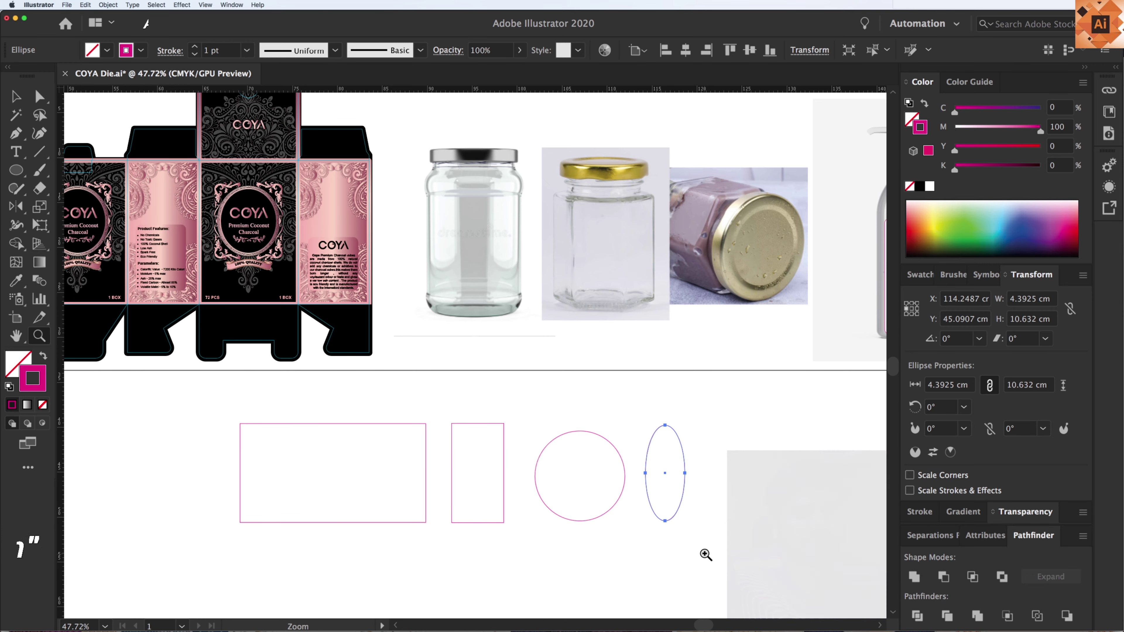
Fill the large label rectangle with black and no outline by sampling the black of the box artwork
{"action": "key", "text": "v"}
{"action": "scroll", "coordinate": [397, 484], "scroll_direction": "left", "scroll_amount": 2}
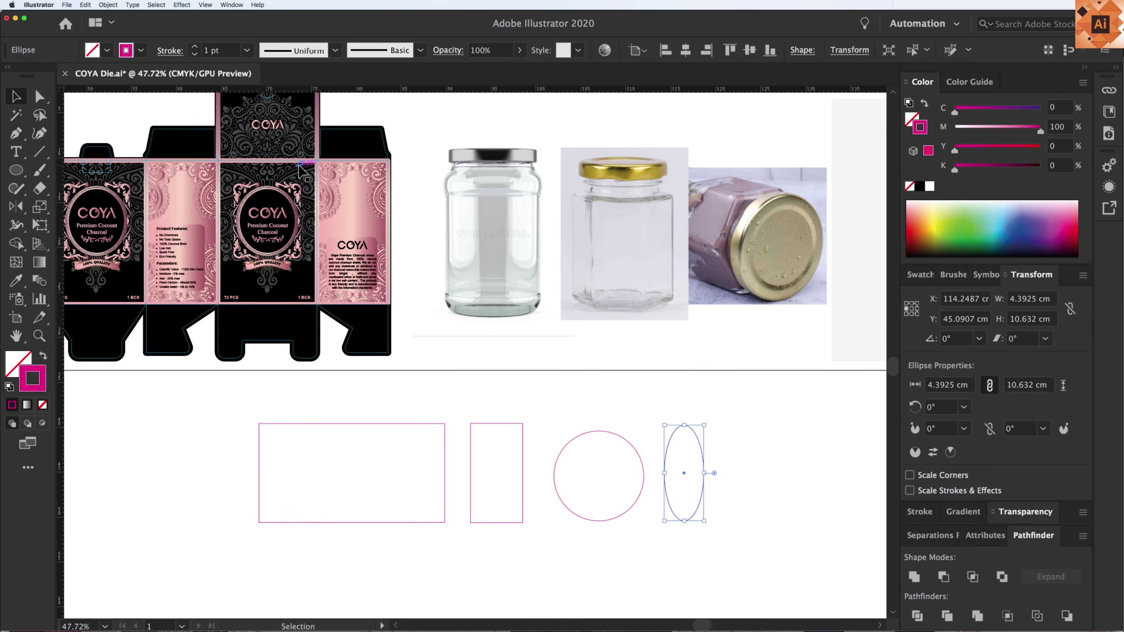
{"action": "left_click", "coordinate": [397, 431]}
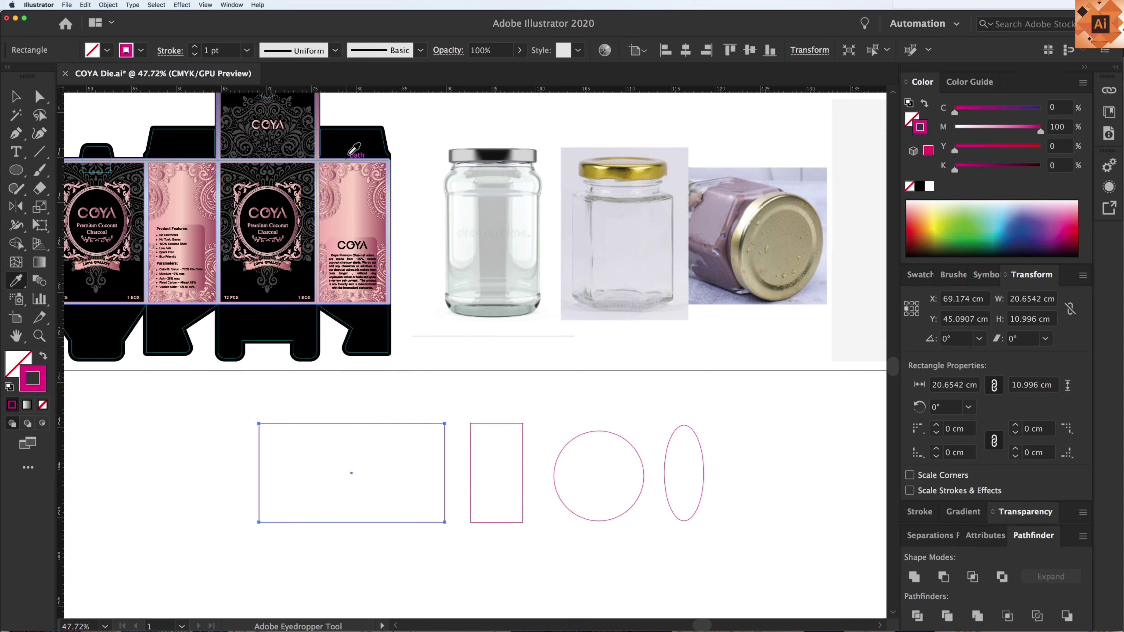
{"action": "key", "text": "shift+x"}
{"action": "left_click", "coordinate": [347, 371]}
Copy the dark grey ornament out of the box's clipped artwork and paste it into the label area below
{"action": "left_click", "coordinate": [305, 161]}
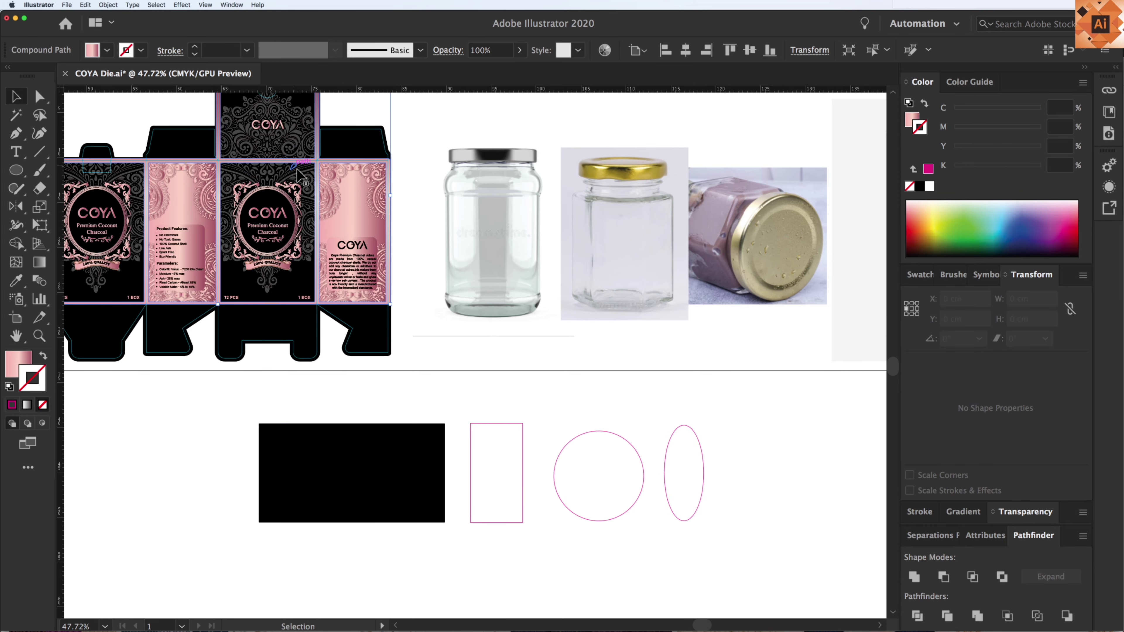
{"action": "left_click", "coordinate": [298, 171]}
{"action": "double_click", "coordinate": [297, 171]}
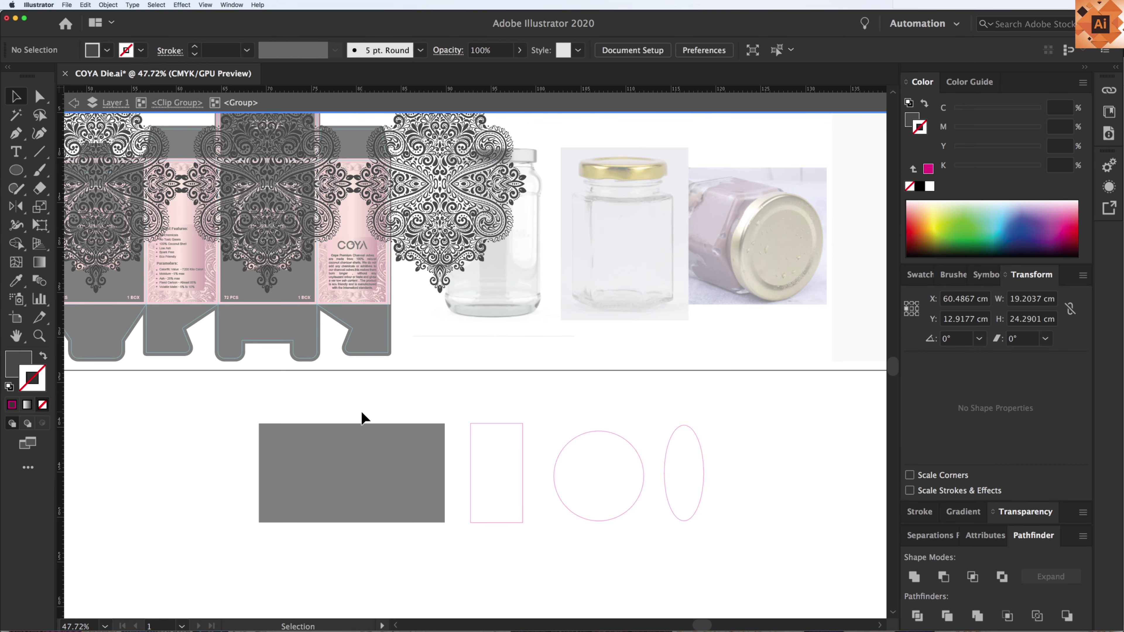
{"action": "key", "text": "Escape"}
{"action": "key", "text": "z"}
{"action": "left_click_drag", "start_coordinate": [172, 304], "coordinate": [671, 612]}
{"action": "key", "text": "ctrl+v"}
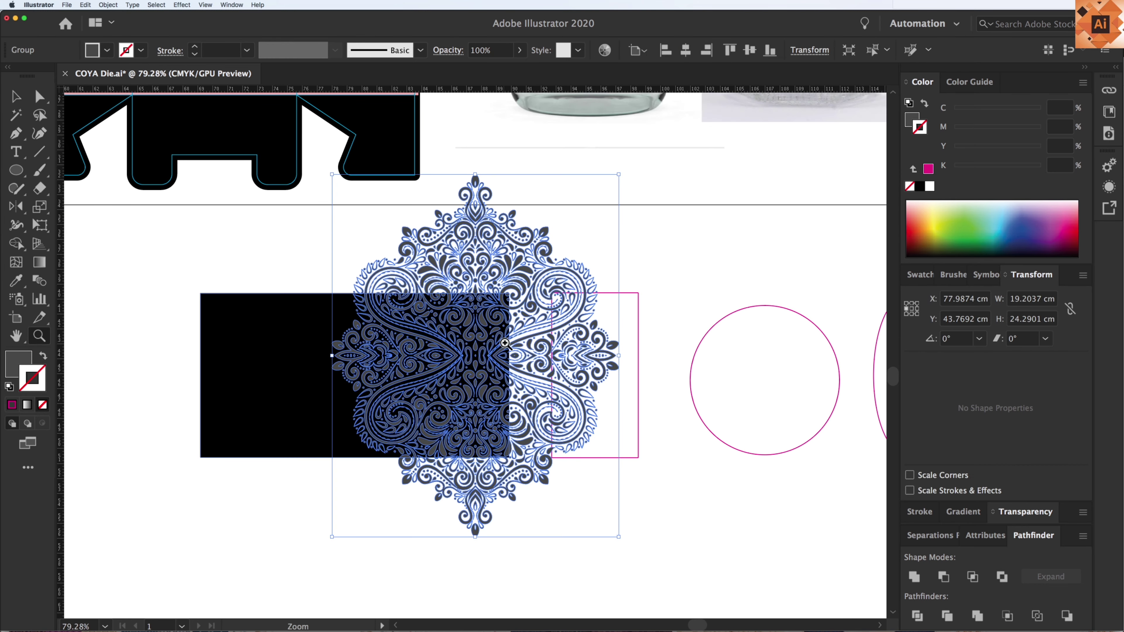
Move the pasted ornament over the black rectangle, scale it to about 17.4 × 22 cm and align the two vertically by their centers
{"action": "left_click_drag", "start_coordinate": [568, 330], "coordinate": [451, 339]}
{"action": "left_click_drag", "start_coordinate": [502, 183], "coordinate": [534, 230]}
{"action": "left_click", "coordinate": [534, 231]}
{"action": "left_click_drag", "start_coordinate": [485, 288], "coordinate": [450, 324]}
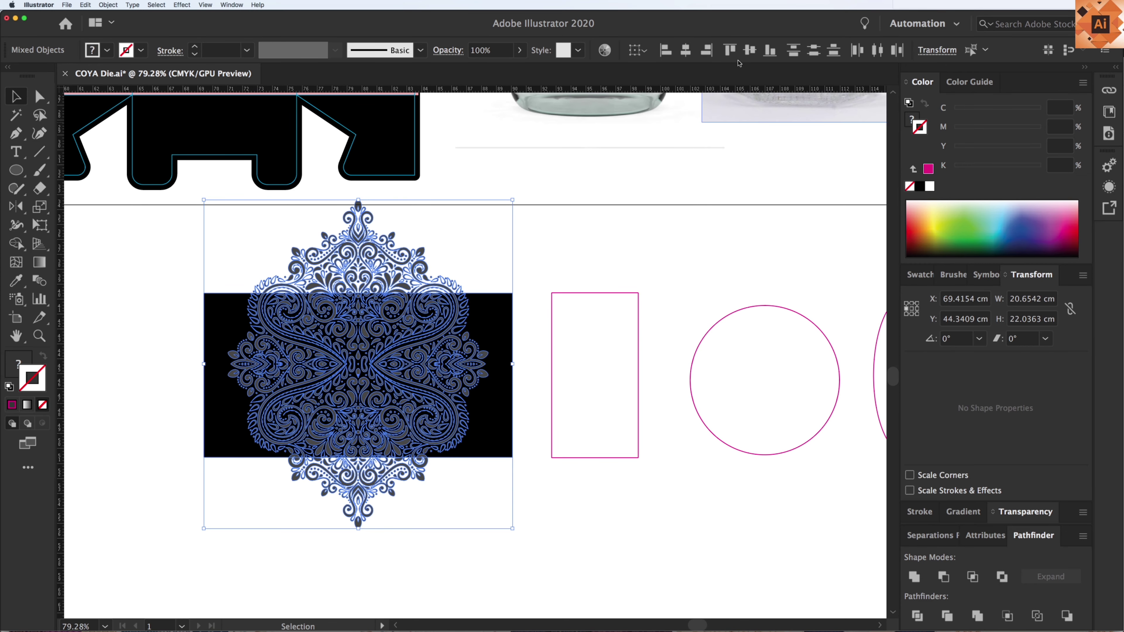
{"action": "left_click", "coordinate": [749, 50]}
{"action": "key", "text": "super+shift+a"}
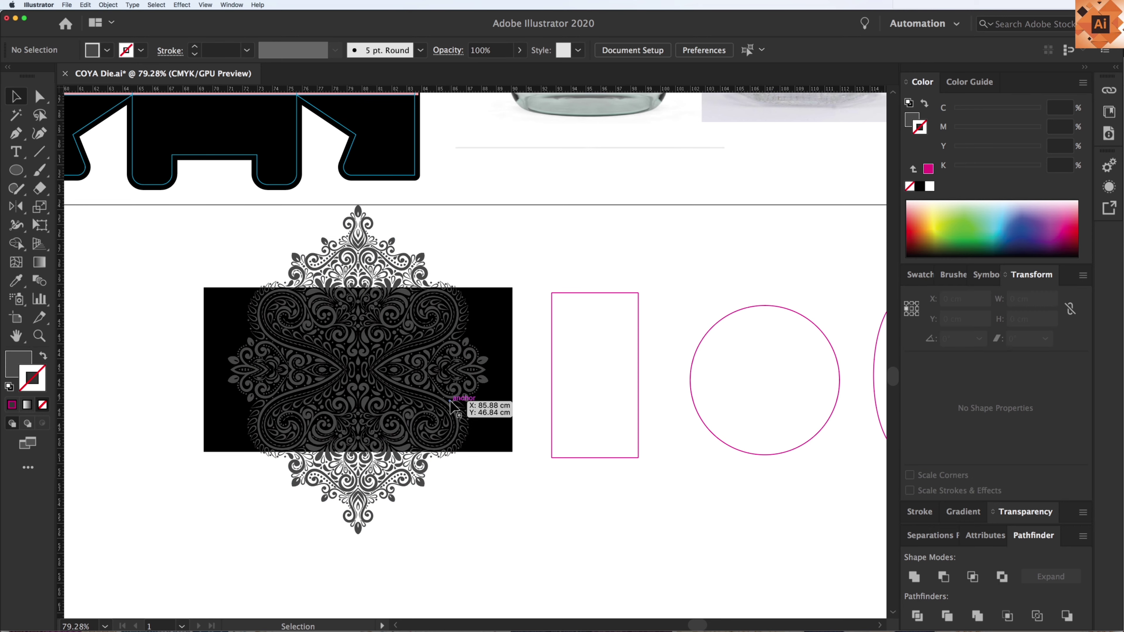
Remove the COYA logo, tagline, ornate oval frame and 100% QUALITY ribbon from the box's front panel
{"action": "key", "text": "super+minus"}
{"action": "left_click_drag", "start_coordinate": [310, 195], "coordinate": [299, 224]}
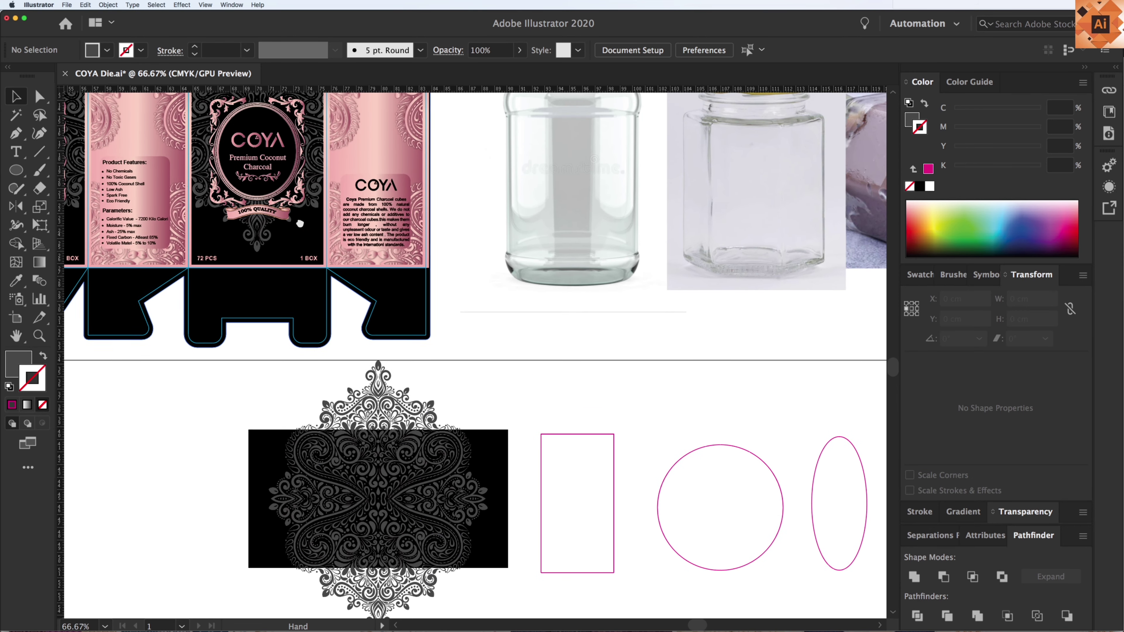
{"action": "left_click", "coordinate": [277, 139]}
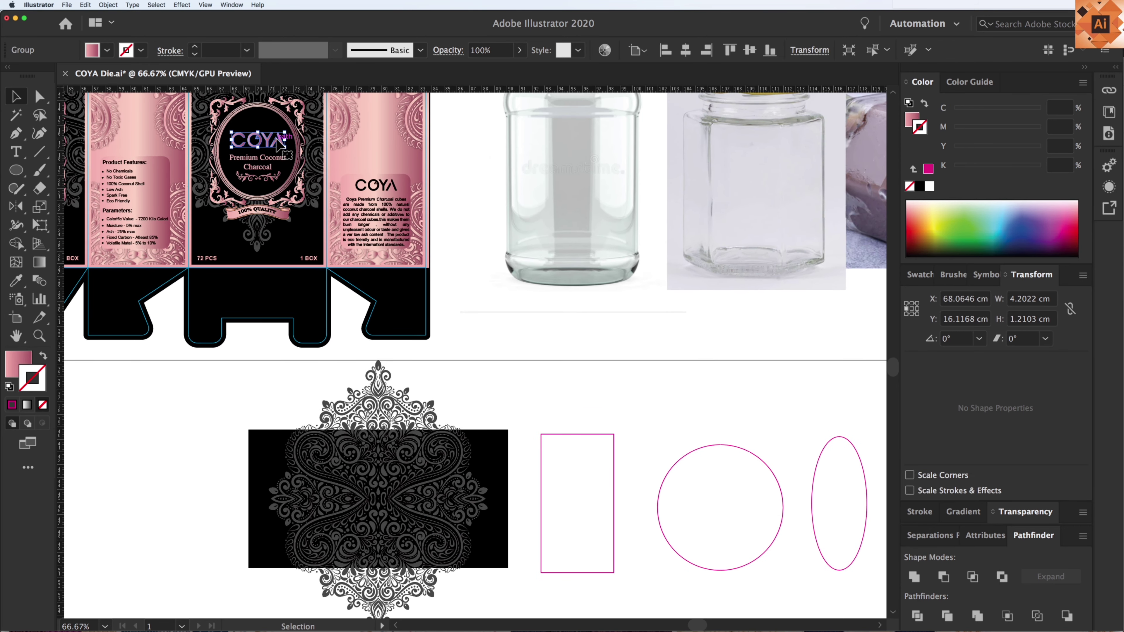
{"action": "left_click", "coordinate": [274, 160]}
{"action": "key", "text": "Delete"}
{"action": "left_click", "coordinate": [256, 139]}
{"action": "key", "text": "Delete"}
{"action": "left_click", "coordinate": [268, 202]}
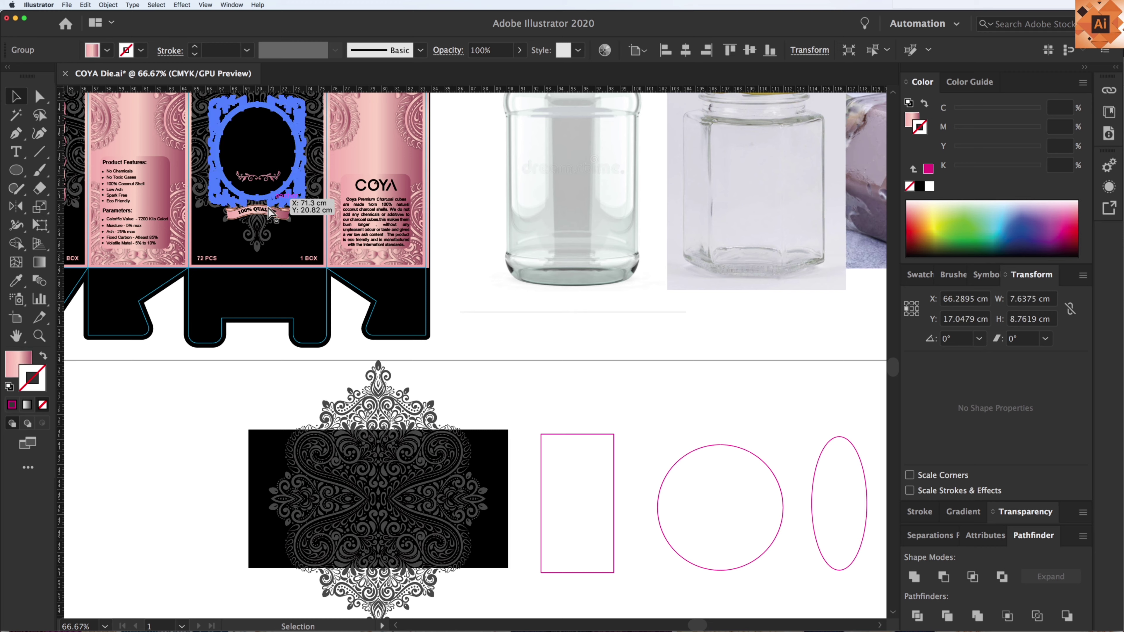
{"action": "key", "text": "Delete"}
{"action": "left_click", "coordinate": [268, 212]}
{"action": "key", "text": "Delete"}
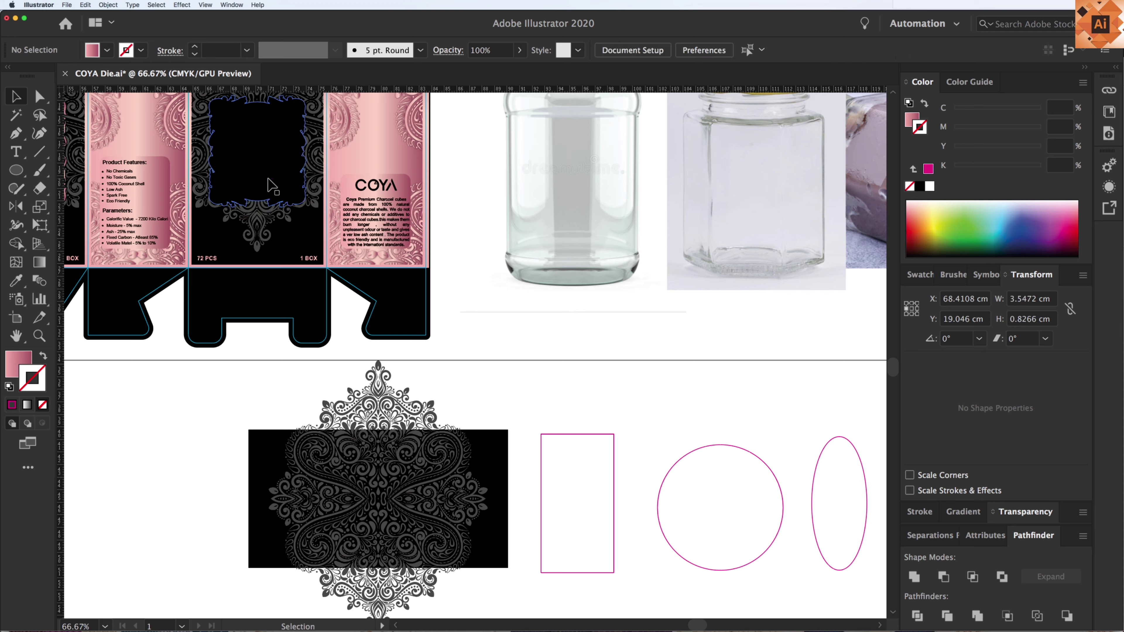
Undo the removals of the emblem parts on the box's front panel
{"action": "key", "text": "super+z"}
{"action": "key", "text": "super+z"}
{"action": "key", "text": "super+z"}
{"action": "key", "text": "super+z"}
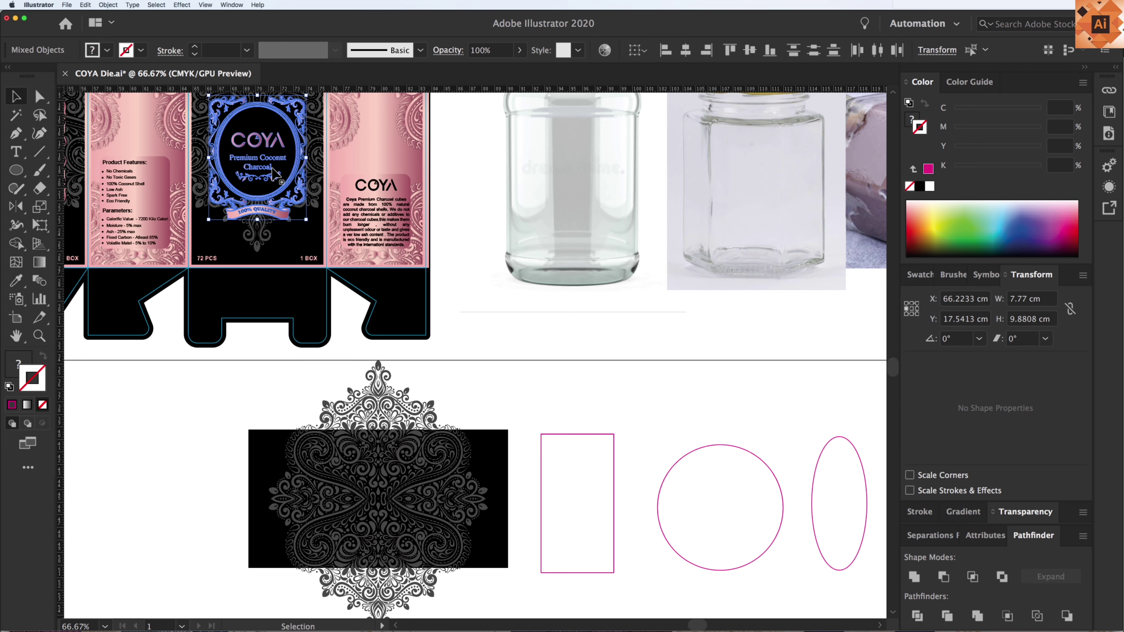
Place a grouped copy of the box's COYA emblem on the black rectangle, scaled to about 7.07 × 8.99 cm
{"action": "left_click_drag", "start_coordinate": [389, 437], "coordinate": [397, 509]}
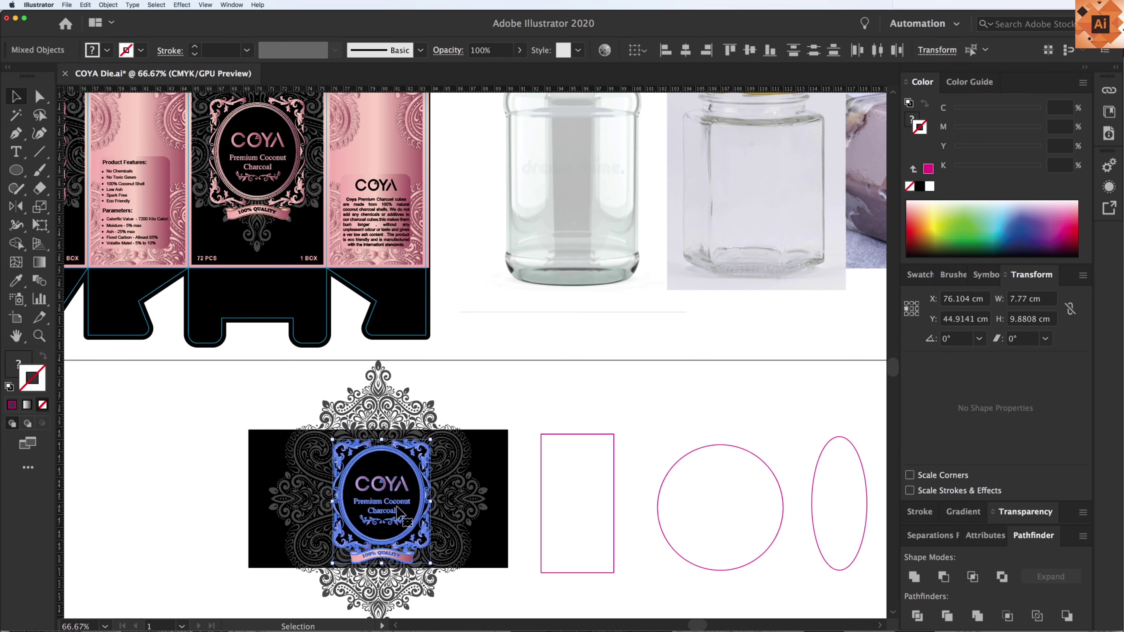
{"action": "key", "text": "super+g"}
{"action": "key", "text": "z"}
{"action": "scroll", "coordinate": [619, 628], "scroll_direction": "down", "scroll_amount": 1}
{"action": "left_click_drag", "start_coordinate": [619, 629], "coordinate": [606, 616]}
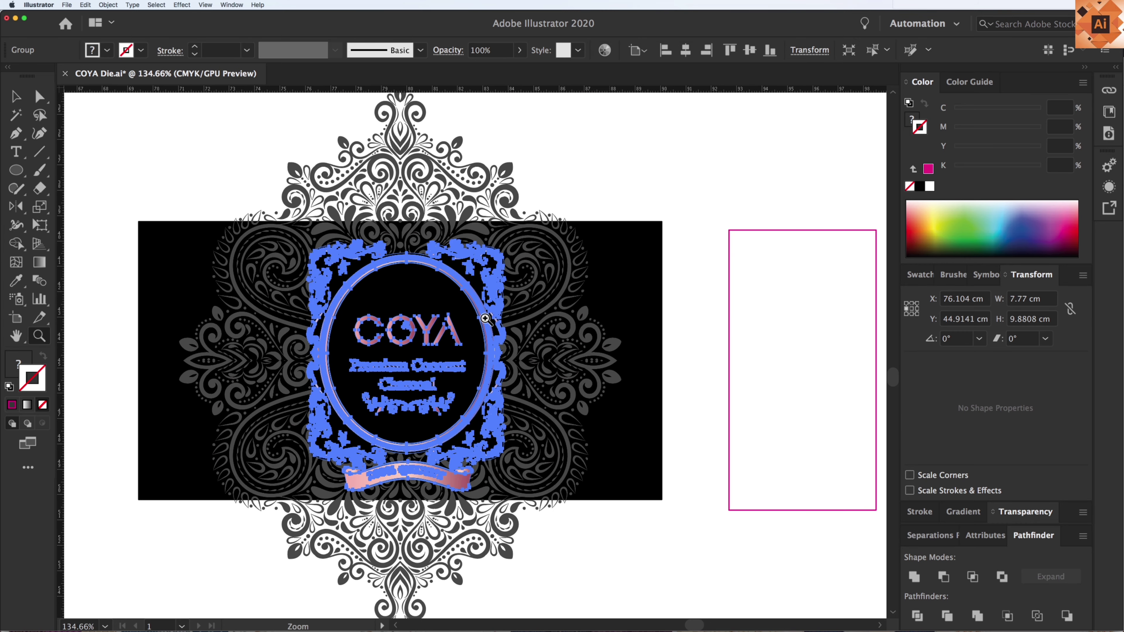
{"action": "key", "text": "v"}
{"action": "left_click_drag", "start_coordinate": [505, 241], "coordinate": [491, 250]}
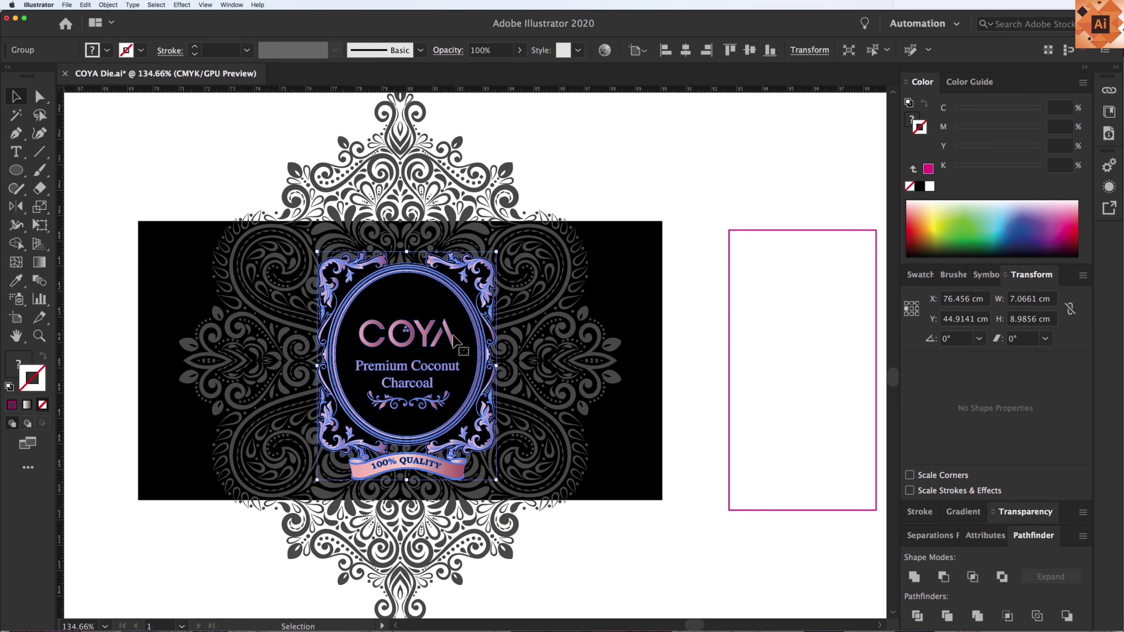
Align the black rectangle, the ornament and the COYA emblem horizontally by their centers
{"action": "left_click", "coordinate": [615, 206]}
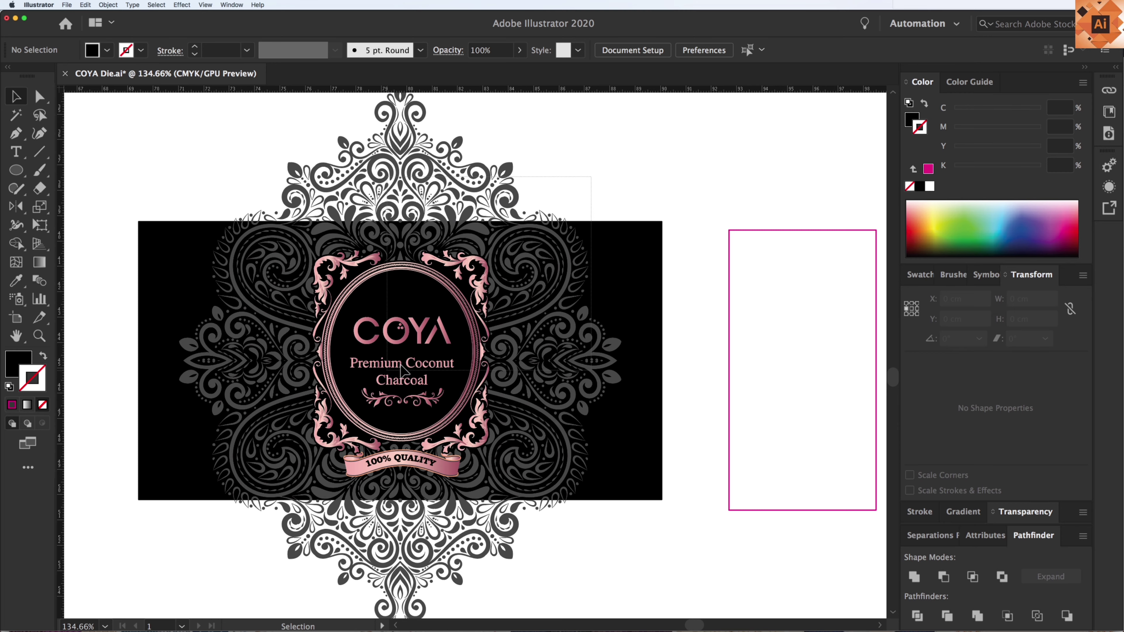
{"action": "key", "text": "super+a"}
{"action": "left_click", "coordinate": [689, 52]}
{"action": "left_click", "coordinate": [691, 176]}
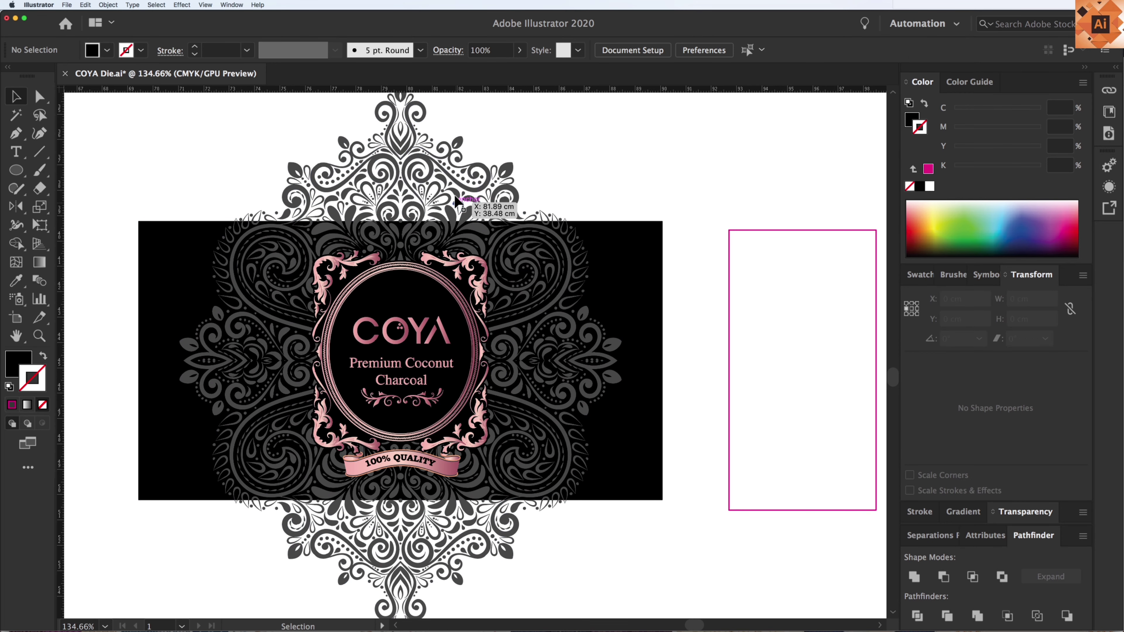
Crop the ornament to the label's edges with a copy of the black rectangle placed in front of it
{"action": "left_click", "coordinate": [655, 266]}
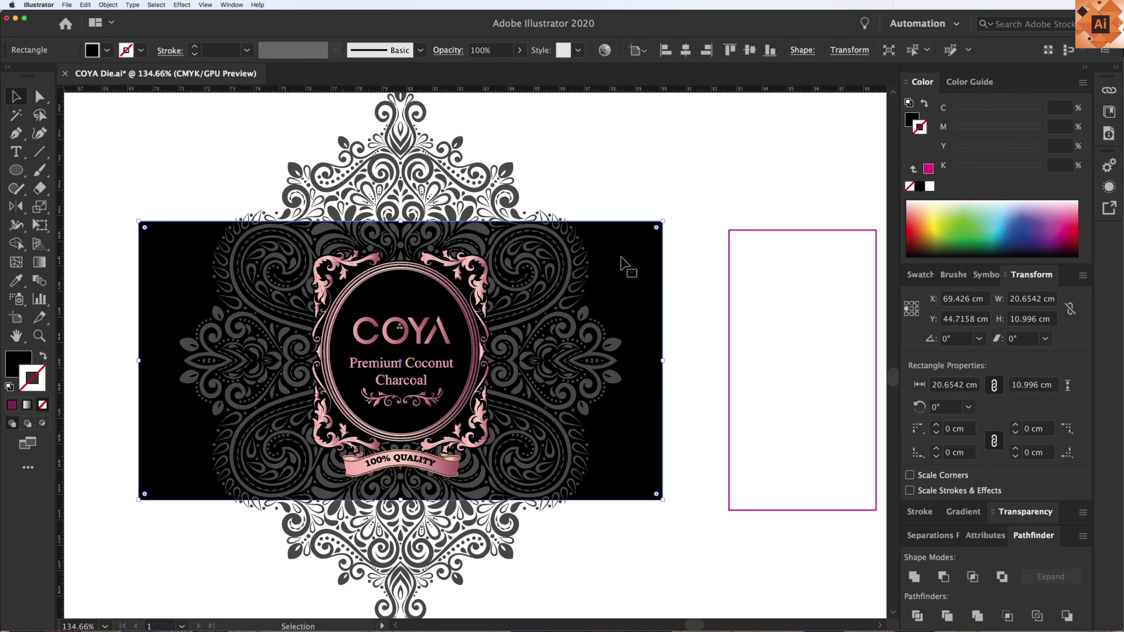
{"action": "key", "text": "super+shift+bracketright"}
{"action": "left_click", "coordinate": [689, 183]}
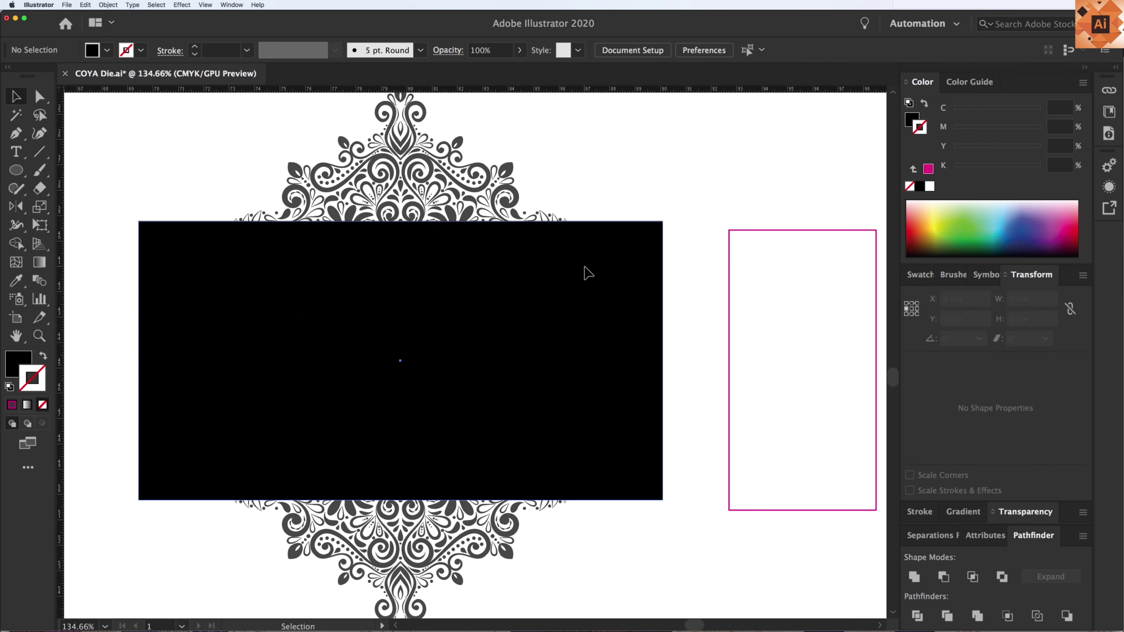
{"action": "left_click", "coordinate": [584, 271]}
{"action": "left_click", "coordinate": [509, 190], "text": "shift"}
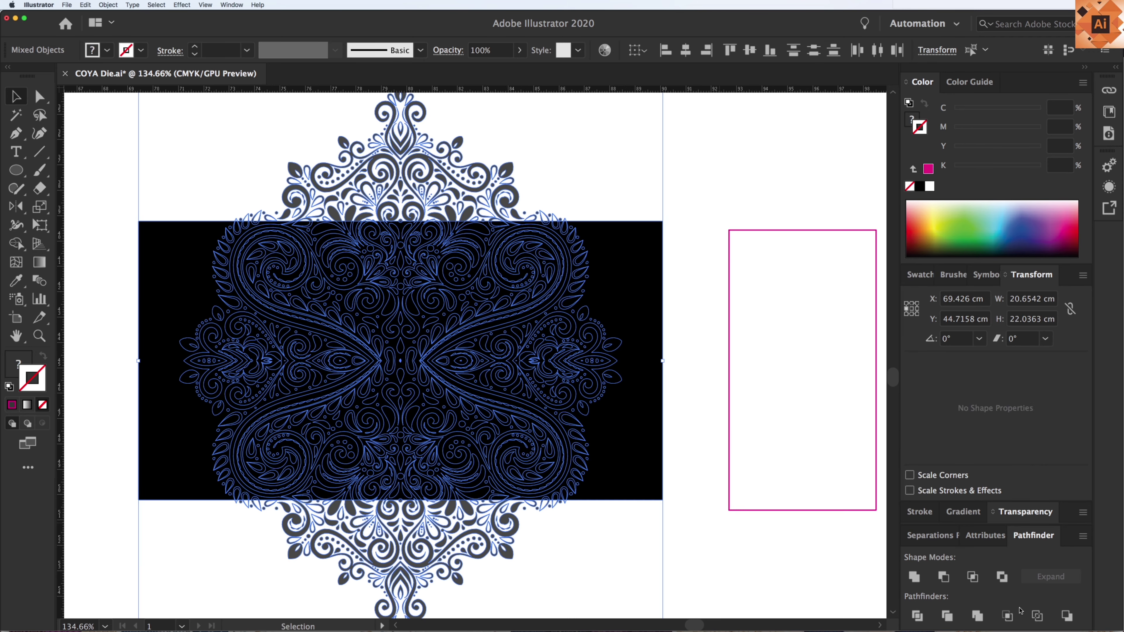
{"action": "key", "text": "super+7"}
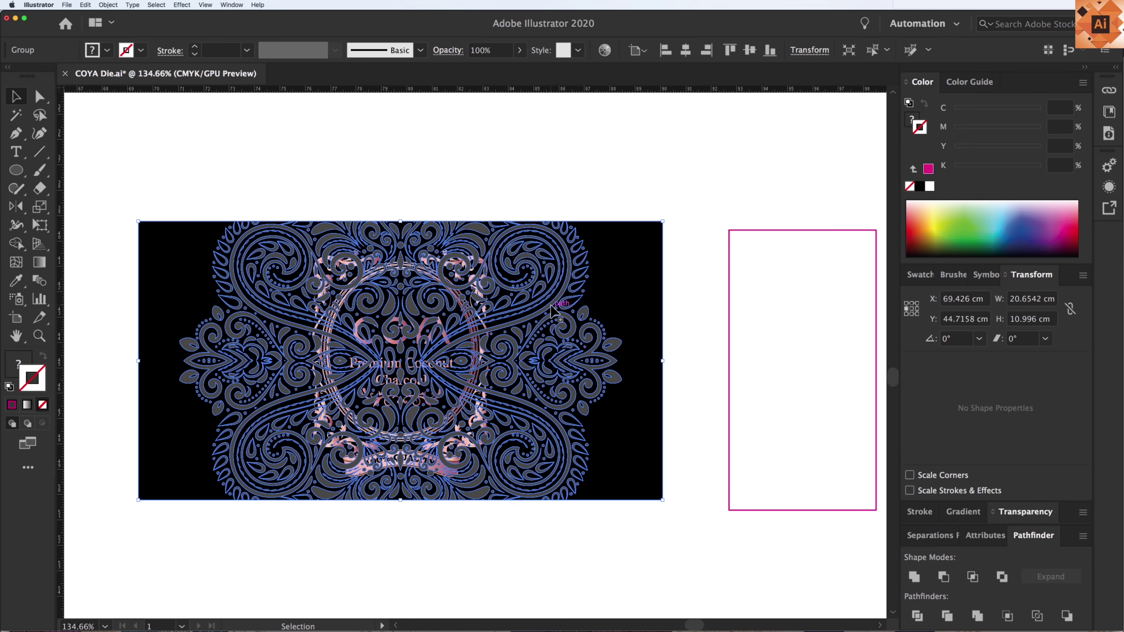
Inside the cropped group, take out all grey ornament paths and delete the leftover unfilled paths
{"action": "double_click", "coordinate": [552, 307]}
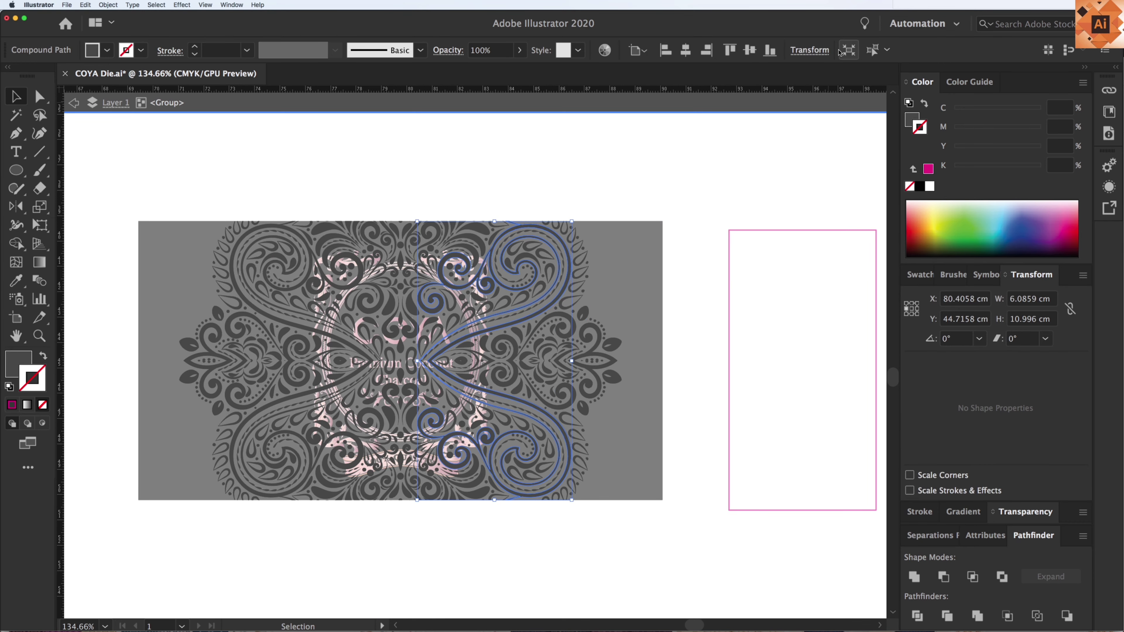
{"action": "left_click", "coordinate": [873, 50]}
{"action": "key", "text": "Delete"}
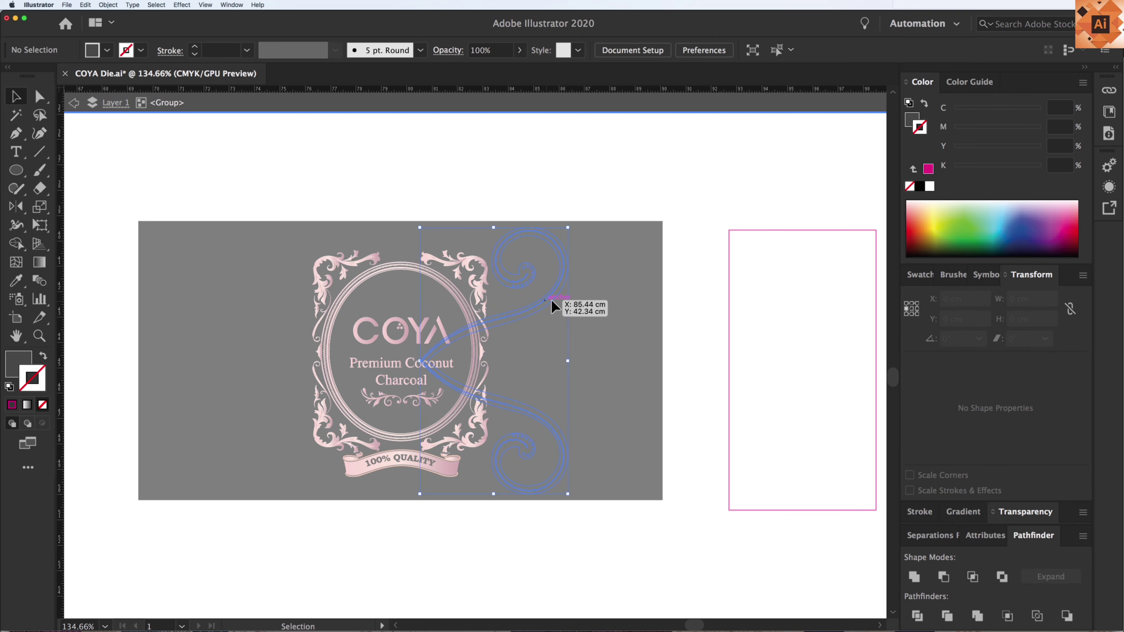
{"action": "left_click", "coordinate": [552, 302]}
{"action": "left_click", "coordinate": [873, 52]}
{"action": "key", "text": "Delete"}
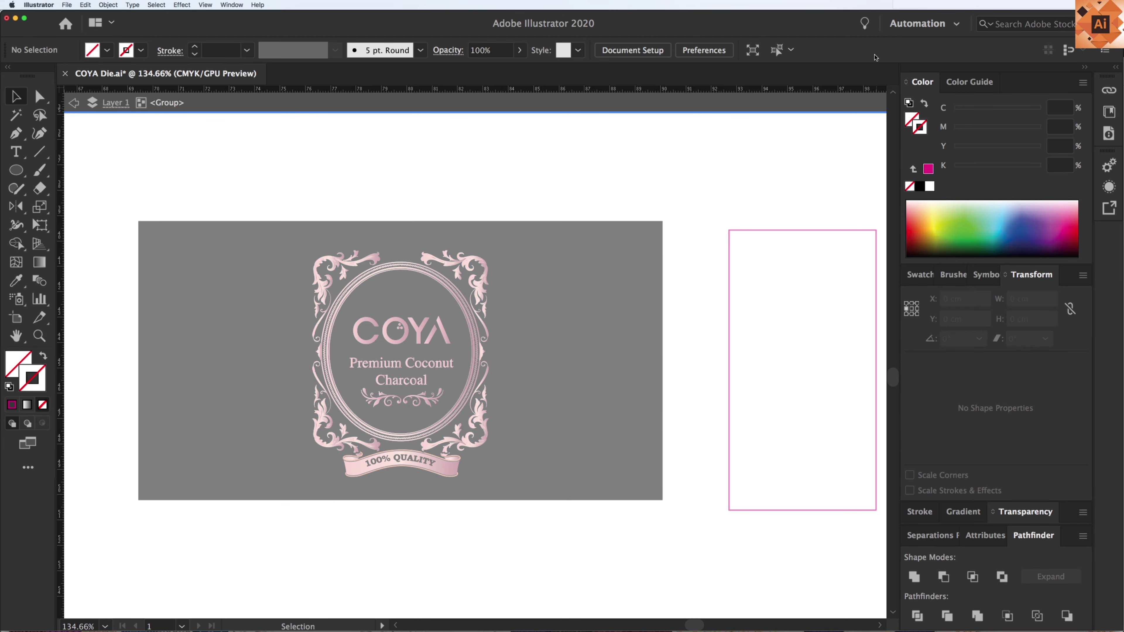
Put the ornament back on the label, stacked above the black rectangle and behind the COYA emblem
{"action": "double_click", "coordinate": [716, 151]}
{"action": "key", "text": "super+z"}
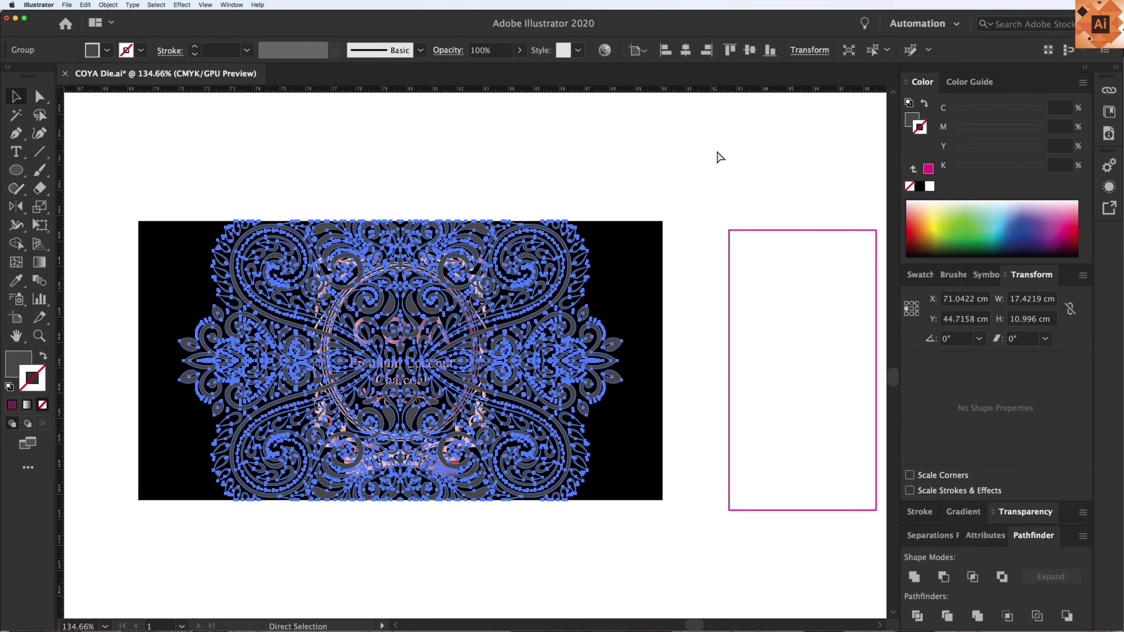
{"action": "left_click", "coordinate": [717, 151]}
{"action": "left_click", "coordinate": [635, 266]}
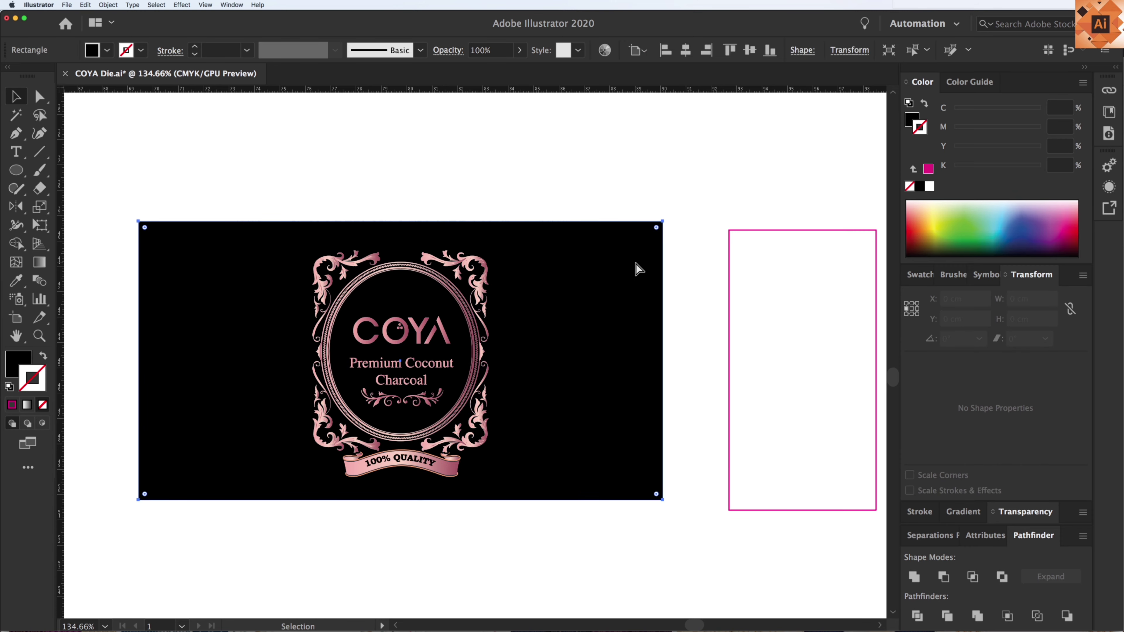
{"action": "left_click", "coordinate": [687, 196]}
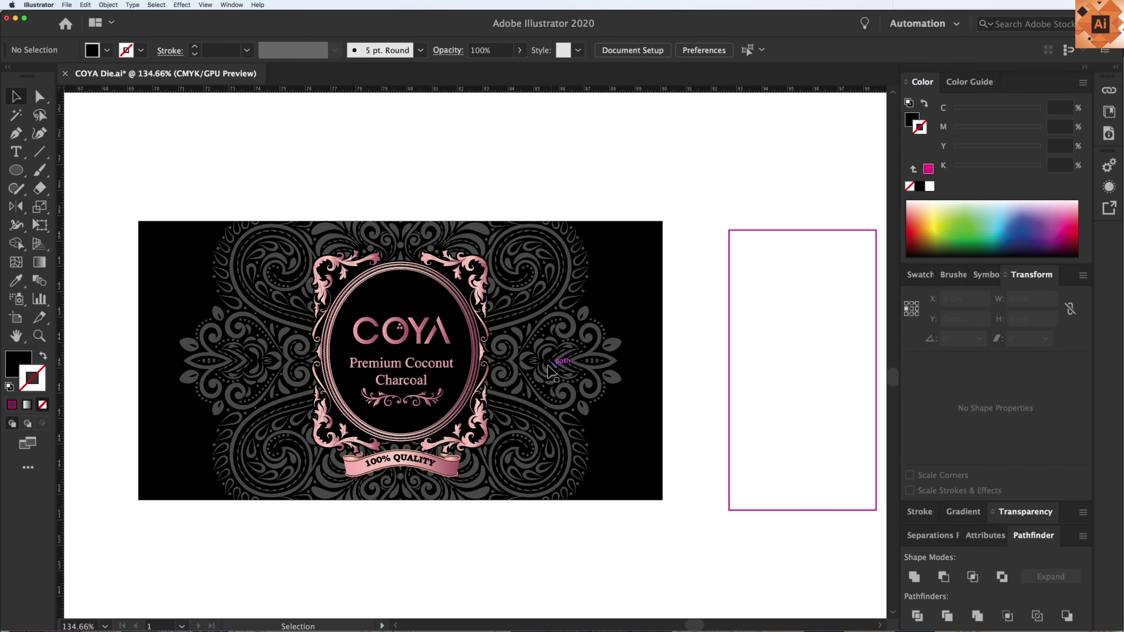
Copy the 72 PCS and 1 BOX text from the box's front panel to the lower edge of the black label
{"action": "key", "text": "super+minus"}
{"action": "key", "text": "super+minus"}
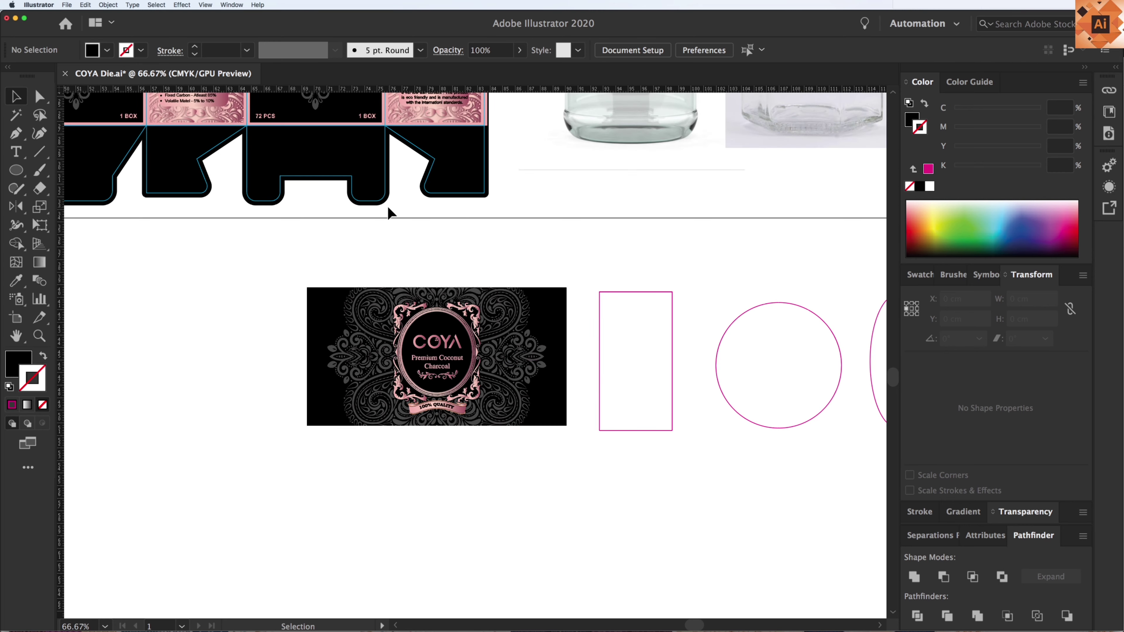
{"action": "key", "text": "v"}
{"action": "scroll", "coordinate": [389, 266], "scroll_direction": "up", "scroll_amount": 3}
{"action": "left_click", "coordinate": [380, 217]}
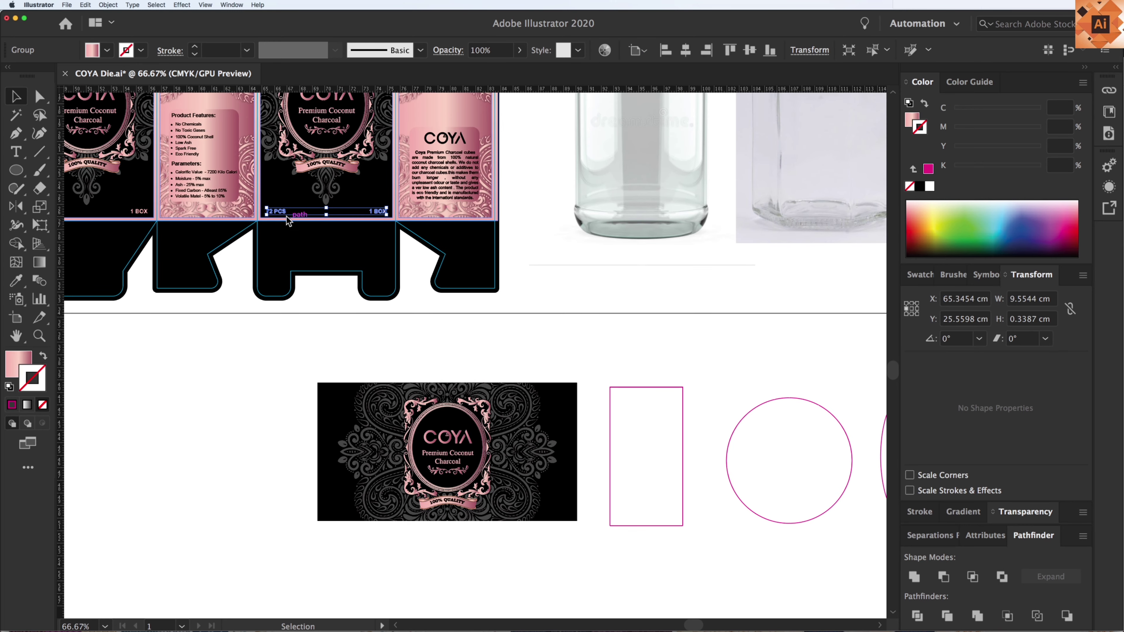
{"action": "left_click_drag", "start_coordinate": [287, 213], "coordinate": [409, 520]}
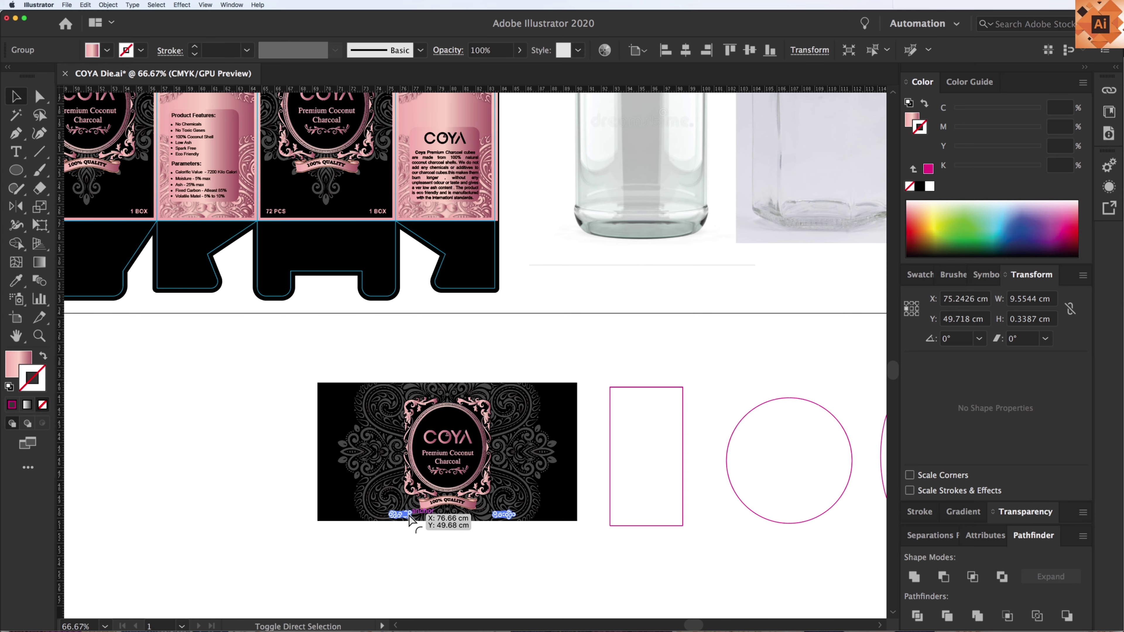
{"action": "left_click", "coordinate": [238, 433]}
Move the COYA emblem horizontally into the right half of the black label
{"action": "scroll", "coordinate": [389, 445], "scroll_direction": "down", "scroll_amount": 2}
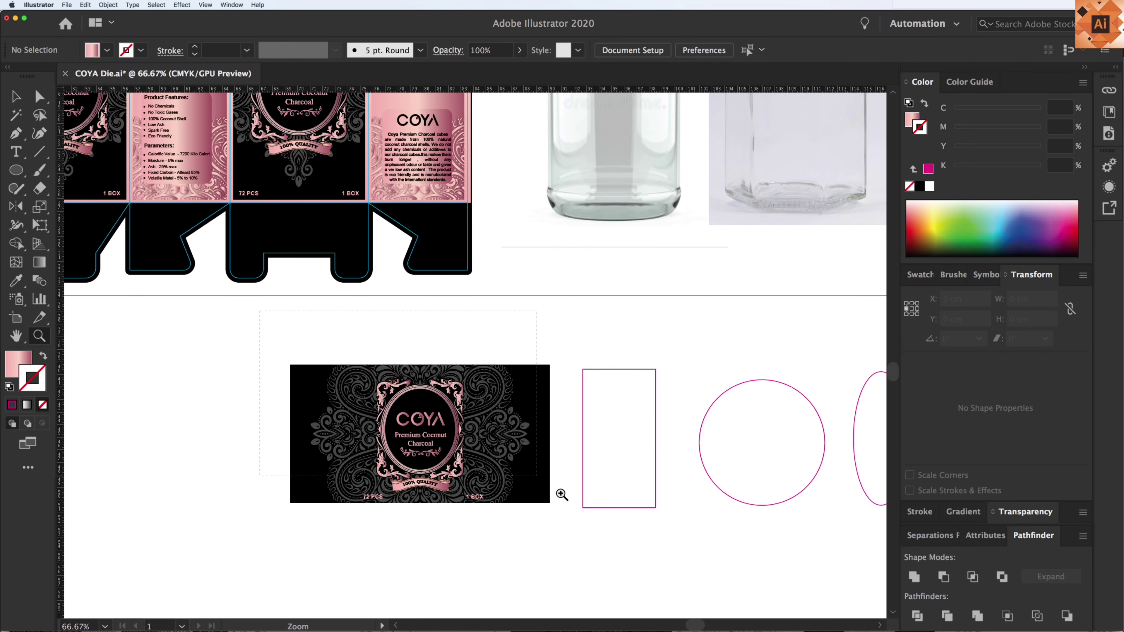
{"action": "left_click_drag", "start_coordinate": [437, 527], "coordinate": [482, 527]}
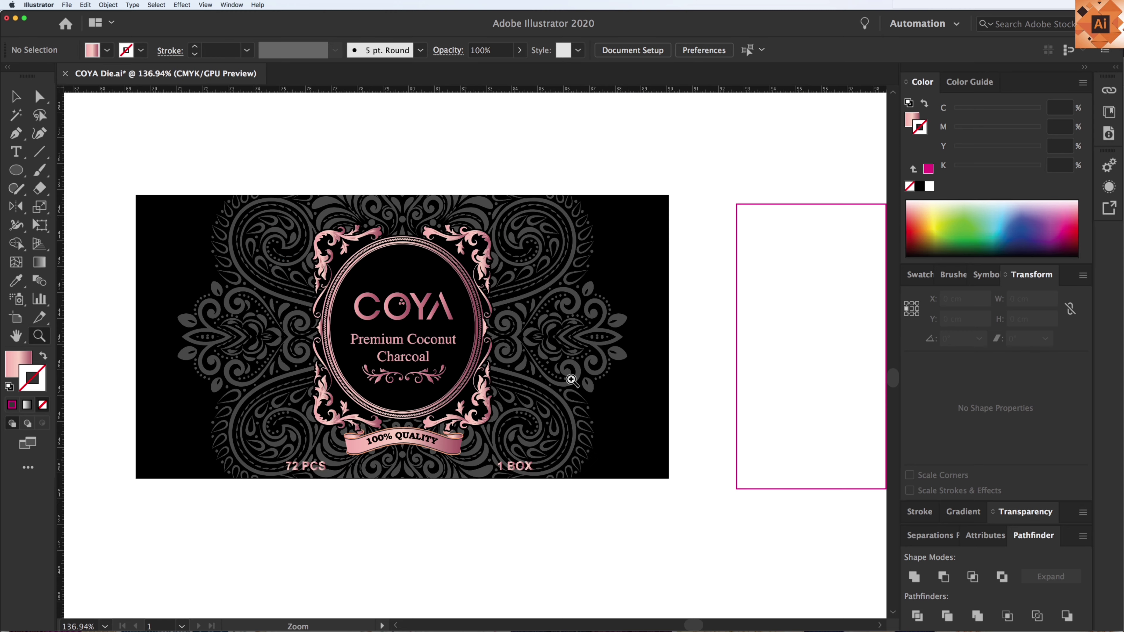
{"action": "key", "text": "v"}
{"action": "left_click_drag", "start_coordinate": [439, 317], "coordinate": [568, 319]}
Add a vertical guide at the black label's center and position the COYA emblem in the middle of the right half
{"action": "left_click", "coordinate": [339, 255]}
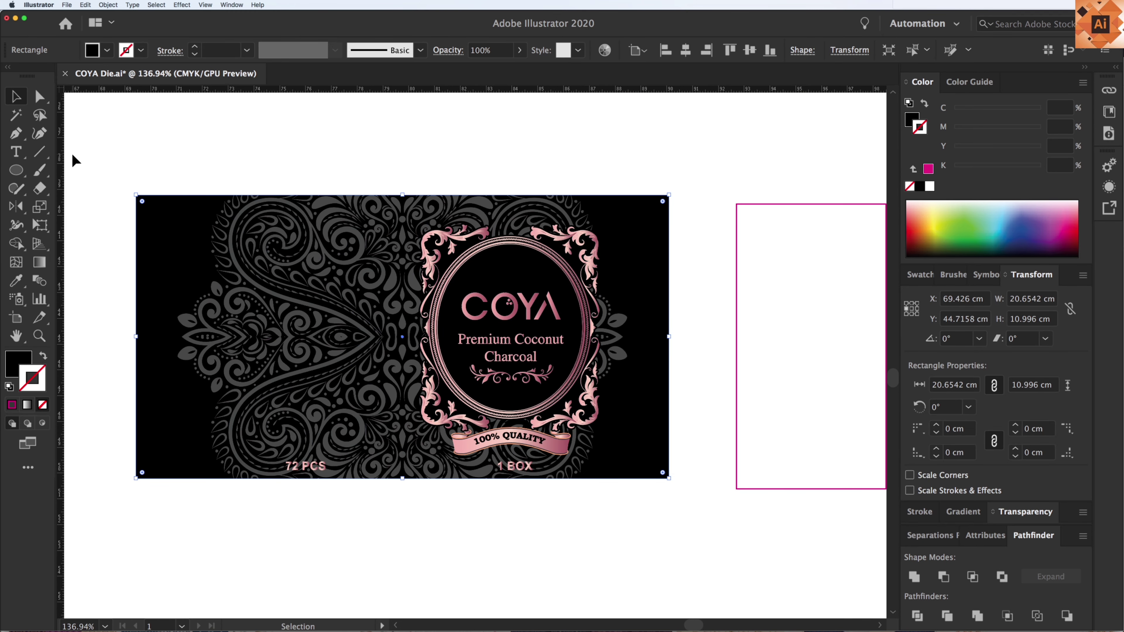
{"action": "left_click_drag", "start_coordinate": [390, 159], "coordinate": [402, 155]}
{"action": "left_click", "coordinate": [560, 343]}
{"action": "left_click_drag", "start_coordinate": [560, 343], "coordinate": [588, 343]}
{"action": "left_click", "coordinate": [593, 555]}
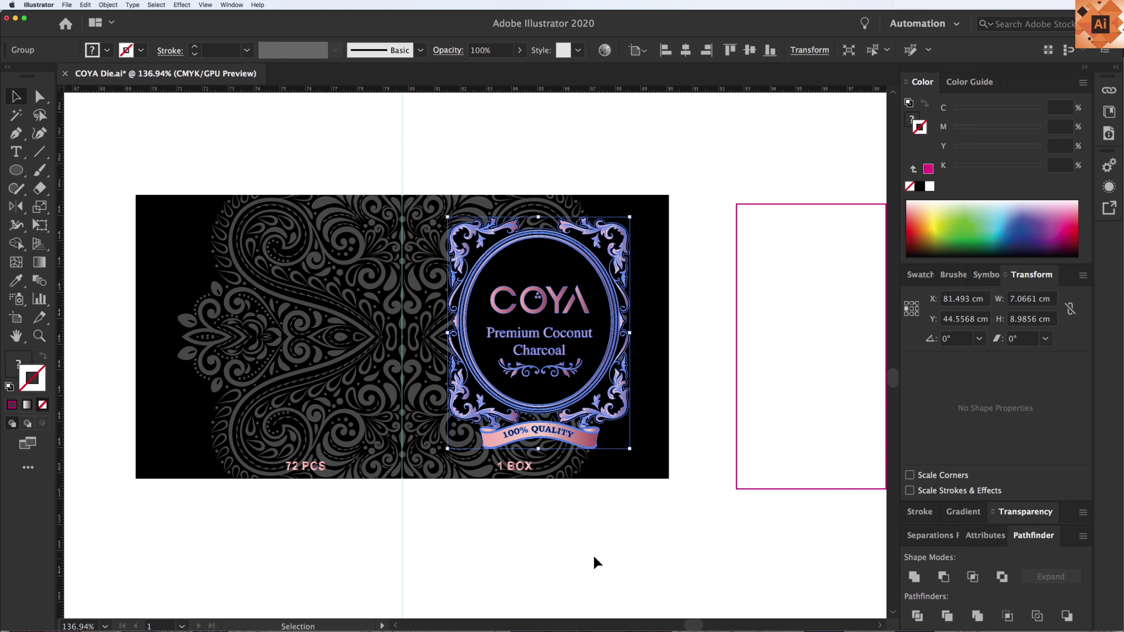
Move the 72 PCS and 1 BOX text below the emblem in the label's right half, and shift 1 BOX within its group inside the label edge
{"action": "left_click", "coordinate": [530, 472]}
{"action": "left_click", "coordinate": [511, 496]}
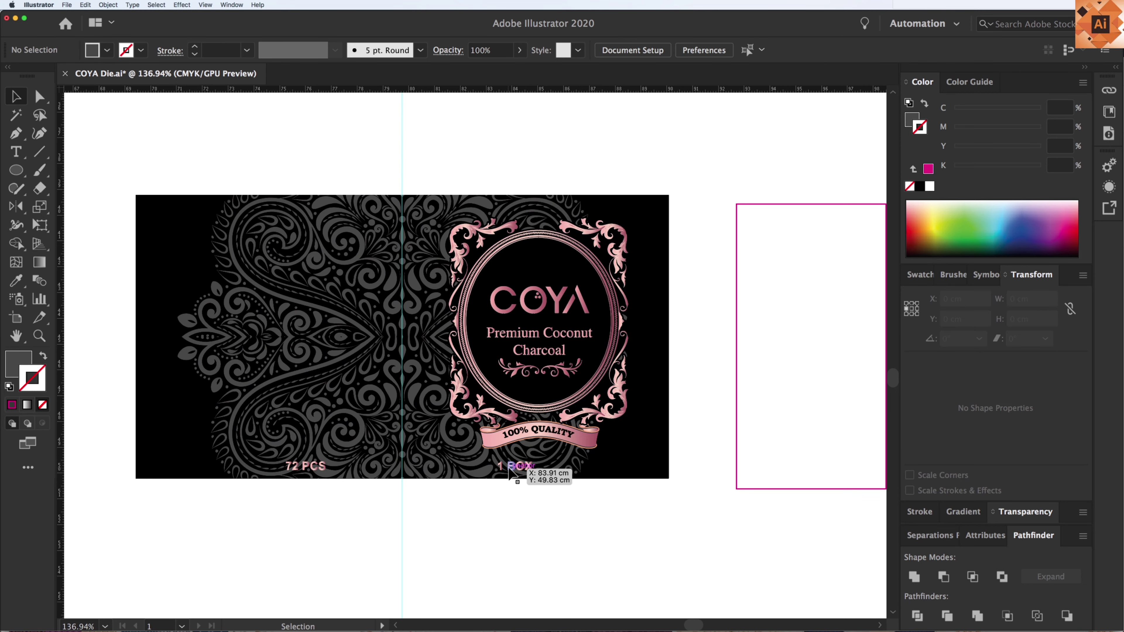
{"action": "left_click_drag", "start_coordinate": [515, 470], "coordinate": [655, 472]}
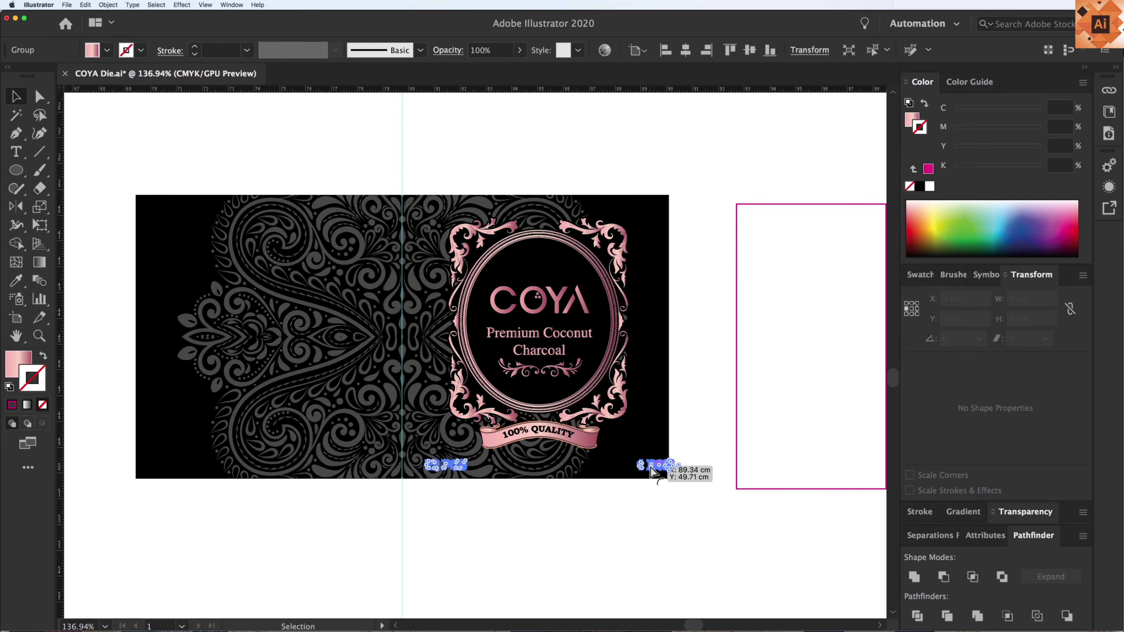
{"action": "double_click", "coordinate": [646, 465]}
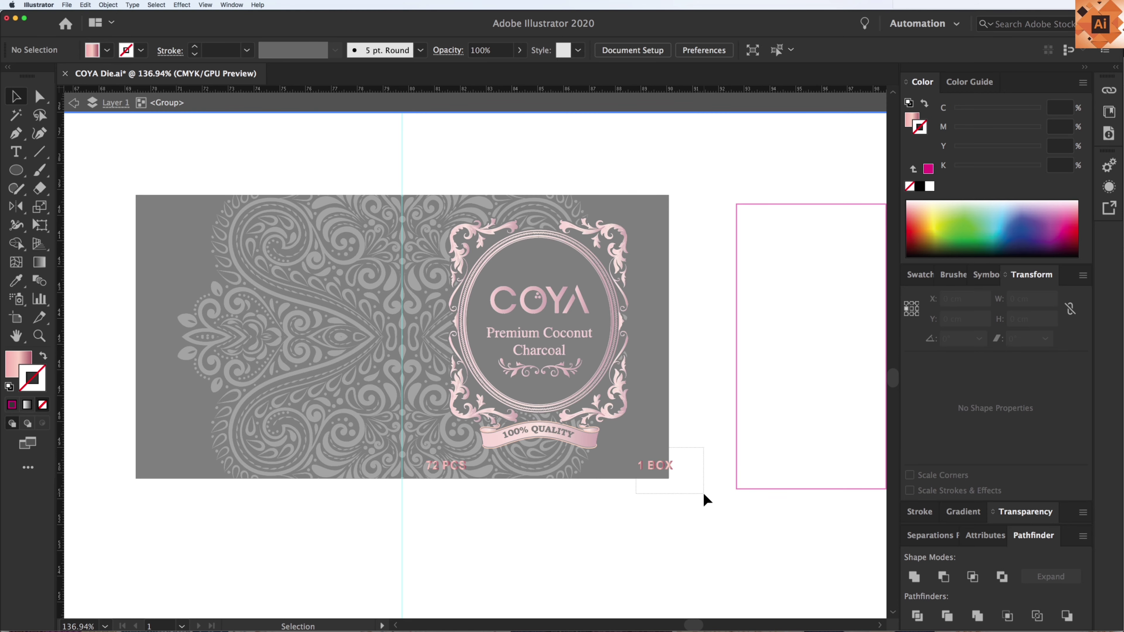
{"action": "double_click", "coordinate": [623, 503]}
{"action": "key", "text": "super+1"}
{"action": "key", "text": "a"}
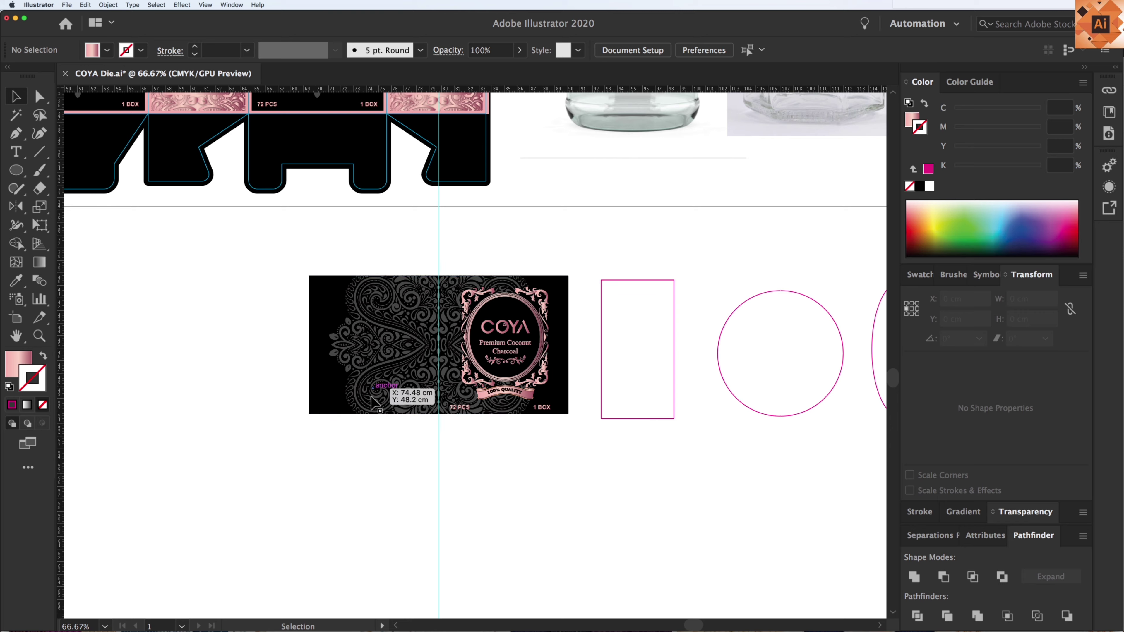
Center the grey ornament behind the COYA emblem and narrow it to about 10.1 cm to fit the label's right half
{"action": "scroll", "coordinate": [372, 401], "scroll_direction": "right", "scroll_amount": 2}
{"action": "scroll", "coordinate": [372, 400], "scroll_direction": "up", "scroll_amount": 1}
{"action": "left_click", "coordinate": [385, 352]}
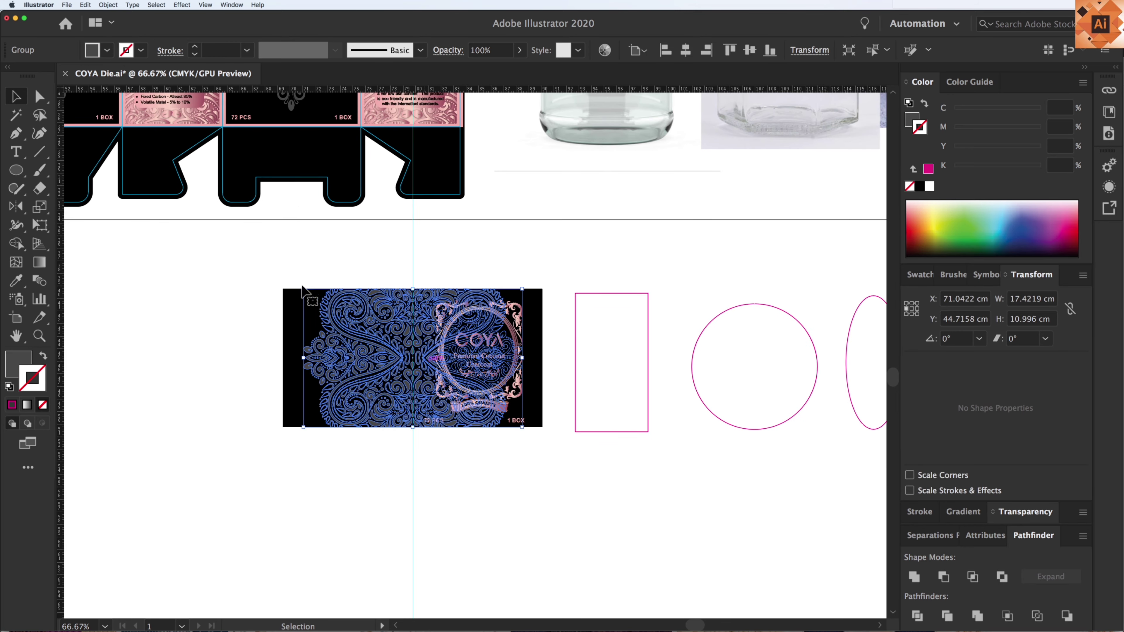
{"action": "left_click_drag", "start_coordinate": [261, 243], "coordinate": [617, 452]}
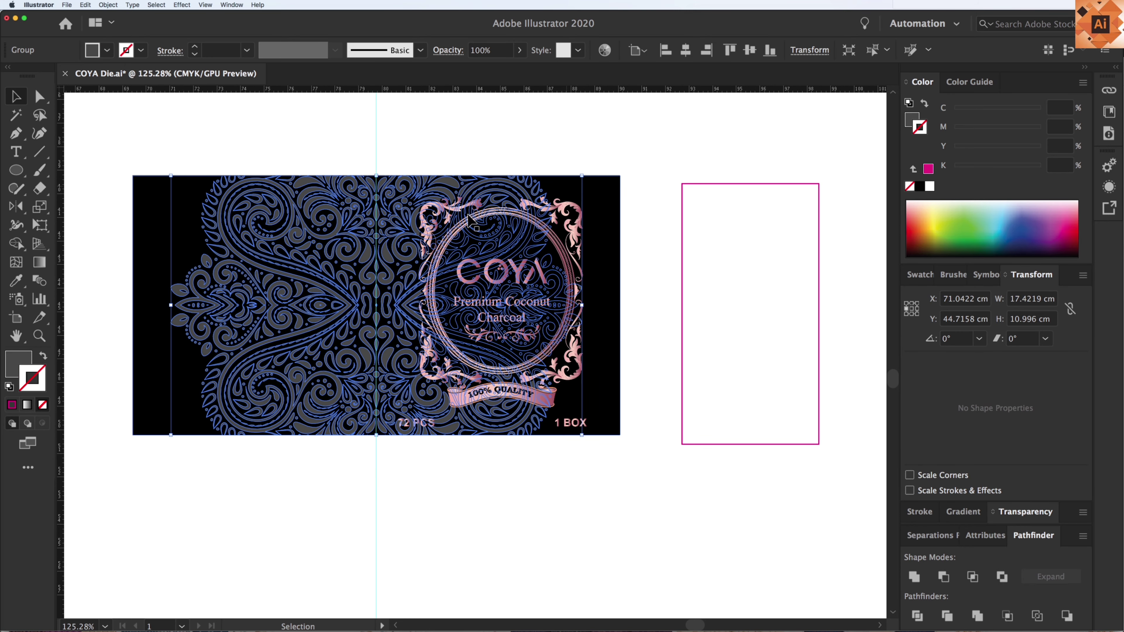
{"action": "left_click_drag", "start_coordinate": [387, 250], "coordinate": [560, 171]}
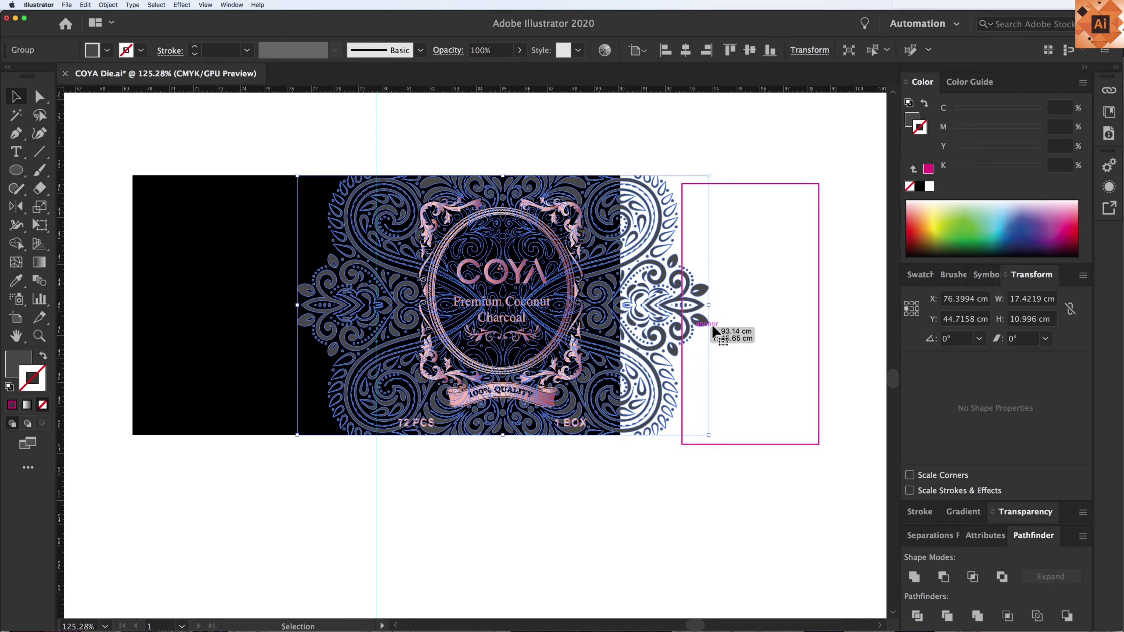
{"action": "left_click_drag", "start_coordinate": [712, 305], "coordinate": [625, 307]}
{"action": "left_click", "coordinate": [677, 348]}
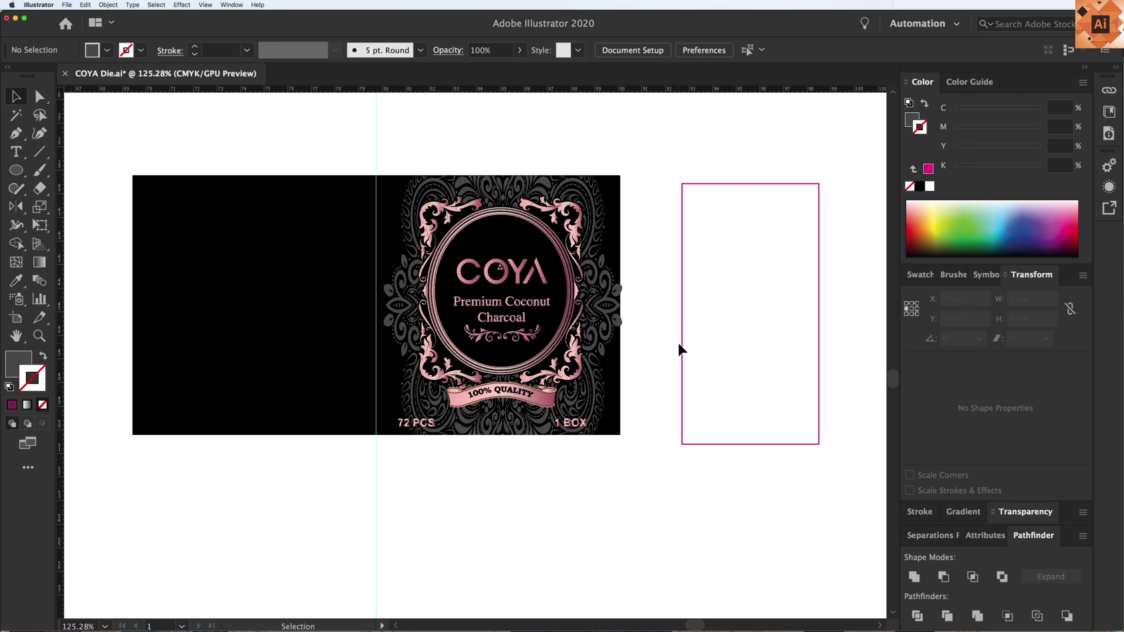
{"action": "left_click", "coordinate": [607, 306]}
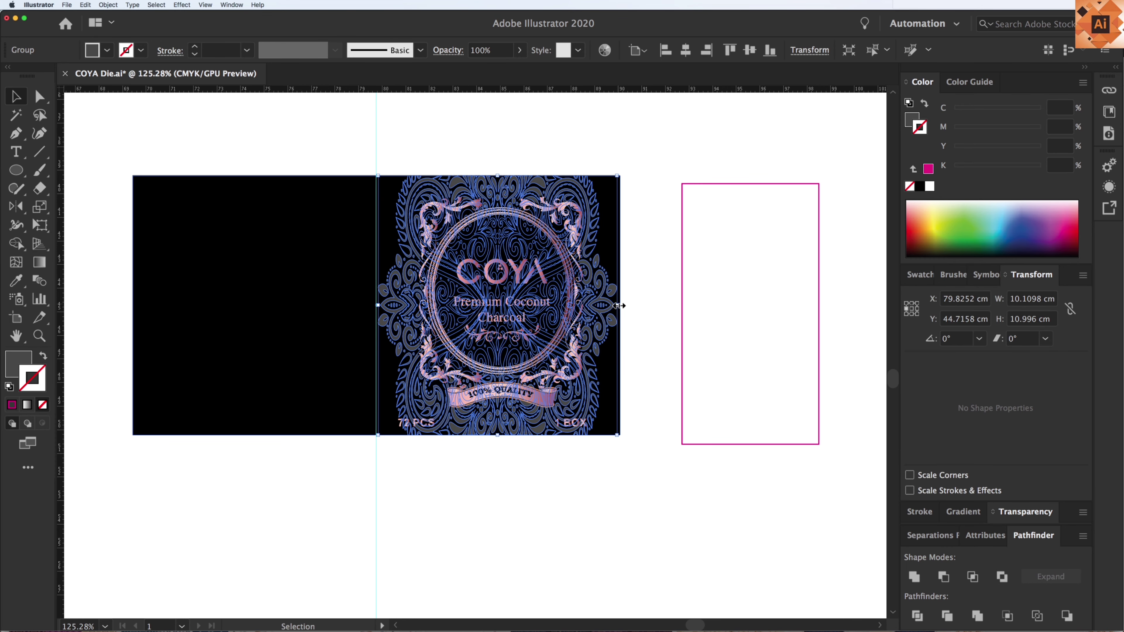
{"action": "left_click_drag", "start_coordinate": [619, 305], "coordinate": [620, 306]}
{"action": "left_click", "coordinate": [644, 346]}
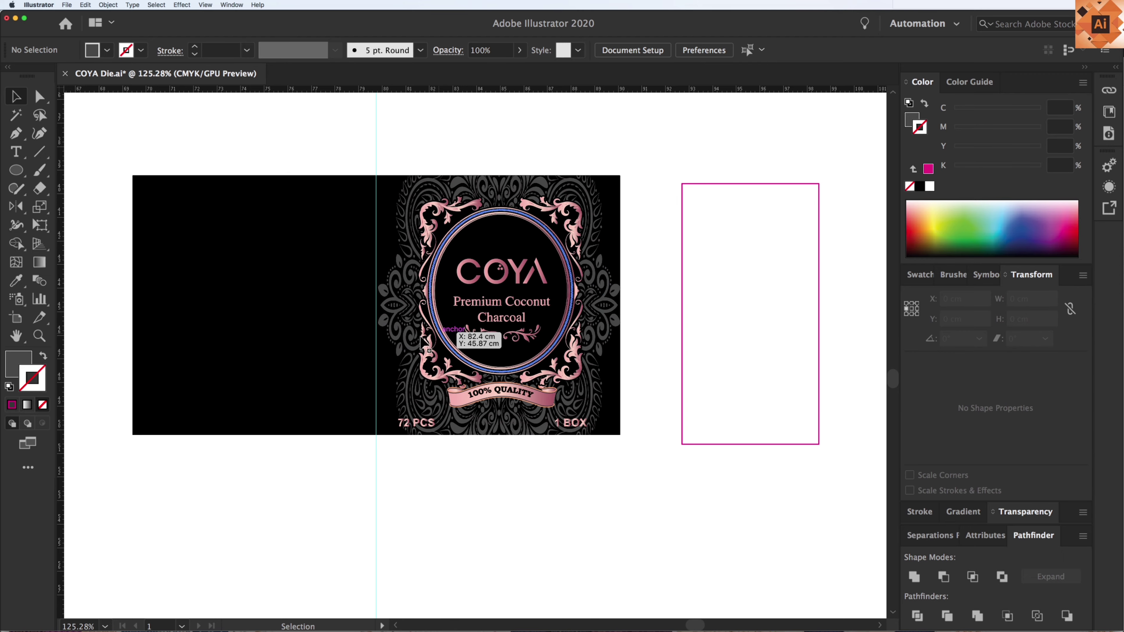
Copy the narrowed grey ornament into the left half of the black label, up to the center guide
{"action": "scroll", "coordinate": [460, 327], "scroll_direction": "up", "scroll_amount": 2}
{"action": "scroll", "coordinate": [460, 327], "scroll_direction": "left", "scroll_amount": 2}
{"action": "left_click_drag", "start_coordinate": [440, 350], "coordinate": [188, 368]}
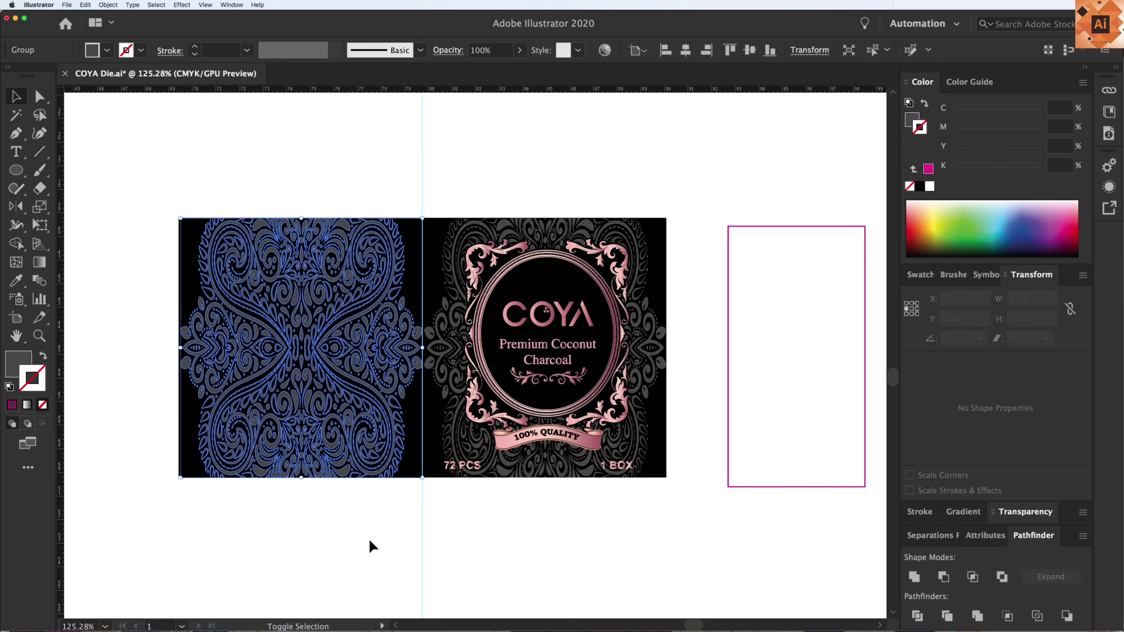
{"action": "left_click", "coordinate": [464, 514]}
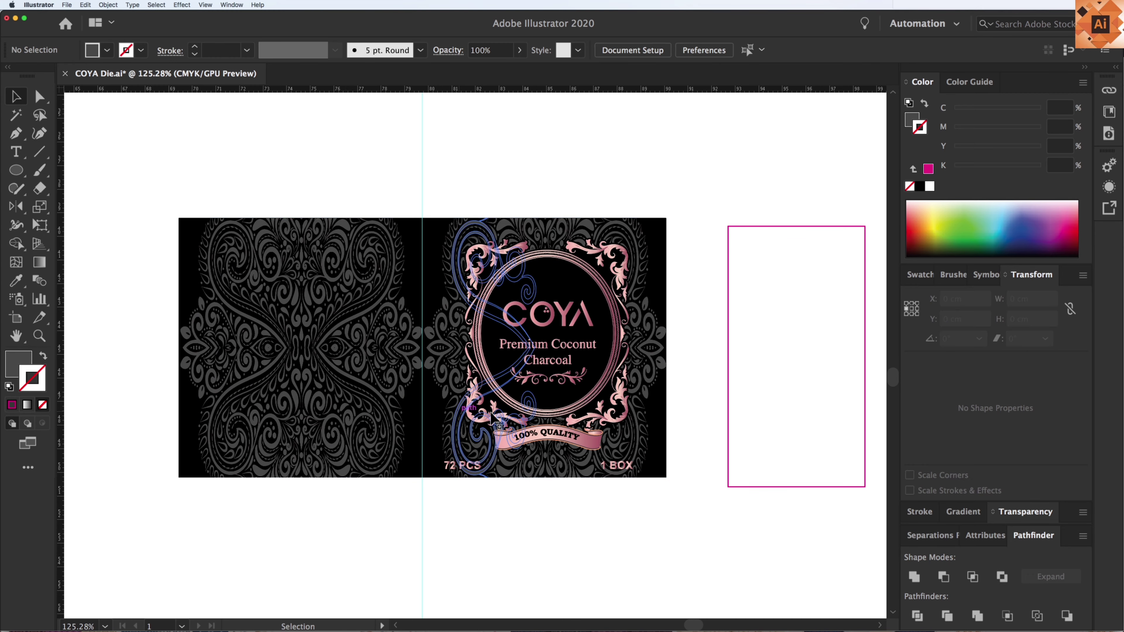
{"action": "scroll", "coordinate": [459, 361], "scroll_direction": "down", "scroll_amount": 4}
{"action": "scroll", "coordinate": [393, 388], "scroll_direction": "up", "scroll_amount": 4}
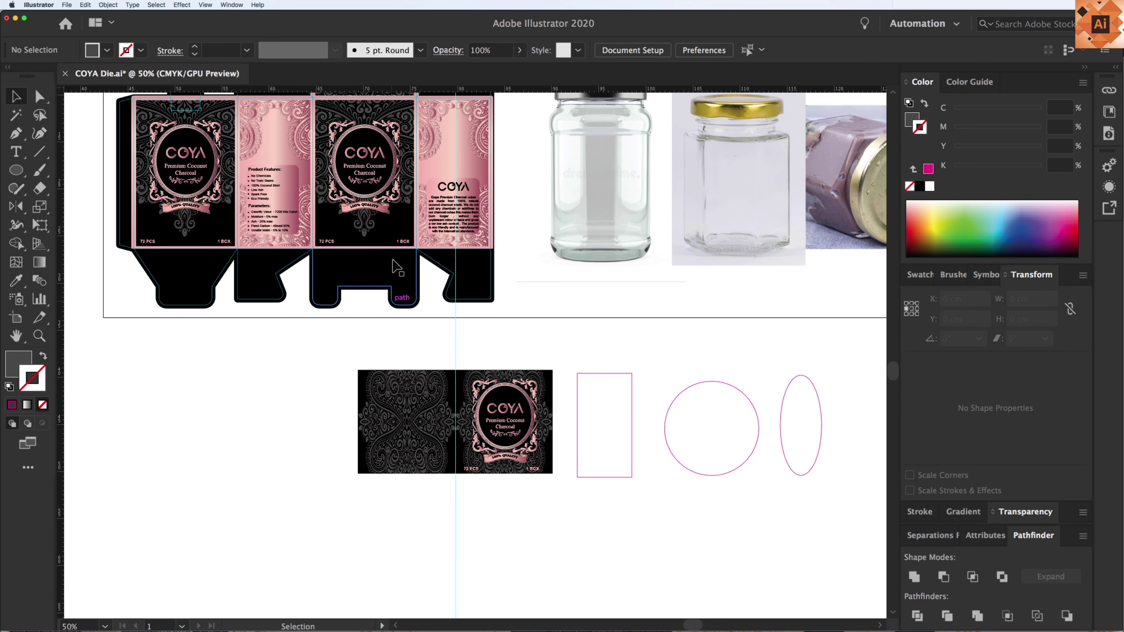
{"action": "left_click", "coordinate": [268, 203]}
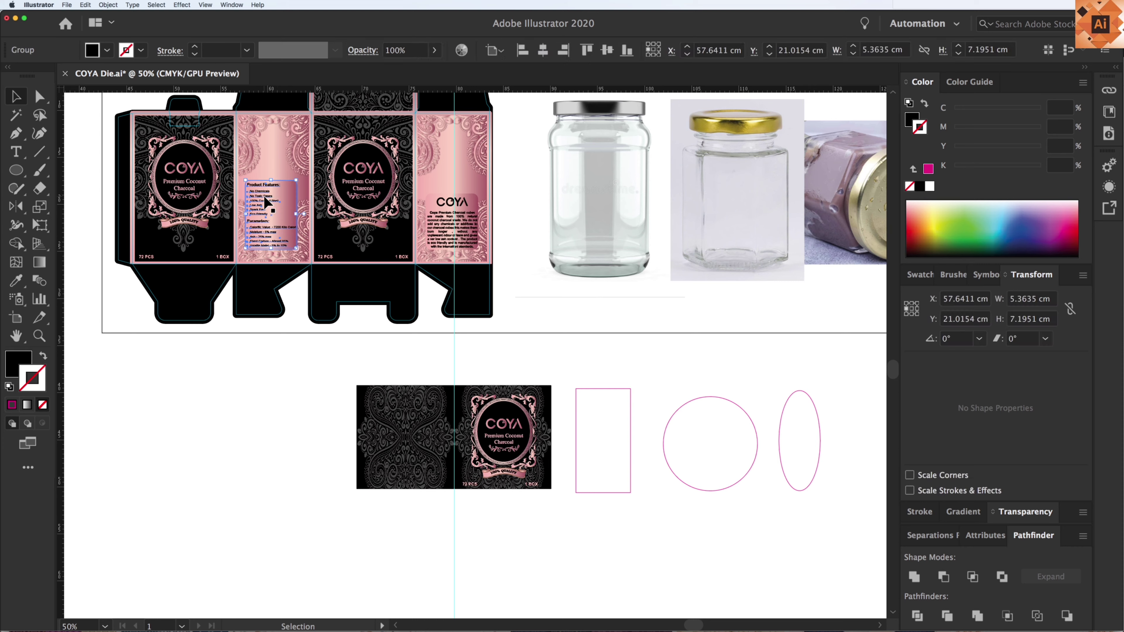
{"action": "left_click_drag", "start_coordinate": [367, 423], "coordinate": [367, 424]}
{"action": "key", "text": "ctrl+z"}
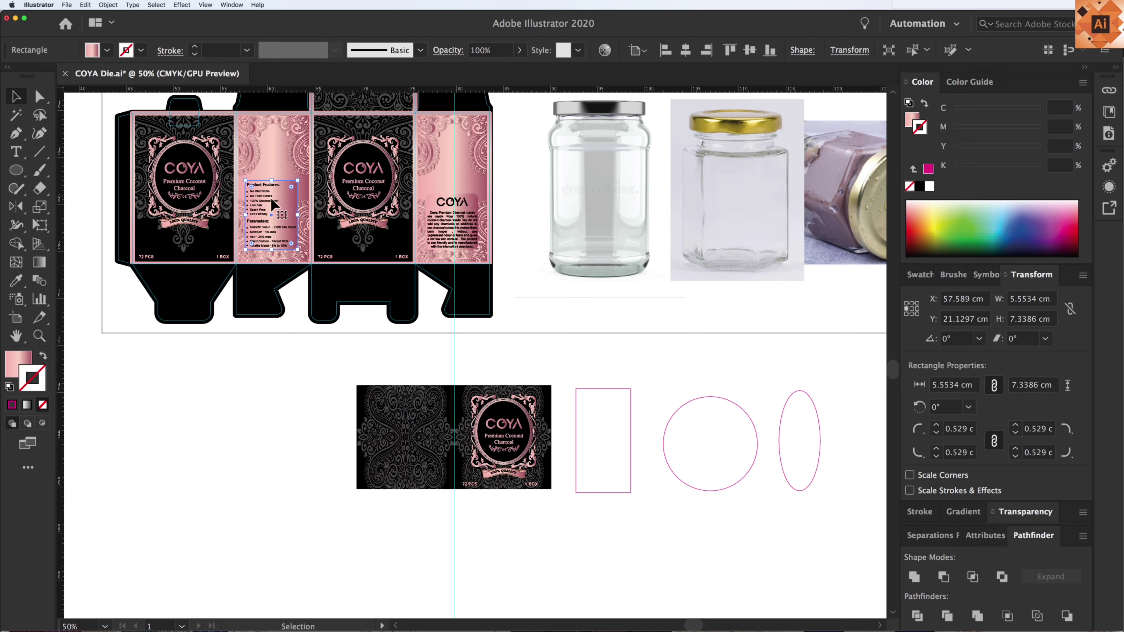
{"action": "left_click_drag", "start_coordinate": [269, 206], "coordinate": [389, 443]}
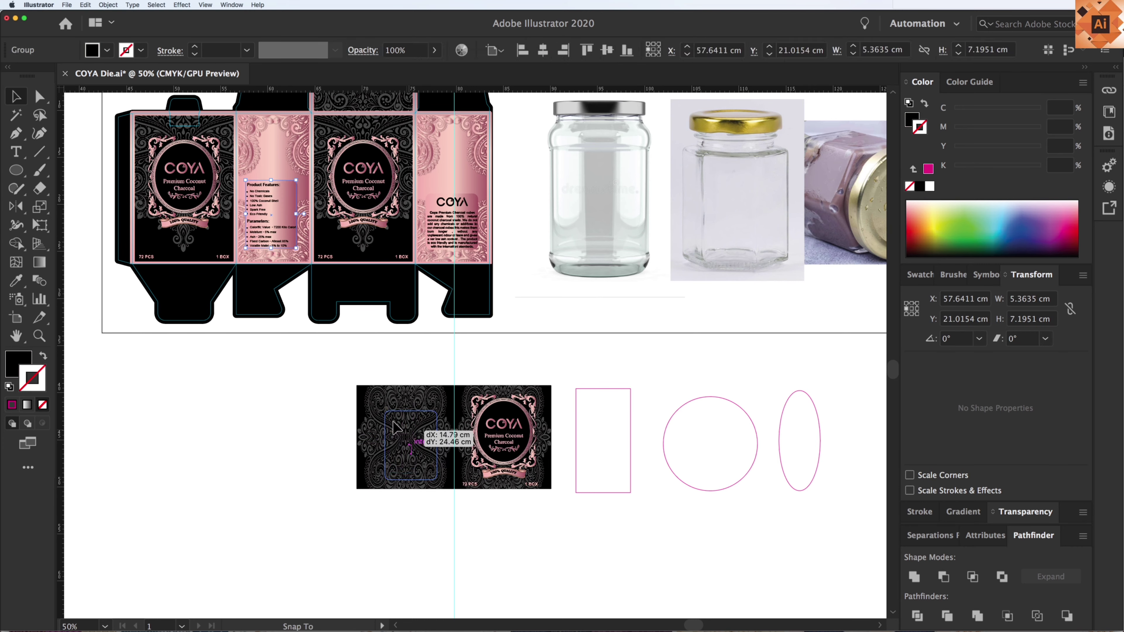
{"action": "key", "text": "ctrl+z"}
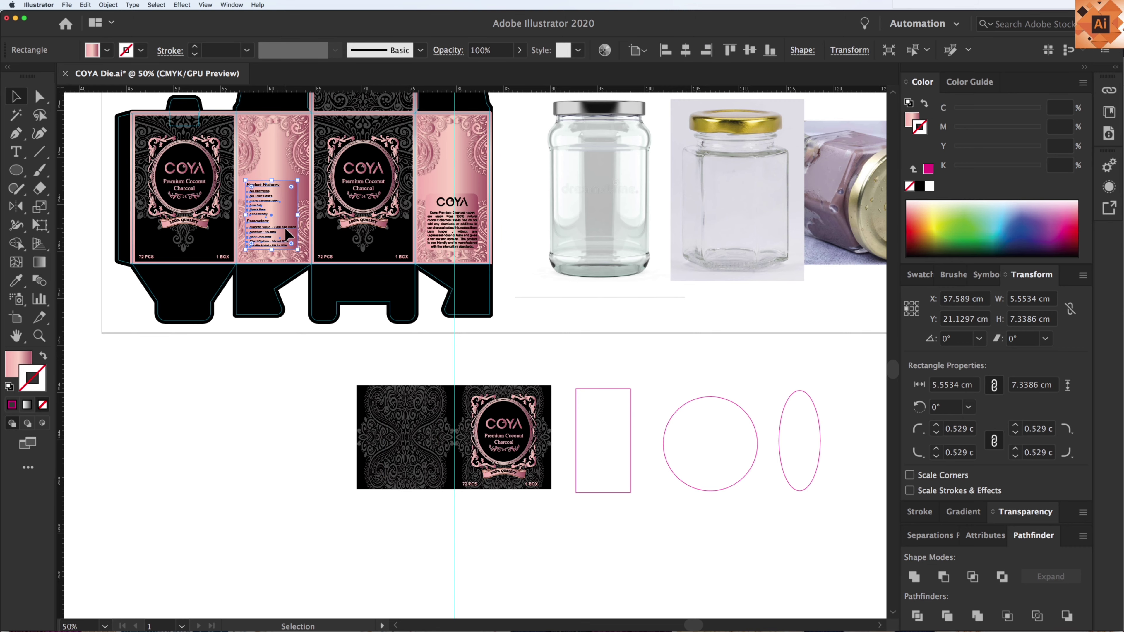
Copy the Product Features and Parameters text from the box's pink side panel to the label's left half and fill it white
{"action": "left_click_drag", "start_coordinate": [285, 227], "coordinate": [214, 337]}
{"action": "key", "text": "super+minus"}
{"action": "key", "text": "super+minus"}
{"action": "left_click_drag", "start_coordinate": [328, 366], "coordinate": [465, 381]}
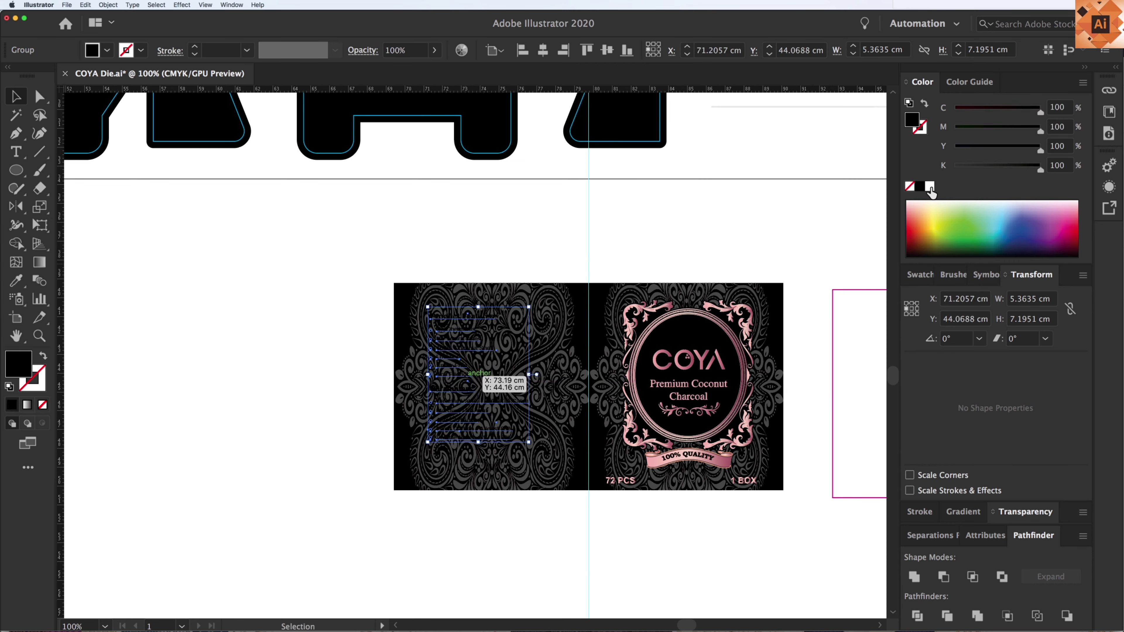
{"action": "left_click", "coordinate": [292, 238]}
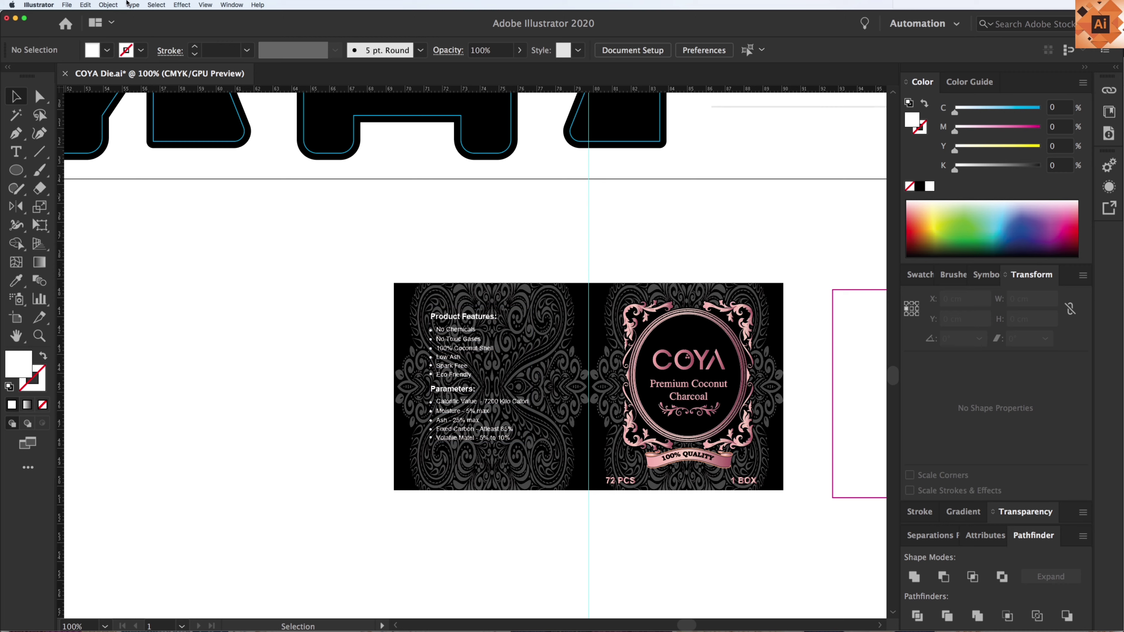
Convert all text objects to outlines, and slightly shrink and reposition the features text on the label's left half
{"action": "left_click", "coordinate": [156, 4]}
{"action": "mouse_move", "coordinate": [184, 95]}
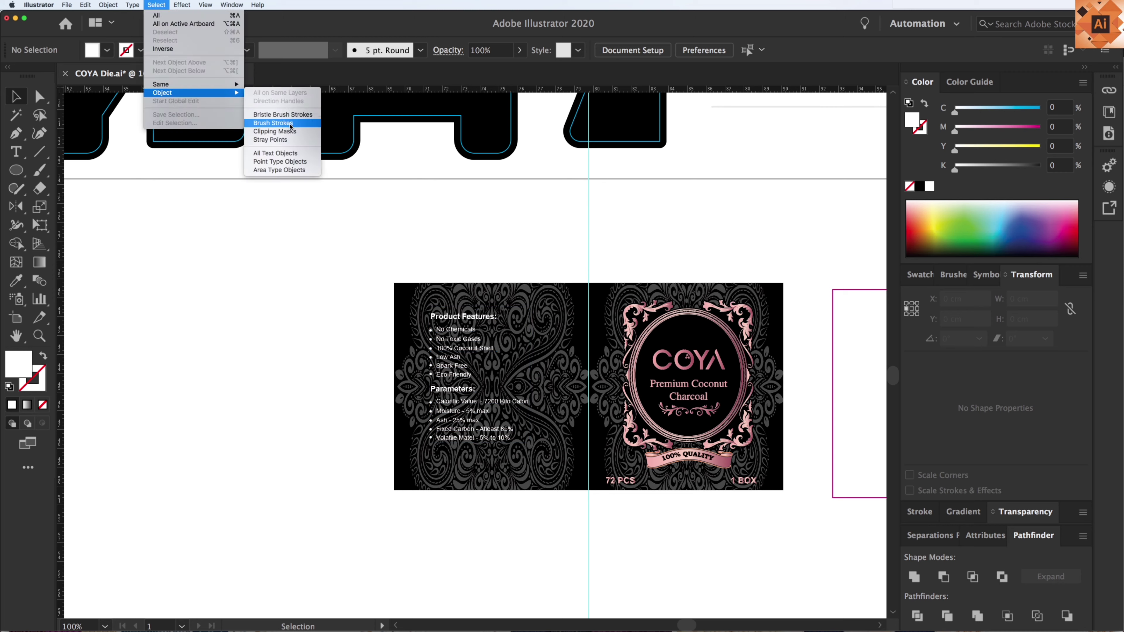
{"action": "left_click", "coordinate": [282, 153]}
{"action": "left_click", "coordinate": [132, 5]}
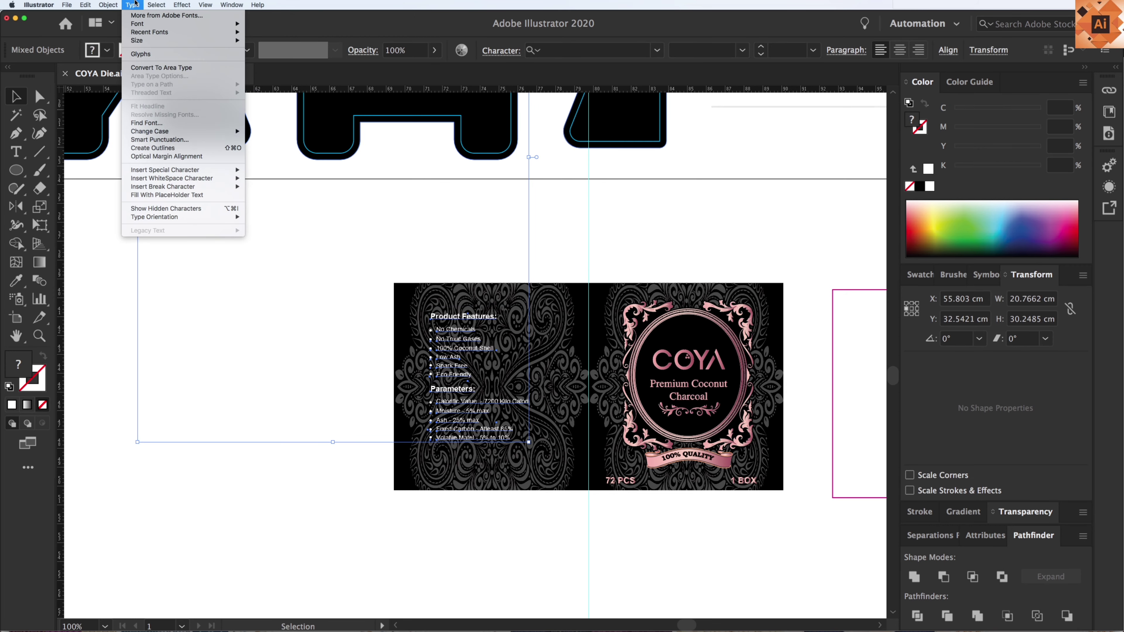
{"action": "left_click", "coordinate": [173, 147]}
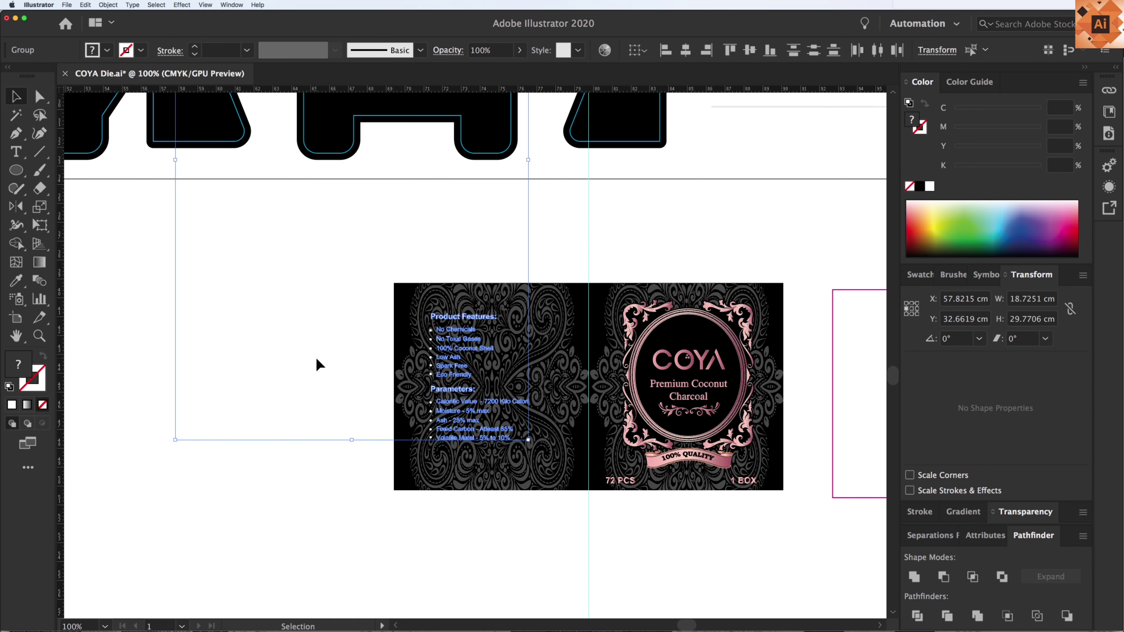
{"action": "left_click", "coordinate": [319, 365]}
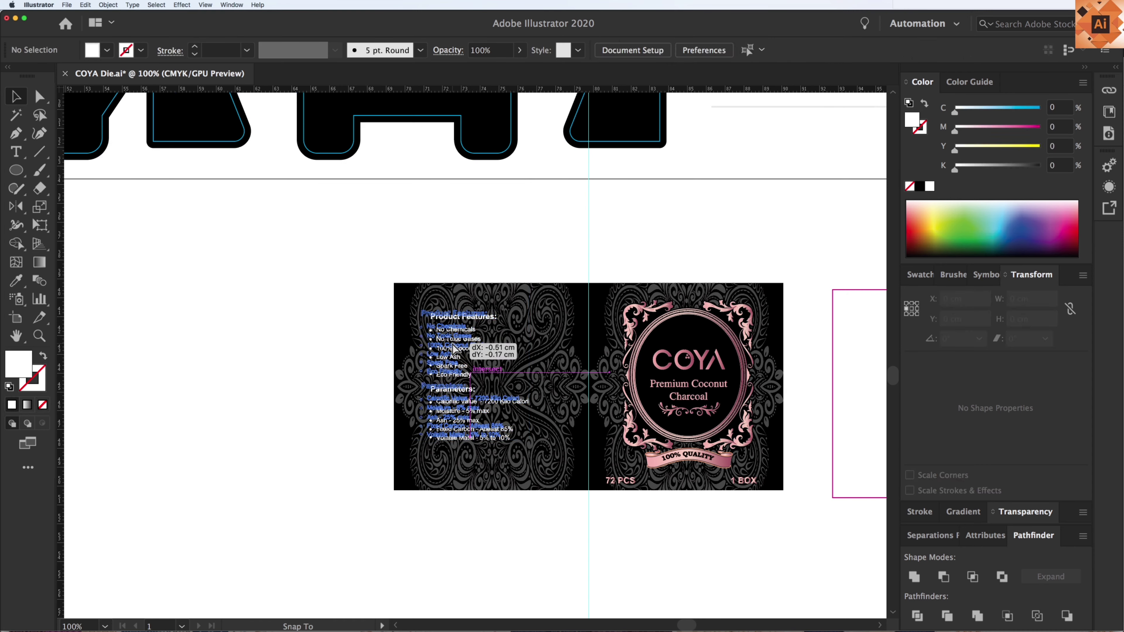
{"action": "left_click", "coordinate": [461, 352]}
{"action": "left_click", "coordinate": [274, 276]}
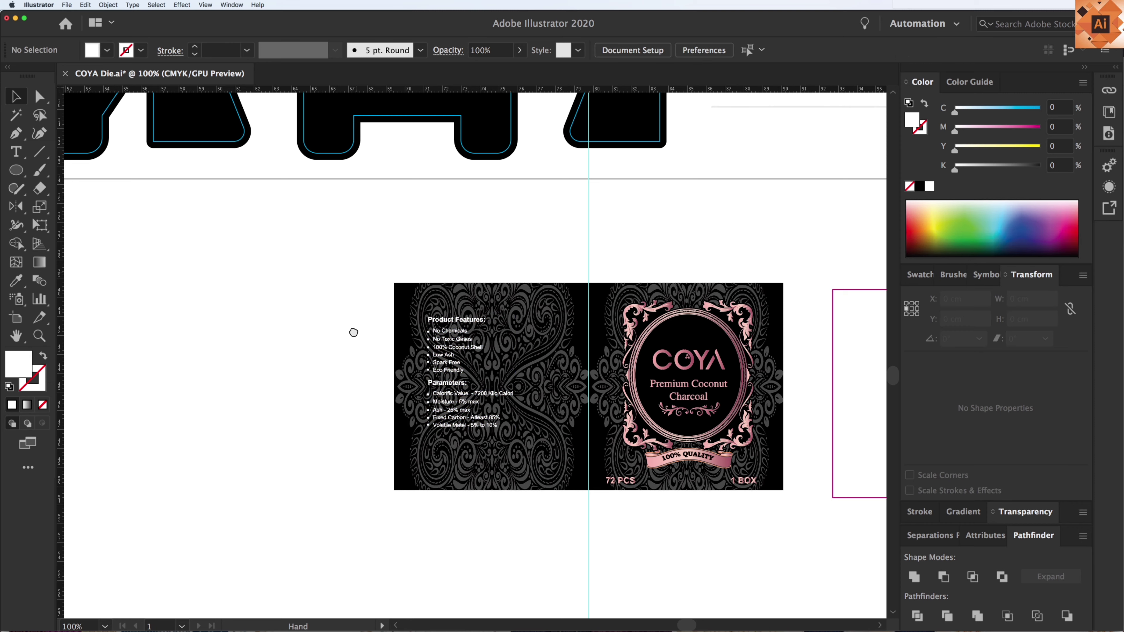
Copy the Coya charcoal description paragraph from the box's pink side panel to just below the Parameters list on the label
{"action": "scroll", "coordinate": [351, 376], "scroll_direction": "up", "scroll_amount": 8}
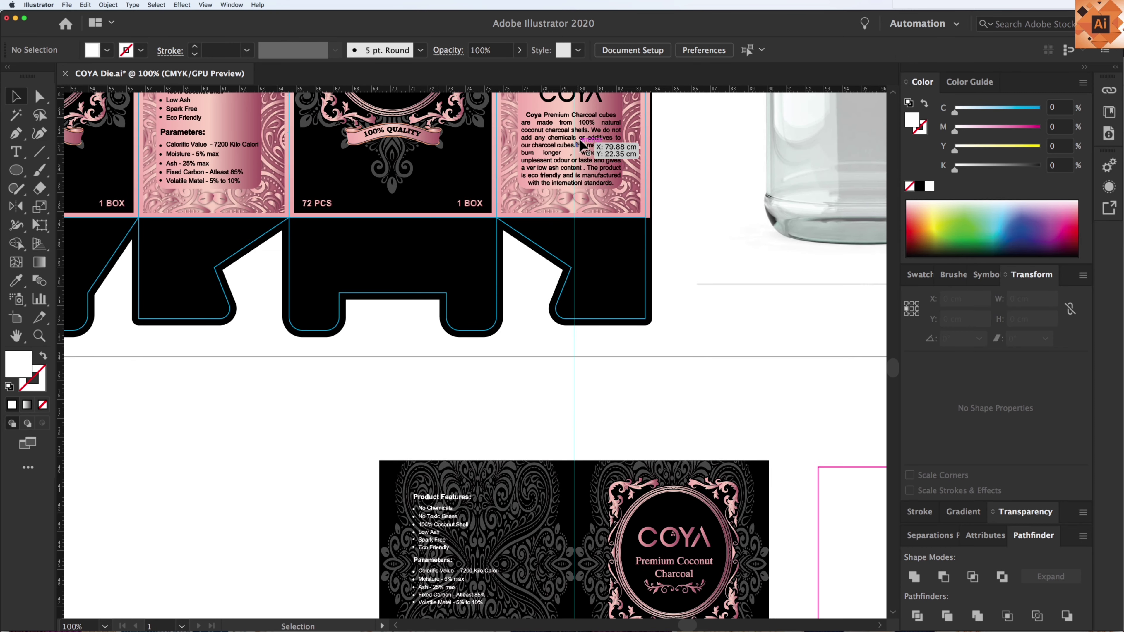
{"action": "left_click_drag", "start_coordinate": [581, 145], "coordinate": [373, 486]}
{"action": "left_click_drag", "start_coordinate": [369, 461], "coordinate": [358, 264]}
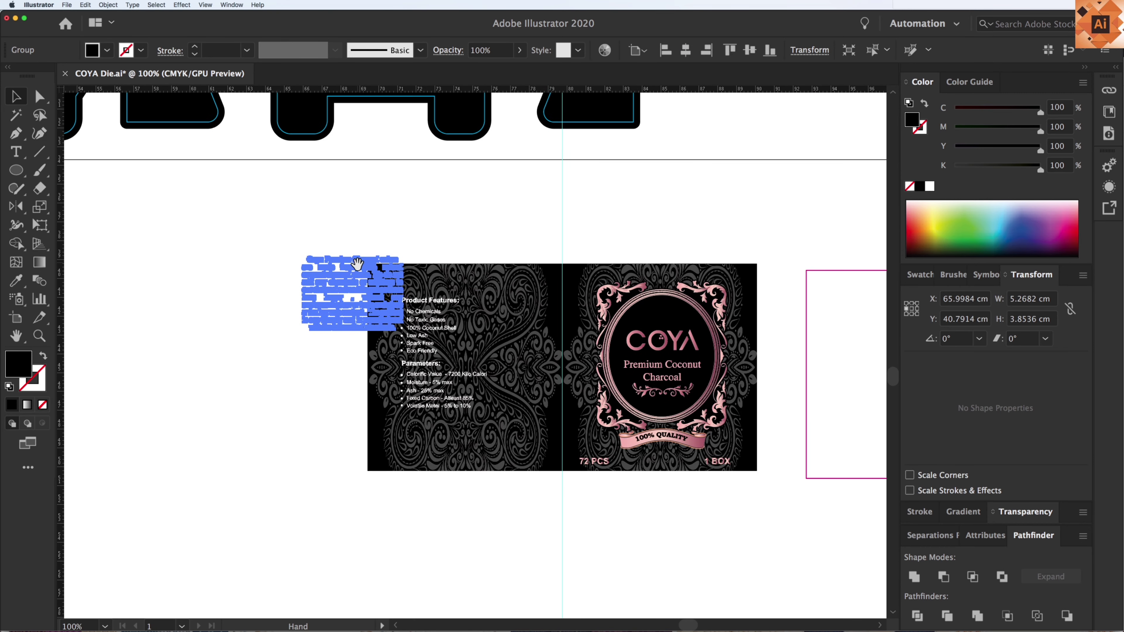
{"action": "left_click_drag", "start_coordinate": [430, 452], "coordinate": [492, 415]}
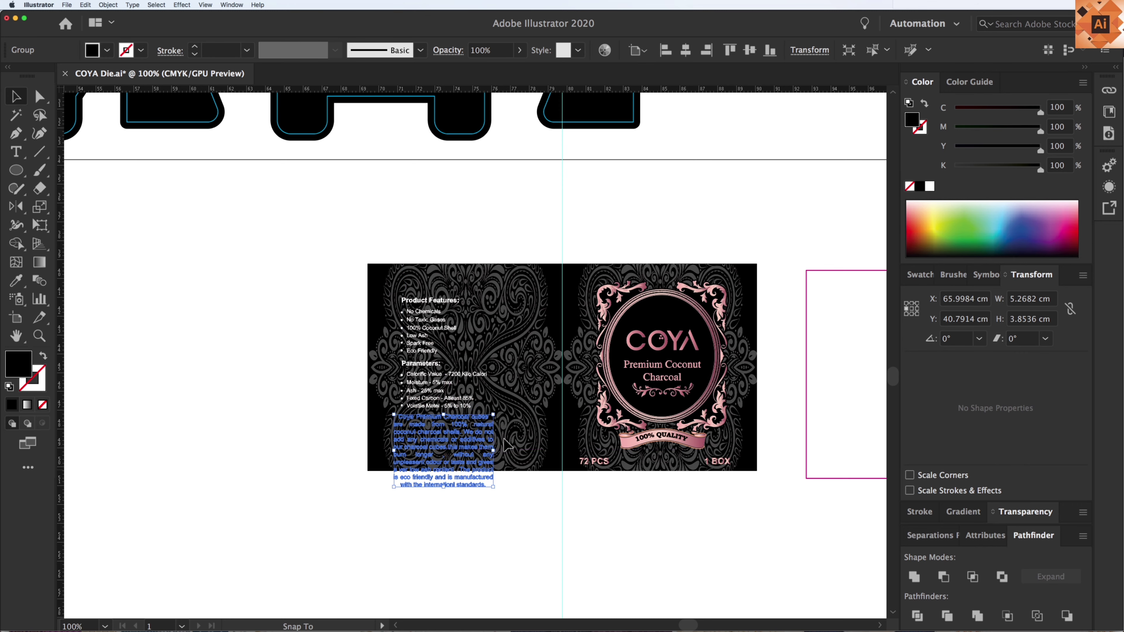
Sample the white fill of the label's features text onto the copied description paragraph with the Eyedropper tool
{"action": "key", "text": "i"}
{"action": "left_click", "coordinate": [442, 364]}
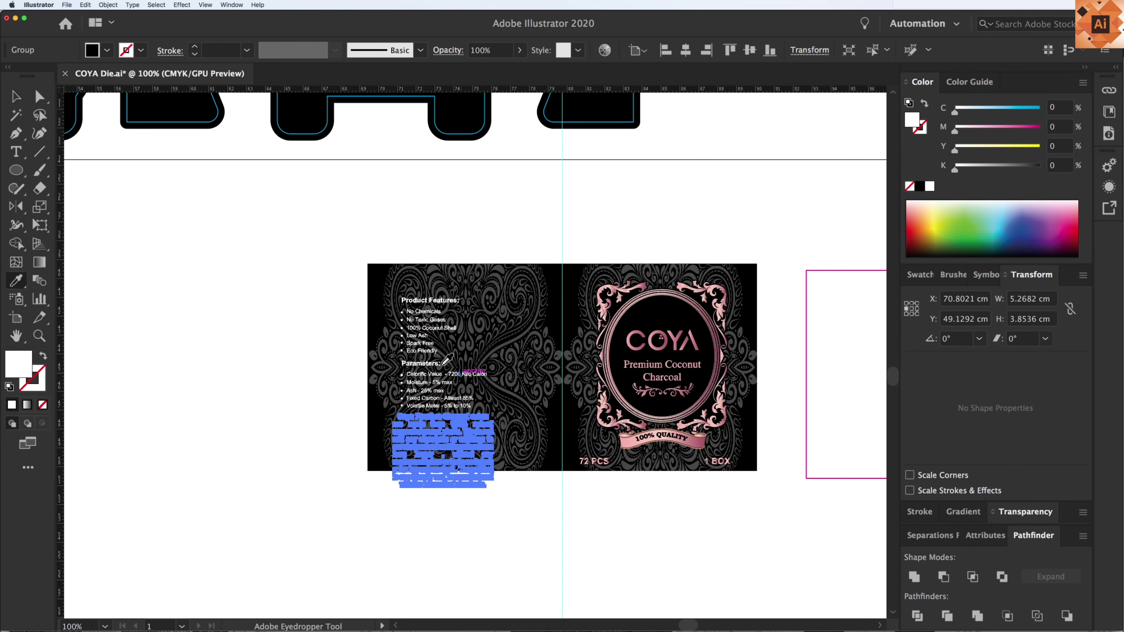
{"action": "left_click", "coordinate": [578, 433]}
Scale the features text and description together to about 4.58 by 8.72 cm and move them up inside the label's left half
{"action": "key", "text": "v"}
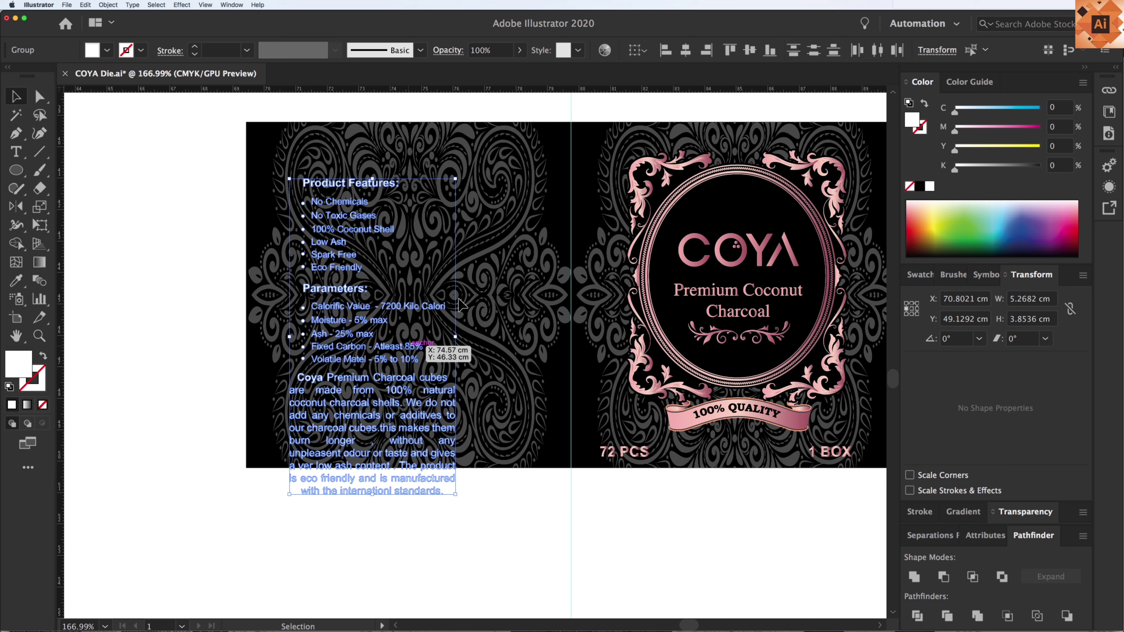
{"action": "left_click_drag", "start_coordinate": [455, 179], "coordinate": [445, 185]}
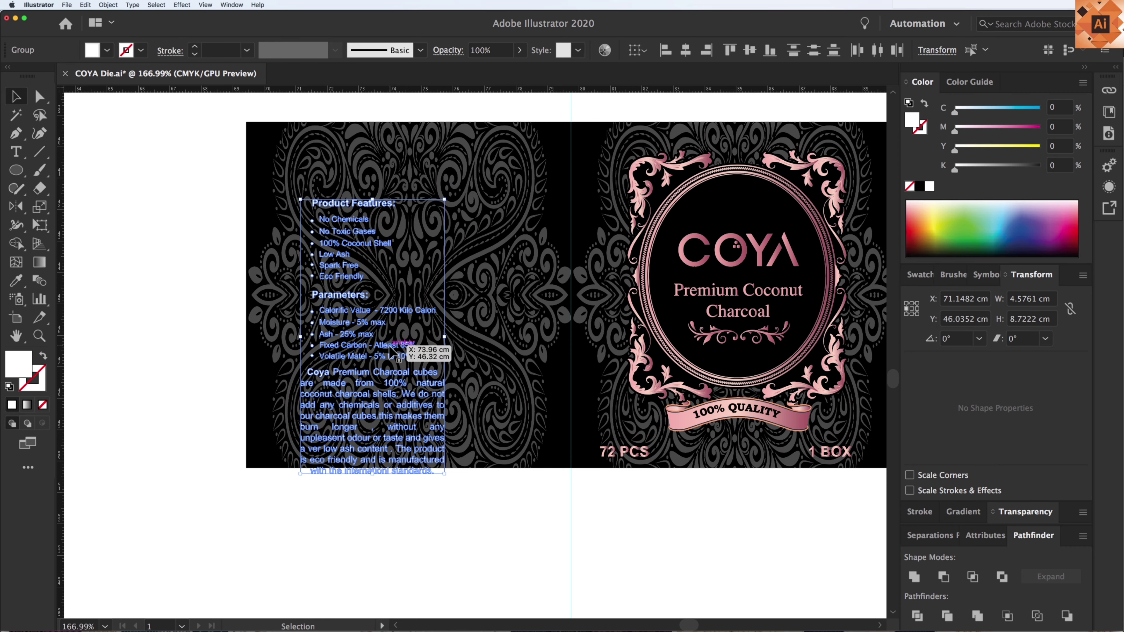
{"action": "left_click_drag", "start_coordinate": [390, 352], "coordinate": [372, 315]}
{"action": "left_click", "coordinate": [460, 523]}
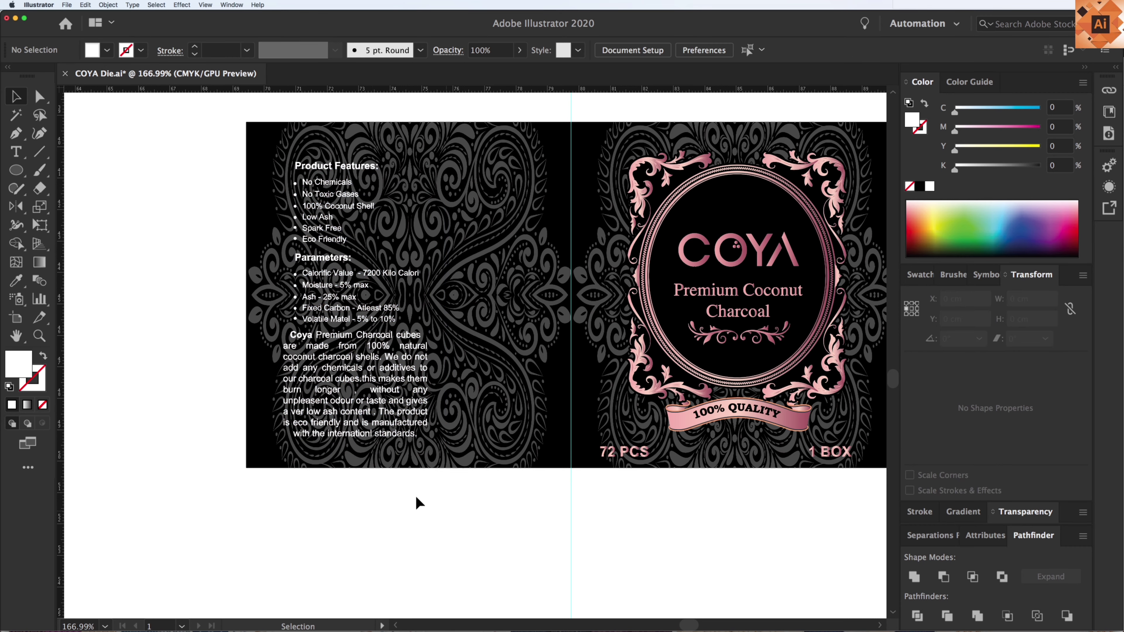
Draw a white rectangle about 1.94 by 4.05 cm beside the description paragraph, on the side nearer the center guide
{"action": "left_click_drag", "start_coordinate": [17, 169], "coordinate": [89, 169]}
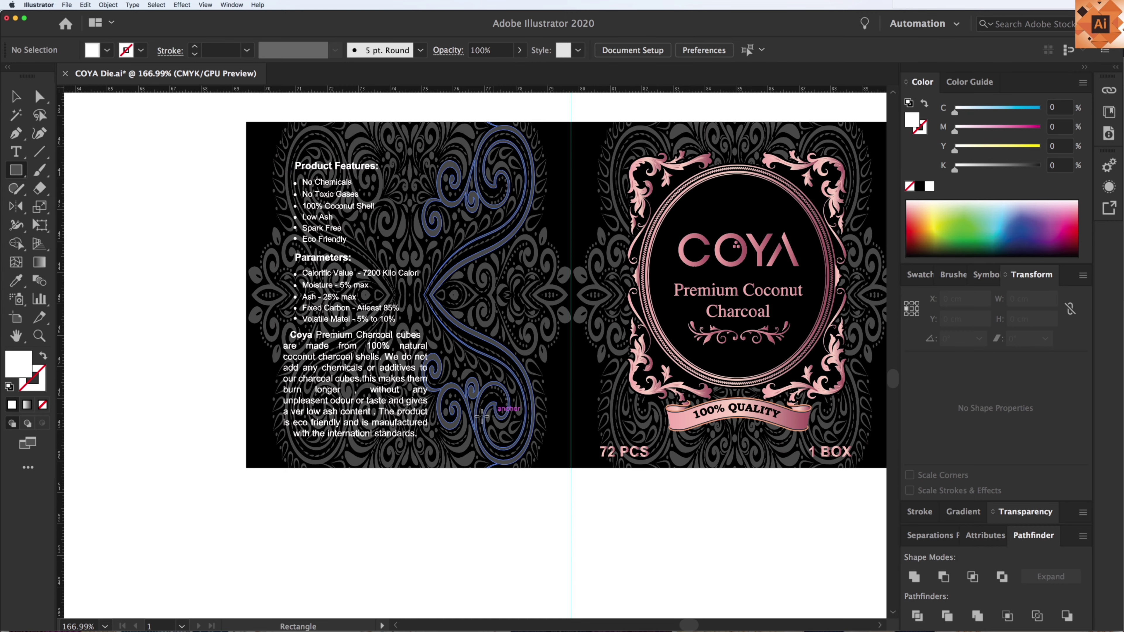
{"action": "left_click_drag", "start_coordinate": [457, 310], "coordinate": [518, 438]}
{"action": "key", "text": "v"}
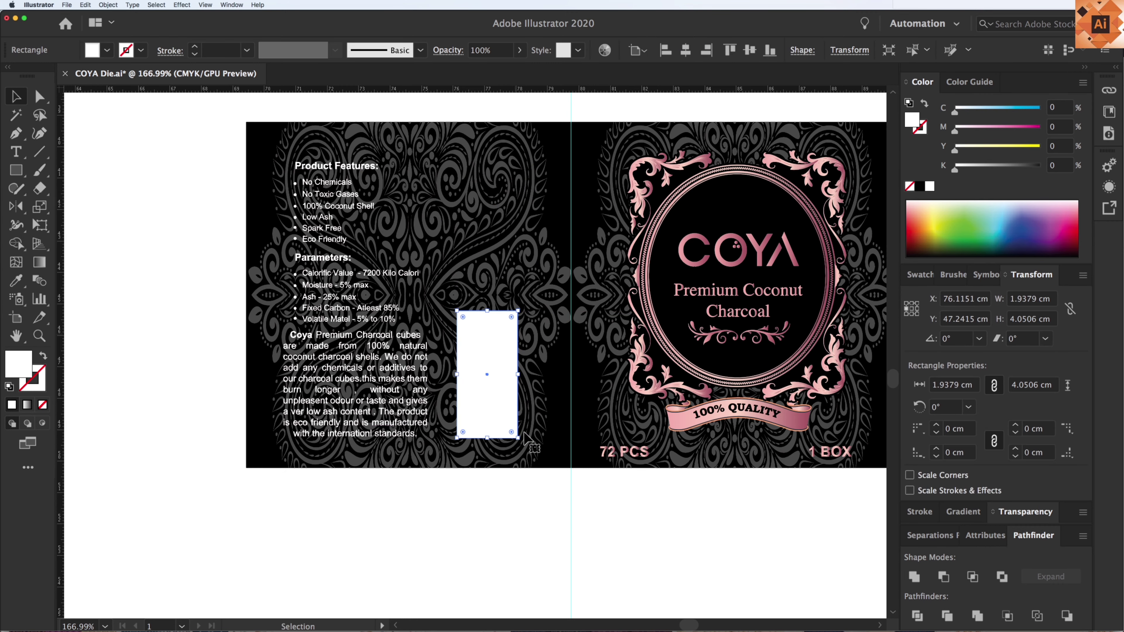
{"action": "left_click", "coordinate": [546, 529]}
Copy the pink COYA logo from the box's top panel to just above the jar label's information half
{"action": "scroll", "coordinate": [546, 529], "scroll_direction": "up", "scroll_amount": 1}
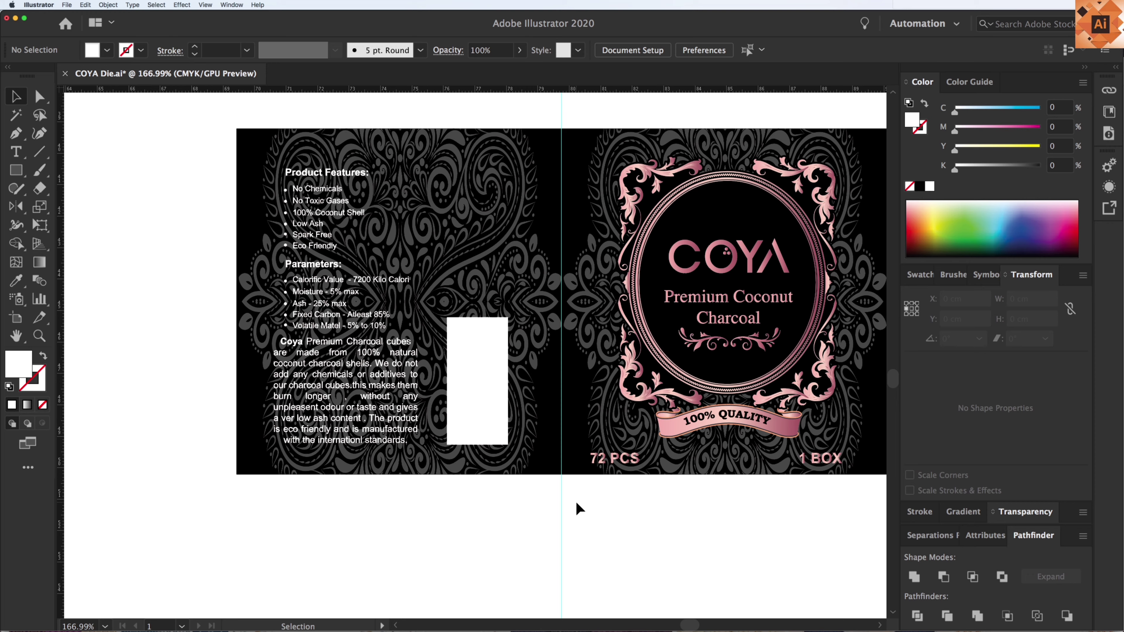
{"action": "key", "text": "super+minus"}
{"action": "key", "text": "super+minus"}
{"action": "key", "text": "super+minus"}
{"action": "scroll", "coordinate": [504, 452], "scroll_direction": "up", "scroll_amount": 5}
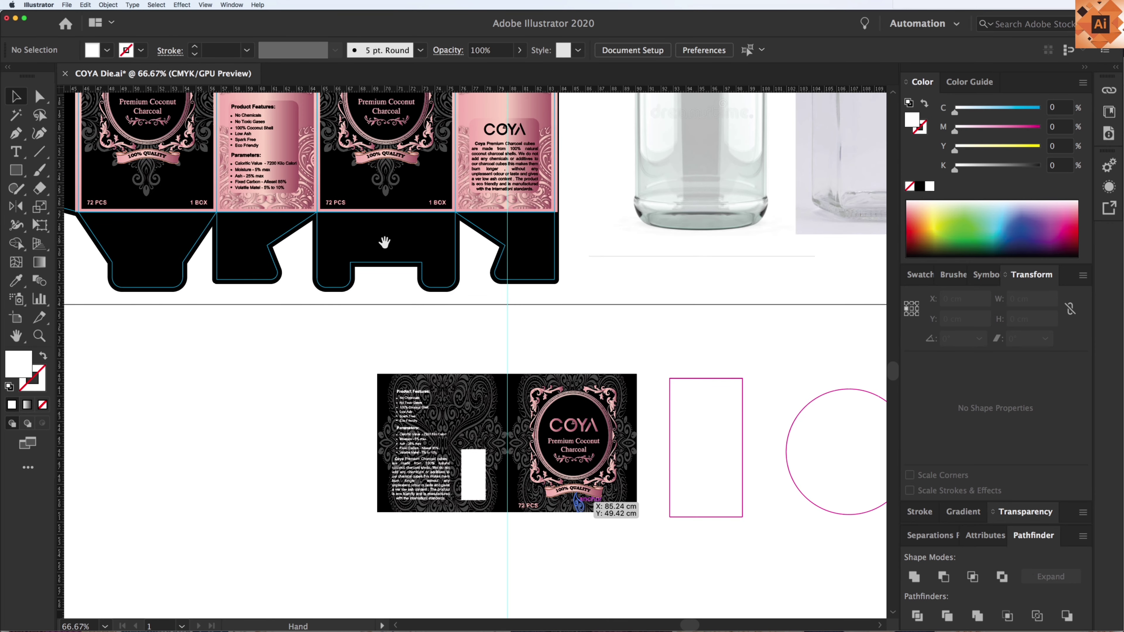
{"action": "scroll", "coordinate": [408, 355], "scroll_direction": "up", "scroll_amount": 2}
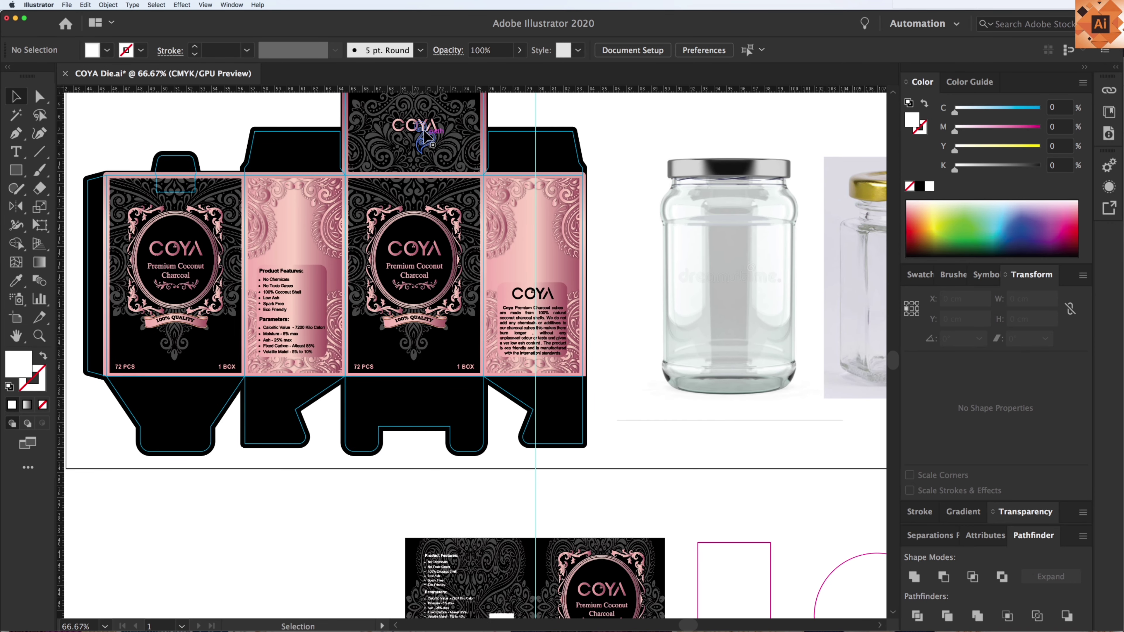
{"action": "left_click_drag", "start_coordinate": [422, 274], "coordinate": [457, 368]}
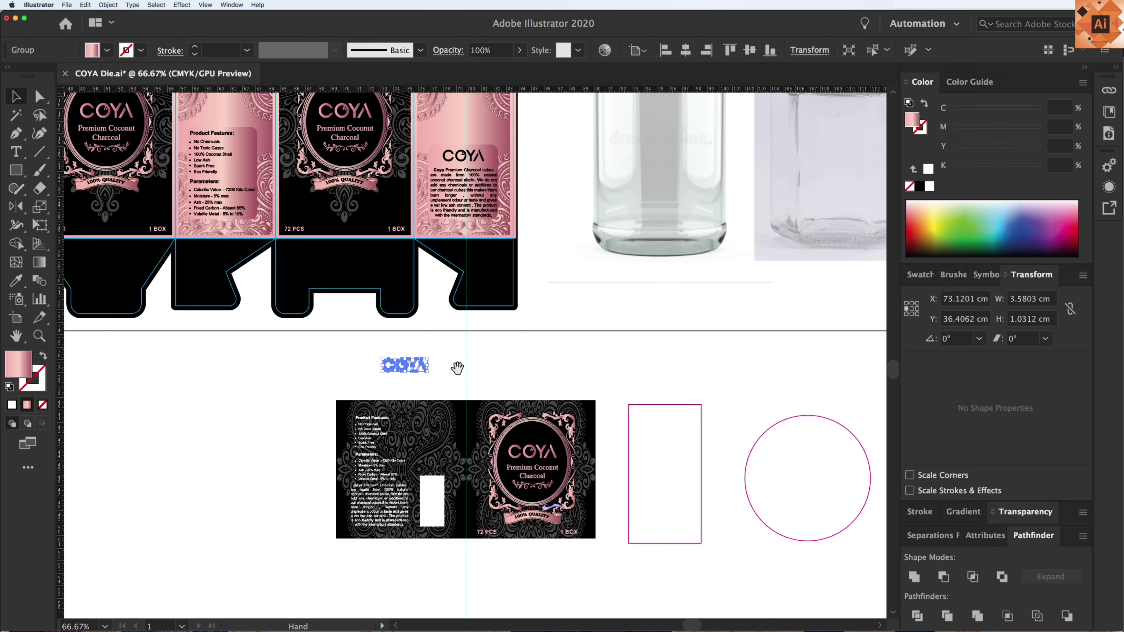
Scale the label's features text and description to about 4.43 by 8.45 cm and place the copied COYA logo above them
{"action": "left_click_drag", "start_coordinate": [489, 467], "coordinate": [562, 500]}
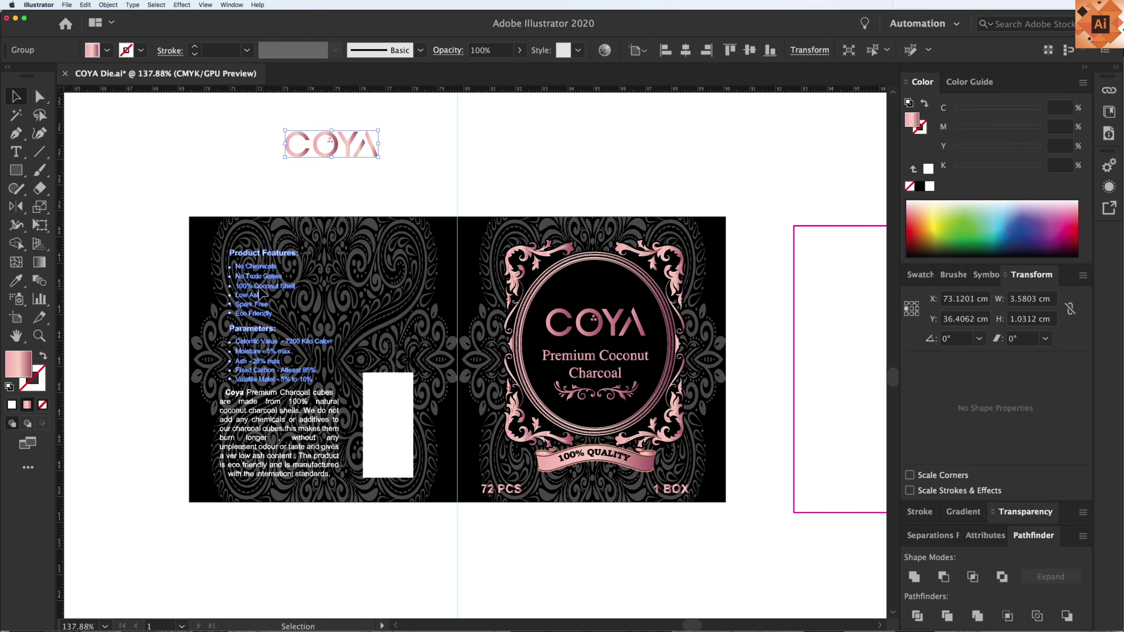
{"action": "left_click", "coordinate": [267, 376]}
{"action": "left_click_drag", "start_coordinate": [267, 376], "coordinate": [291, 361]}
{"action": "left_click", "coordinate": [278, 411], "text": "shift"}
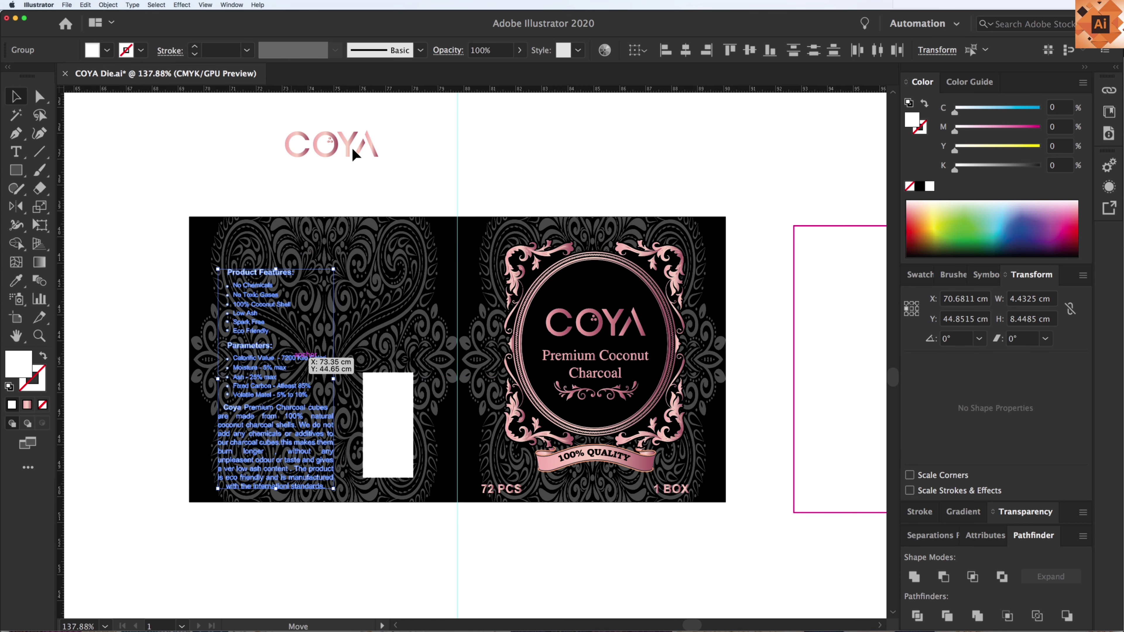
{"action": "left_click_drag", "start_coordinate": [351, 153], "coordinate": [322, 250]}
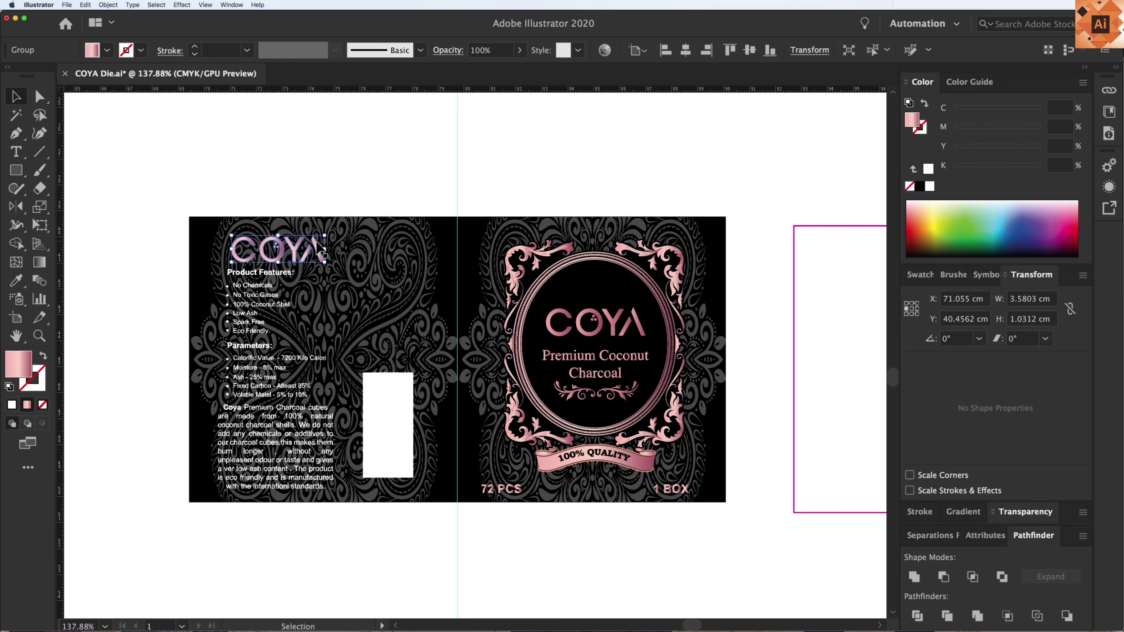
{"action": "left_click", "coordinate": [371, 191]}
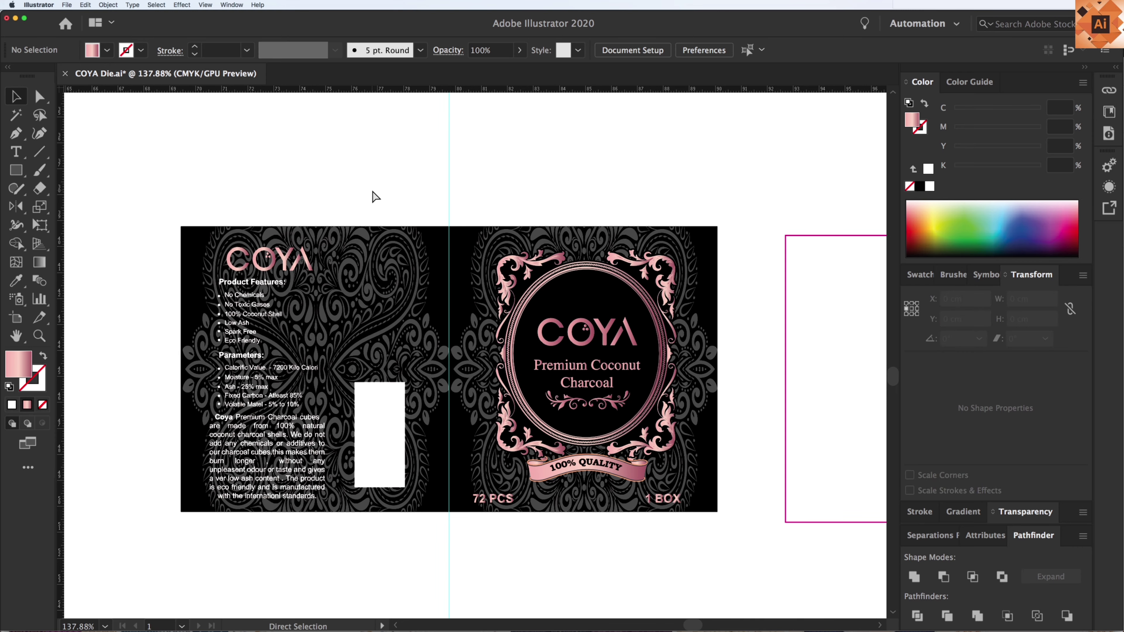
Remove the vertical guide that runs through the center of the jar label
{"action": "key", "text": "super+minus"}
{"action": "key", "text": "super+minus"}
{"action": "key", "text": "super+minus"}
{"action": "key", "text": "super+minus"}
{"action": "key", "text": "z"}
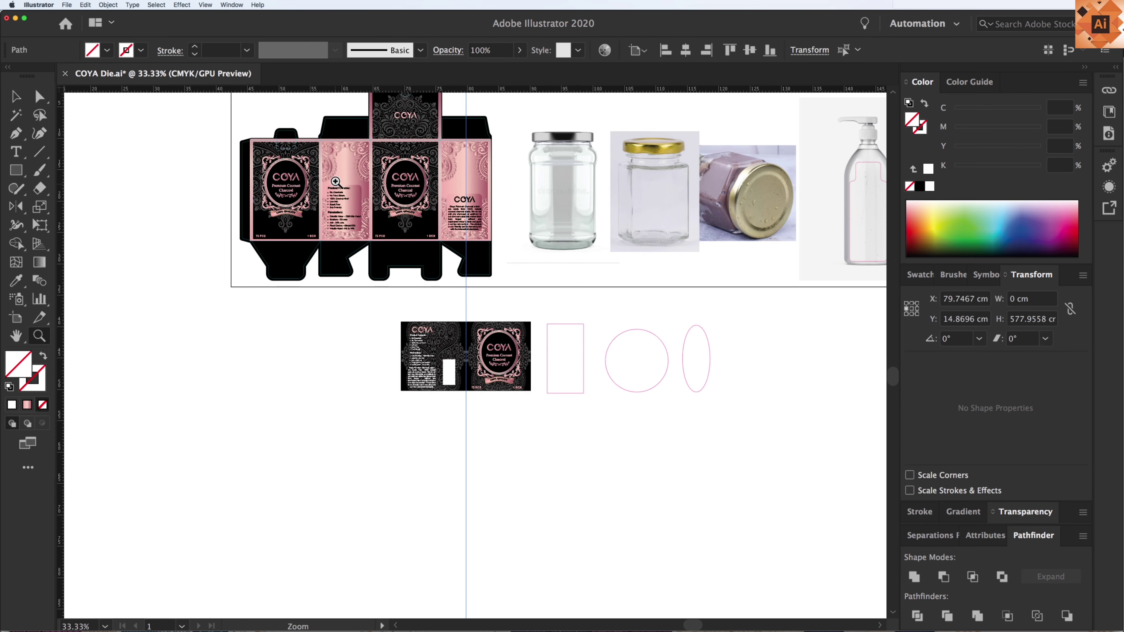
{"action": "left_click_drag", "start_coordinate": [681, 471], "coordinate": [679, 467]}
{"action": "scroll", "coordinate": [526, 197], "scroll_direction": "up", "scroll_amount": 3}
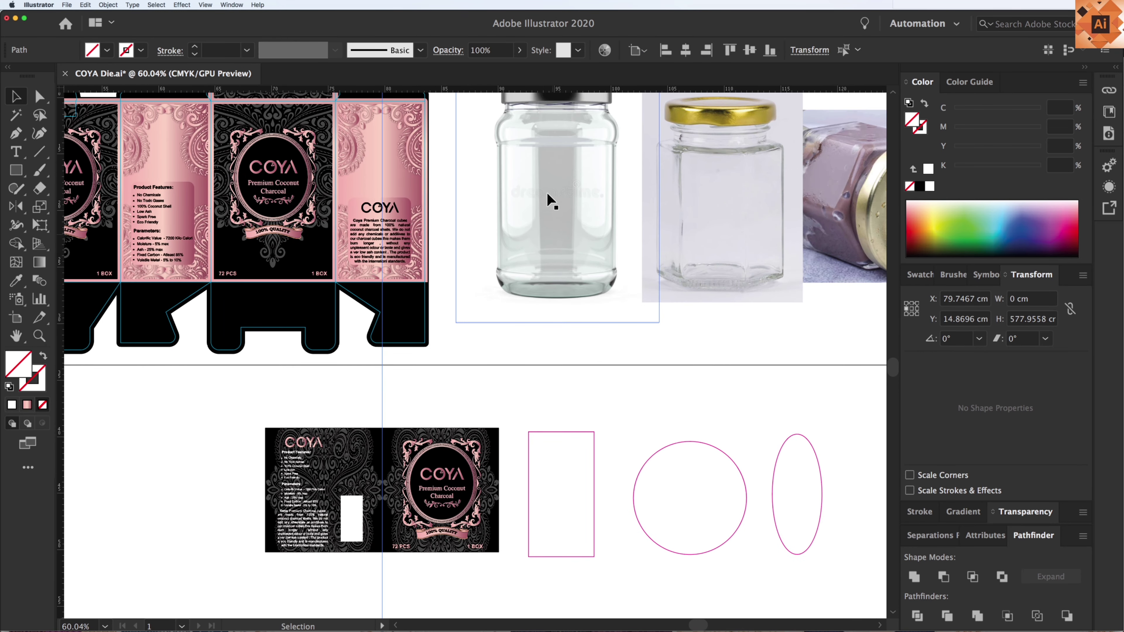
{"action": "left_click", "coordinate": [404, 382]}
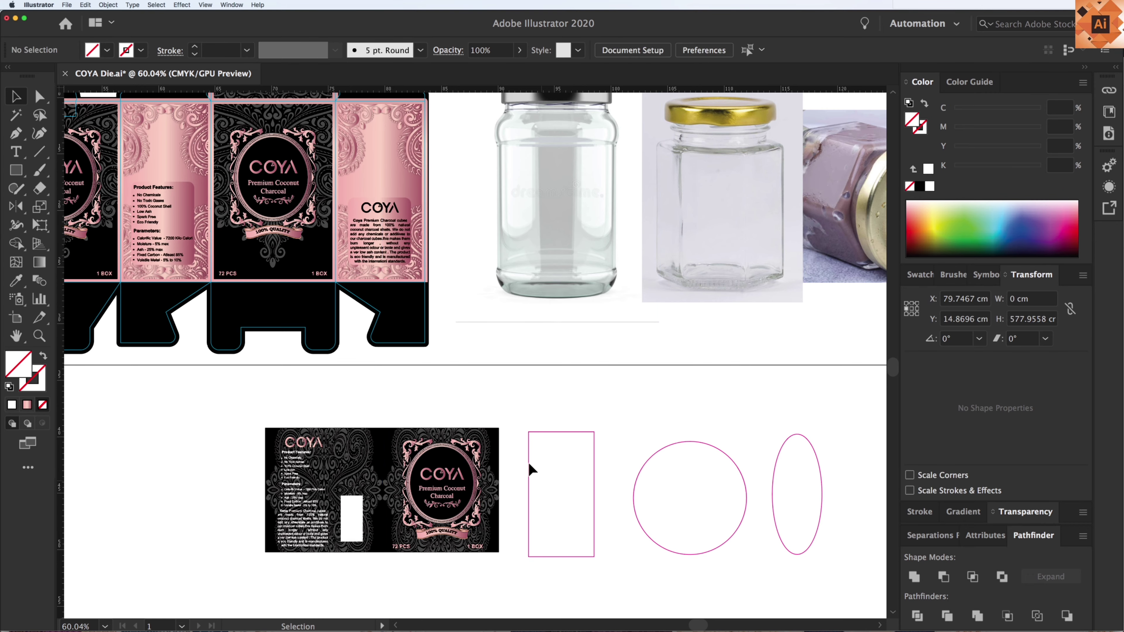
Sample the black fill of the box's bottom flap onto the empty magenta rectangle beside the jar label with the Eyedropper tool
{"action": "scroll", "coordinate": [519, 456], "scroll_direction": "right", "scroll_amount": 2}
{"action": "left_click", "coordinate": [503, 438]}
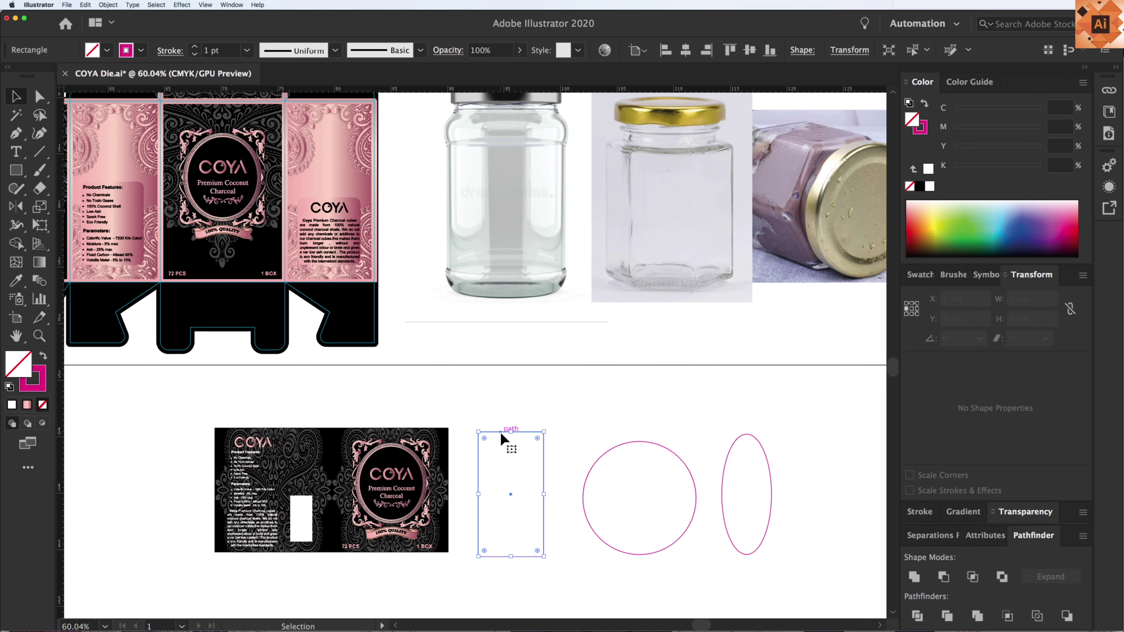
{"action": "key", "text": "i"}
{"action": "left_click", "coordinate": [359, 305]}
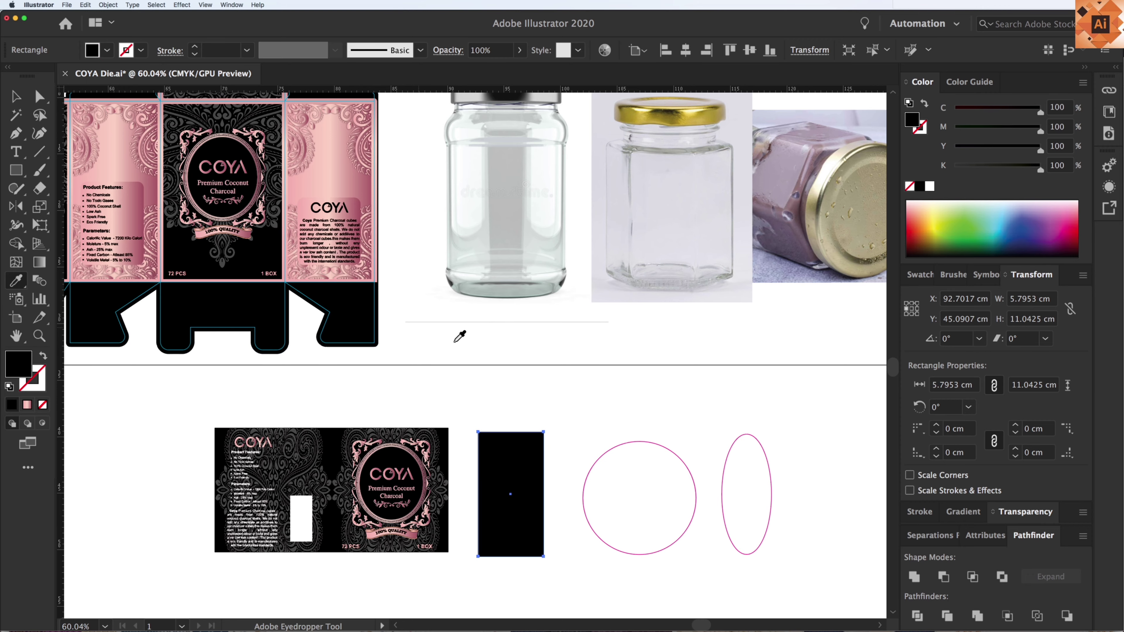
{"action": "key", "text": "v"}
{"action": "left_click", "coordinate": [541, 387]}
Copy the jar label's COYA emblem onto the narrow black rectangle and scale the copy to about 4.41 by 5.61 cm
{"action": "scroll", "coordinate": [509, 405], "scroll_direction": "up", "scroll_amount": 1}
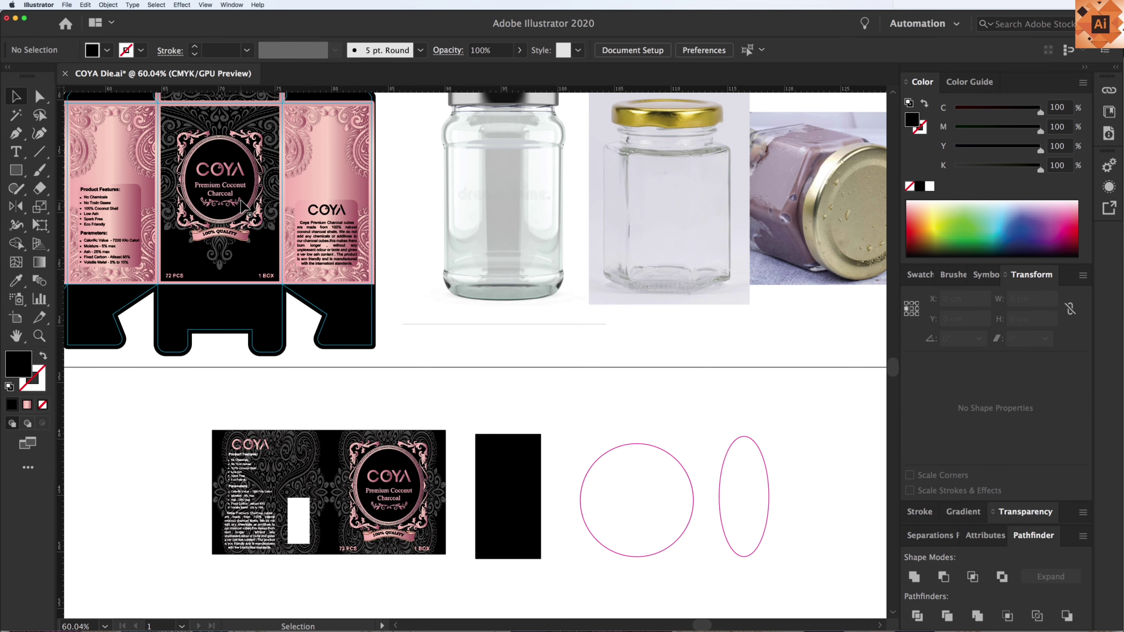
{"action": "left_click", "coordinate": [220, 202]}
{"action": "left_click", "coordinate": [400, 483]}
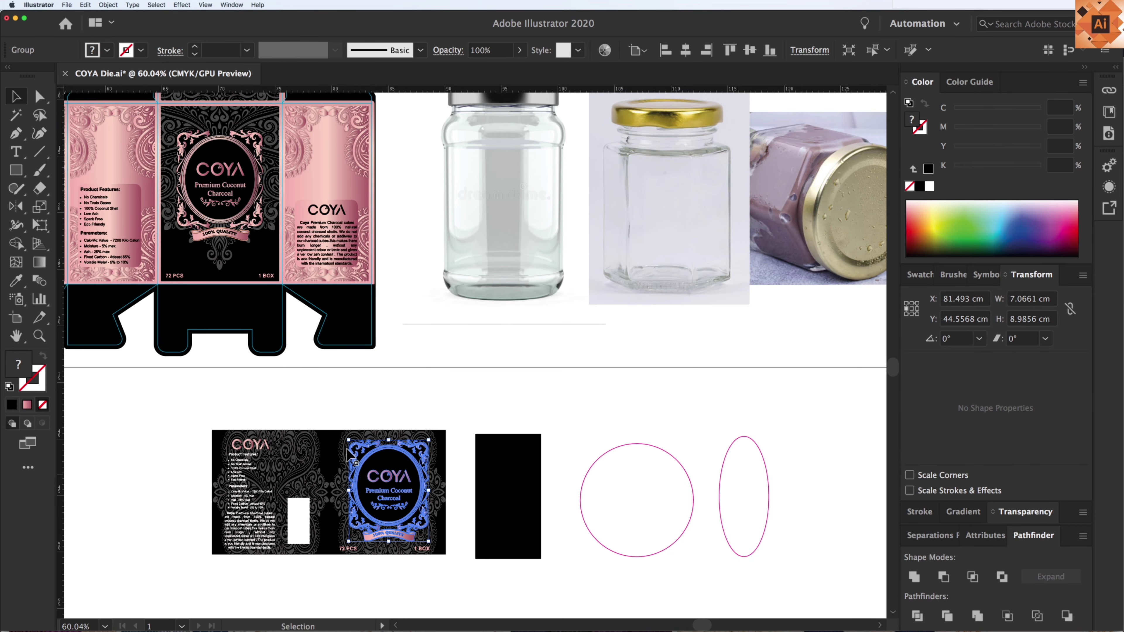
{"action": "scroll", "coordinate": [462, 615], "scroll_direction": "up", "scroll_amount": 3}
{"action": "left_click_drag", "start_coordinate": [330, 301], "coordinate": [604, 317]}
{"action": "left_click_drag", "start_coordinate": [659, 228], "coordinate": [624, 269]}
{"action": "left_click_drag", "start_coordinate": [613, 319], "coordinate": [618, 310]}
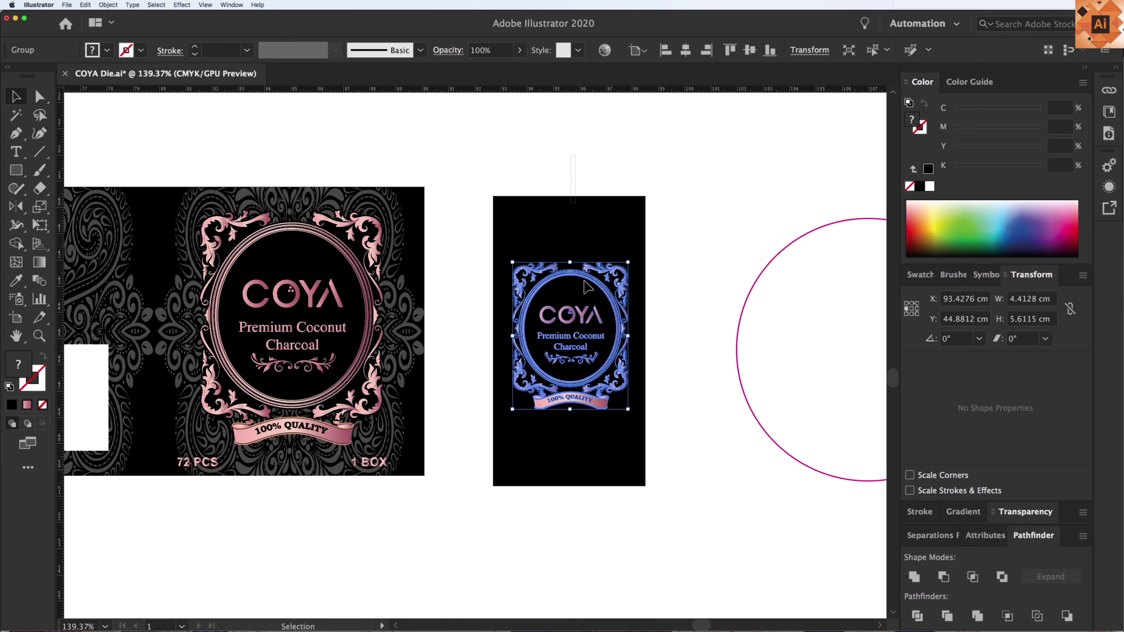
Center the emblem copy horizontally on the narrow black rectangle
{"action": "left_click", "coordinate": [644, 224], "text": "shift"}
{"action": "left_click", "coordinate": [685, 54]}
{"action": "left_click", "coordinate": [718, 171]}
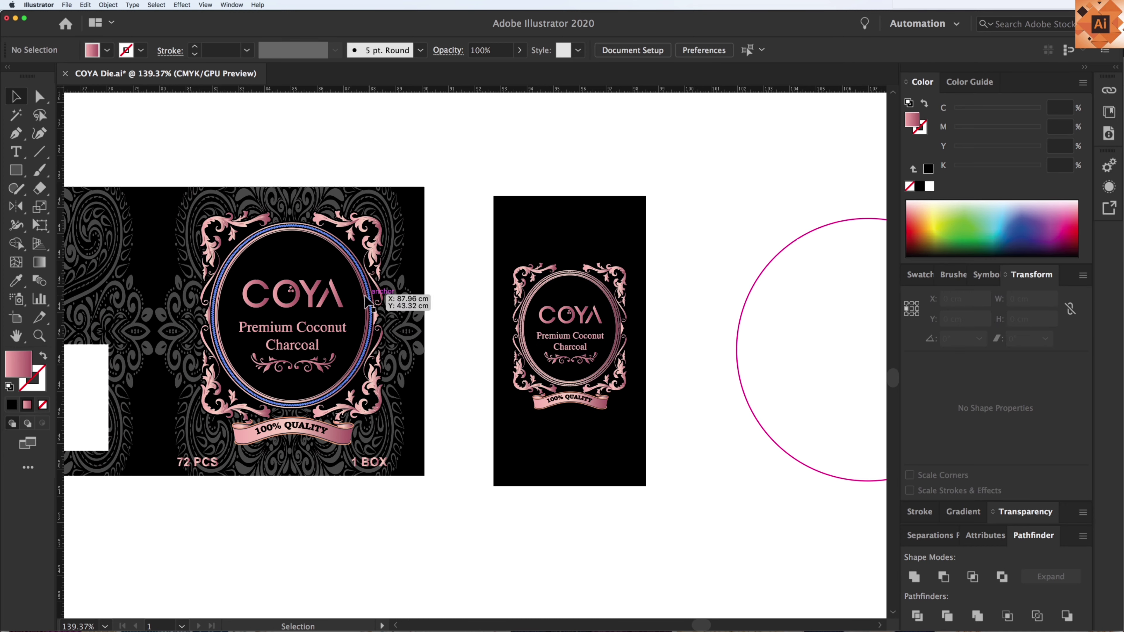
Copy the 72 PCS and 1 BOX text to the narrow label's lower edge and move 1 BOX inside its right corner
{"action": "left_click_drag", "start_coordinate": [406, 473], "coordinate": [701, 474]}
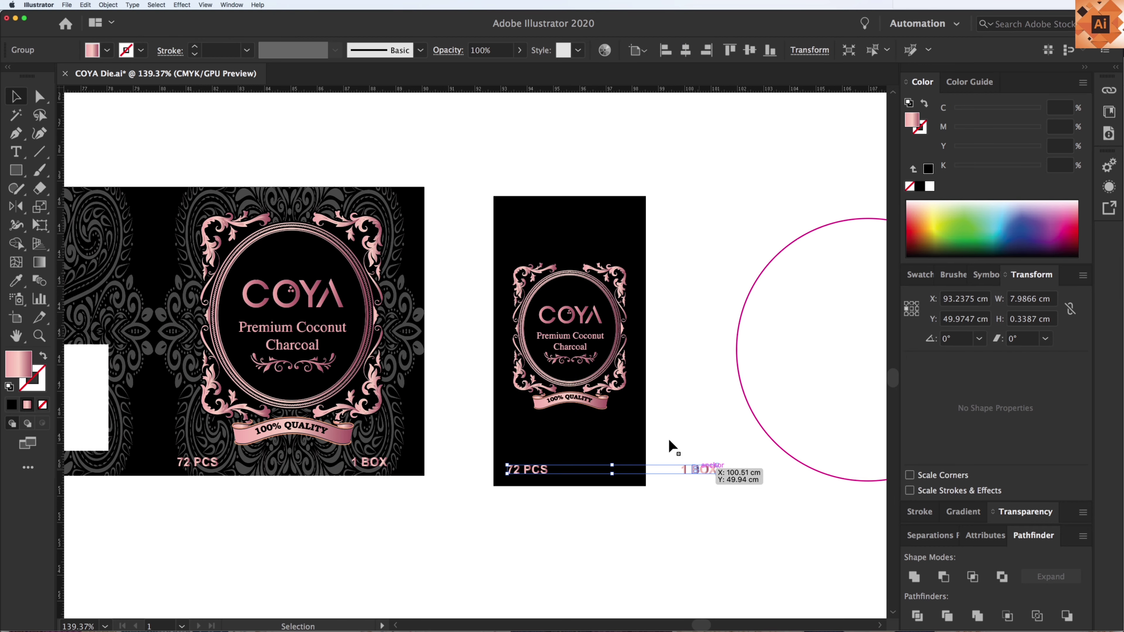
{"action": "double_click", "coordinate": [703, 469]}
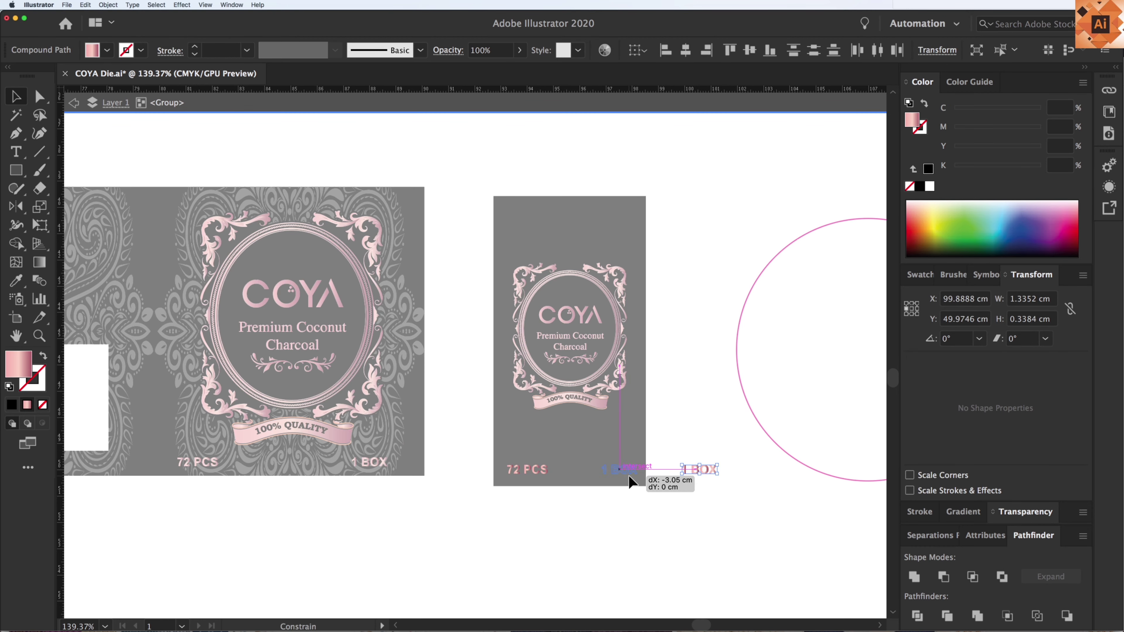
{"action": "double_click", "coordinate": [642, 509]}
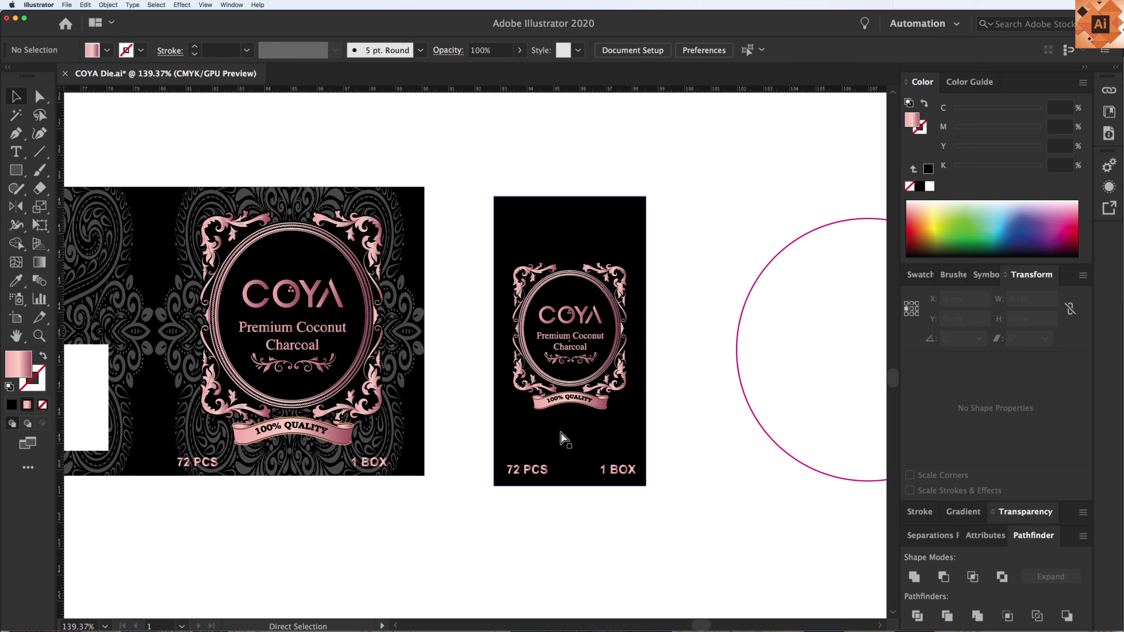
Examine the two label designs alongside the box die's pink side panel and the jar images
{"action": "scroll", "coordinate": [562, 440], "scroll_direction": "down", "scroll_amount": 5}
{"action": "scroll", "coordinate": [384, 416], "scroll_direction": "up", "scroll_amount": 4}
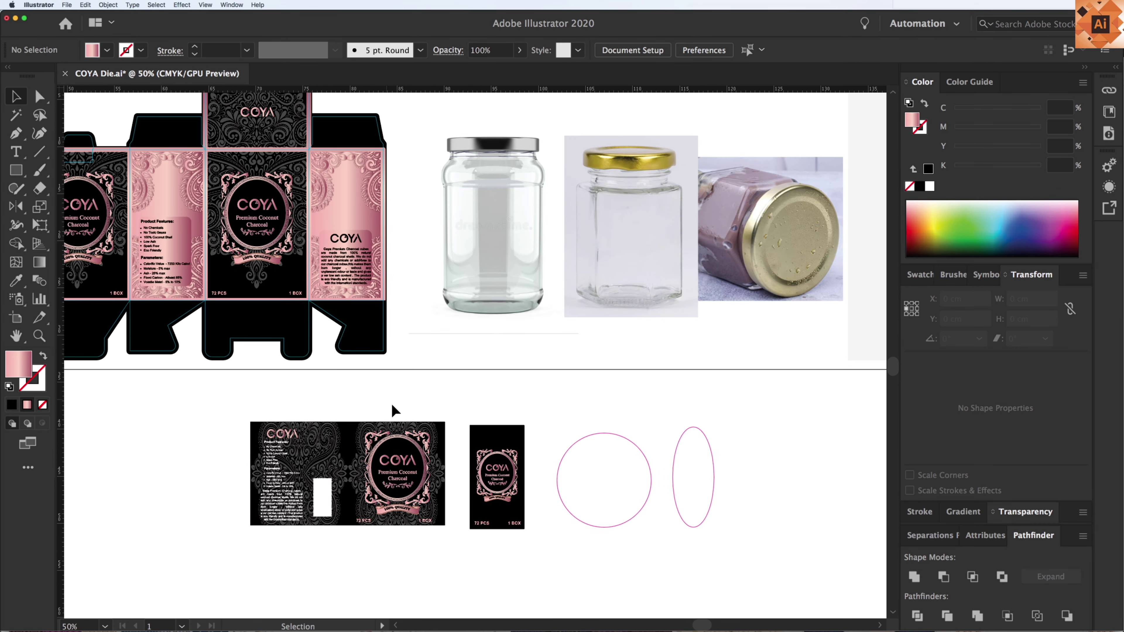
{"action": "scroll", "coordinate": [523, 541], "scroll_direction": "up", "scroll_amount": 5}
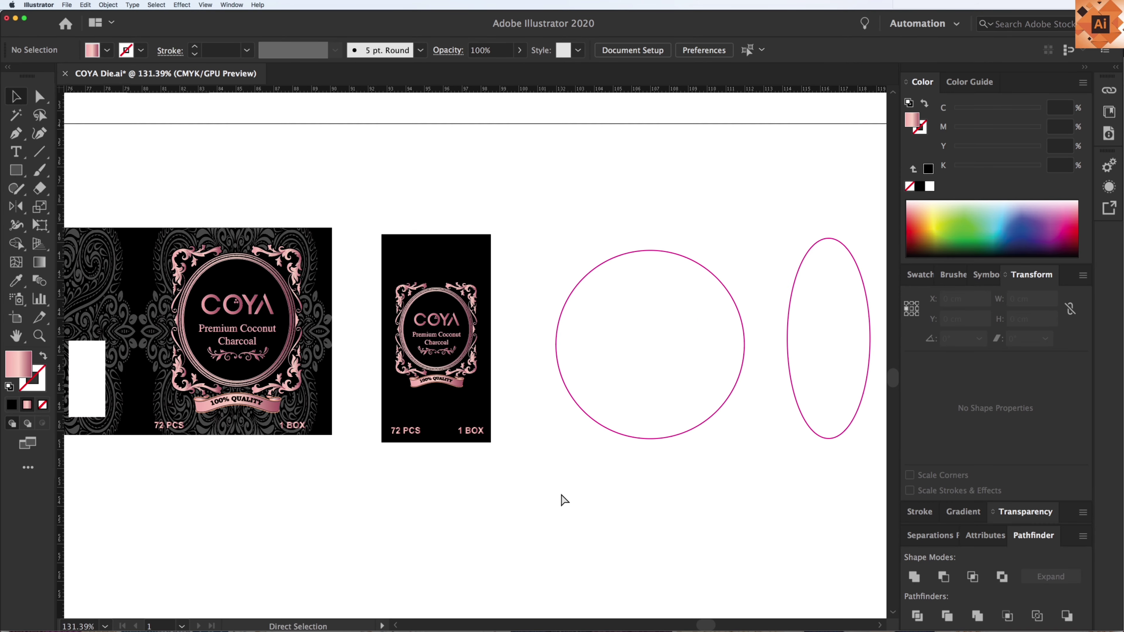
{"action": "scroll", "coordinate": [564, 500], "scroll_direction": "down", "scroll_amount": 5}
{"action": "scroll", "coordinate": [339, 243], "scroll_direction": "up", "scroll_amount": 3}
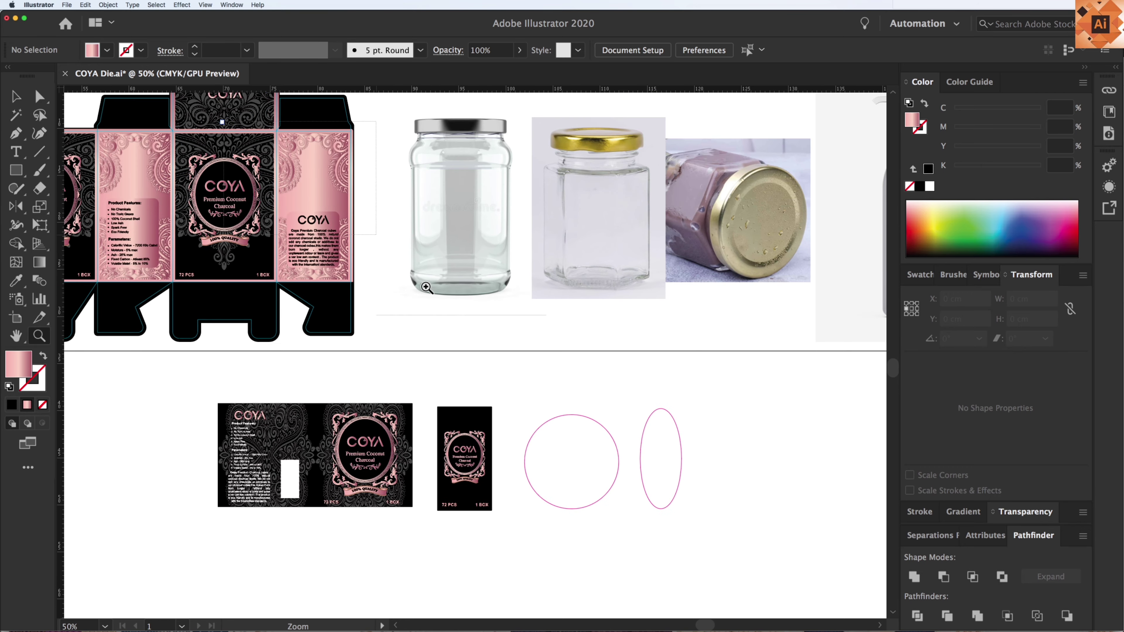
{"action": "scroll", "coordinate": [426, 287], "scroll_direction": "up", "scroll_amount": 5}
{"action": "key", "text": "v"}
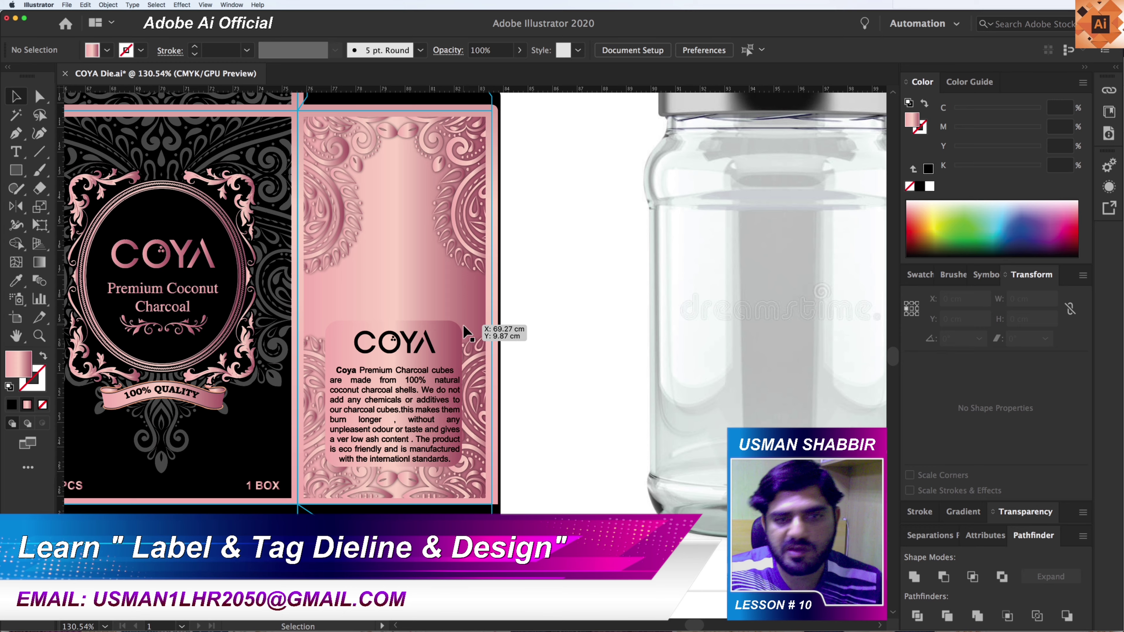
{"action": "scroll", "coordinate": [465, 332], "scroll_direction": "down", "scroll_amount": 3}
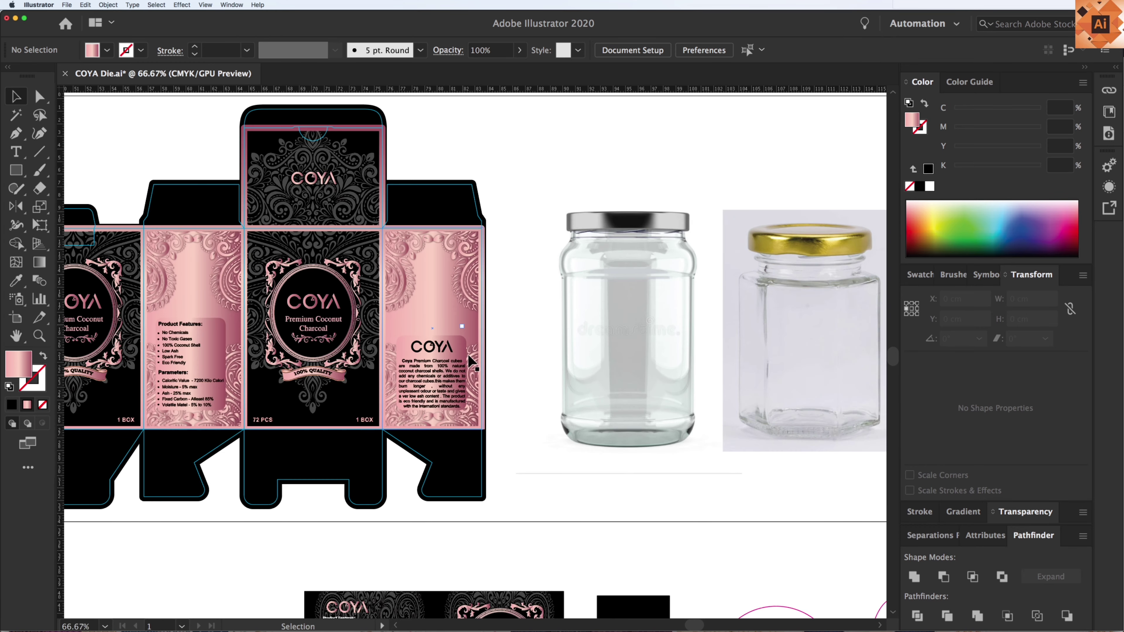
{"action": "left_click_drag", "start_coordinate": [470, 361], "coordinate": [402, 327]}
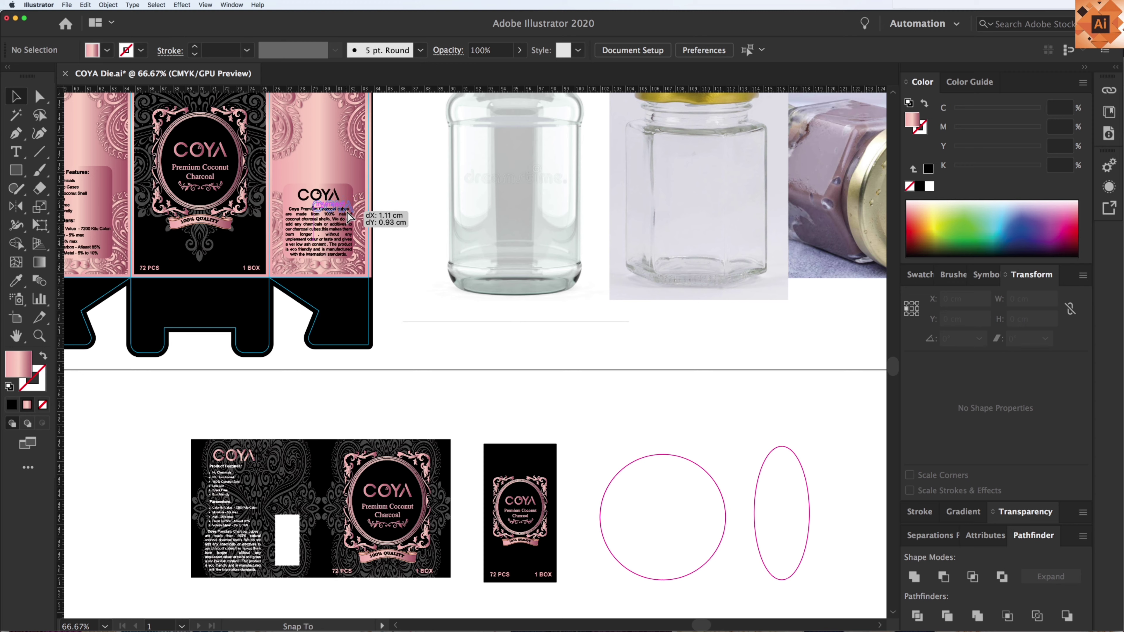
{"action": "left_click", "coordinate": [414, 318]}
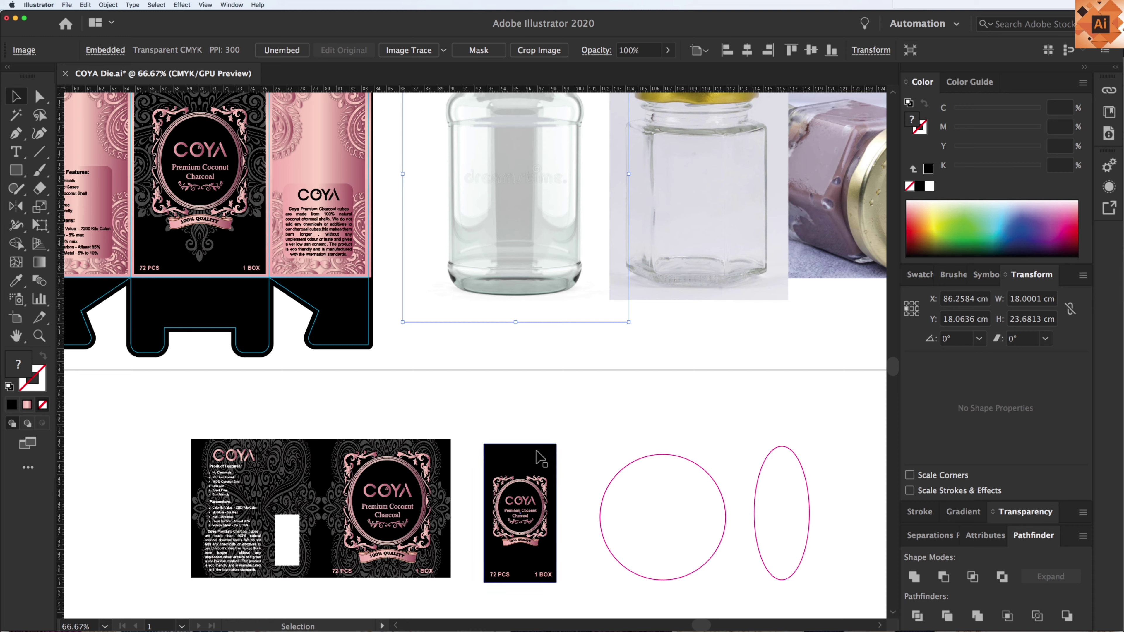
Duplicate the narrow label's black rectangle and align the copy's left edge exactly over the original
{"action": "left_click_drag", "start_coordinate": [540, 458], "coordinate": [576, 458]}
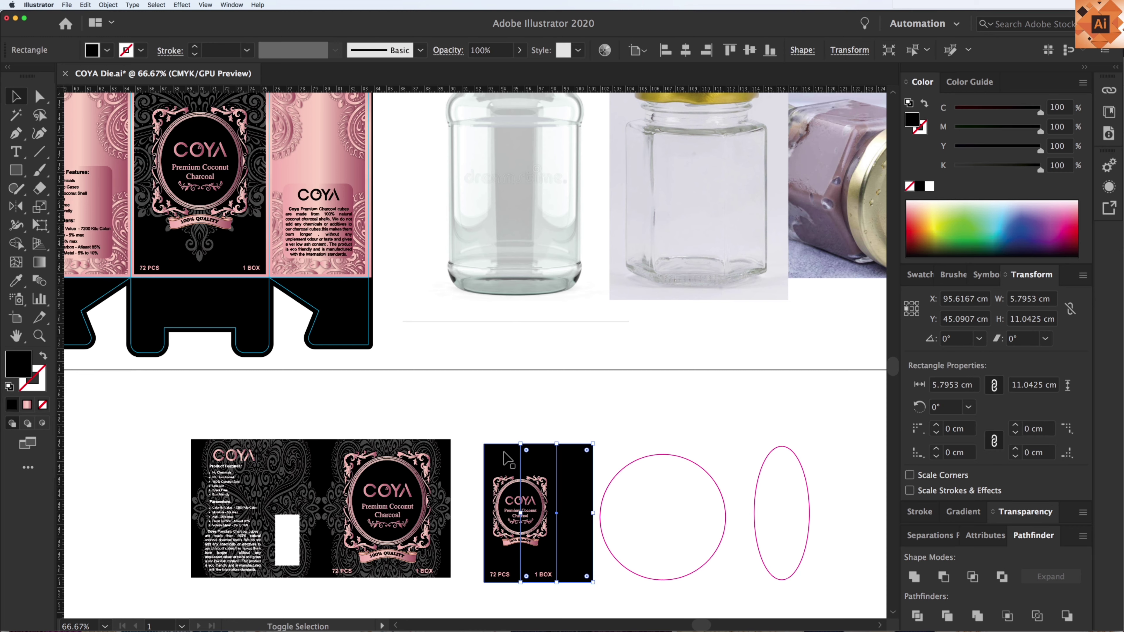
{"action": "left_click", "coordinate": [665, 50]}
{"action": "left_click", "coordinate": [614, 452]}
{"action": "left_click", "coordinate": [520, 531]}
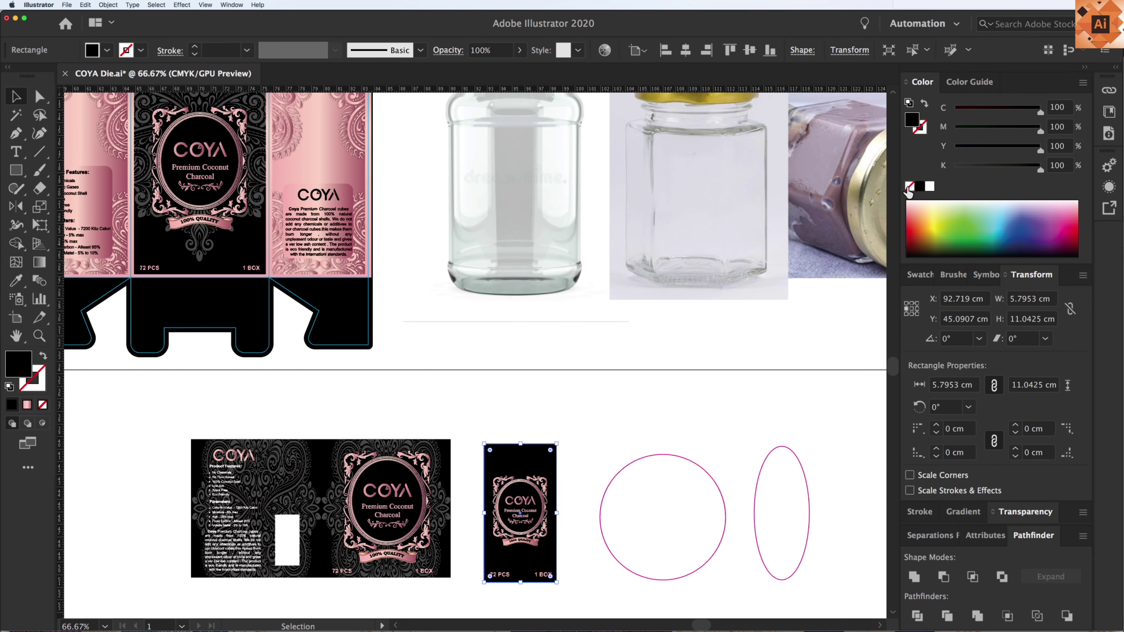
Sample the box's pink gradient onto the duplicate rectangle and swap it to the stroke, leaving no fill
{"action": "key", "text": "i"}
{"action": "left_click", "coordinate": [368, 188]}
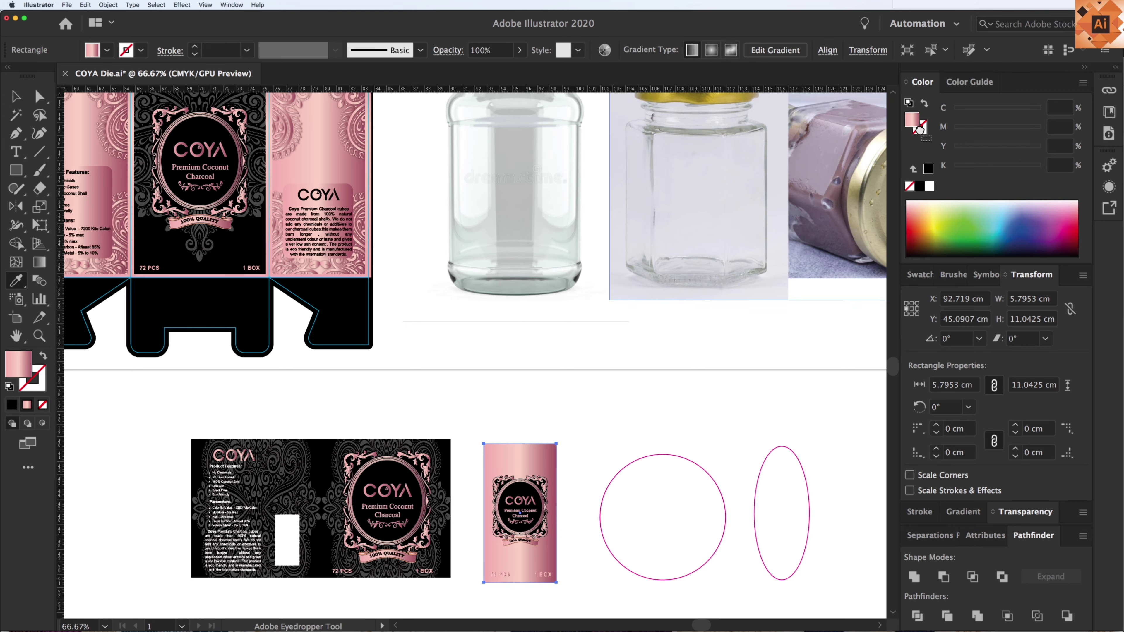
{"action": "key", "text": "shift+x"}
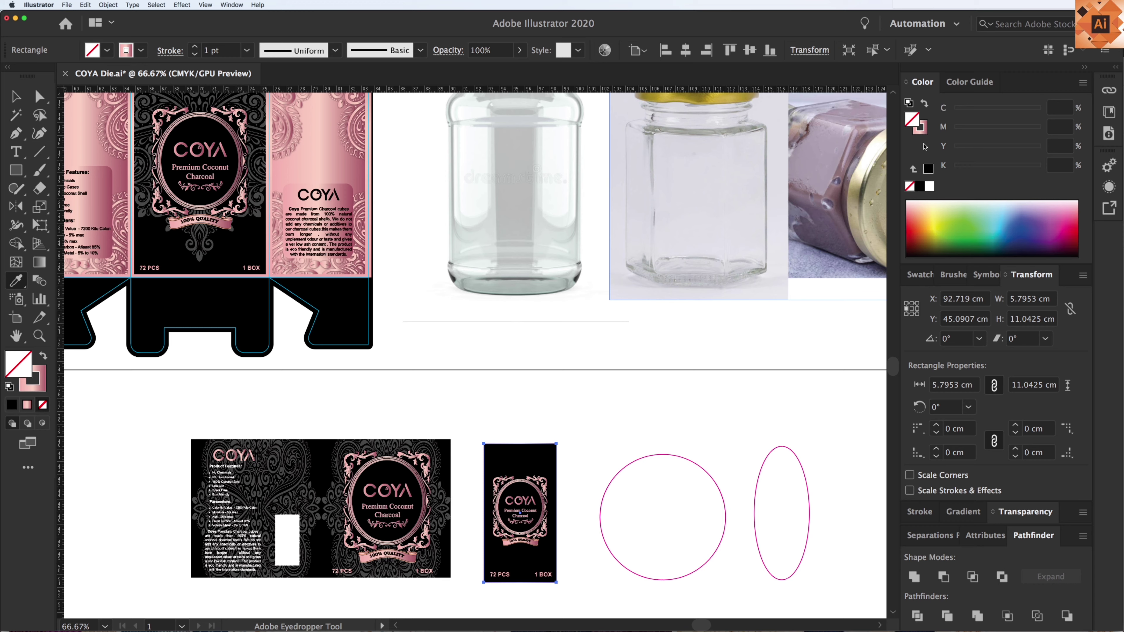
{"action": "left_click", "coordinate": [922, 128]}
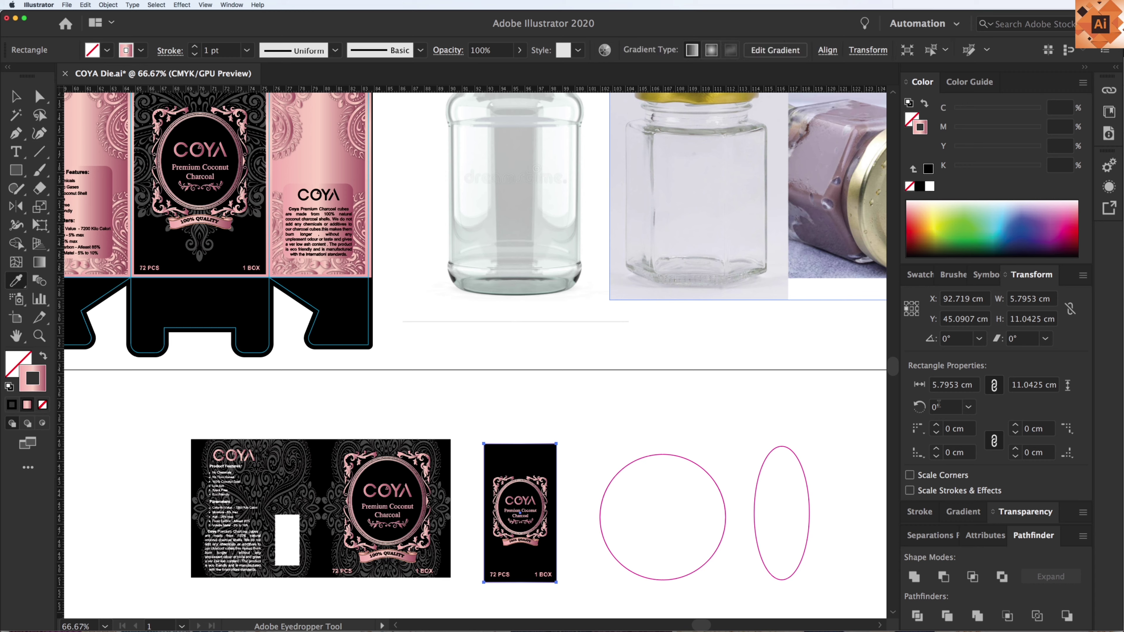
Set the narrow label's pink gradient border to a 4 pt weight with the stroke aligned inside
{"action": "left_click", "coordinate": [934, 513]}
{"action": "type", "text": "4"}
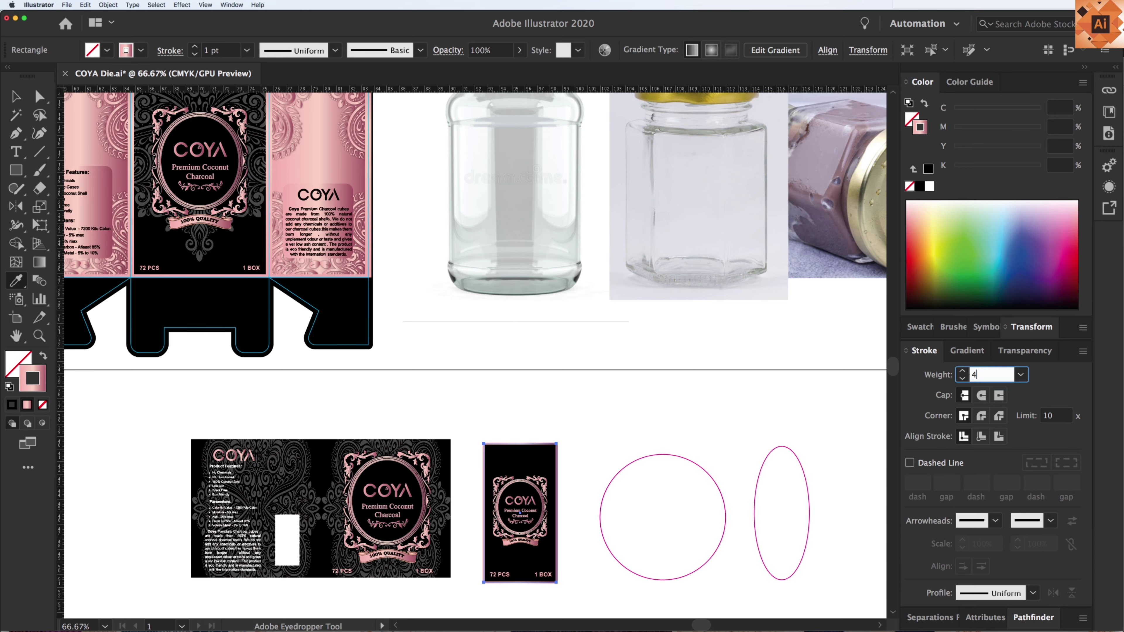
{"action": "key", "text": "super+shift+a"}
{"action": "key", "text": "v"}
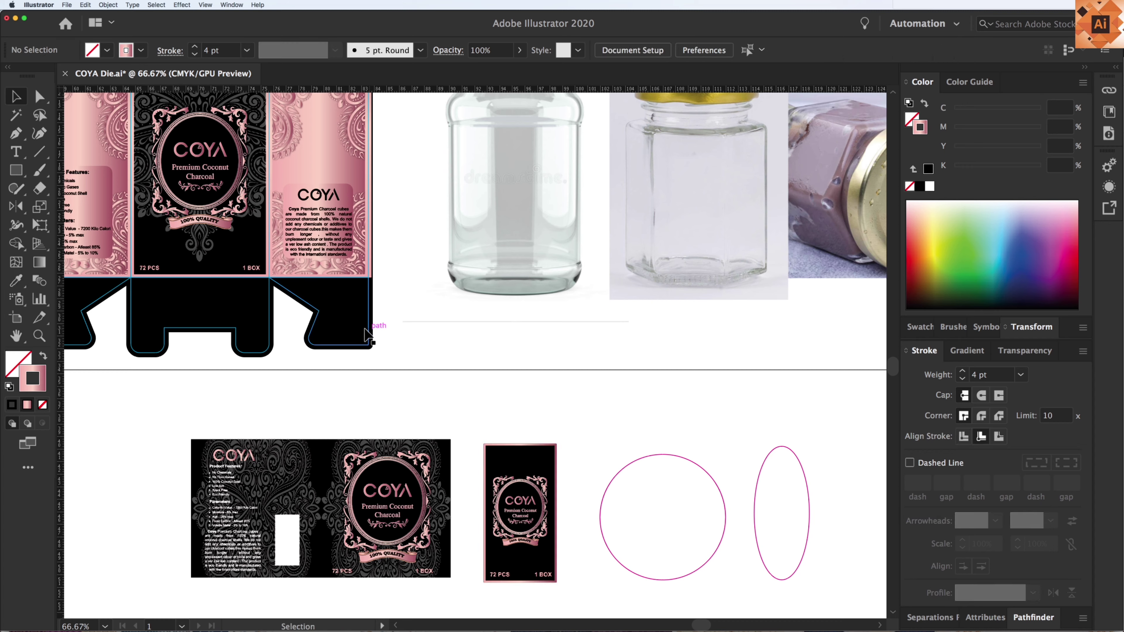
Copy the floral ornament from the box's pink side panel down to the narrow label and delete the surplus copy
{"action": "left_click_drag", "start_coordinate": [228, 120], "coordinate": [240, 135]}
{"action": "left_click_drag", "start_coordinate": [411, 314], "coordinate": [529, 421]}
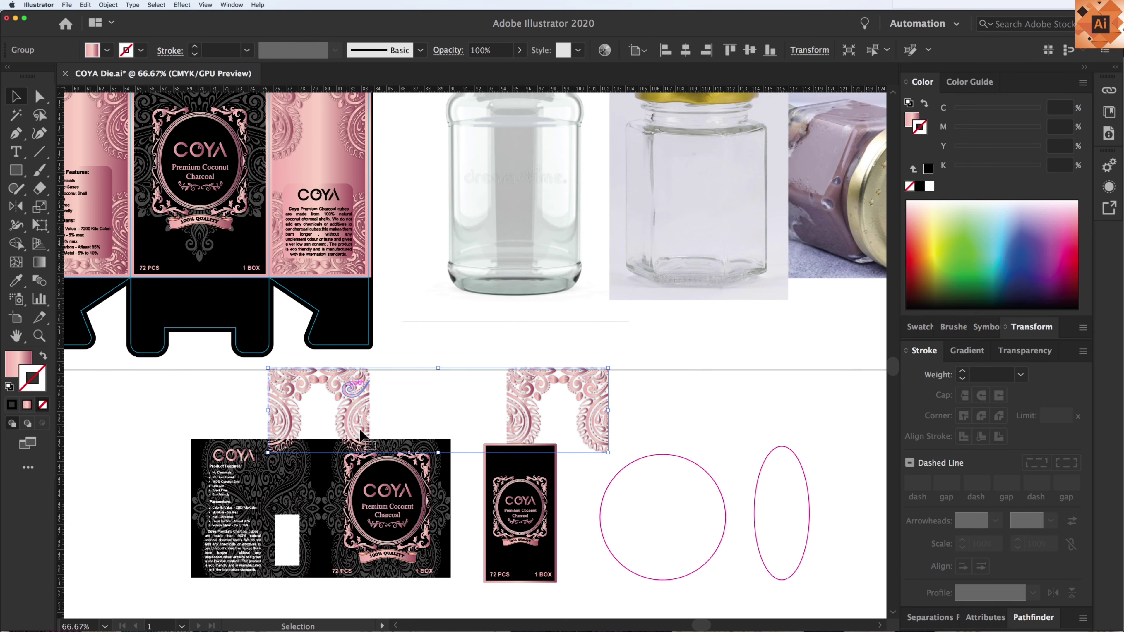
{"action": "key", "text": "Delete"}
{"action": "key", "text": "z"}
{"action": "left_click_drag", "start_coordinate": [423, 333], "coordinate": [694, 614]}
Place the ornament over the upper part of the narrow label and scale it down to fit inside the pink border
{"action": "left_click_drag", "start_coordinate": [536, 208], "coordinate": [463, 343]}
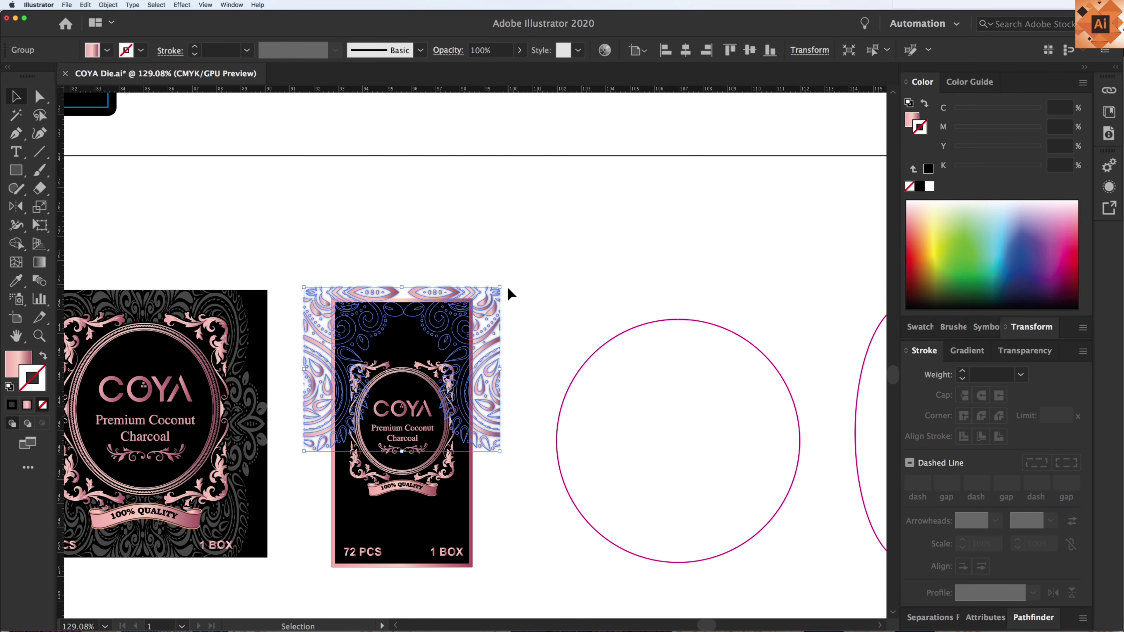
{"action": "left_click_drag", "start_coordinate": [500, 287], "coordinate": [466, 305]}
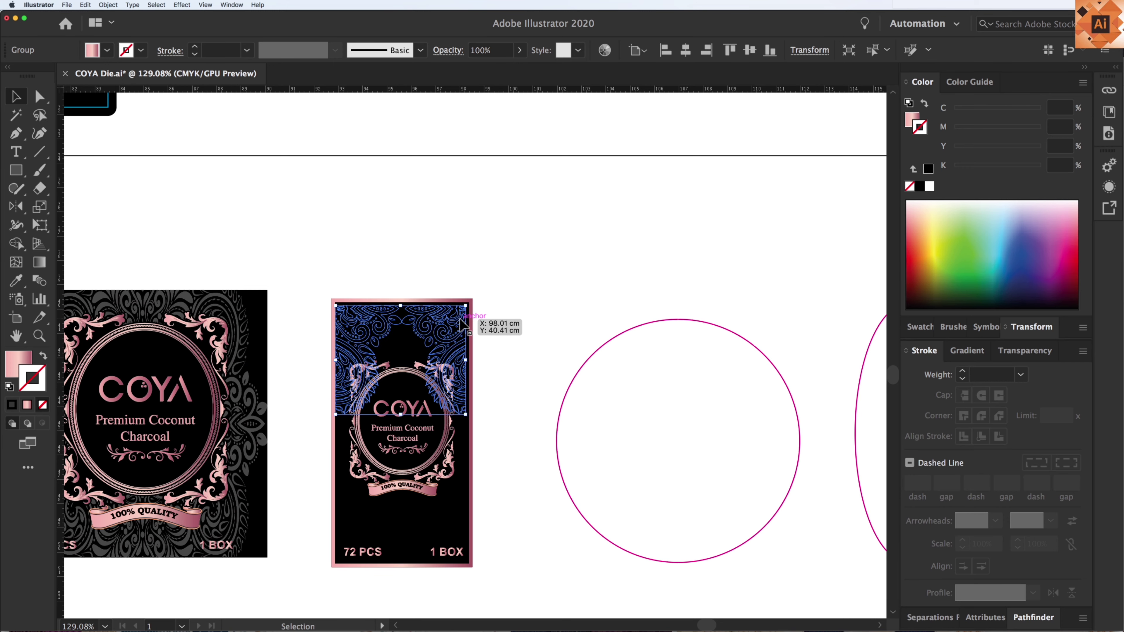
{"action": "left_click", "coordinate": [511, 319]}
{"action": "left_click", "coordinate": [454, 328]}
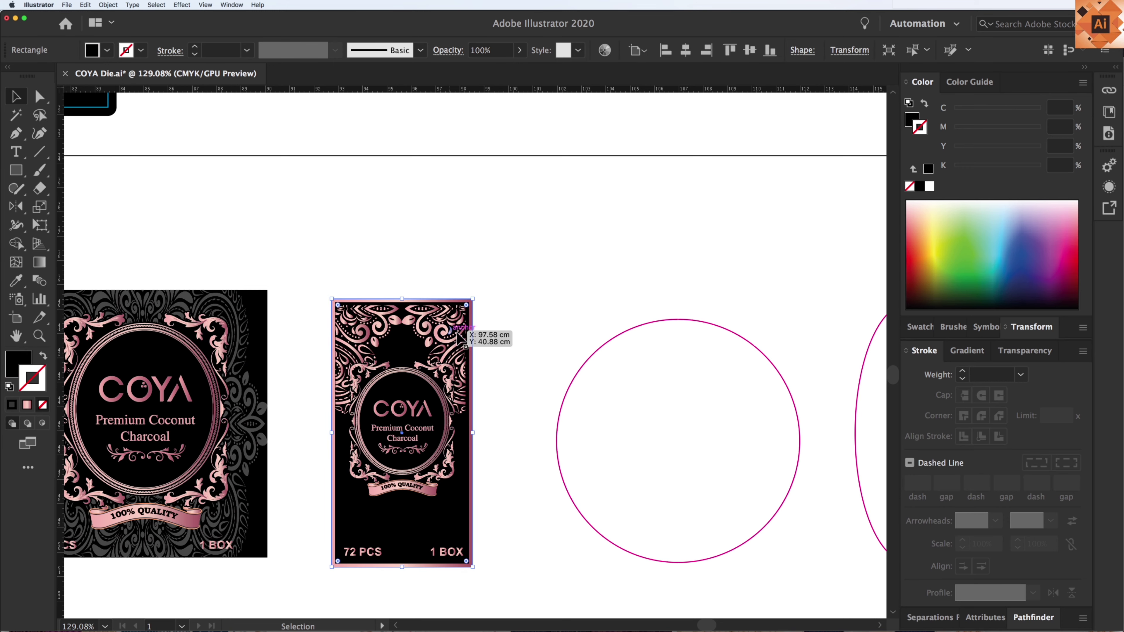
Move the narrow label's framed COYA emblem straight down to sit just above the quantity text
{"action": "key", "text": "z"}
{"action": "left_click_drag", "start_coordinate": [247, 247], "coordinate": [671, 623]}
{"action": "key", "text": "v"}
{"action": "left_click_drag", "start_coordinate": [497, 257], "coordinate": [503, 303]}
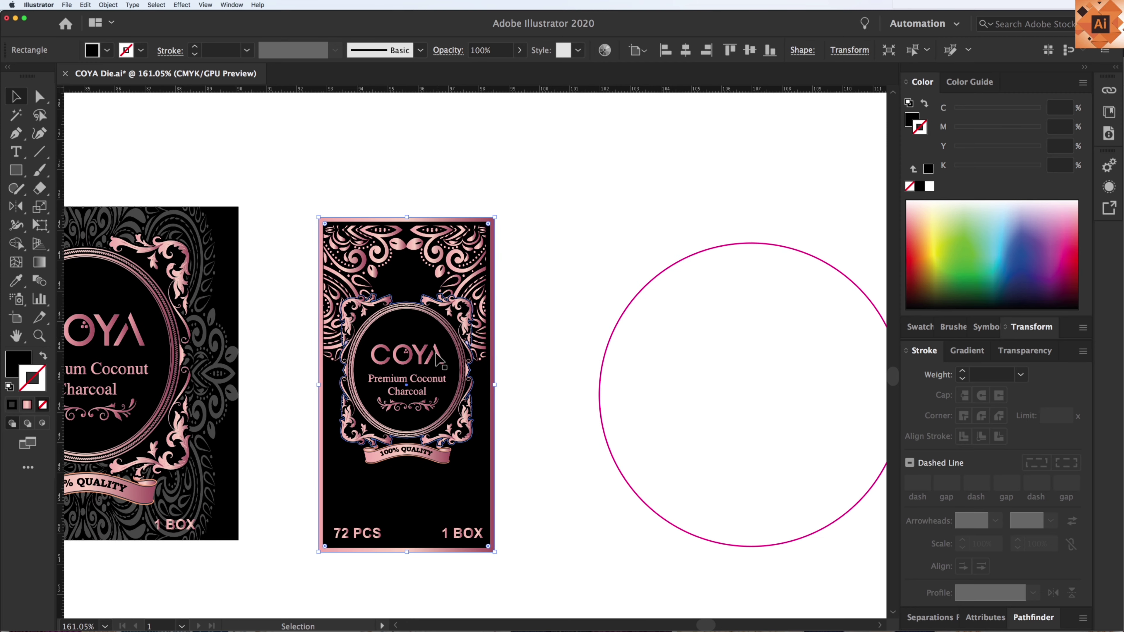
{"action": "left_click_drag", "start_coordinate": [432, 369], "coordinate": [519, 394]}
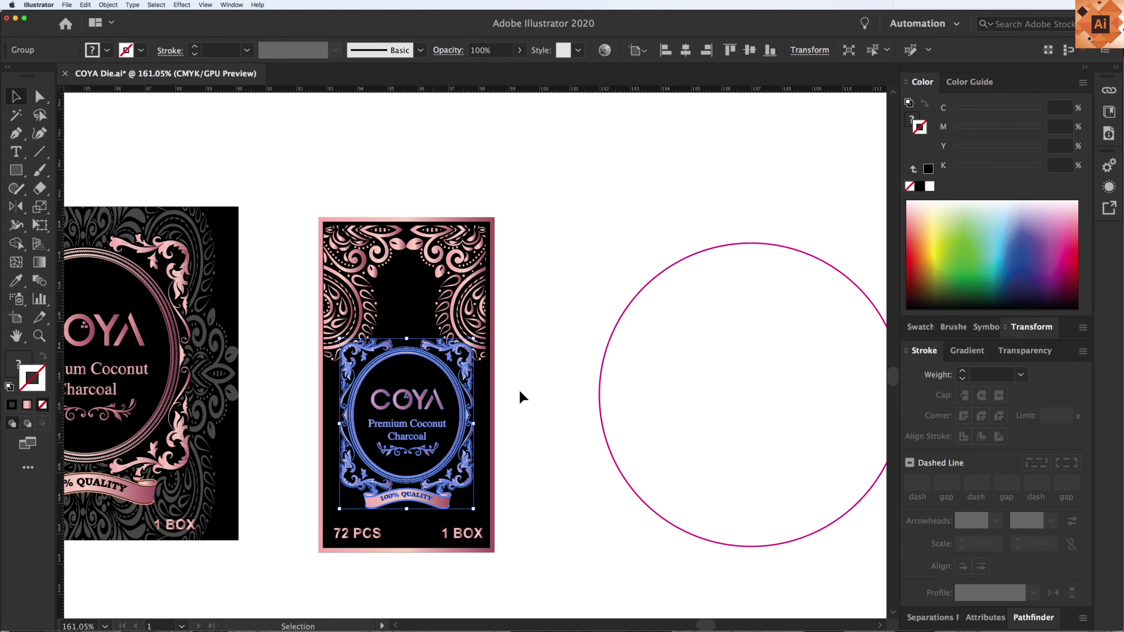
{"action": "left_click", "coordinate": [519, 394]}
Reposition and resize the ornament to meet the border's inner edges, and nudge the framed emblem slightly down
{"action": "left_click", "coordinate": [463, 276]}
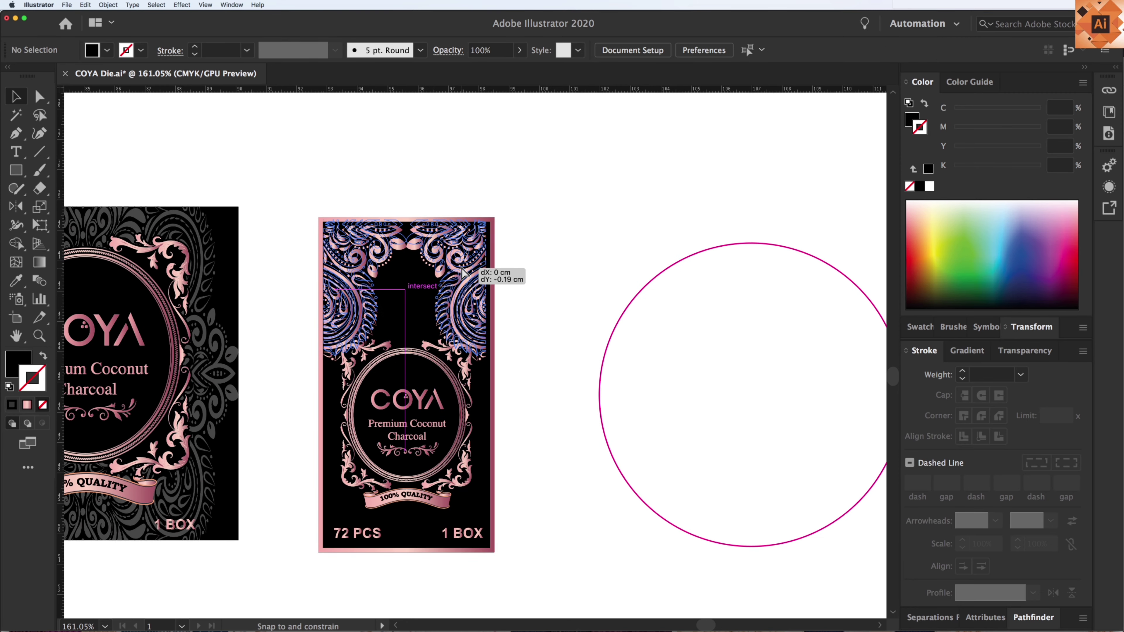
{"action": "left_click", "coordinate": [539, 289]}
{"action": "left_click", "coordinate": [476, 308]}
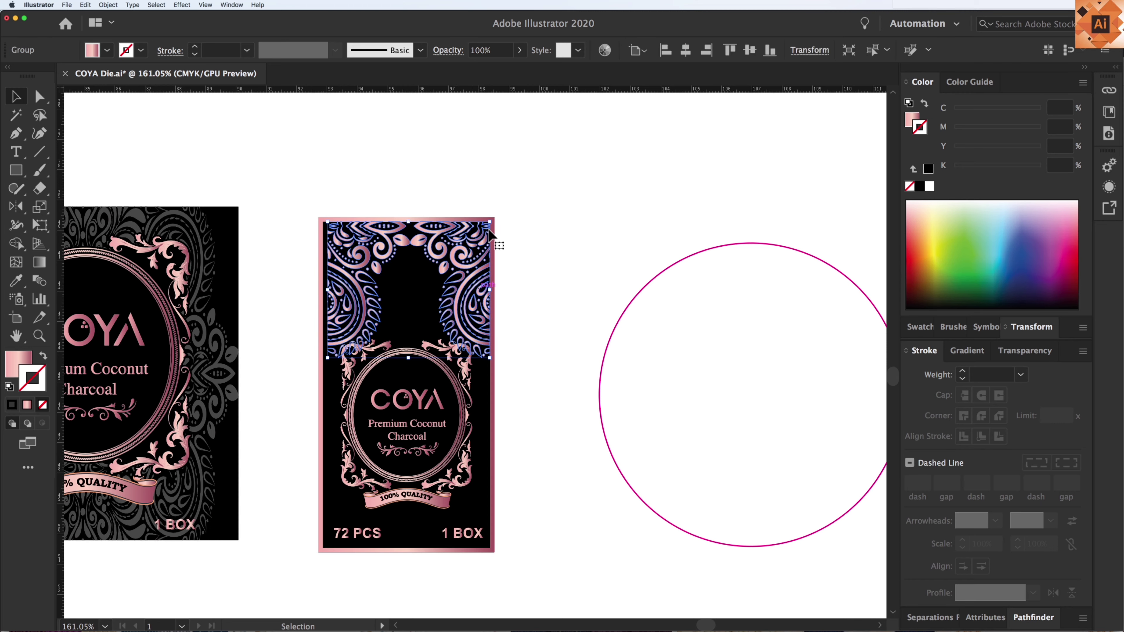
{"action": "left_click_drag", "start_coordinate": [491, 220], "coordinate": [487, 224]}
{"action": "left_click_drag", "start_coordinate": [404, 248], "coordinate": [394, 242]}
{"action": "left_click_drag", "start_coordinate": [480, 287], "coordinate": [491, 287]}
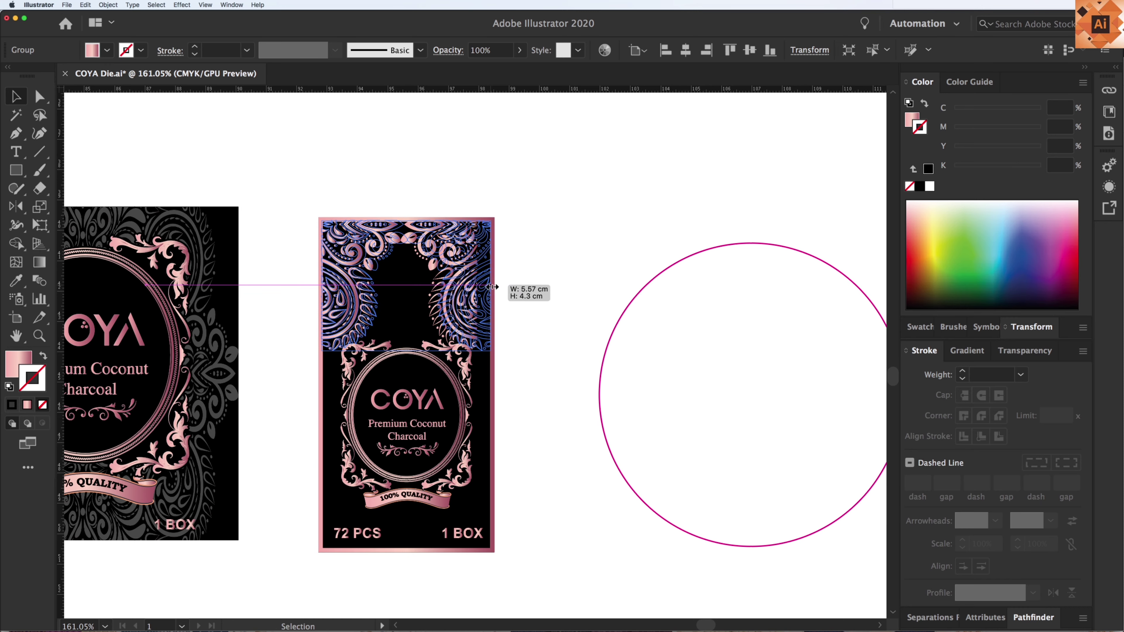
{"action": "left_click", "coordinate": [552, 282]}
{"action": "left_click_drag", "start_coordinate": [460, 385], "coordinate": [460, 394]}
{"action": "left_click", "coordinate": [549, 375]}
Copy the COYA logo from the box's pink side panel into the narrow label's gap between the two halves of the ornament
{"action": "key", "text": "super+minus"}
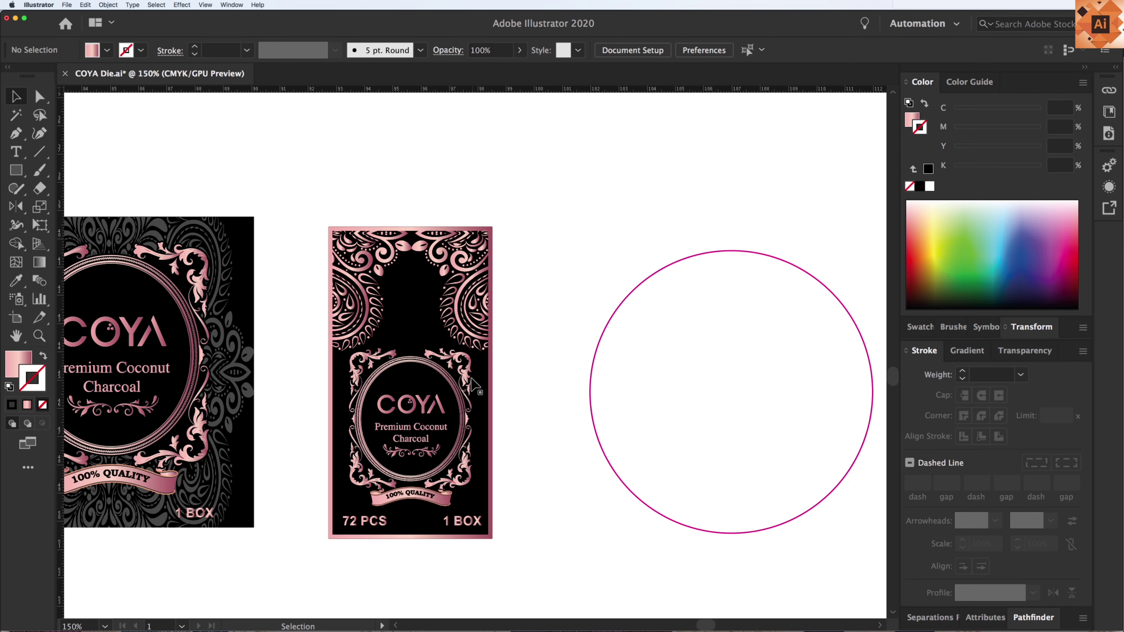
{"action": "key", "text": "super+minus"}
{"action": "key", "text": "super+minus"}
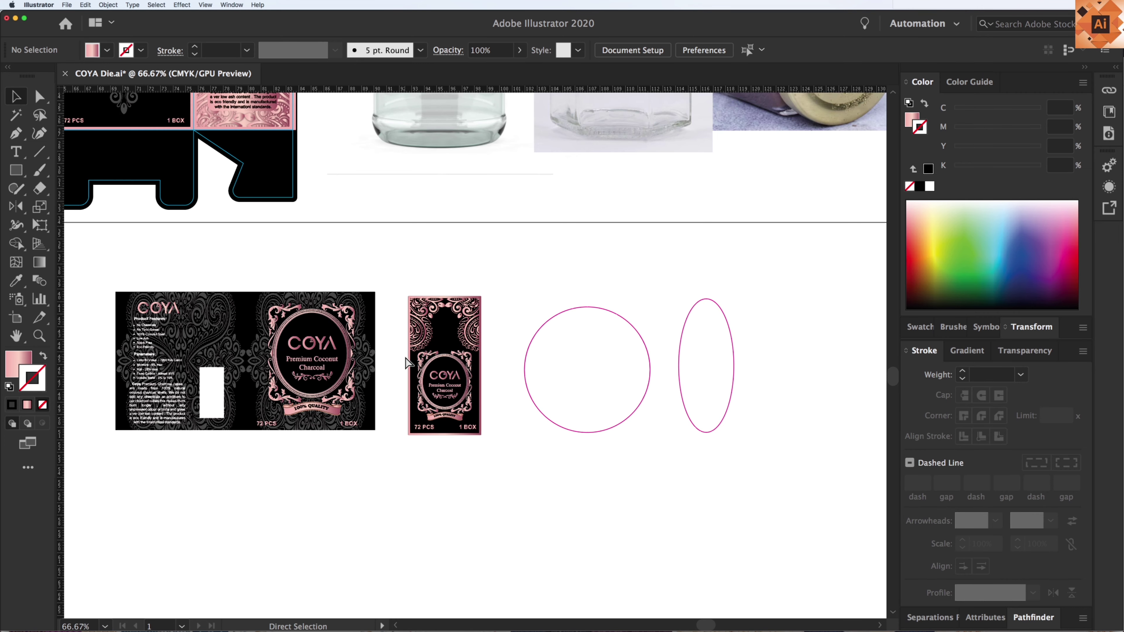
{"action": "scroll", "coordinate": [266, 195], "scroll_direction": "up", "scroll_amount": 5}
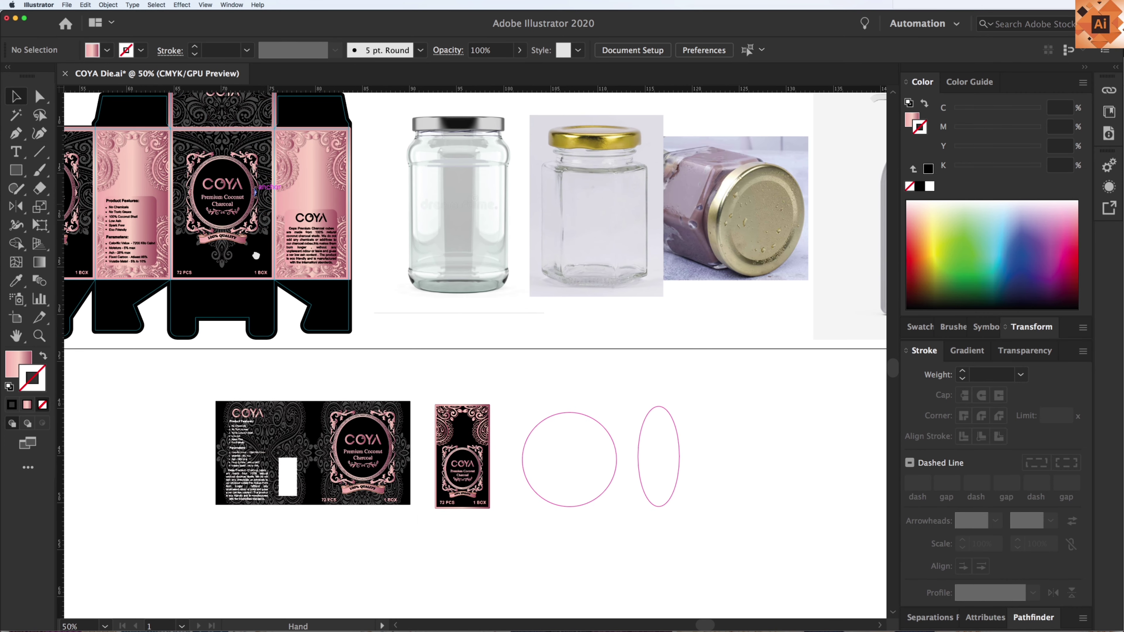
{"action": "scroll", "coordinate": [256, 256], "scroll_direction": "up", "scroll_amount": 3}
{"action": "scroll", "coordinate": [256, 256], "scroll_direction": "left", "scroll_amount": 2}
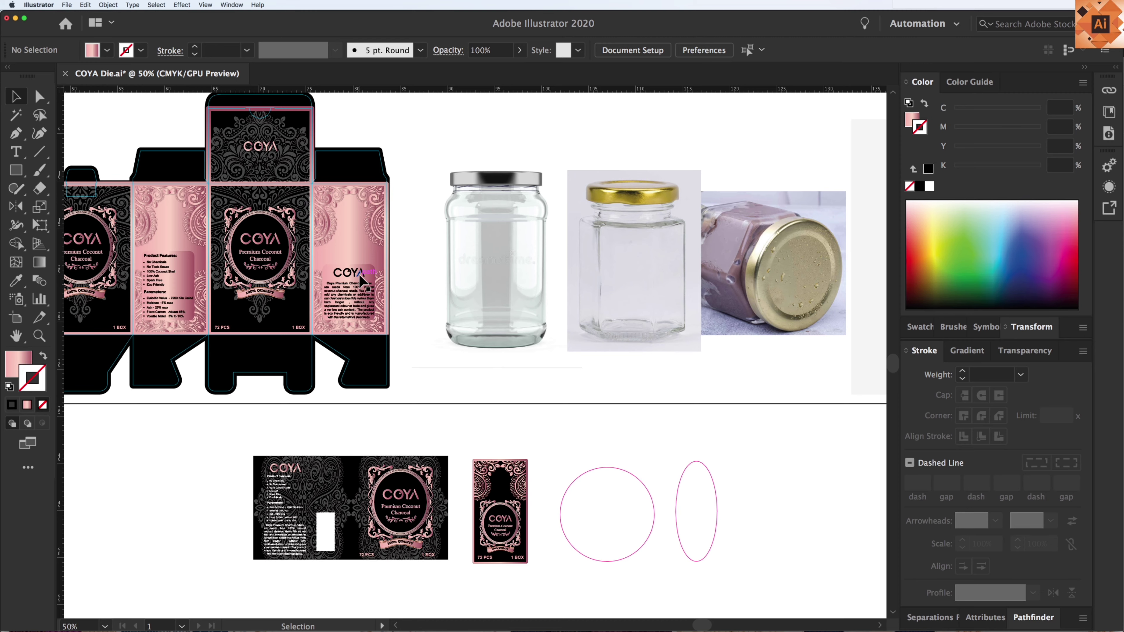
{"action": "left_click_drag", "start_coordinate": [364, 283], "coordinate": [509, 492]}
{"action": "key", "text": "super+space"}
{"action": "left_click_drag", "start_coordinate": [448, 449], "coordinate": [597, 587]}
{"action": "key", "text": "space"}
{"action": "mouse_move", "coordinate": [420, 200]}
{"action": "left_mouse_down"}
{"action": "mouse_move", "coordinate": [436, 195]}
{"action": "mouse_move", "coordinate": [400, 207]}
{"action": "mouse_move", "coordinate": [424, 195]}
{"action": "left_mouse_up"}
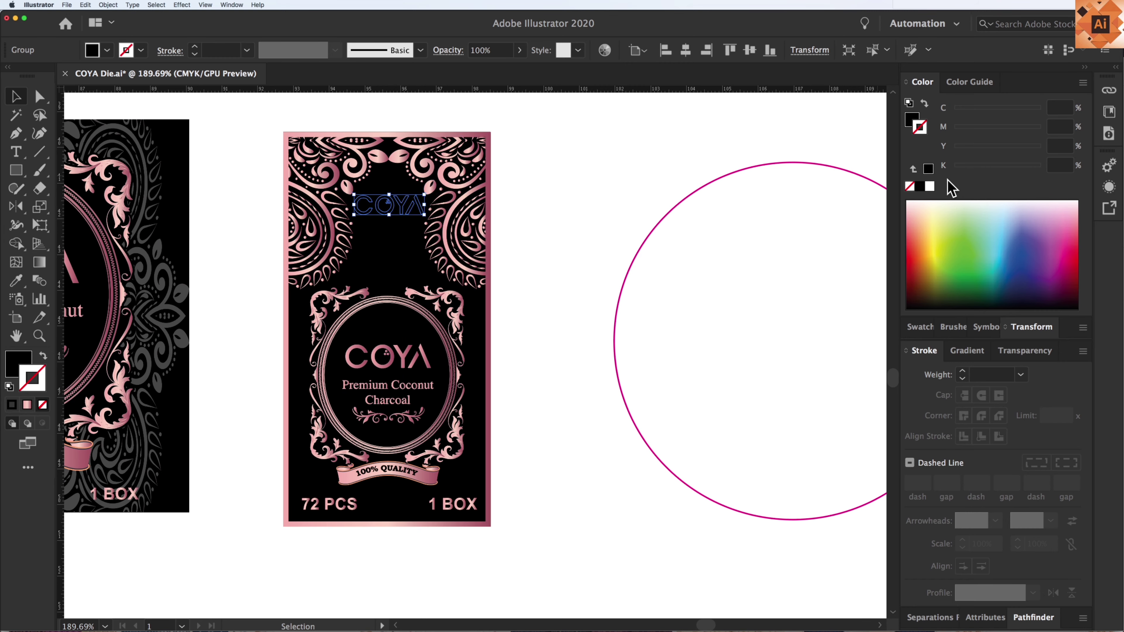
Recolour the copied COYA logo with the pink gradient sampled from the emblem below it
{"action": "key", "text": "i"}
{"action": "left_click", "coordinate": [426, 345]}
{"action": "key", "text": "v"}
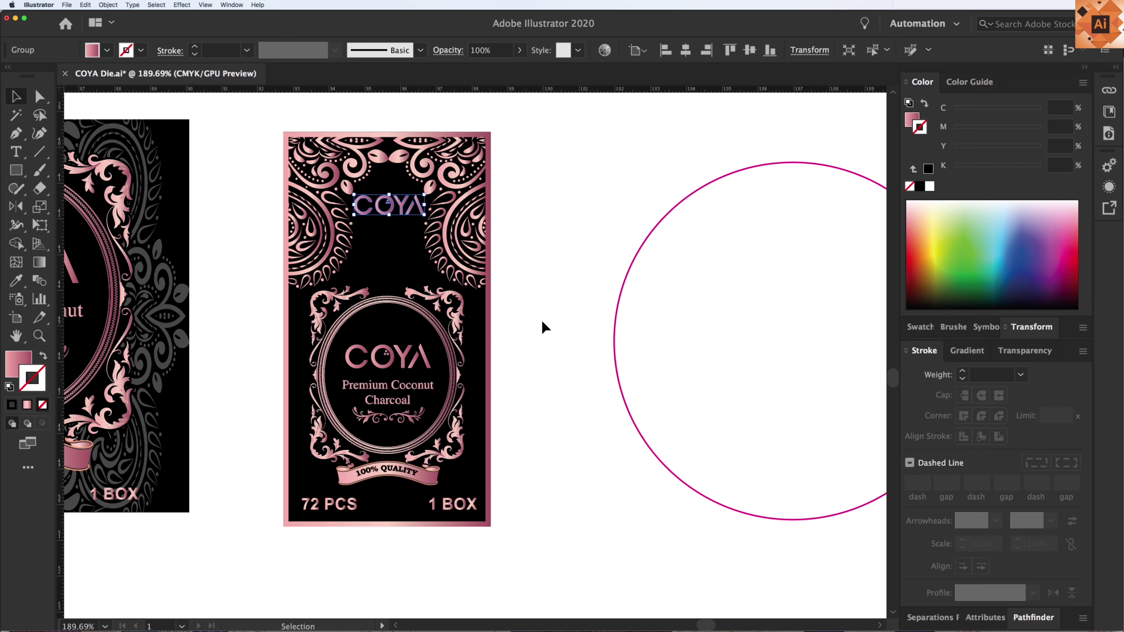
{"action": "left_click", "coordinate": [542, 326]}
Move the complete narrow label onto the front face of the upright hexagonal jar and check how it looks there
{"action": "key", "text": "super+minus"}
{"action": "key", "text": "super+minus"}
{"action": "key", "text": "super+minus"}
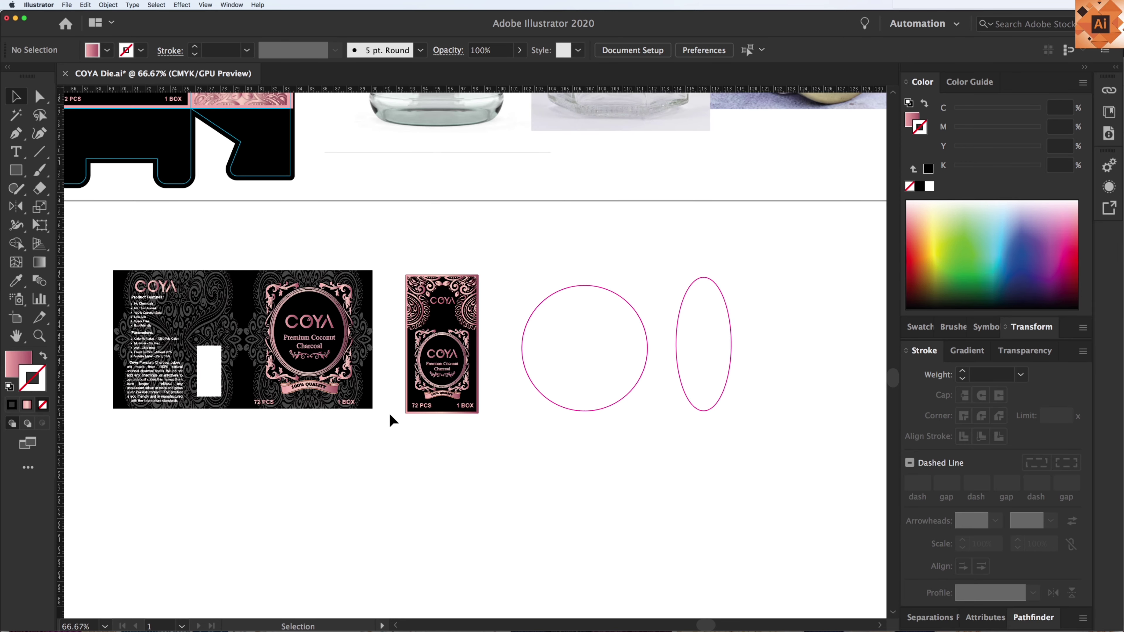
{"action": "scroll", "coordinate": [592, 238], "scroll_direction": "up", "scroll_amount": 10}
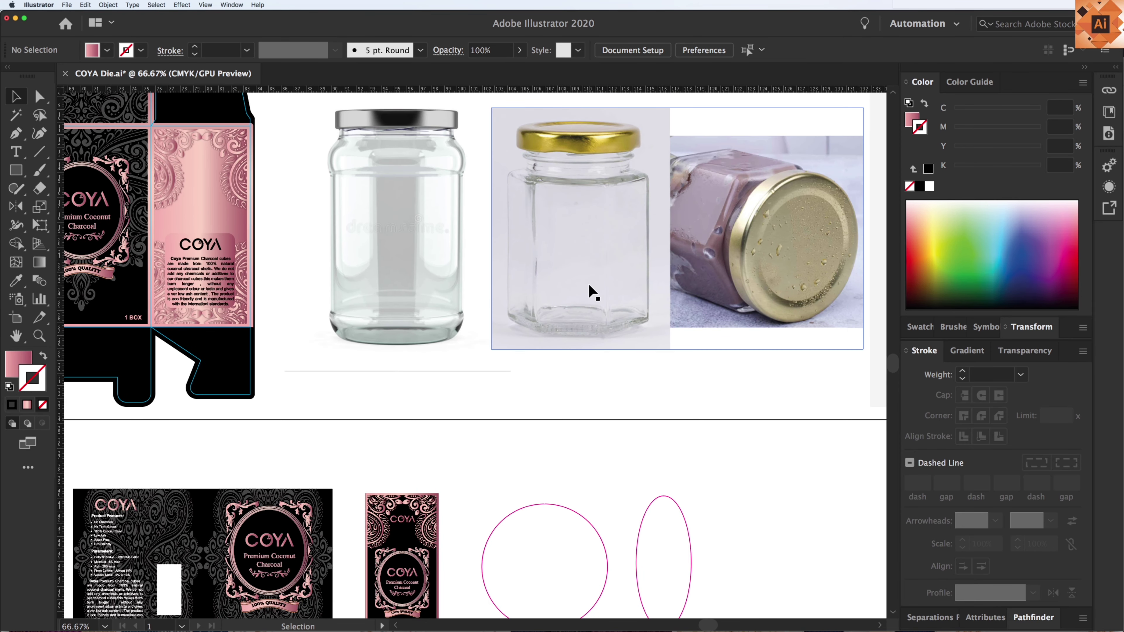
{"action": "scroll", "coordinate": [404, 469], "scroll_direction": "down", "scroll_amount": 3}
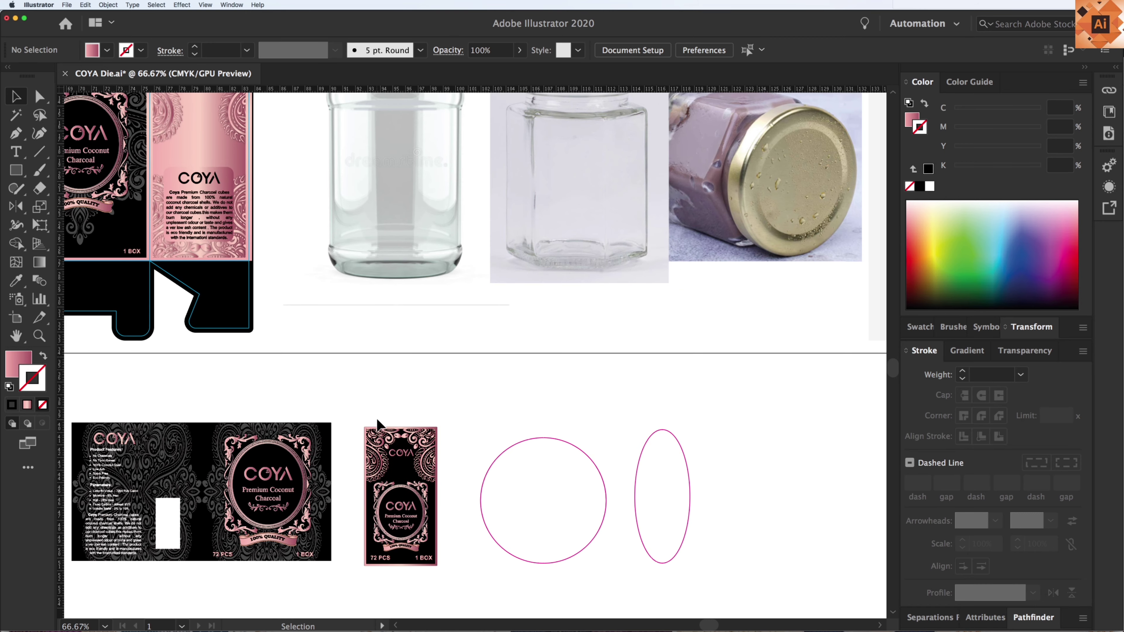
{"action": "left_click_drag", "start_coordinate": [431, 560], "coordinate": [589, 231]}
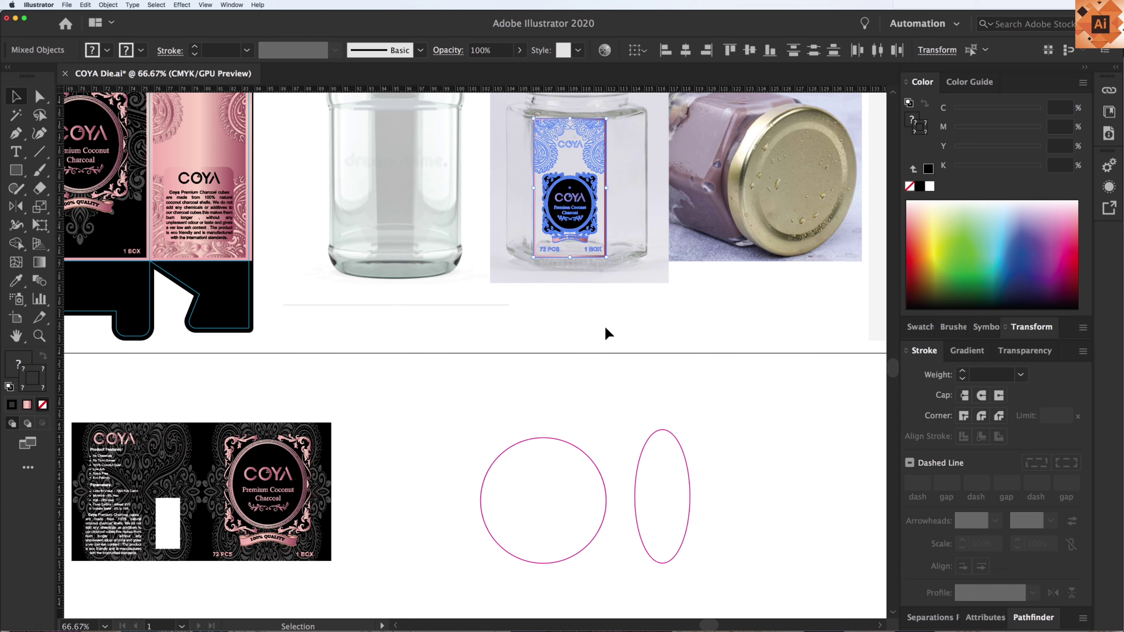
{"action": "left_click", "coordinate": [593, 334]}
{"action": "scroll", "coordinate": [592, 334], "scroll_direction": "up", "scroll_amount": 3}
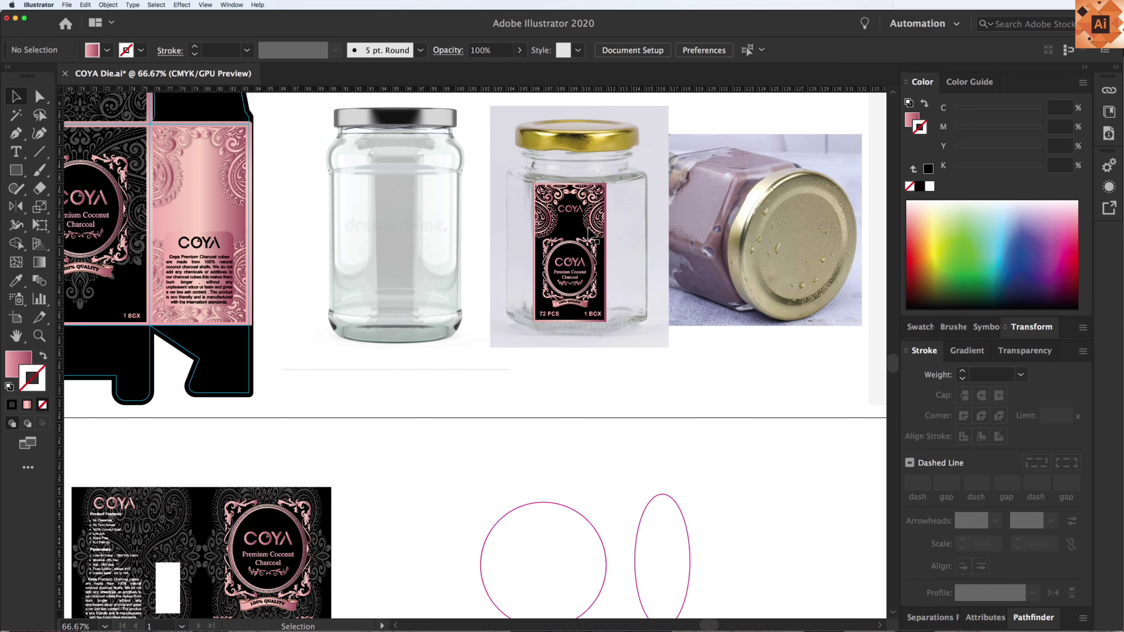
{"action": "scroll", "coordinate": [363, 419], "scroll_direction": "down", "scroll_amount": 2}
{"action": "scroll", "coordinate": [364, 419], "scroll_direction": "left", "scroll_amount": 2}
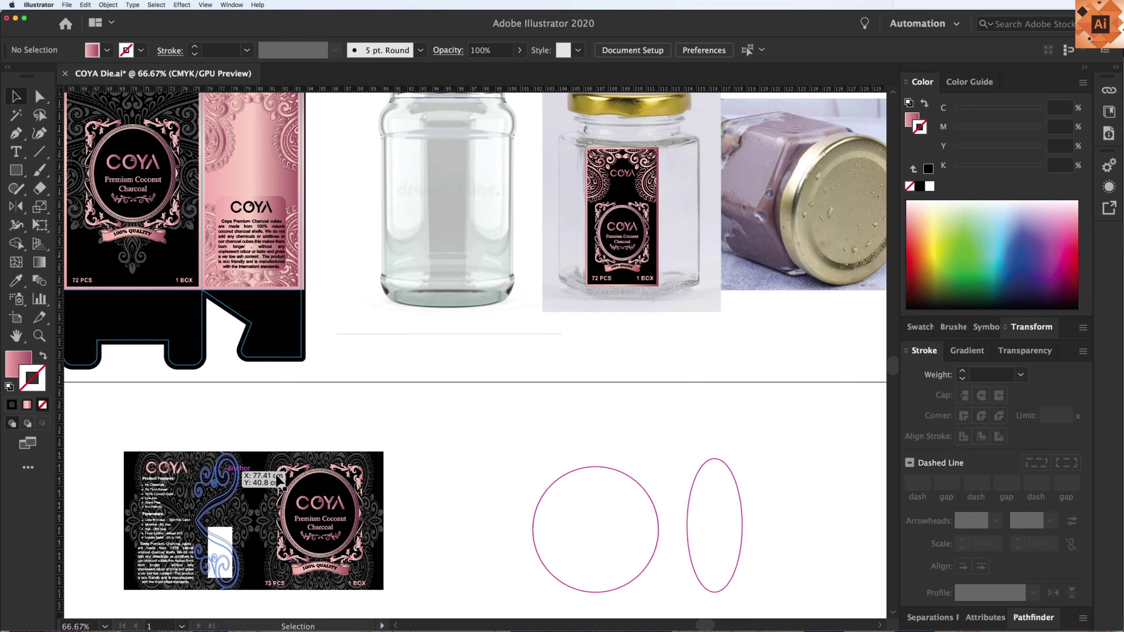
Try solid black as the fill of the lid label circle, sampled with the Eyedropper
{"action": "key", "text": "space"}
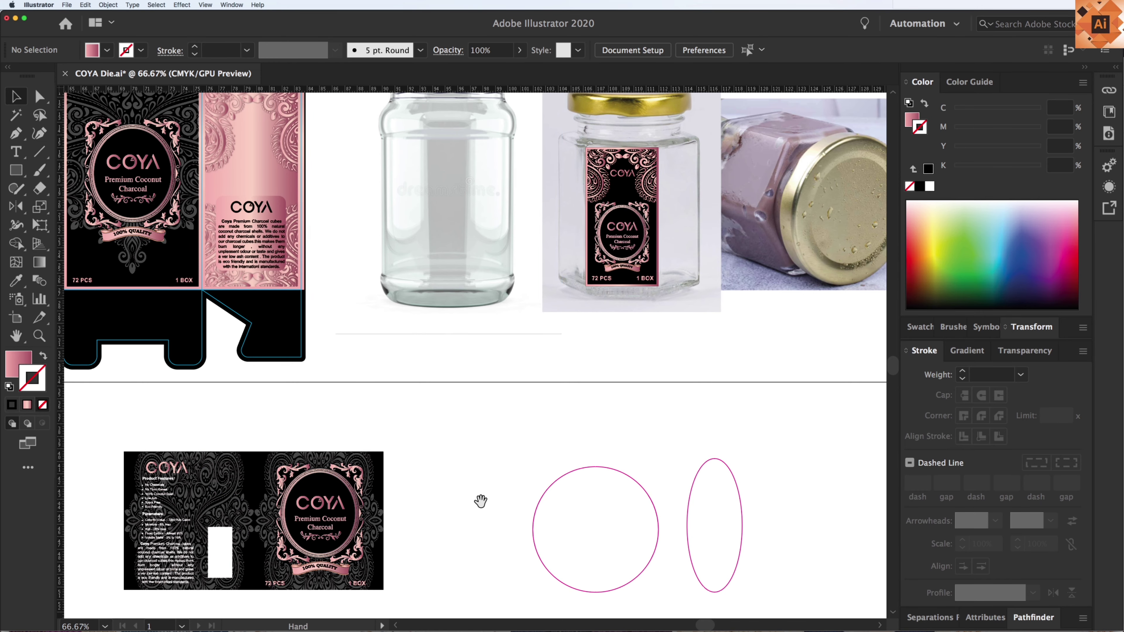
{"action": "left_click_drag", "start_coordinate": [679, 454], "coordinate": [630, 434]}
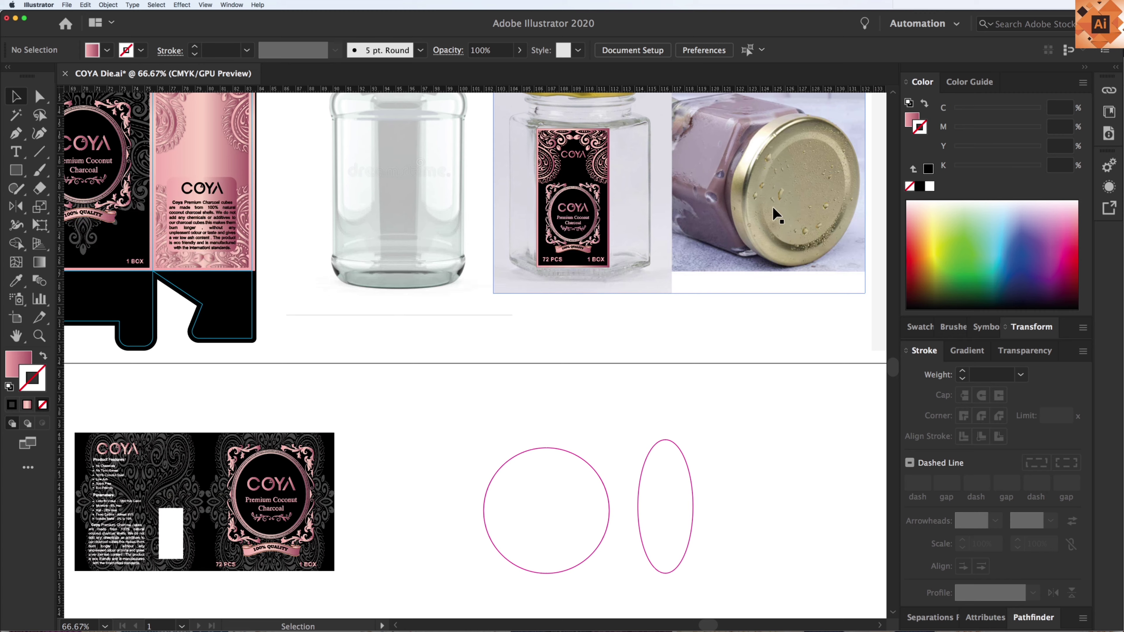
{"action": "scroll", "coordinate": [499, 322], "scroll_direction": "left", "scroll_amount": 3}
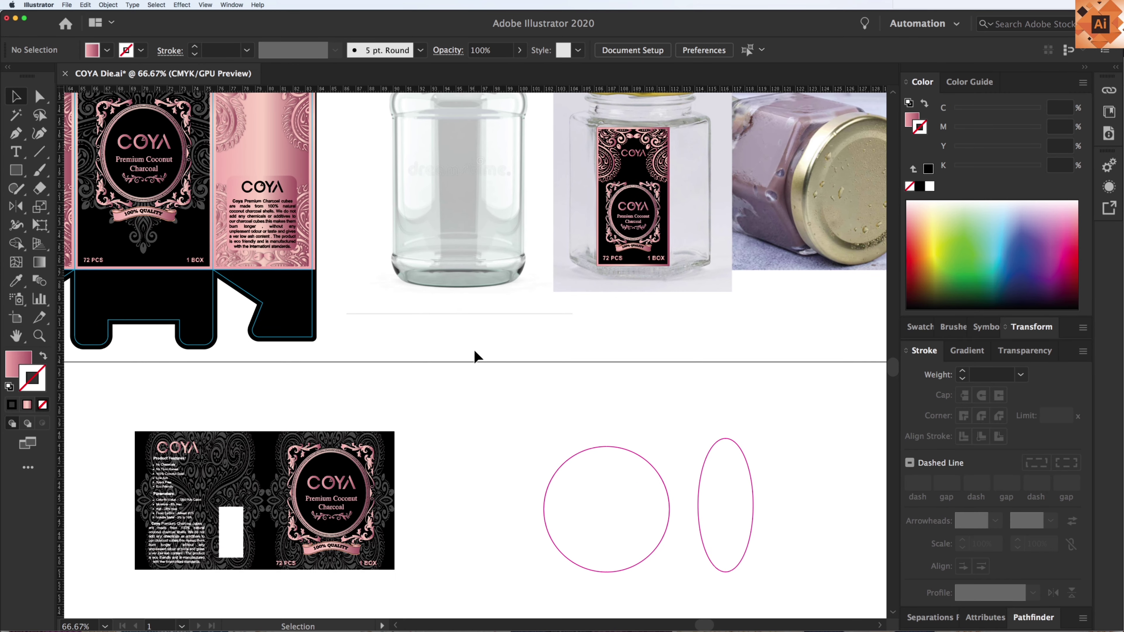
{"action": "left_click", "coordinate": [615, 446]}
{"action": "key", "text": "i"}
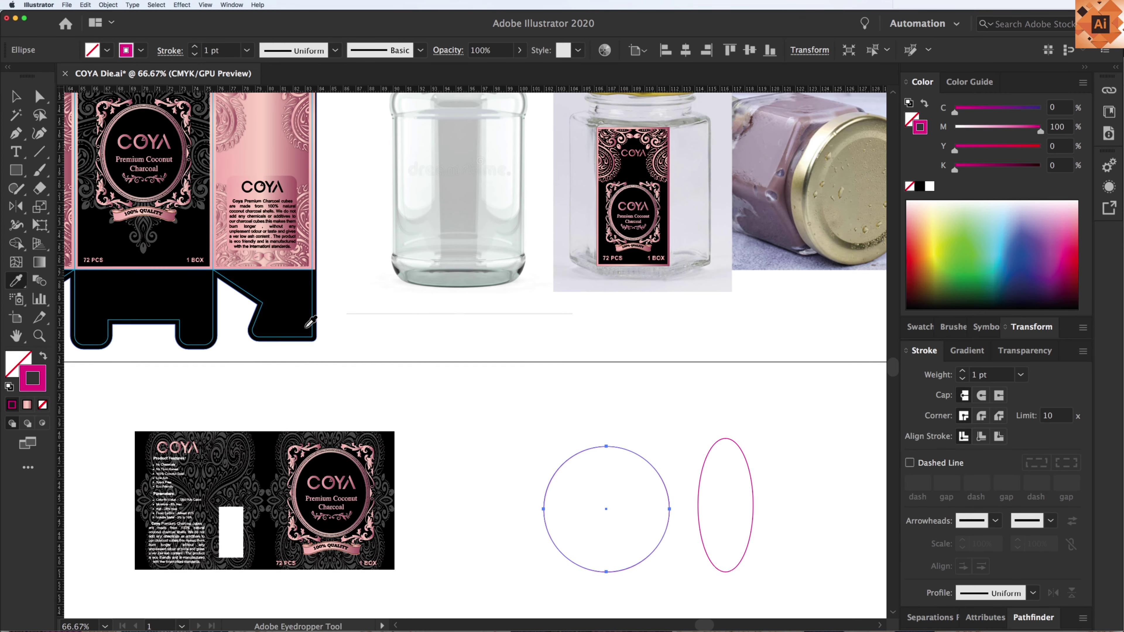
{"action": "left_click", "coordinate": [581, 401]}
{"action": "key", "text": "v"}
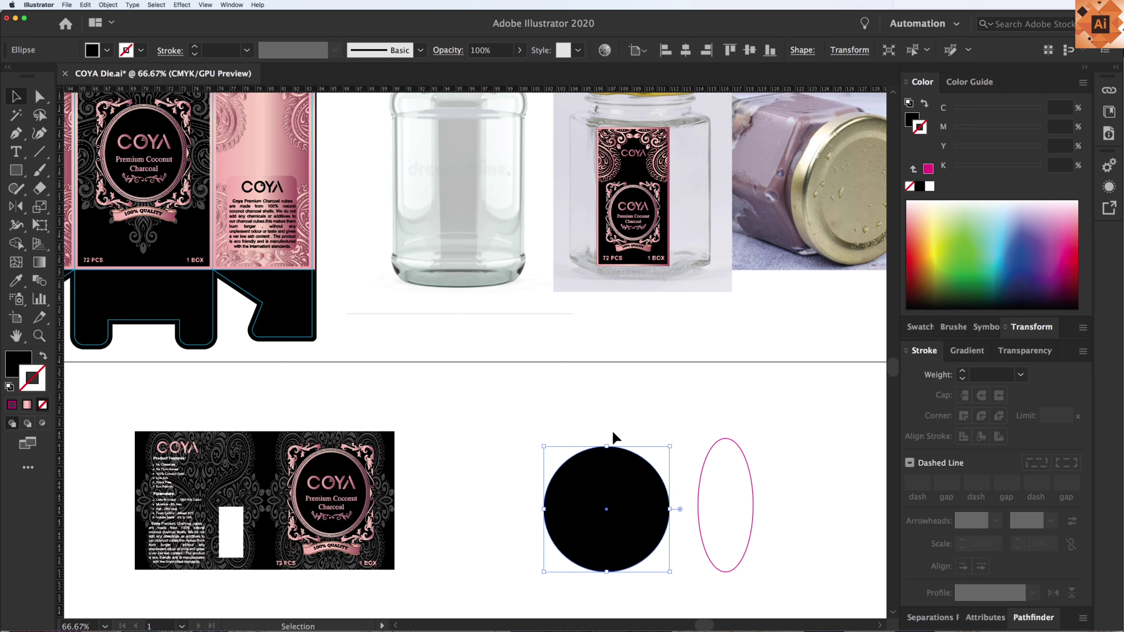
Fill the circle with the pink gradient sampled from the box's side panel
{"action": "key", "text": "i"}
{"action": "left_click", "coordinate": [265, 146]}
{"action": "key", "text": "v"}
{"action": "left_click", "coordinate": [540, 433]}
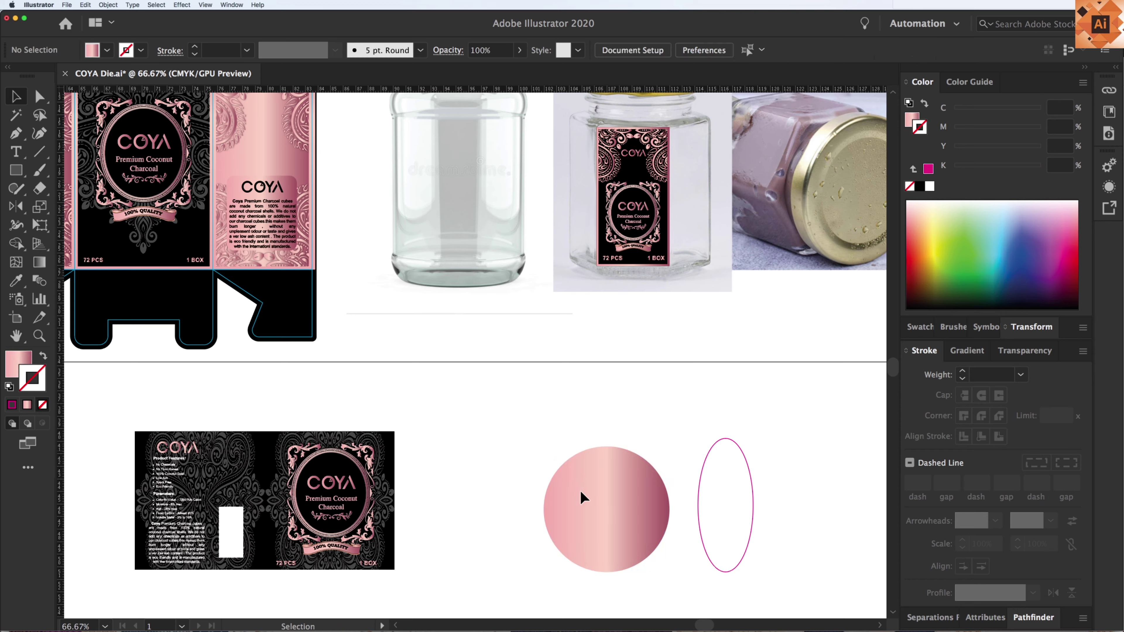
Give the pink circle a black 7 pt stroke aligned to the inside
{"action": "left_click", "coordinate": [580, 491]}
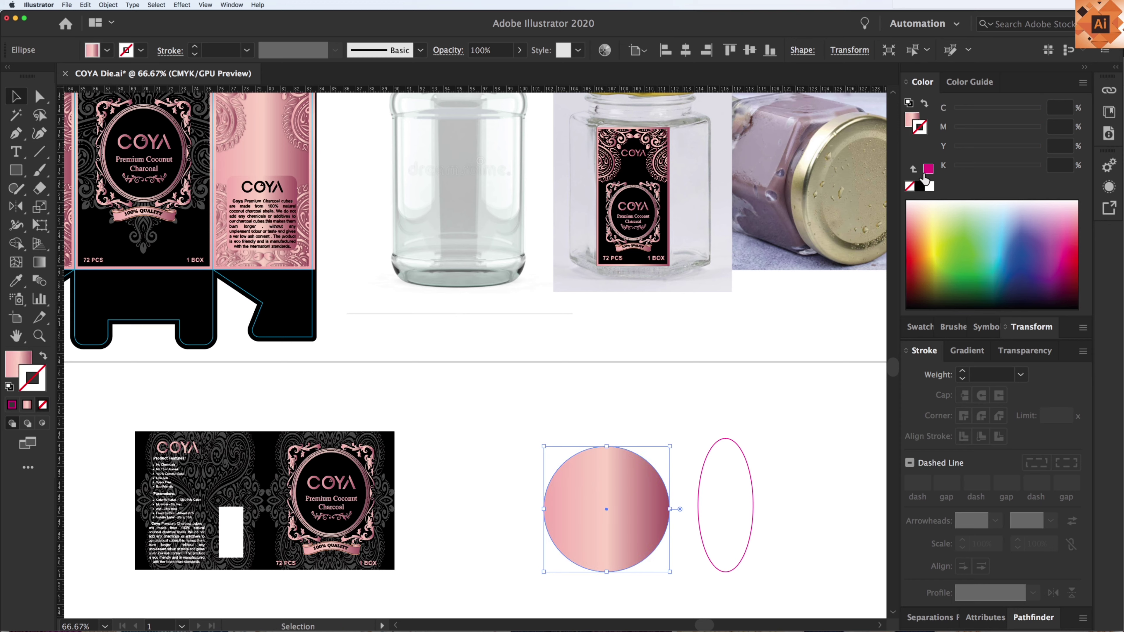
{"action": "left_click", "coordinate": [920, 187]}
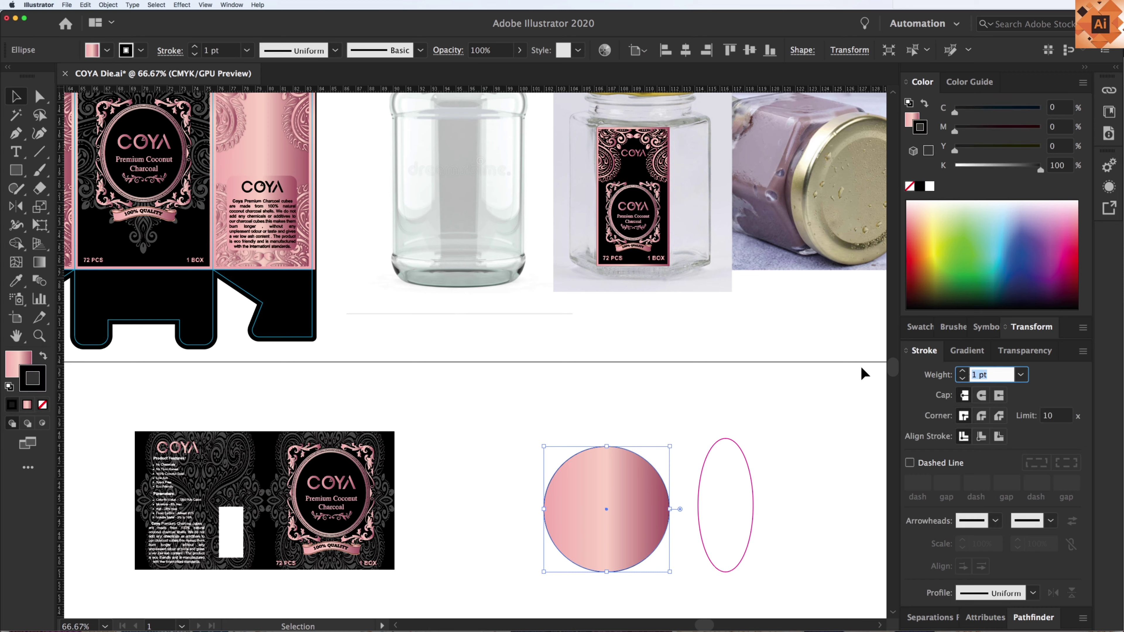
{"action": "key", "text": "Return"}
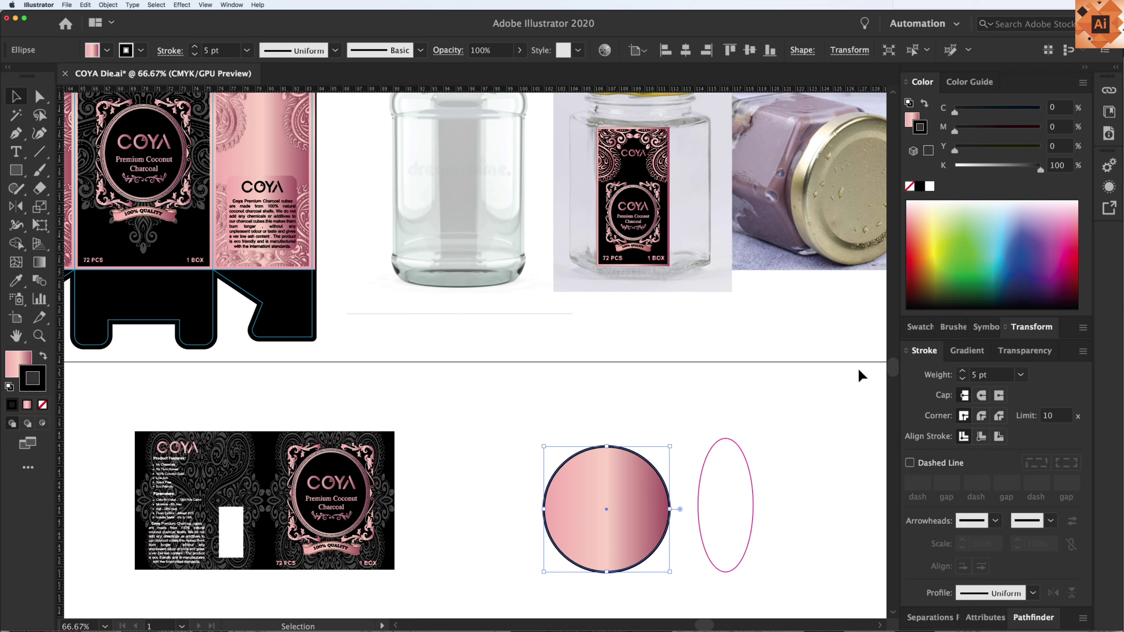
{"action": "left_click", "coordinate": [980, 437]}
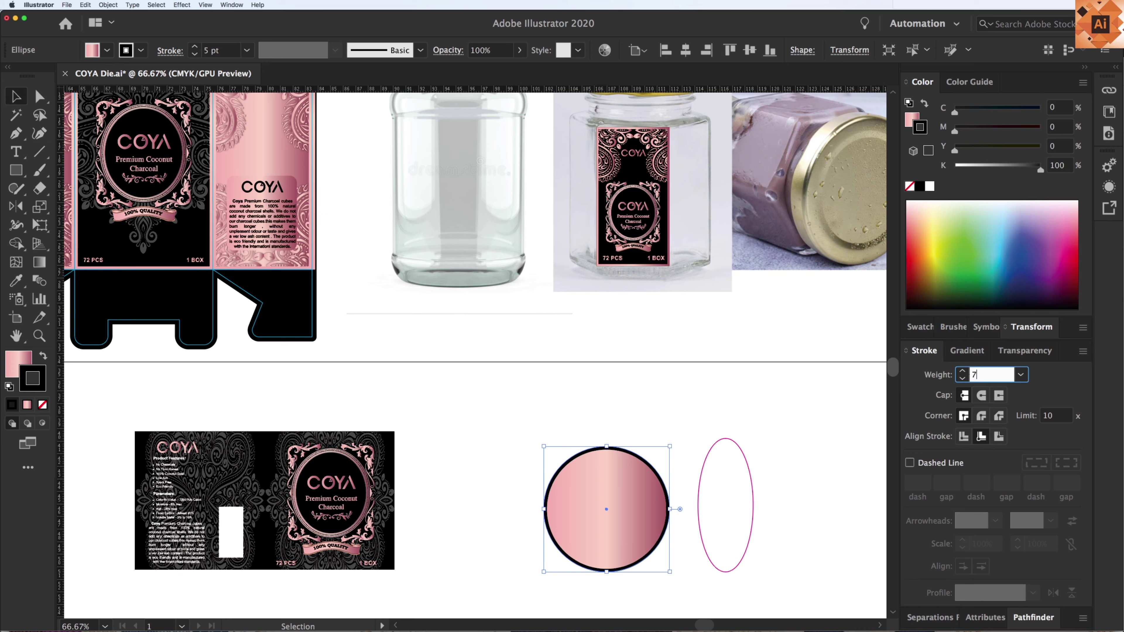
{"action": "left_click", "coordinate": [568, 377]}
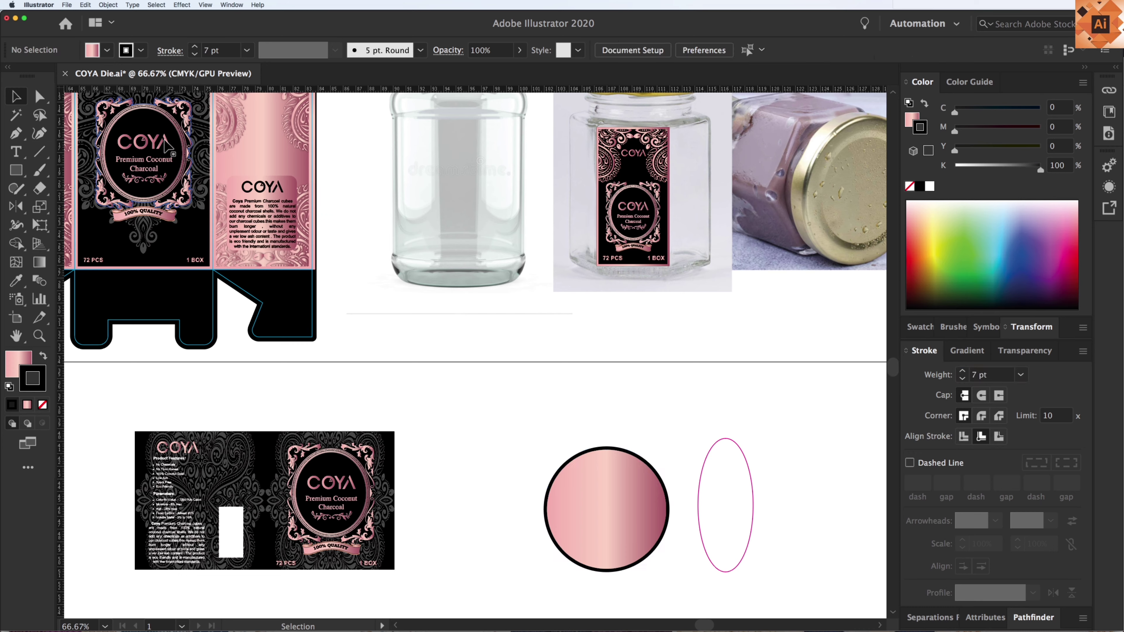
Copy the COYA logo, "Premium Coconut Charcoal" text and flourish from the box front onto the pink circle and recolour them black
{"action": "left_click", "coordinate": [163, 153]}
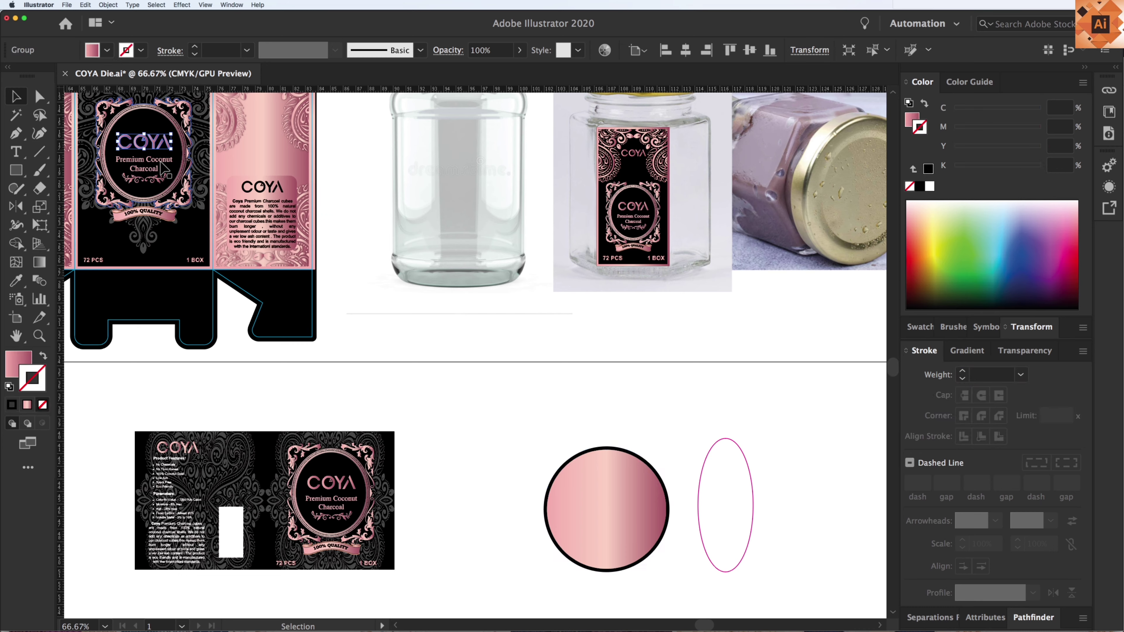
{"action": "left_click_drag", "start_coordinate": [170, 191], "coordinate": [646, 491]}
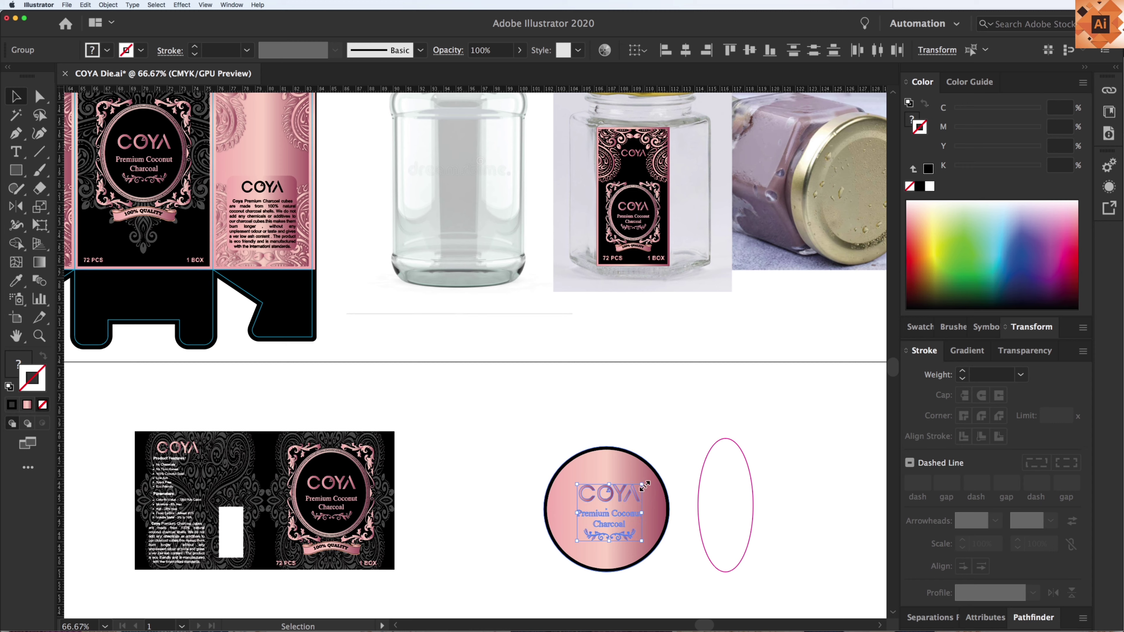
{"action": "key", "text": "i"}
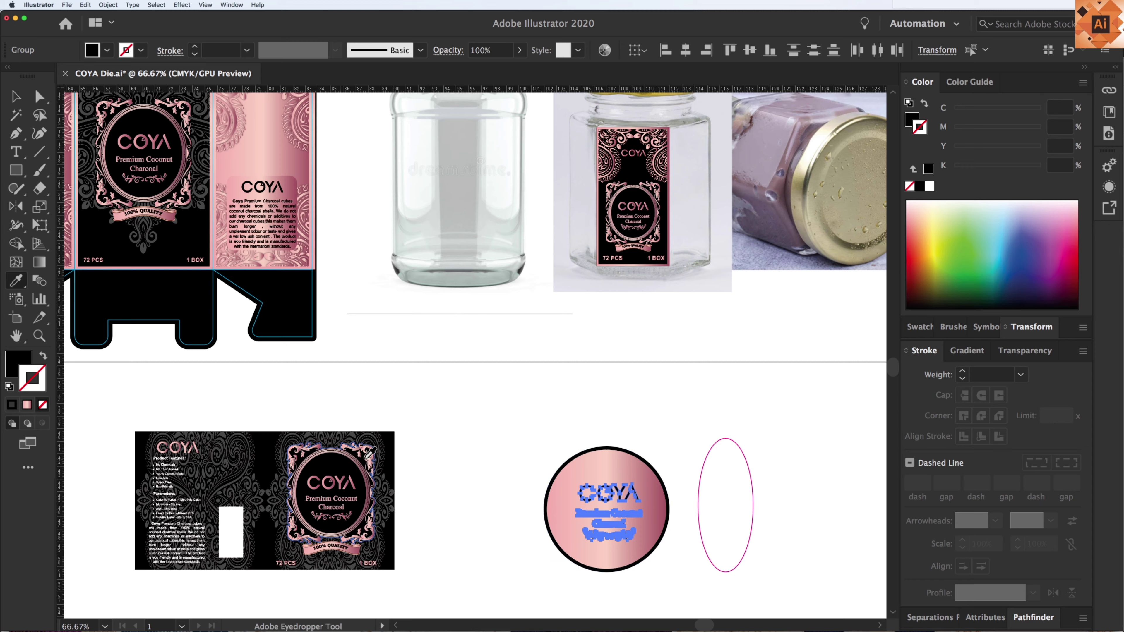
Nudge the black logo, text and flourish slightly down inside the pink lid circle
{"action": "key", "text": "v"}
{"action": "left_click_drag", "start_coordinate": [623, 498], "coordinate": [623, 502]}
{"action": "left_click", "coordinate": [539, 410]}
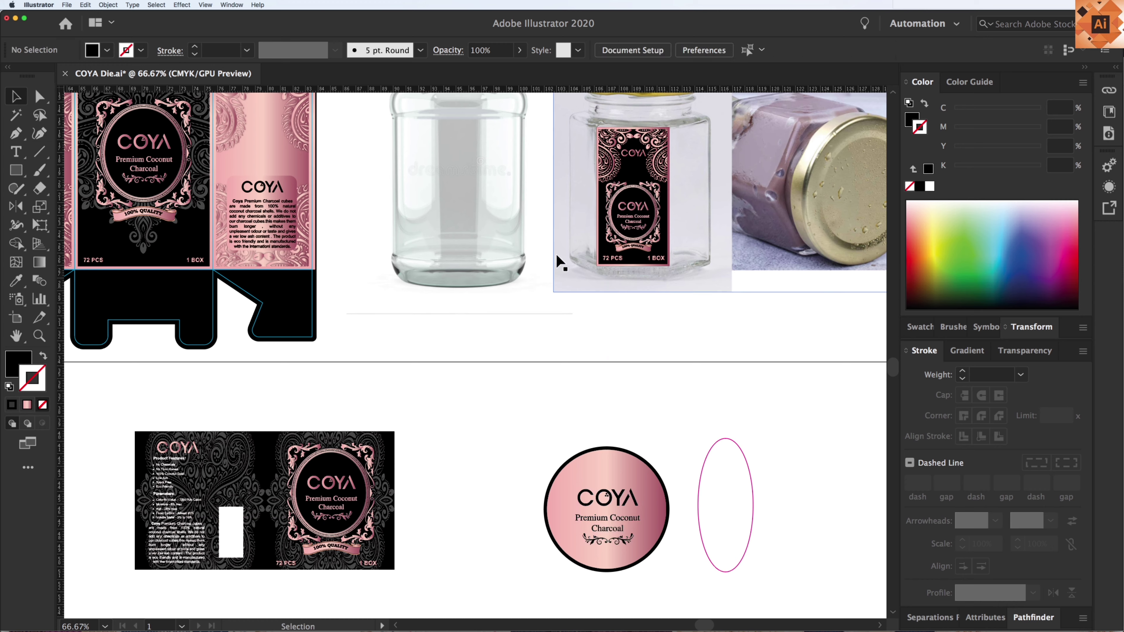
Try ornaments copied from the hexagonal jar label and the other artwork over the top of the lid circle
{"action": "left_click_drag", "start_coordinate": [605, 153], "coordinate": [576, 456]}
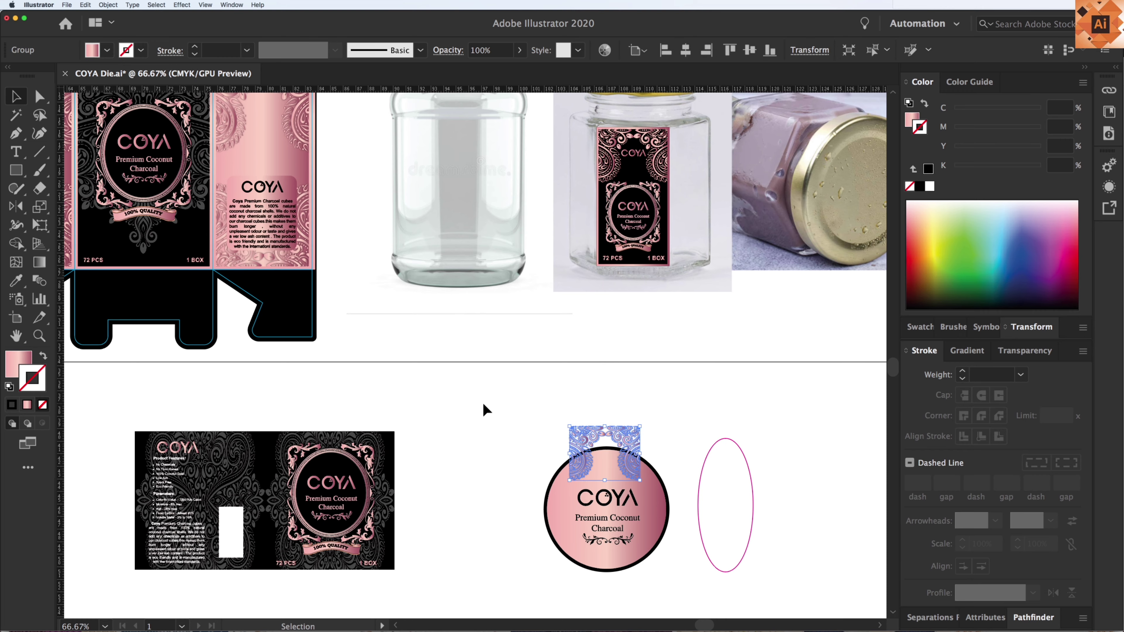
{"action": "key", "text": "z"}
{"action": "left_click_drag", "start_coordinate": [743, 596], "coordinate": [743, 596]}
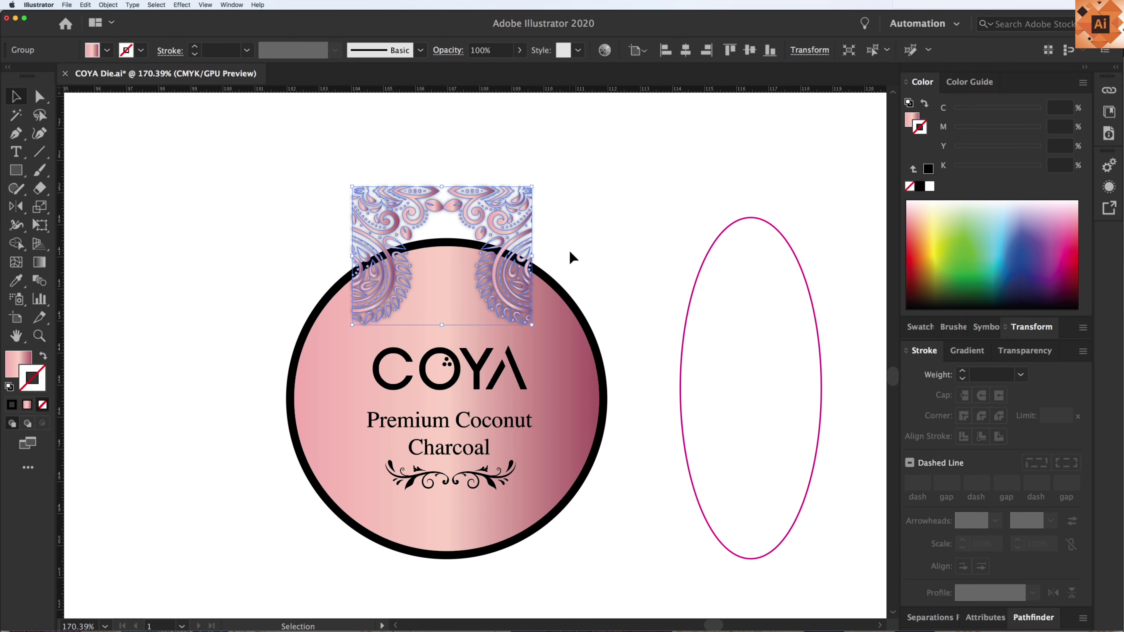
{"action": "key", "text": "Delete"}
{"action": "key", "text": "super+minus"}
{"action": "key", "text": "super+minus"}
{"action": "key", "text": "super+minus"}
{"action": "key", "text": "super+minus"}
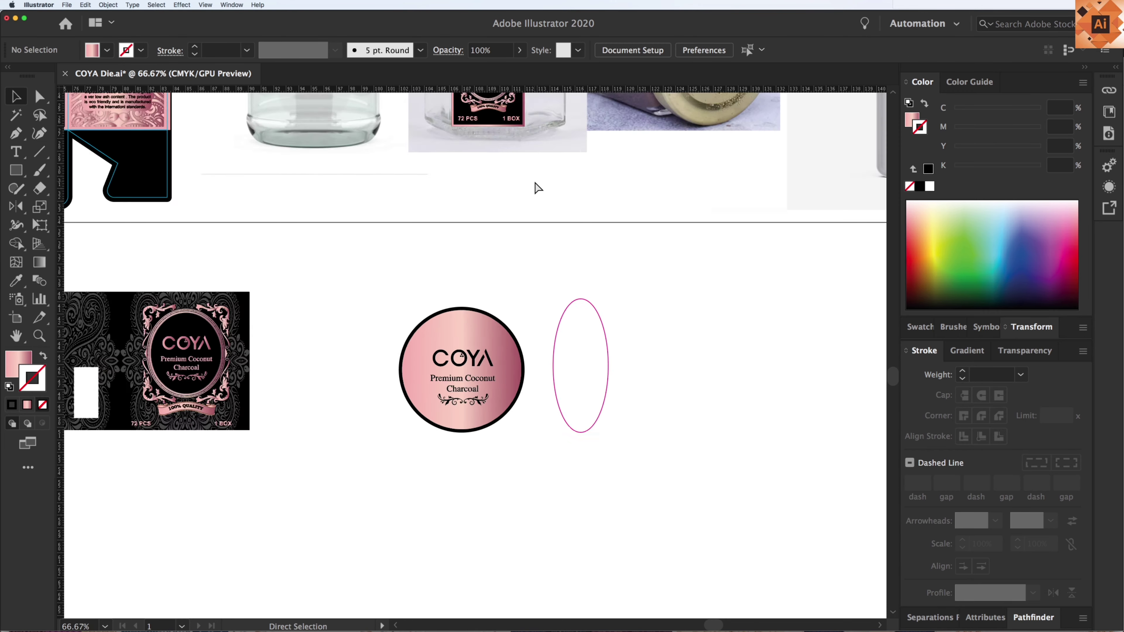
{"action": "scroll", "coordinate": [237, 179], "scroll_direction": "up", "scroll_amount": 1}
{"action": "left_click_drag", "start_coordinate": [165, 157], "coordinate": [410, 335]}
{"action": "key", "text": "Delete"}
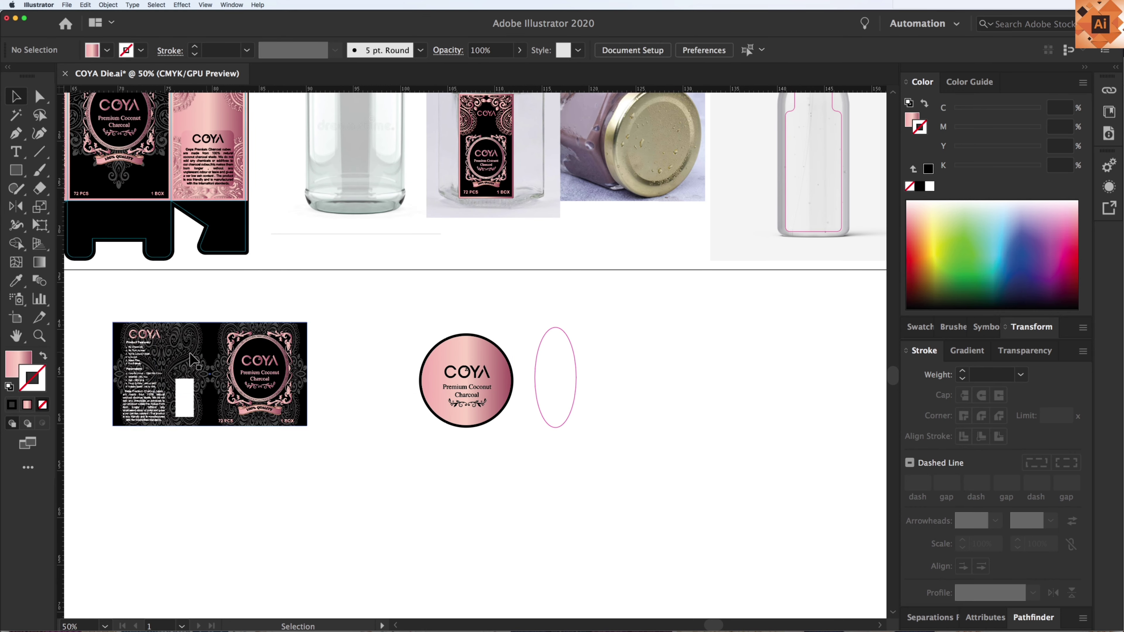
Copy the grey damask pattern from the wide label over the lid circle's upper edge, scale it down and fill it black
{"action": "left_click_drag", "start_coordinate": [180, 351], "coordinate": [491, 298]}
{"action": "scroll", "coordinate": [482, 296], "scroll_direction": "up", "scroll_amount": 5}
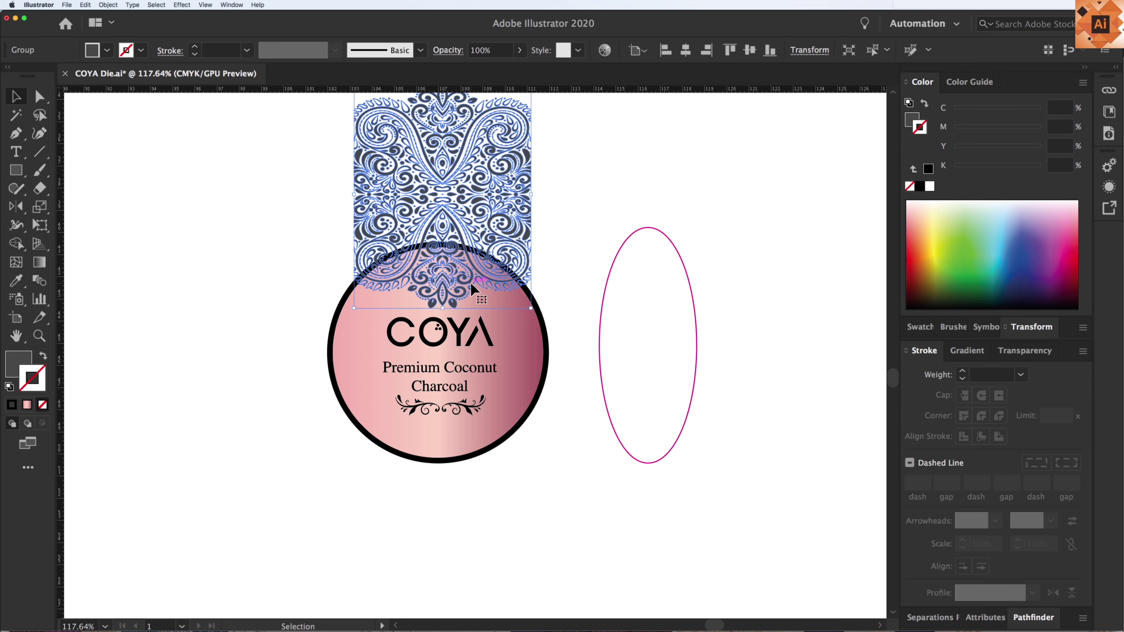
{"action": "key", "text": "Left"}
{"action": "key", "text": "Left"}
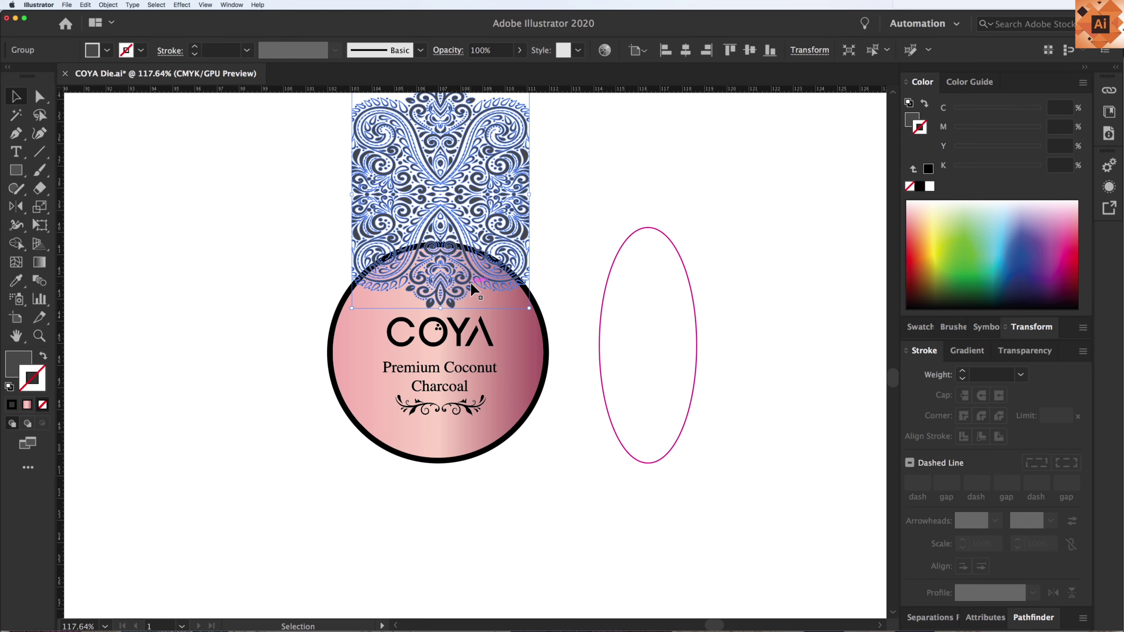
{"action": "left_click_drag", "start_coordinate": [530, 306], "coordinate": [535, 297]}
{"action": "left_click", "coordinate": [906, 117]}
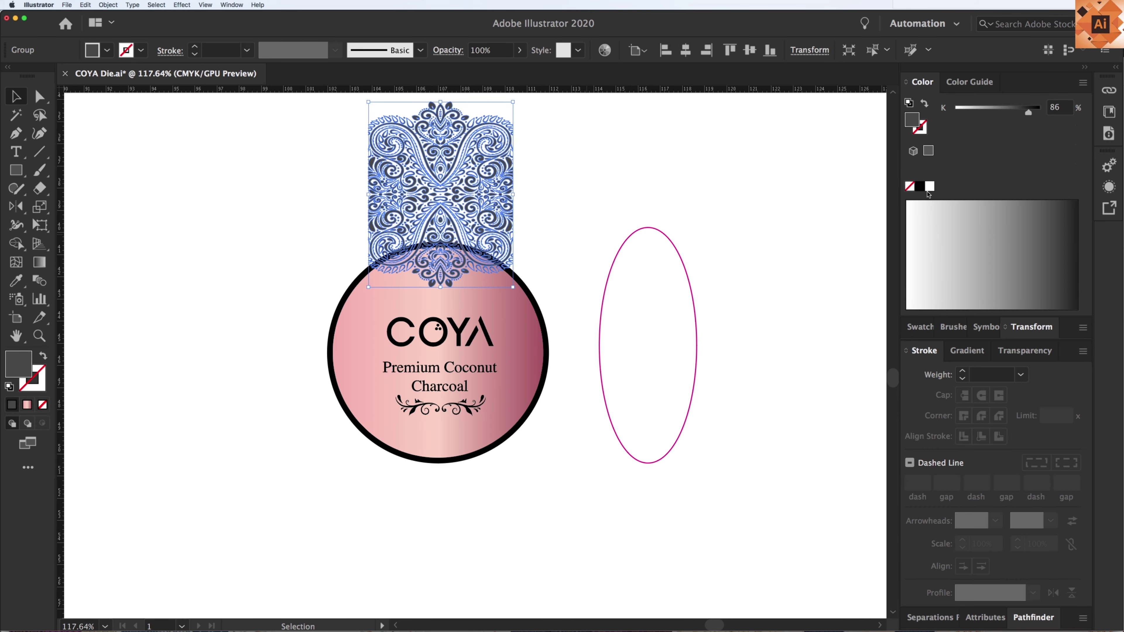
{"action": "left_click", "coordinate": [537, 190]}
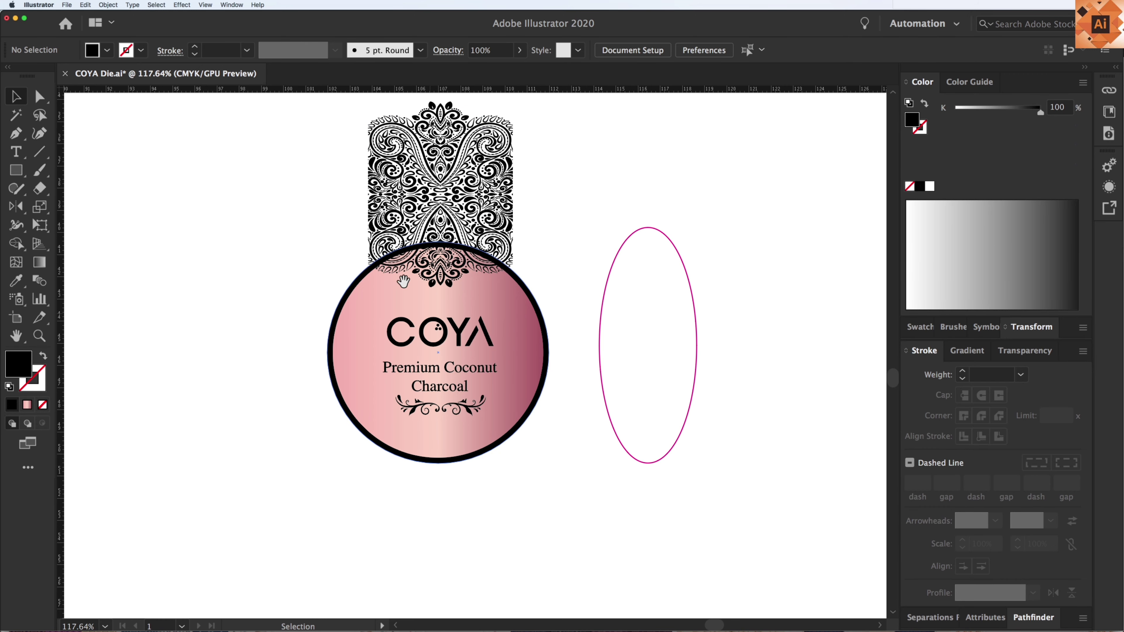
{"action": "scroll", "coordinate": [402, 281], "scroll_direction": "up", "scroll_amount": 2}
{"action": "left_click", "coordinate": [510, 353]}
{"action": "left_click", "coordinate": [921, 128]}
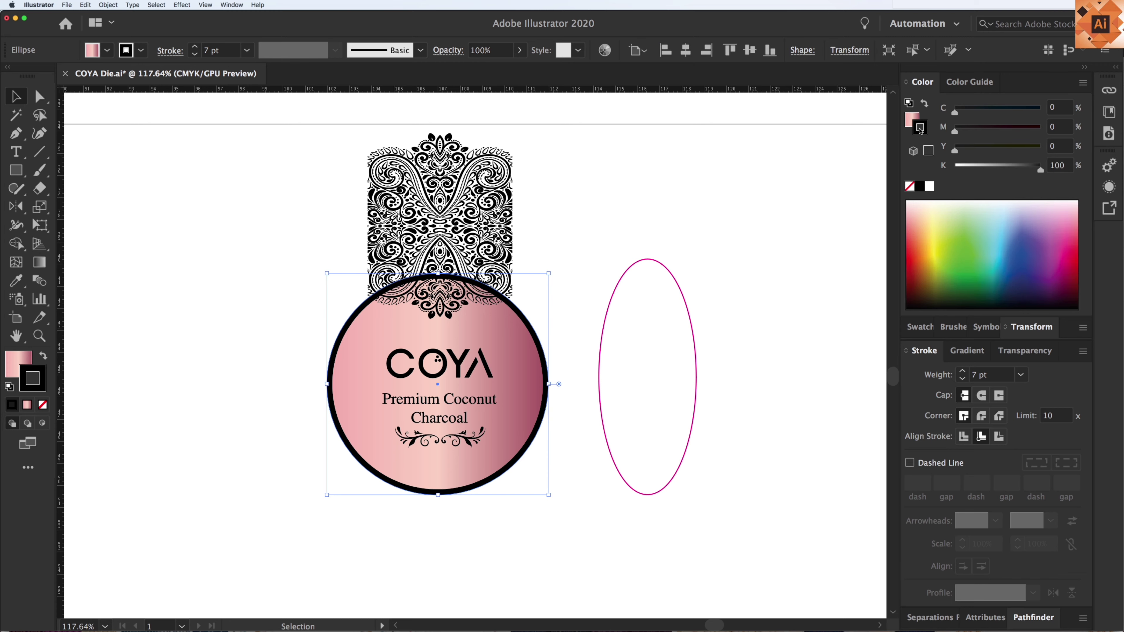
{"action": "left_click", "coordinate": [907, 123]}
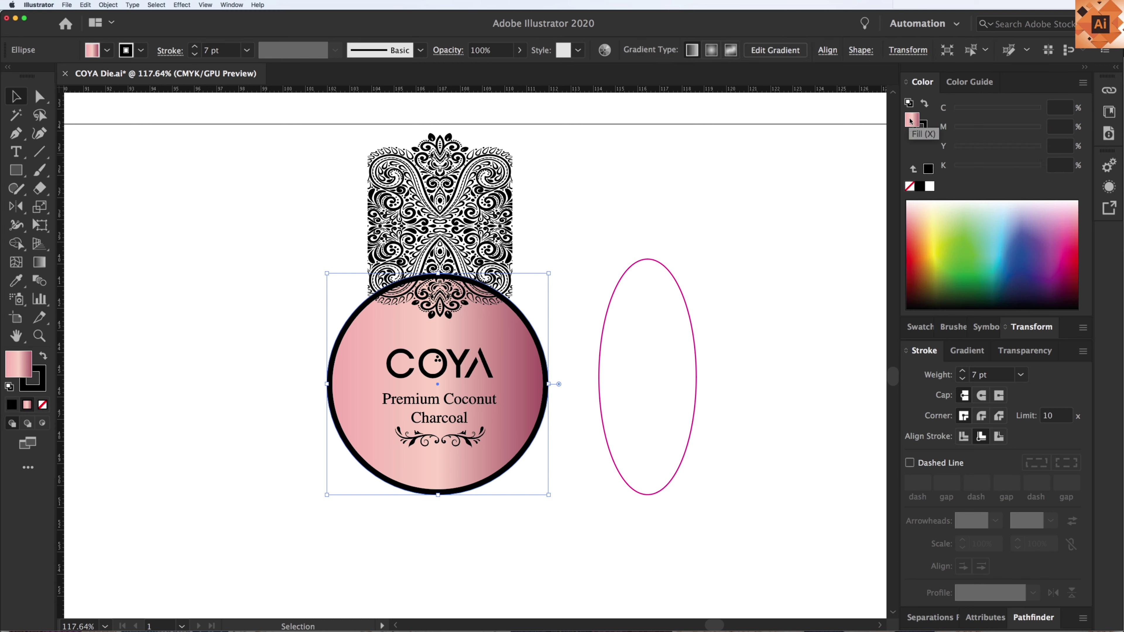
{"action": "left_click", "coordinate": [570, 310]}
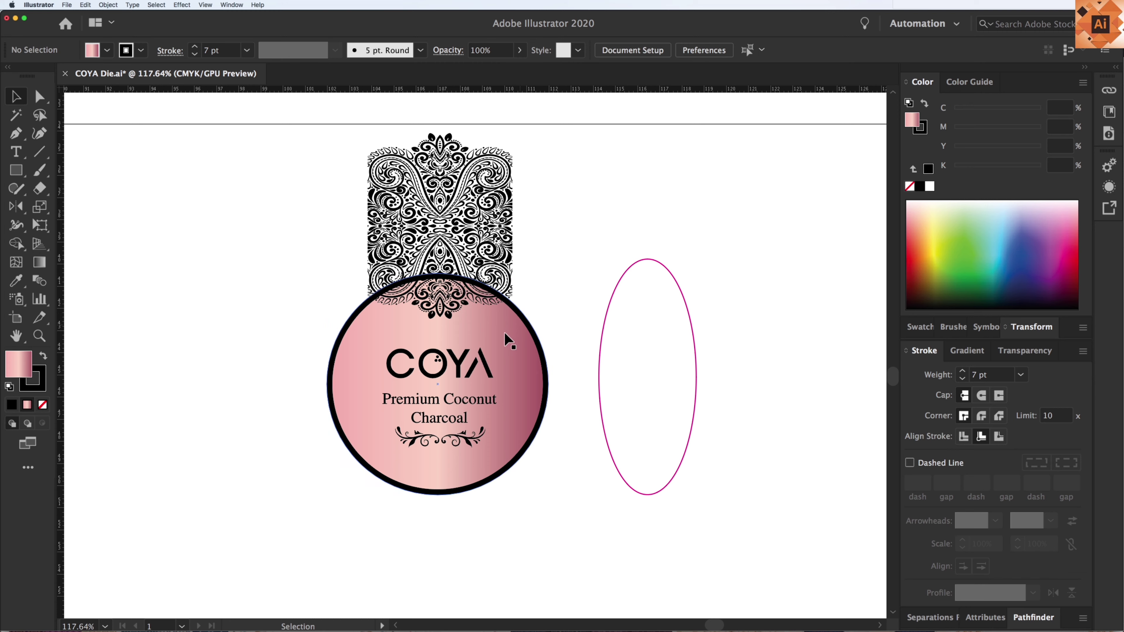
Duplicate the pink lid circle, align the copy exactly over the original, and hide one of the two circles
{"action": "left_click_drag", "start_coordinate": [501, 334], "coordinate": [565, 334]}
{"action": "left_click", "coordinate": [356, 334], "text": "shift"}
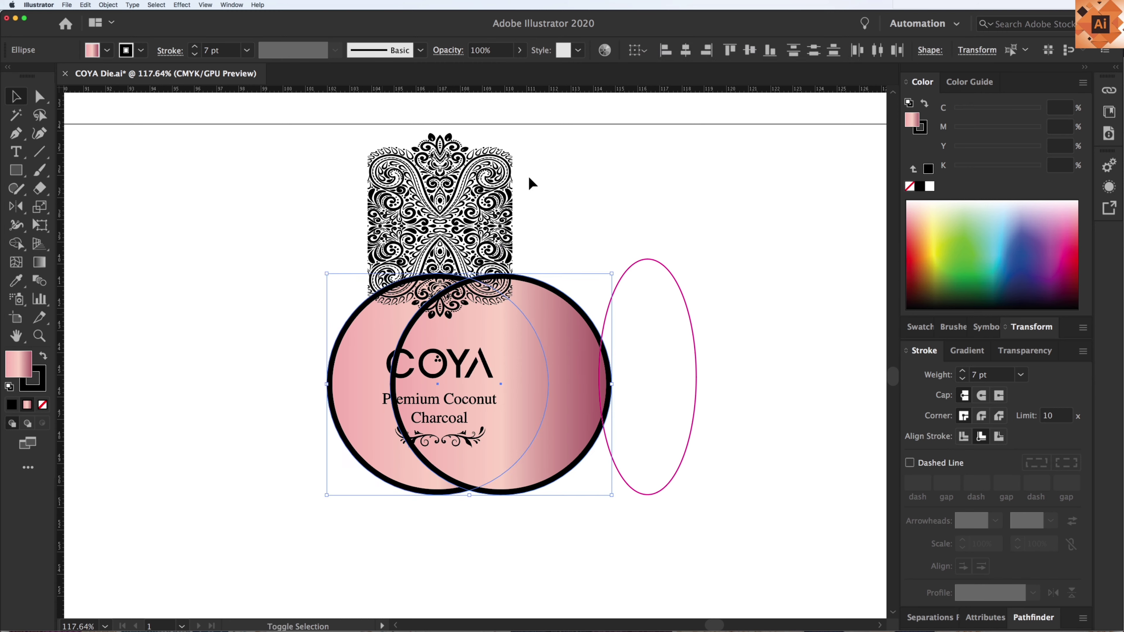
{"action": "left_click", "coordinate": [665, 50]}
{"action": "left_click", "coordinate": [652, 151]}
{"action": "left_click", "coordinate": [524, 342]}
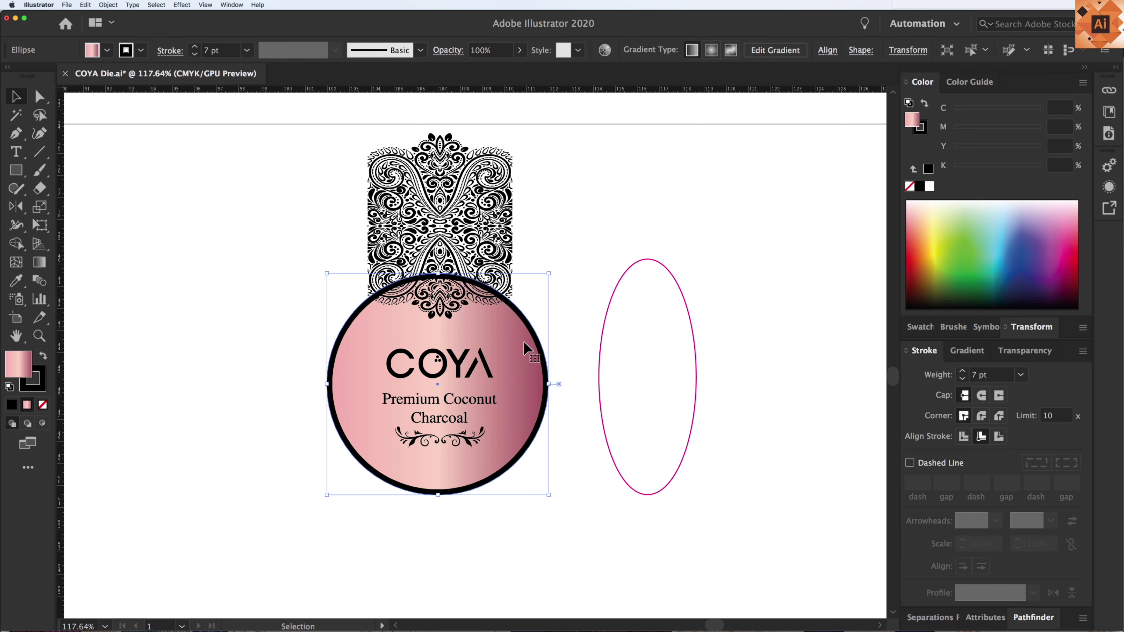
{"action": "key", "text": "super+2"}
{"action": "left_click", "coordinate": [524, 342]}
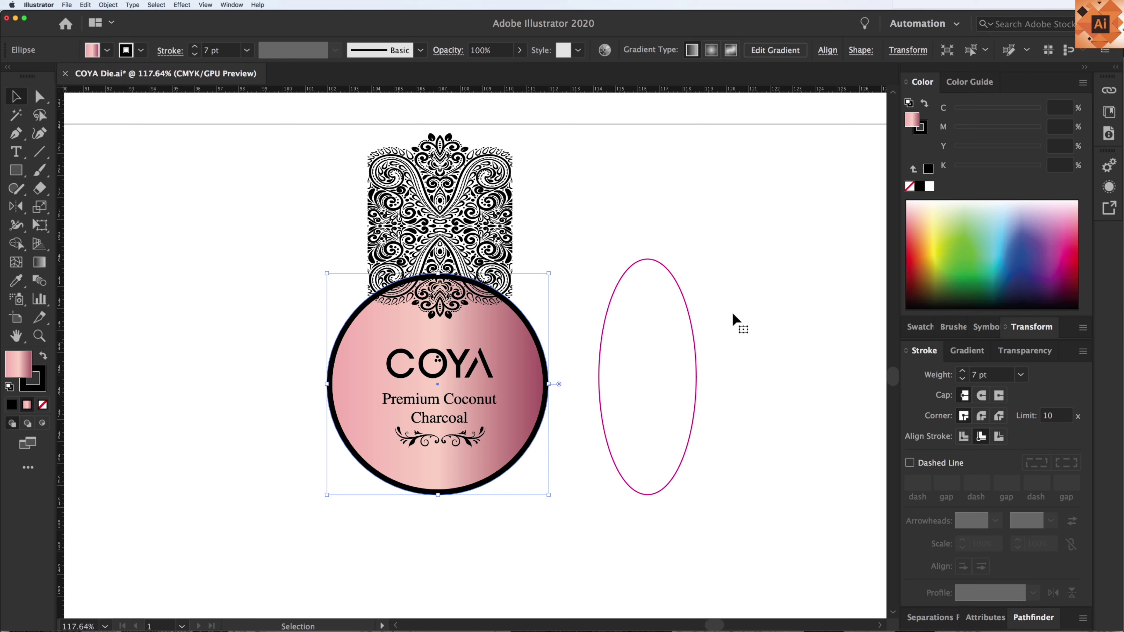
Remove the visible circle's fill, expand its black stroke and split the resulting ring into separate black circles
{"action": "left_click", "coordinate": [911, 186]}
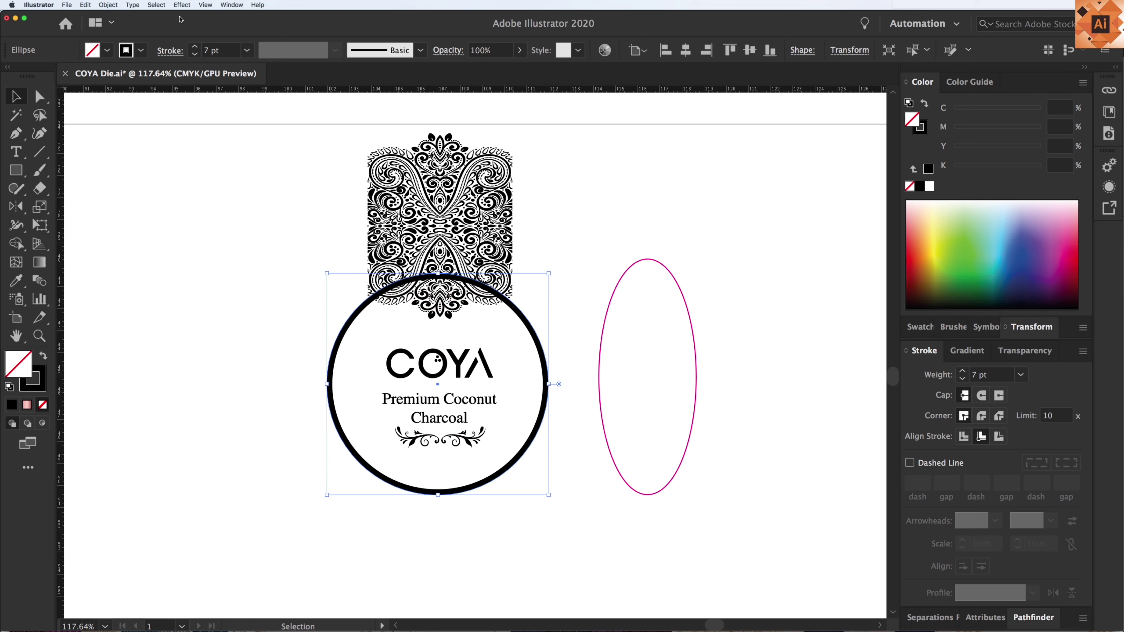
{"action": "left_click", "coordinate": [108, 5]}
{"action": "left_click", "coordinate": [133, 112]}
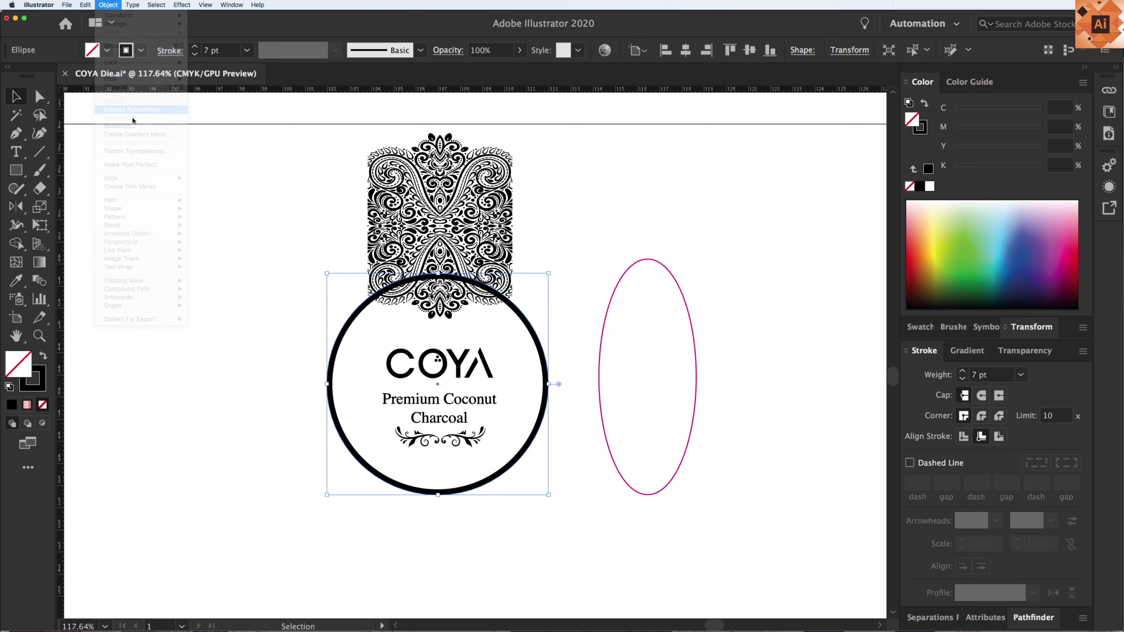
{"action": "right_click", "coordinate": [565, 356]}
{"action": "left_click", "coordinate": [575, 421]}
Delete the larger outer black circle so only the inner one is left
{"action": "left_click", "coordinate": [566, 328]}
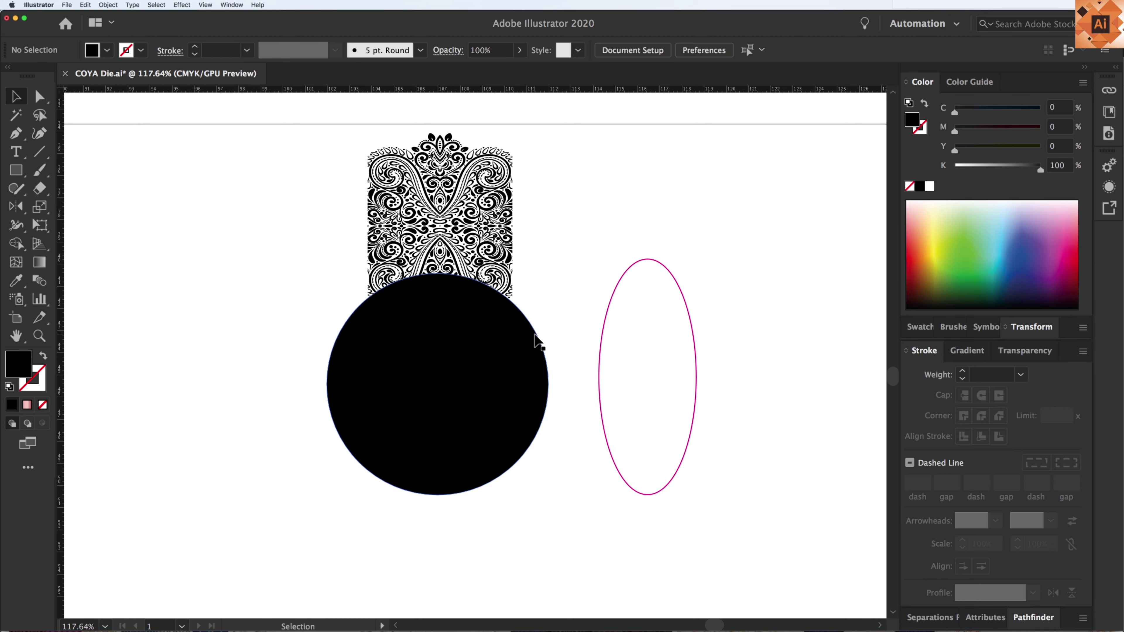
{"action": "left_click_drag", "start_coordinate": [536, 341], "coordinate": [646, 448]}
{"action": "key", "text": "Delete"}
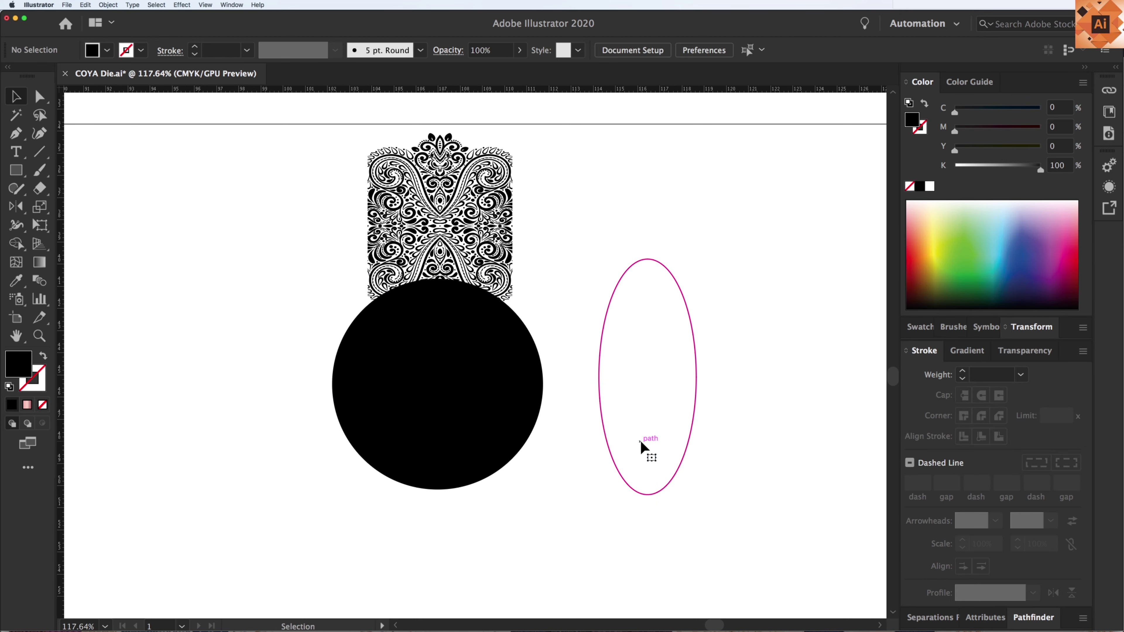
Try a Pathfinder Crop of the damask pattern with the inner black circle
{"action": "left_click", "coordinate": [504, 345]}
{"action": "left_click", "coordinate": [508, 234], "text": "shift"}
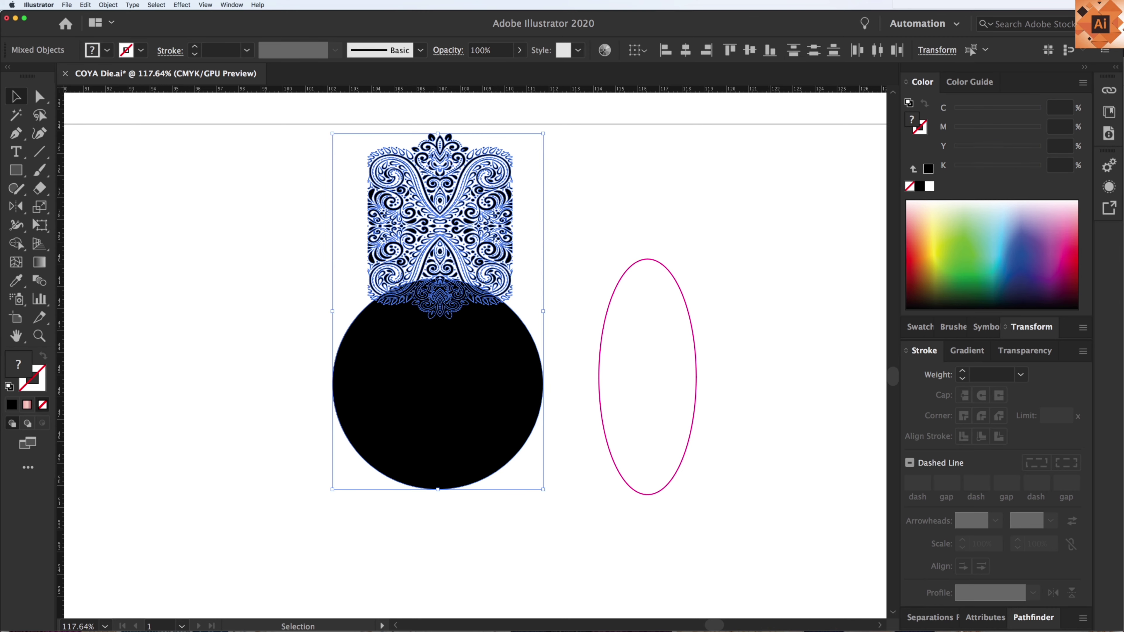
{"action": "left_click", "coordinate": [1045, 620]}
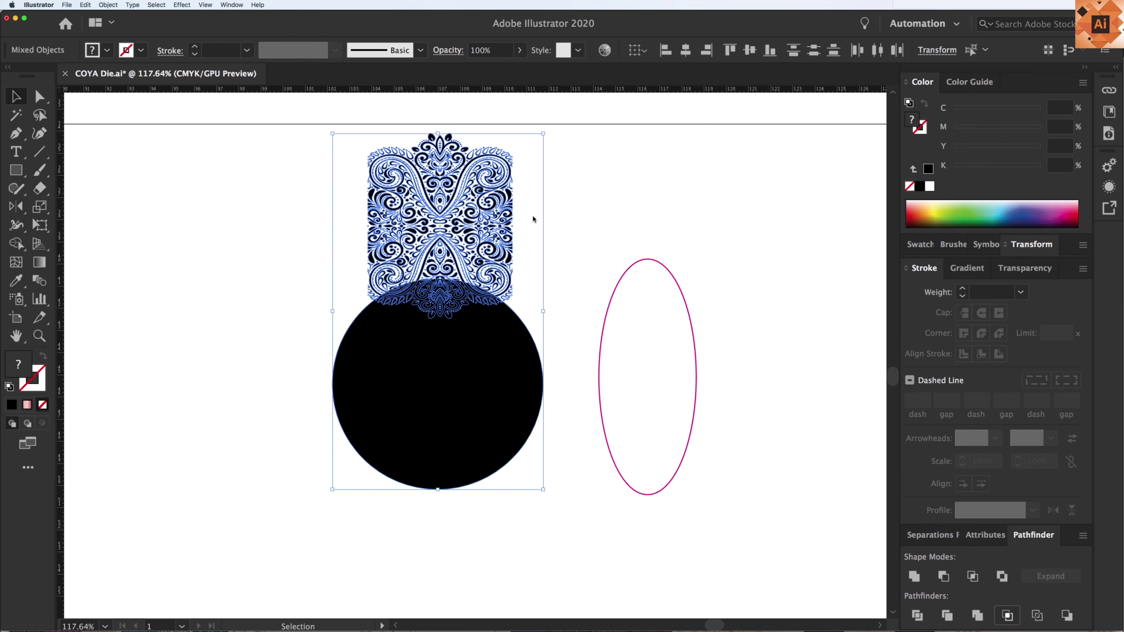
{"action": "key", "text": "super+z"}
{"action": "left_click", "coordinate": [573, 223]}
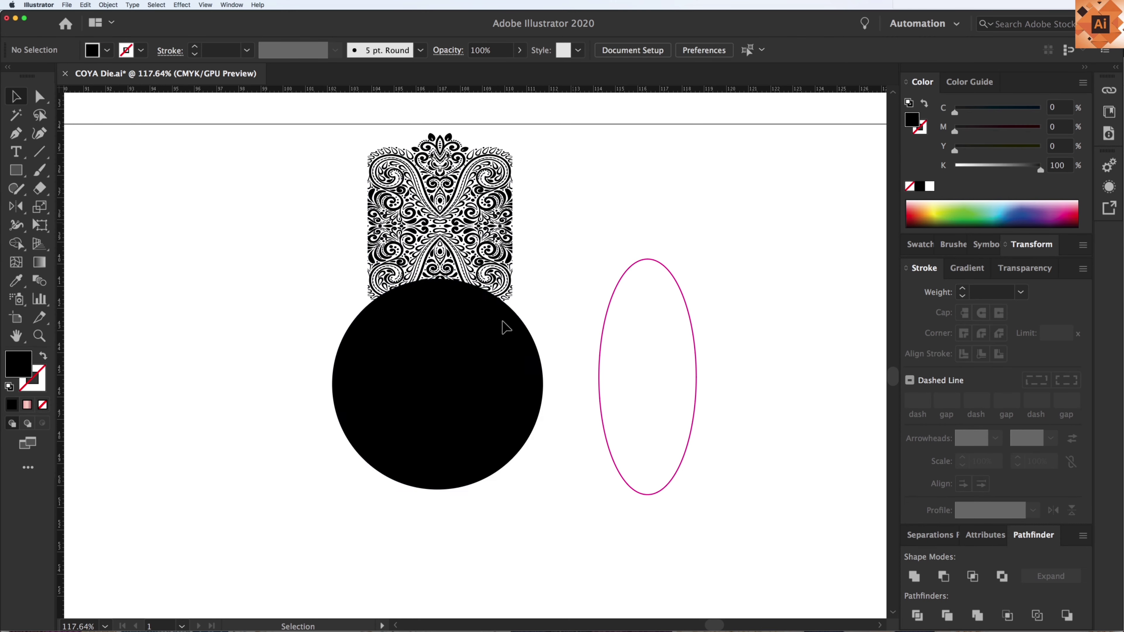
Crop the damask pattern to the shape of the inner black circle
{"action": "left_click", "coordinate": [505, 328]}
{"action": "key", "text": "a"}
{"action": "key", "text": "v"}
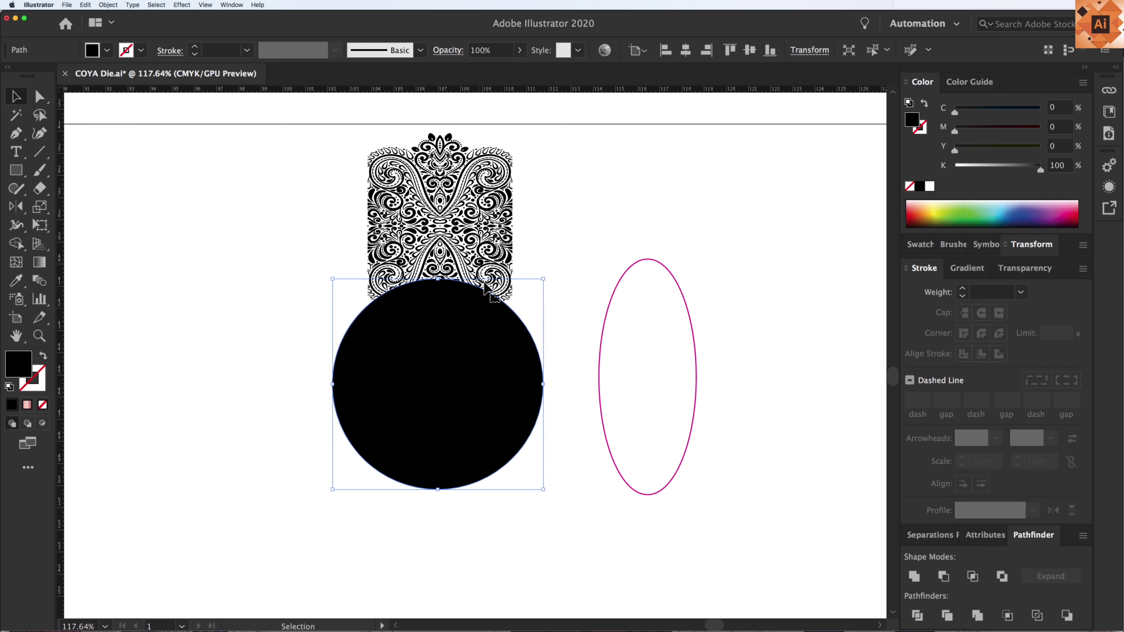
{"action": "left_click", "coordinate": [493, 261], "text": "shift"}
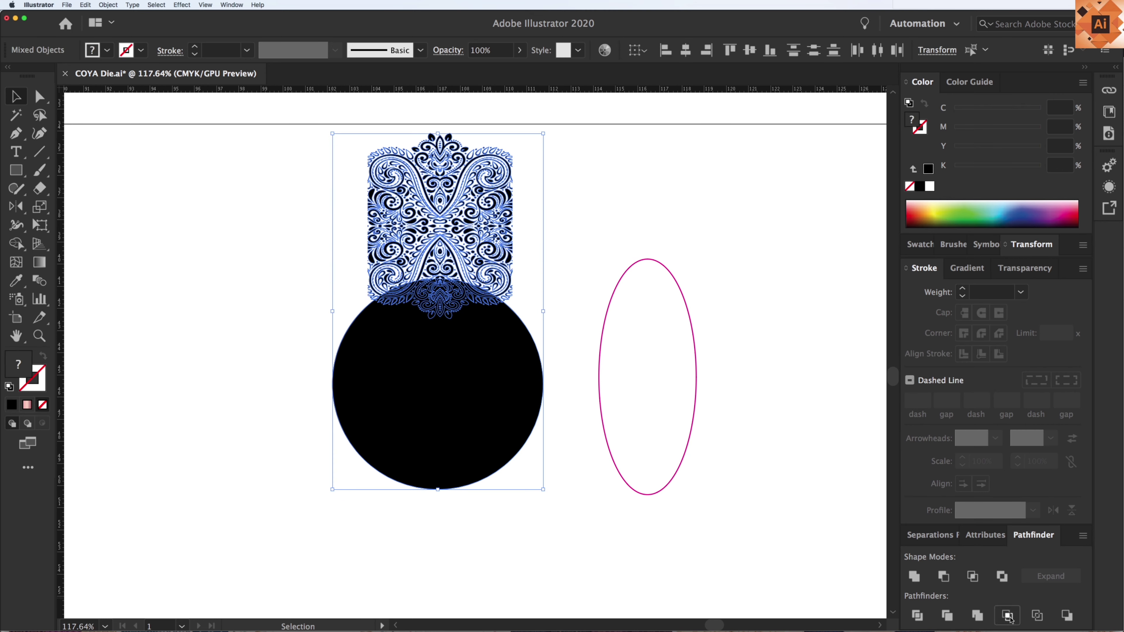
{"action": "key", "text": "super+7"}
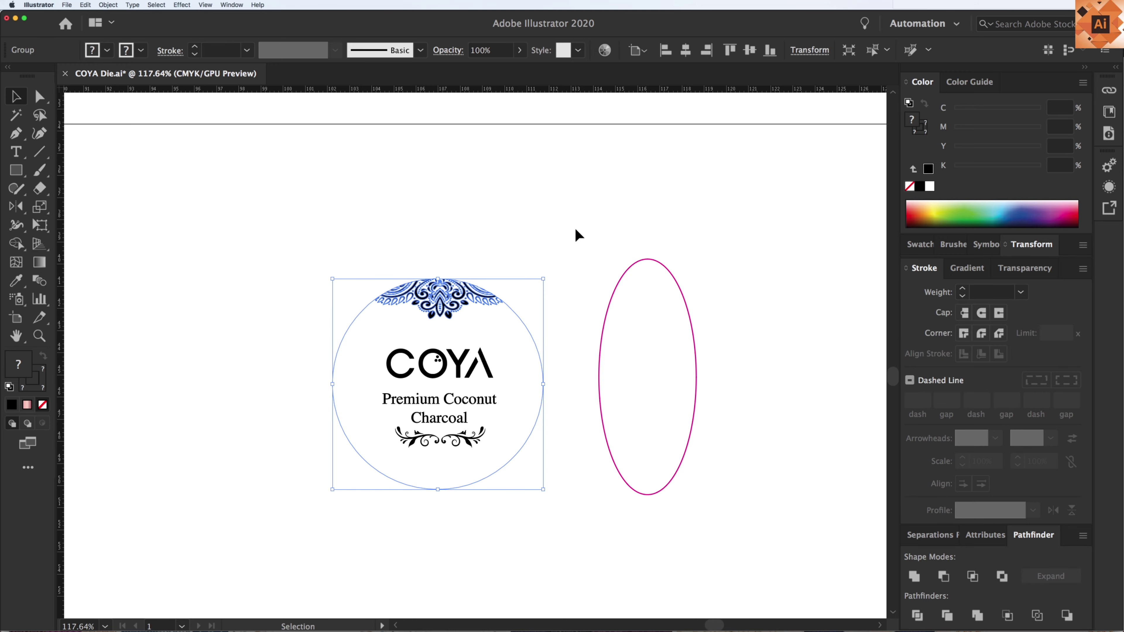
Show the hidden pink lid circle again behind the cropped pattern and logo
{"action": "left_click", "coordinate": [578, 235]}
{"action": "key", "text": "ctrl+z"}
{"action": "left_click", "coordinate": [539, 262]}
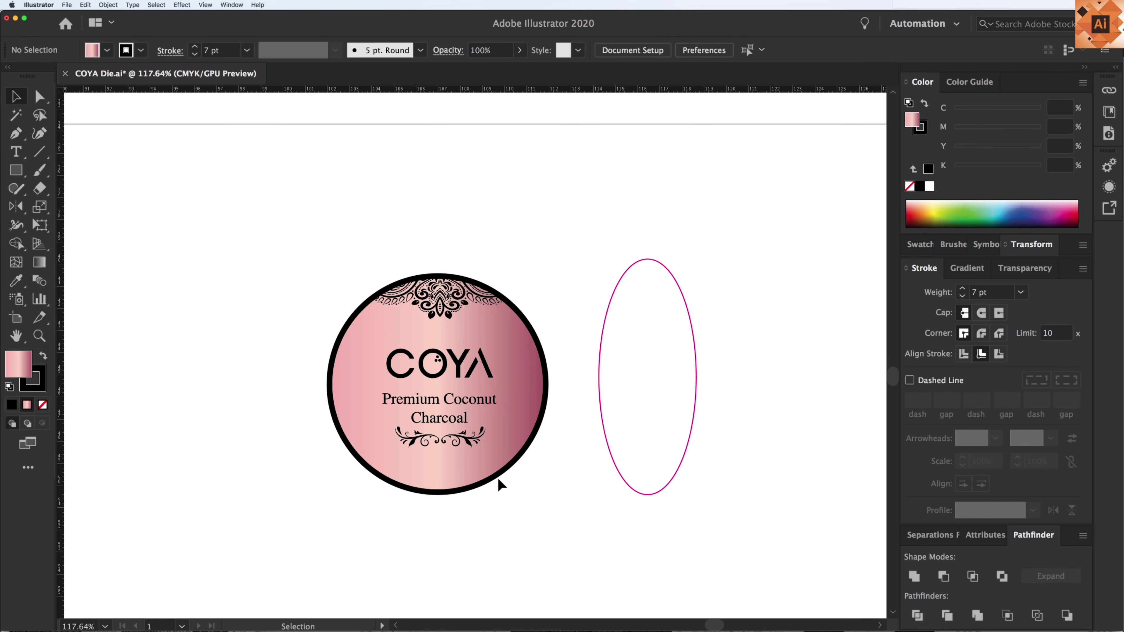
Move the tall outlined ellipse a little farther away from the round lid label
{"action": "key", "text": "super+minus"}
{"action": "key", "text": "super+minus"}
{"action": "key", "text": "super+minus"}
{"action": "key", "text": "super+minus"}
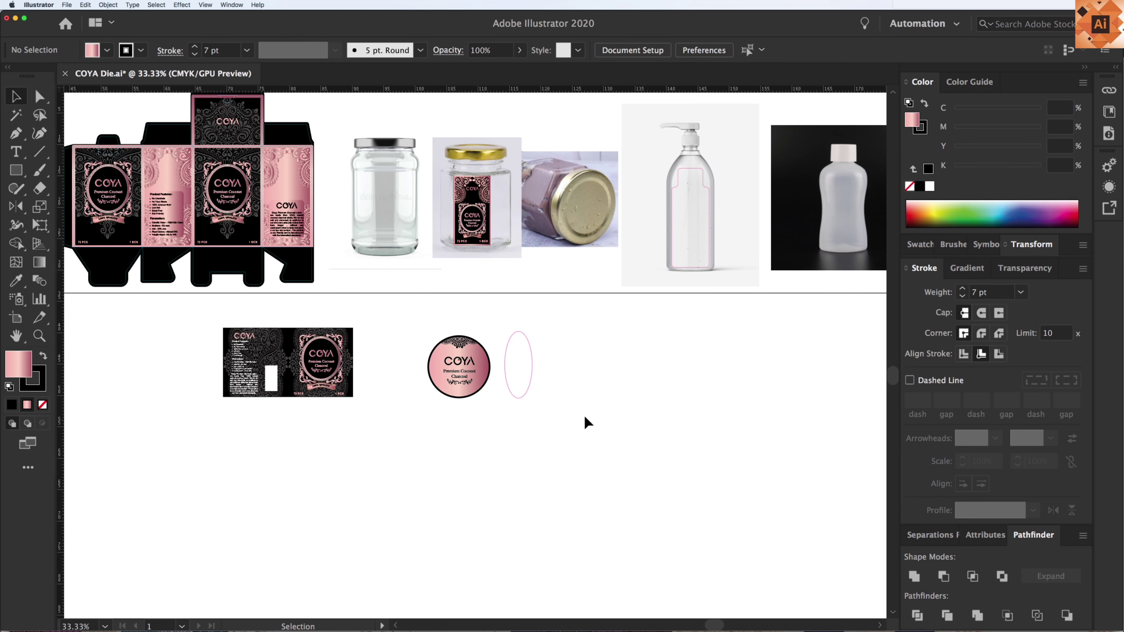
{"action": "scroll", "coordinate": [539, 407], "scroll_direction": "right", "scroll_amount": 3}
{"action": "scroll", "coordinate": [540, 407], "scroll_direction": "up", "scroll_amount": 1}
{"action": "left_click_drag", "start_coordinate": [479, 383], "coordinate": [498, 389]}
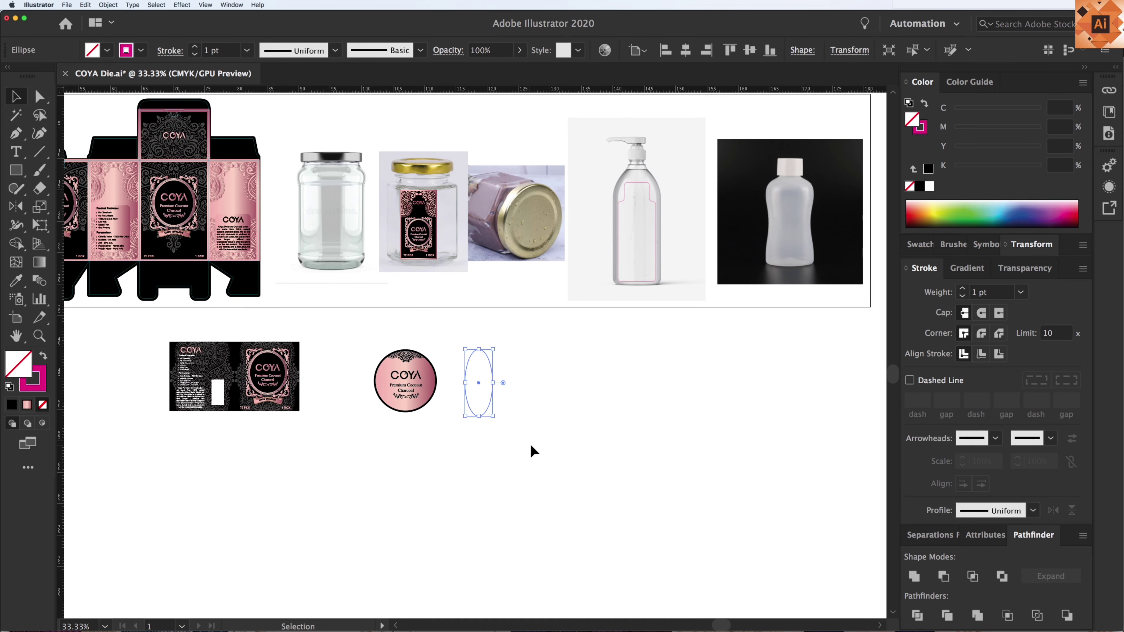
{"action": "left_click", "coordinate": [532, 452]}
Fill the tall ellipse with the black background colour sampled from the wide label, without a stroke
{"action": "key", "text": "z"}
{"action": "left_click_drag", "start_coordinate": [140, 272], "coordinate": [642, 497]}
{"action": "key", "text": "v"}
{"action": "scroll", "coordinate": [495, 350], "scroll_direction": "up", "scroll_amount": 1}
{"action": "scroll", "coordinate": [495, 349], "scroll_direction": "right", "scroll_amount": 1}
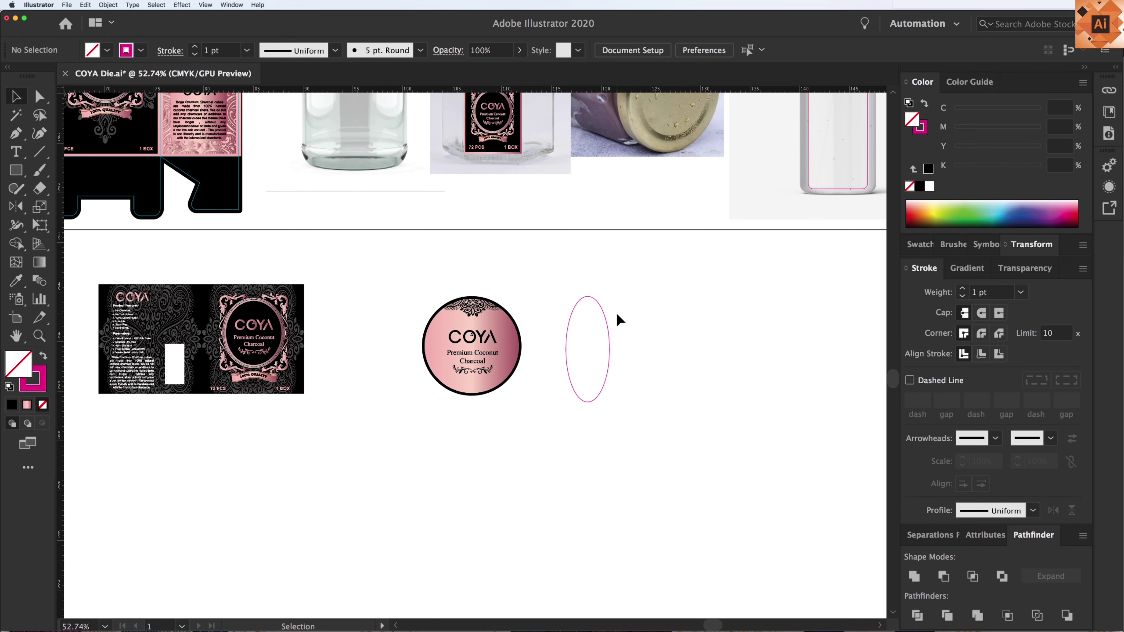
{"action": "left_click", "coordinate": [609, 328]}
{"action": "key", "text": "i"}
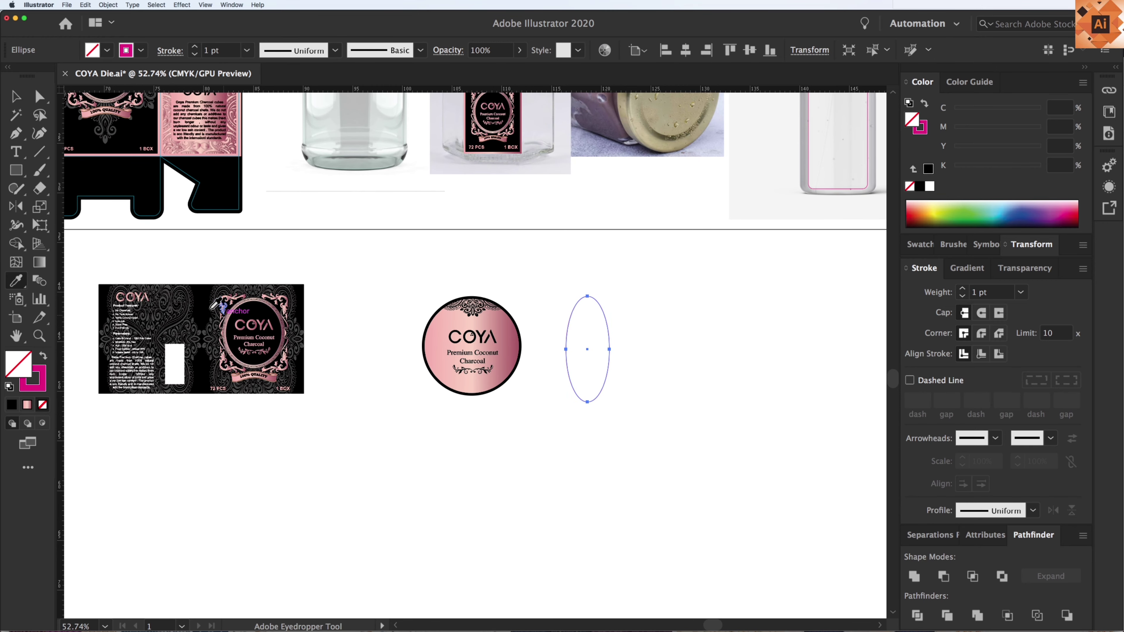
{"action": "left_click", "coordinate": [214, 305]}
{"action": "key", "text": "v"}
{"action": "left_click", "coordinate": [472, 254]}
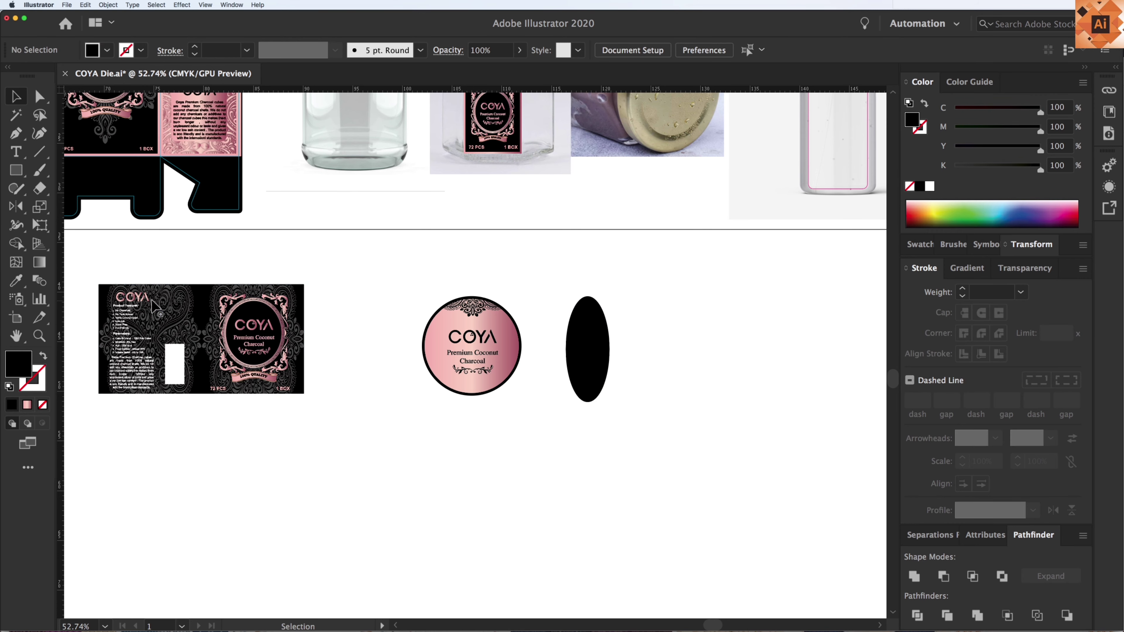
Copy the ornate COYA emblem from the wide label beside the black ellipse and ungroup it
{"action": "left_click_drag", "start_coordinate": [261, 335], "coordinate": [633, 361]}
{"action": "left_click_drag", "start_coordinate": [532, 284], "coordinate": [714, 460]}
{"action": "left_click_drag", "start_coordinate": [504, 341], "coordinate": [604, 323]}
{"action": "right_click", "coordinate": [604, 323]}
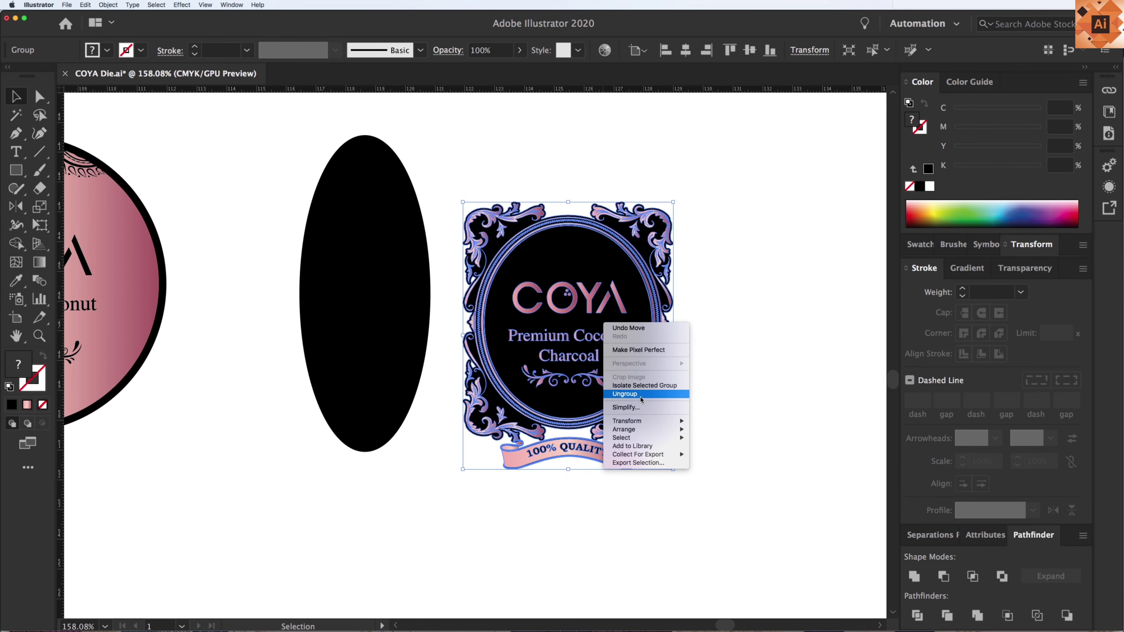
{"action": "left_click", "coordinate": [722, 430]}
Move the copied emblem's COYA logo, "Premium Coconut Charcoal" text and flourish onto the black ellipse and scale them down to fit
{"action": "left_click", "coordinate": [594, 305]}
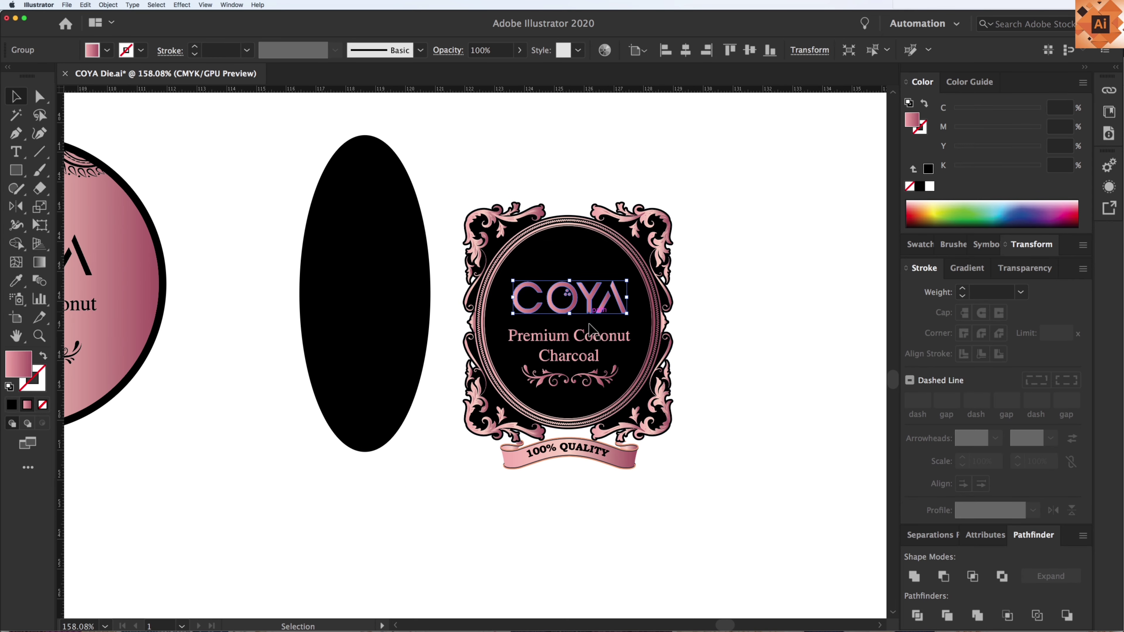
{"action": "left_click", "coordinate": [604, 343], "text": "shift"}
{"action": "left_click", "coordinate": [595, 381], "text": "shift"}
{"action": "left_click_drag", "start_coordinate": [596, 383], "coordinate": [393, 340]}
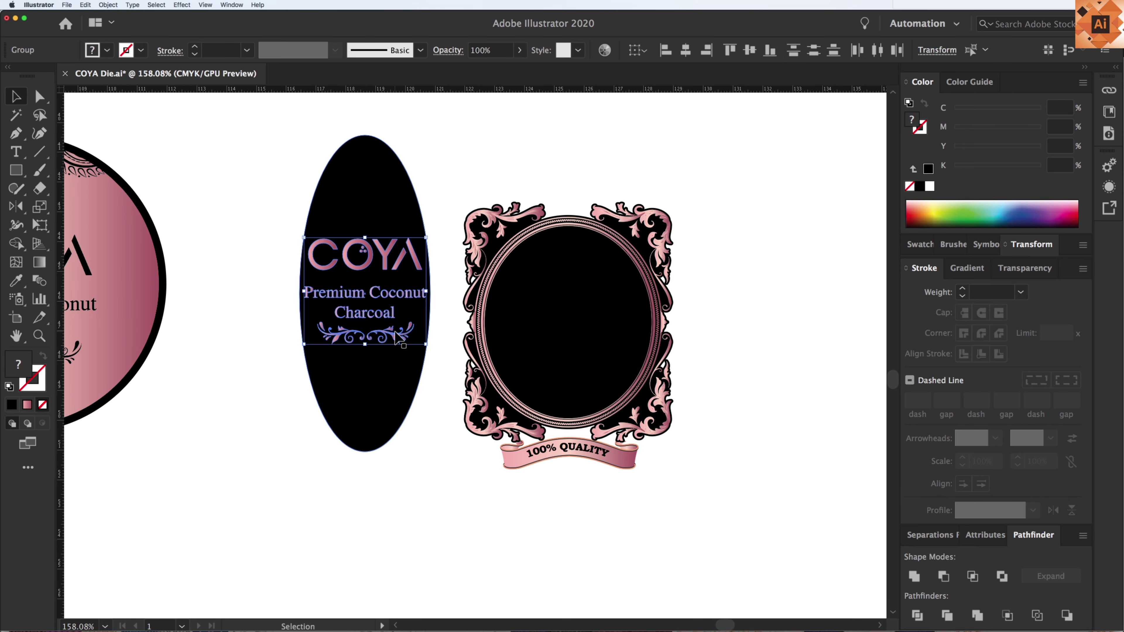
{"action": "left_click_drag", "start_coordinate": [426, 238], "coordinate": [419, 244]}
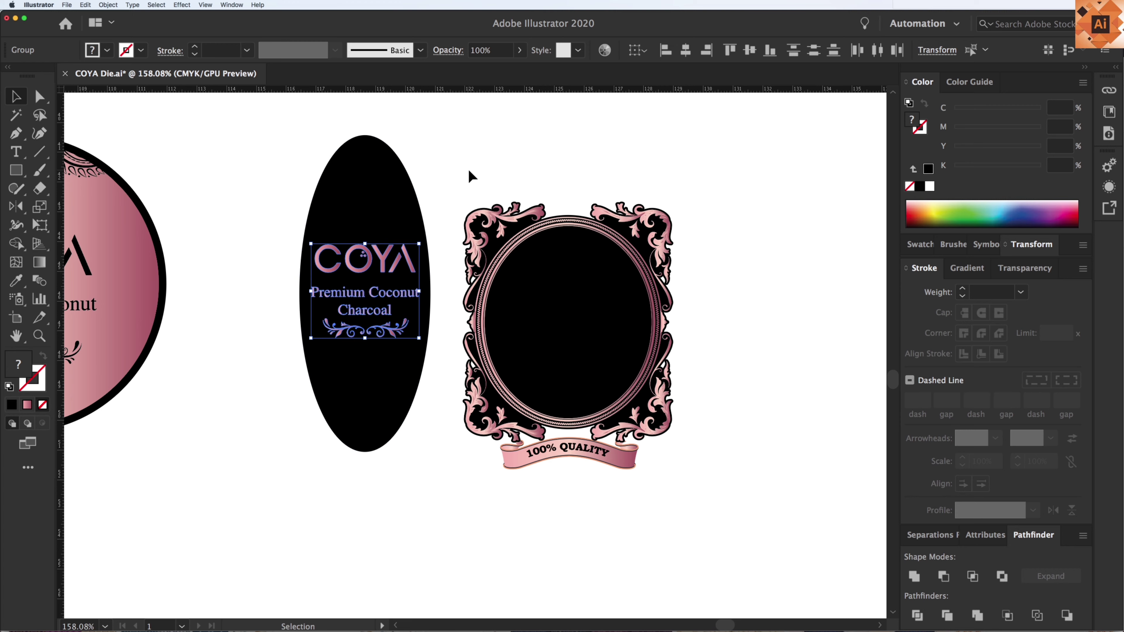
Copy the pink "100% QUALITY" ribbon from the leftover emblem onto the black ellipse below the flourish and enlarge it slightly
{"action": "left_click", "coordinate": [606, 460]}
{"action": "left_click_drag", "start_coordinate": [607, 454], "coordinate": [443, 352]}
{"action": "left_click", "coordinate": [456, 476]}
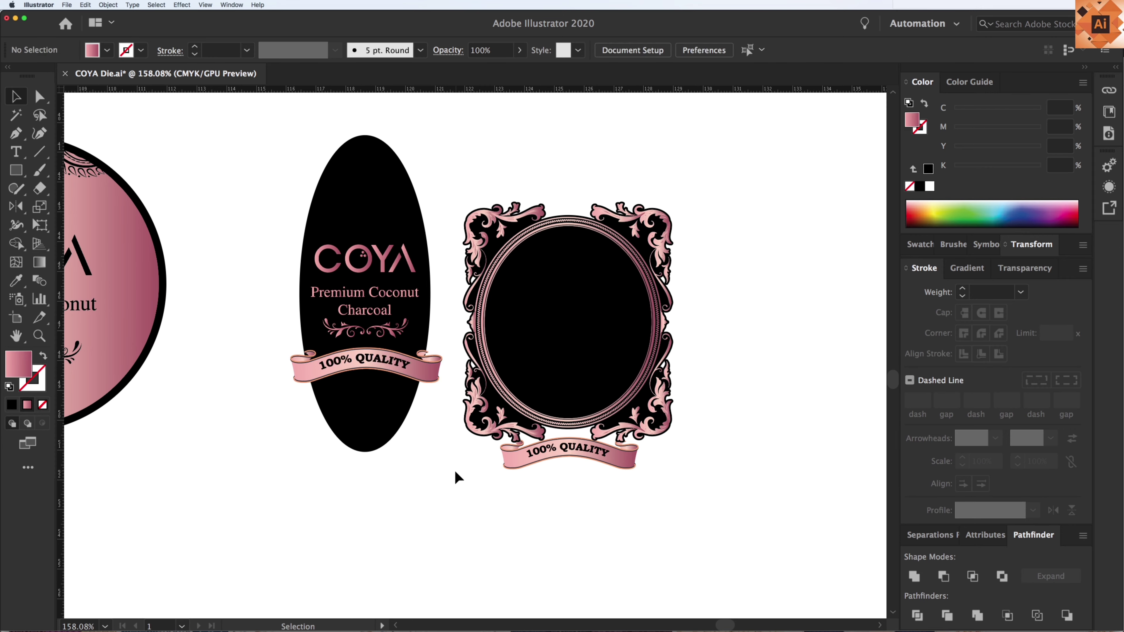
Delete the leftover ornate frame, its black oval and its ribbon beside the black ellipse
{"action": "left_click_drag", "start_coordinate": [434, 467], "coordinate": [448, 491]}
{"action": "left_click", "coordinate": [516, 252]}
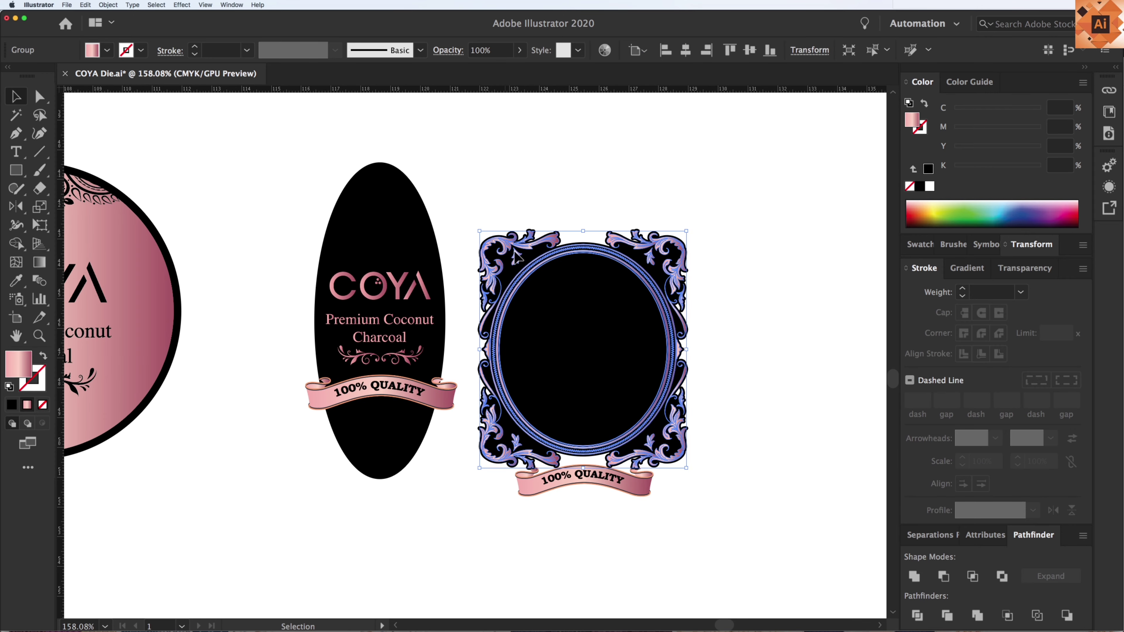
{"action": "key", "text": "Delete"}
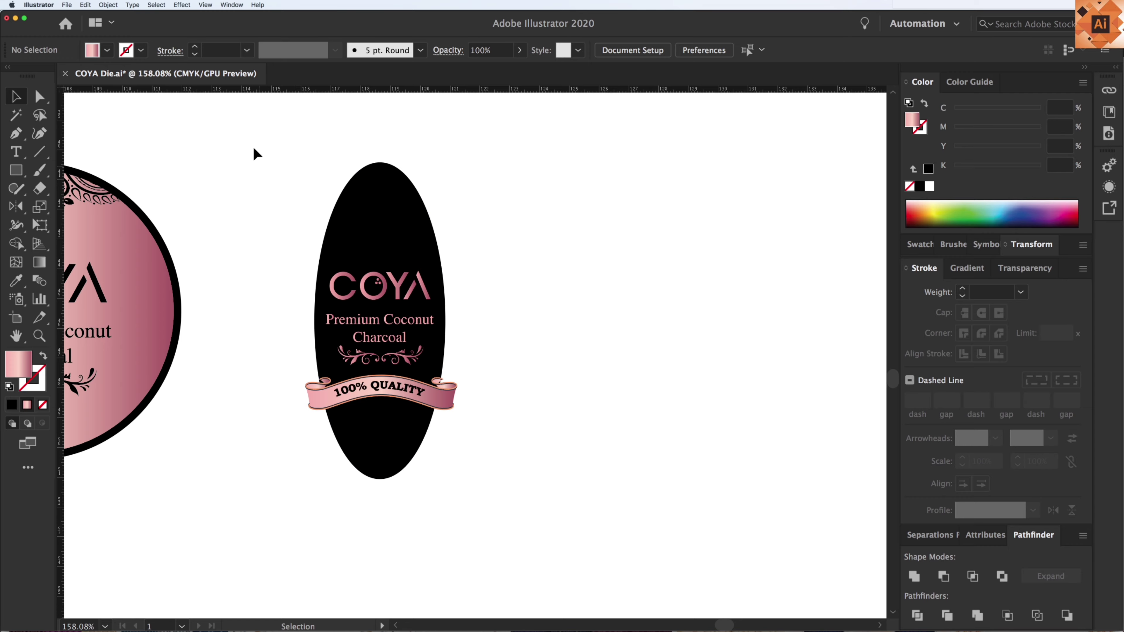
Duplicate the "100% QUALITY" ribbon on the ellipse and align the copy exactly over the original
{"action": "key", "text": "z"}
{"action": "left_click_drag", "start_coordinate": [253, 147], "coordinate": [517, 451]}
{"action": "key", "text": "v"}
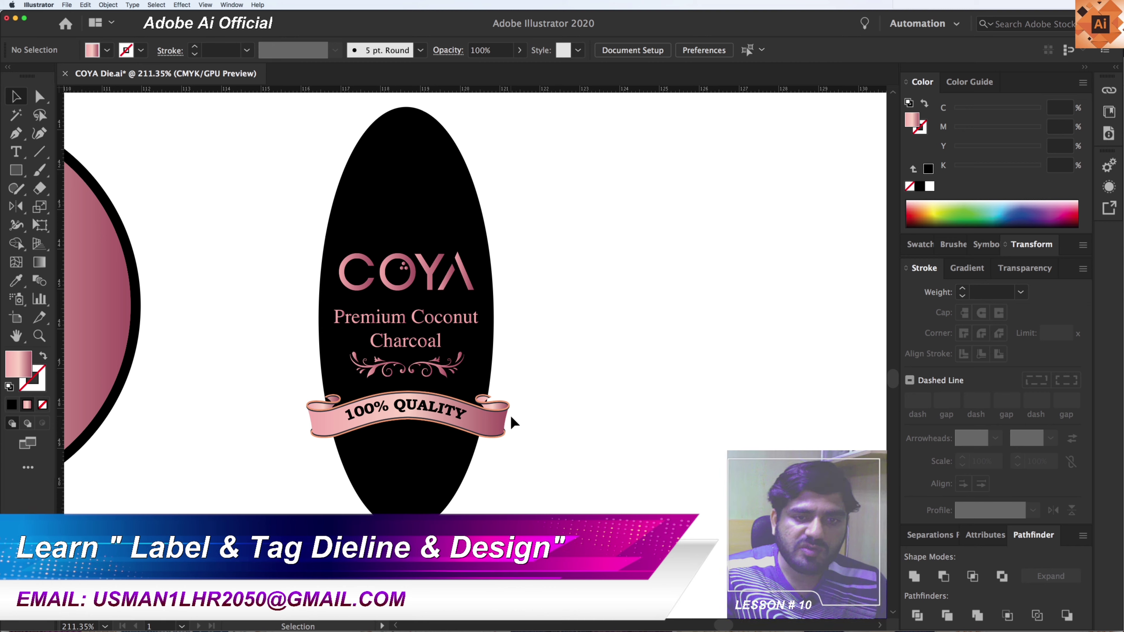
{"action": "left_click_drag", "start_coordinate": [489, 416], "coordinate": [494, 458]}
{"action": "left_click", "coordinate": [482, 416], "text": "shift"}
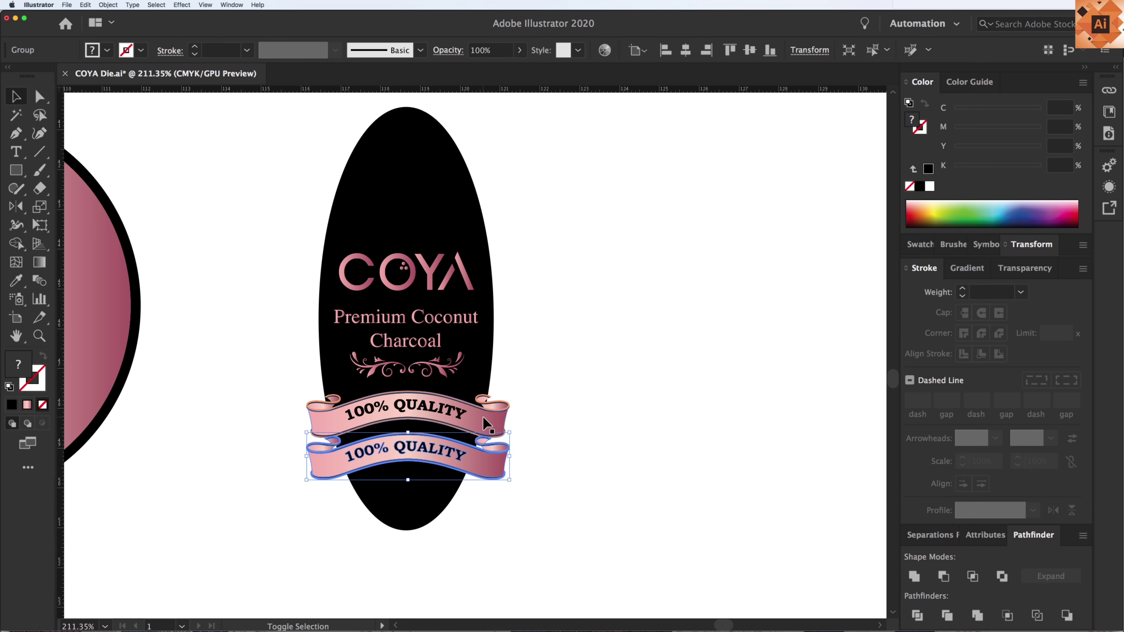
{"action": "left_click", "coordinate": [727, 51]}
{"action": "left_click", "coordinate": [635, 378]}
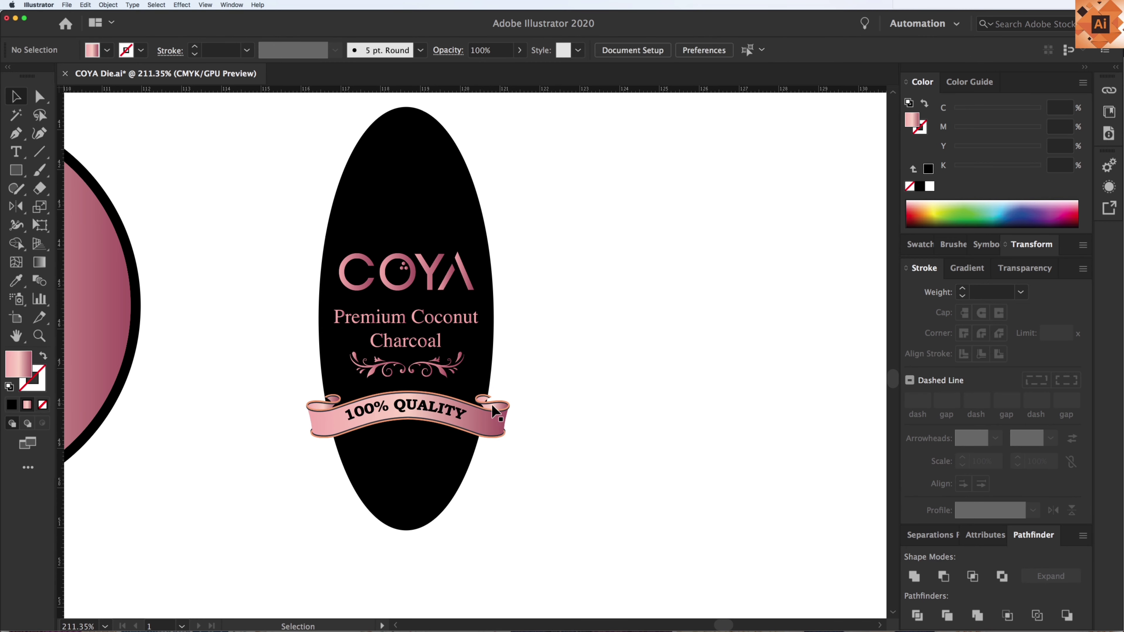
Give the ribbon copy a black fill and a 7 pt black stroke with round caps and round corners
{"action": "key", "text": "a"}
{"action": "key", "text": "v"}
{"action": "left_click", "coordinate": [483, 414]}
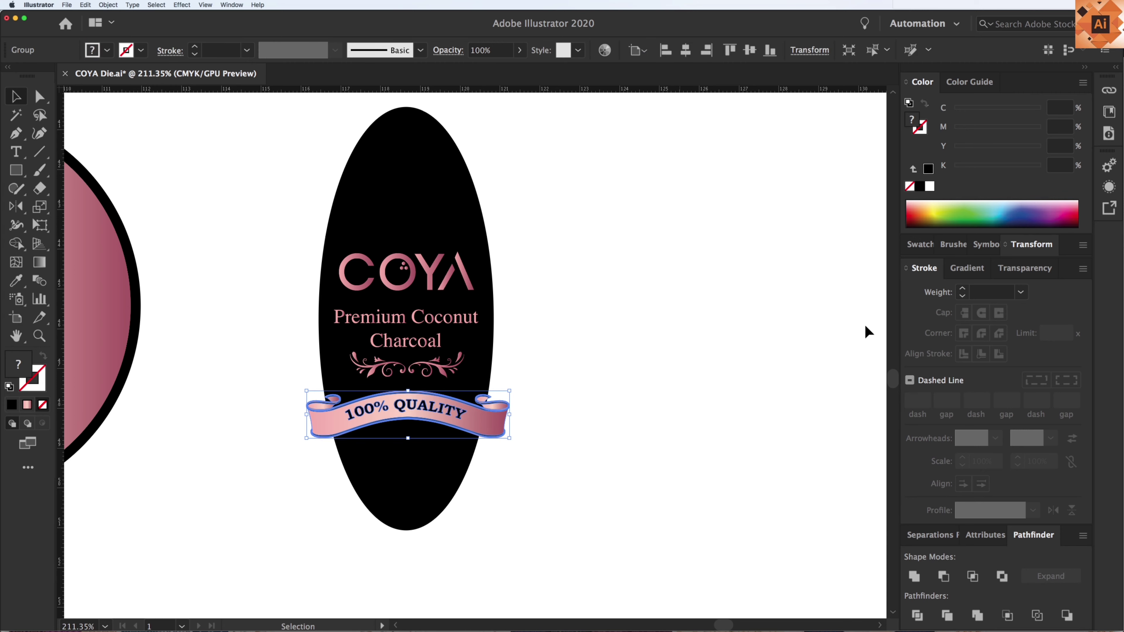
{"action": "left_click", "coordinate": [922, 186]}
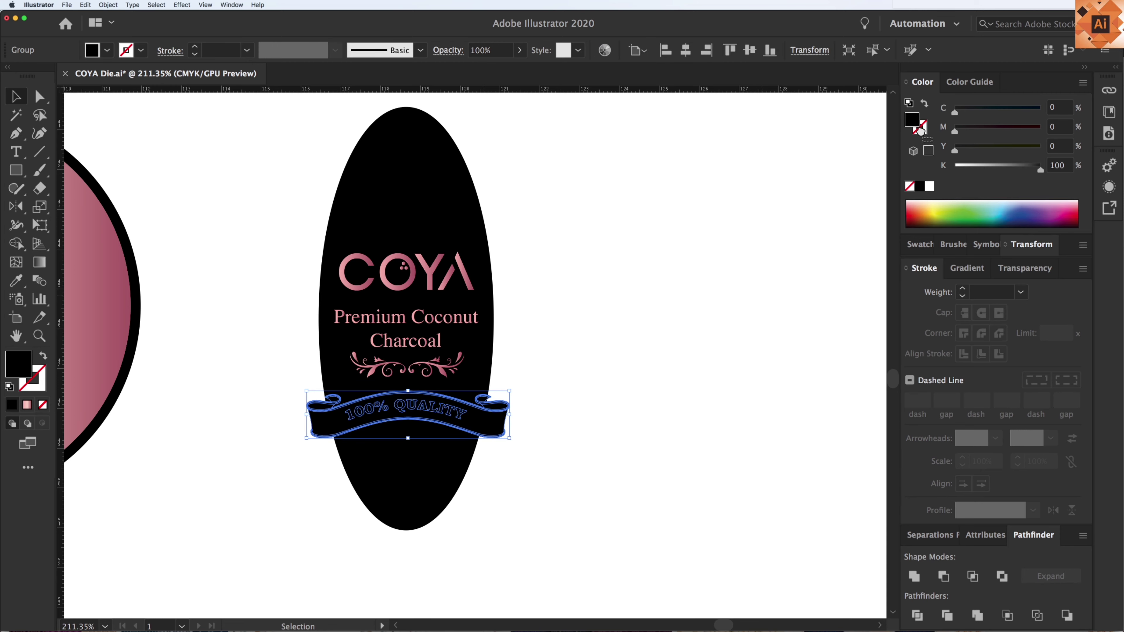
{"action": "left_click", "coordinate": [919, 186]}
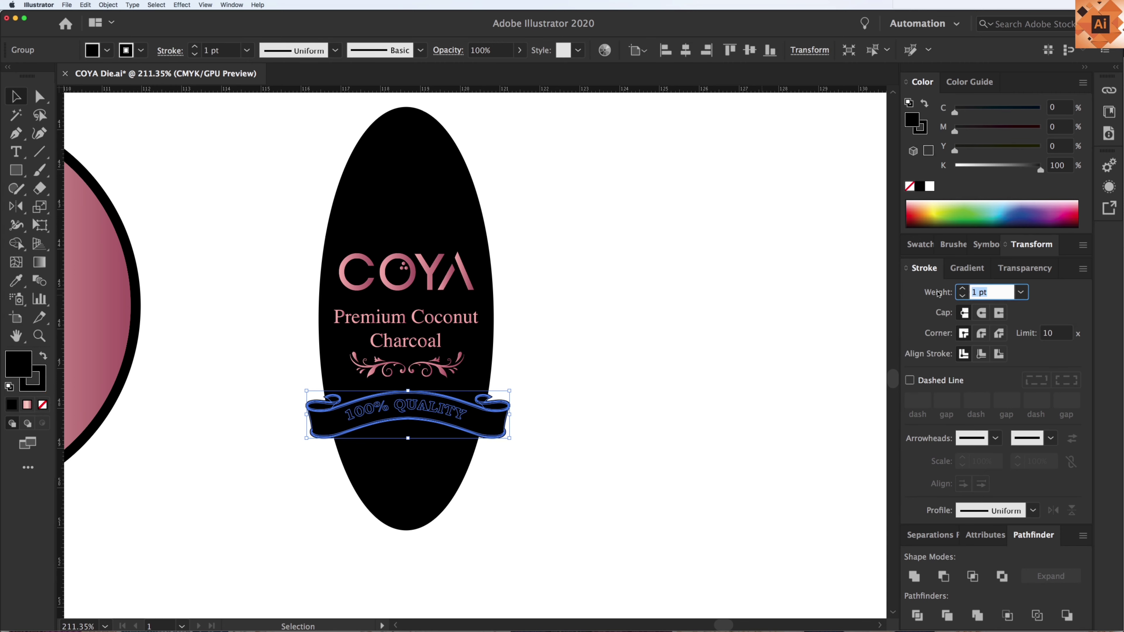
{"action": "key", "text": "Return"}
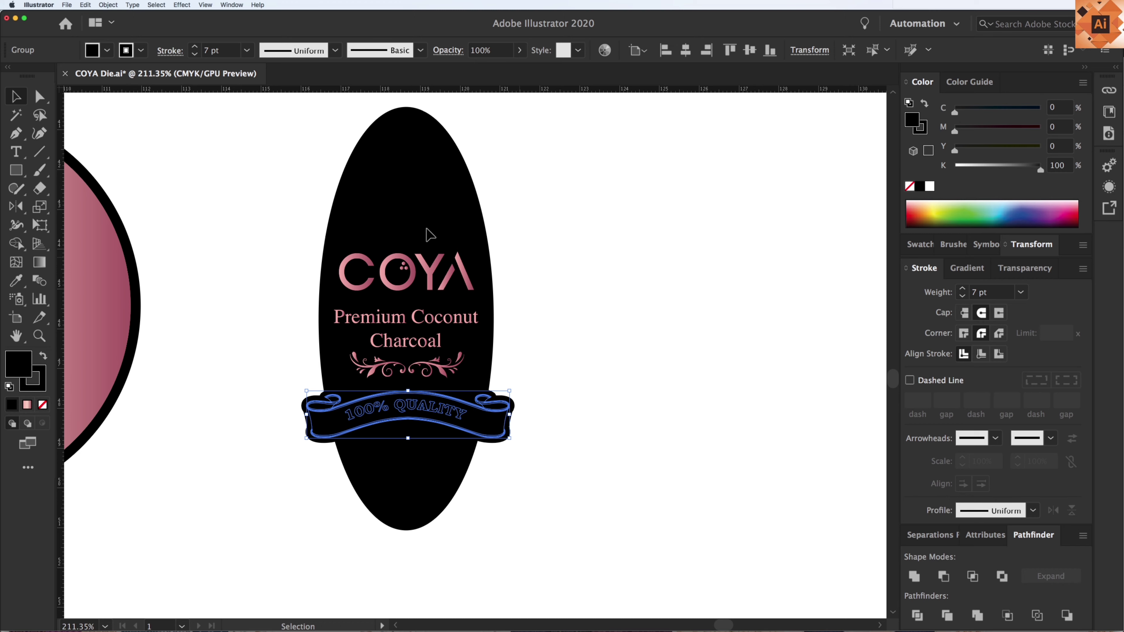
Expand the black ribbon's fill and stroke and unite all its pieces into one solid silhouette
{"action": "left_click", "coordinate": [108, 4]}
{"action": "left_click", "coordinate": [116, 102]}
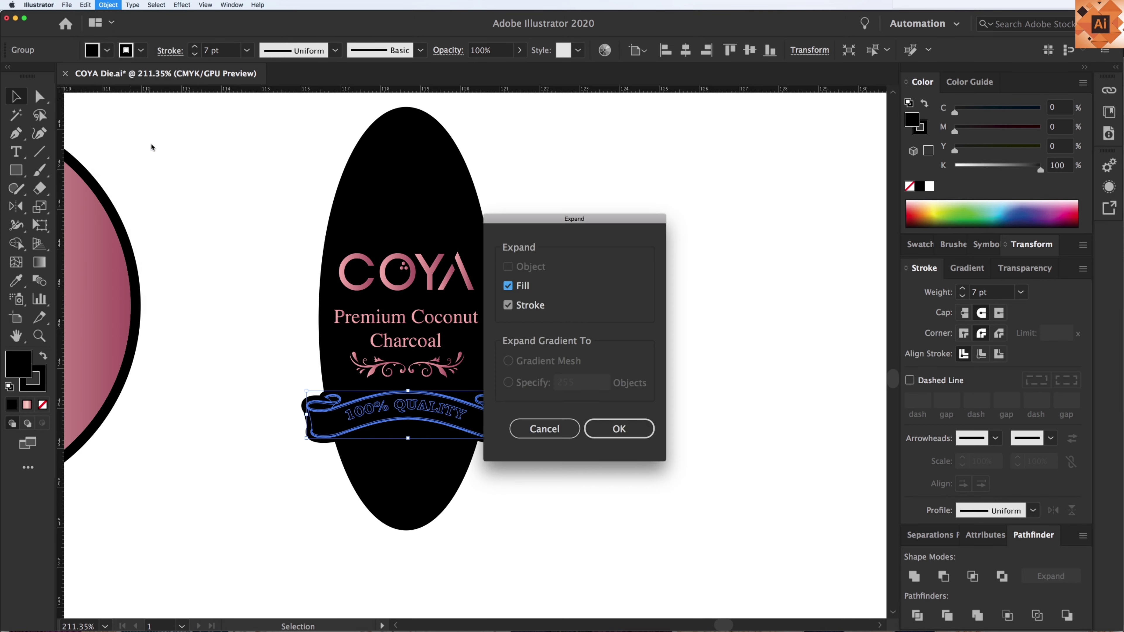
{"action": "left_click", "coordinate": [618, 428]}
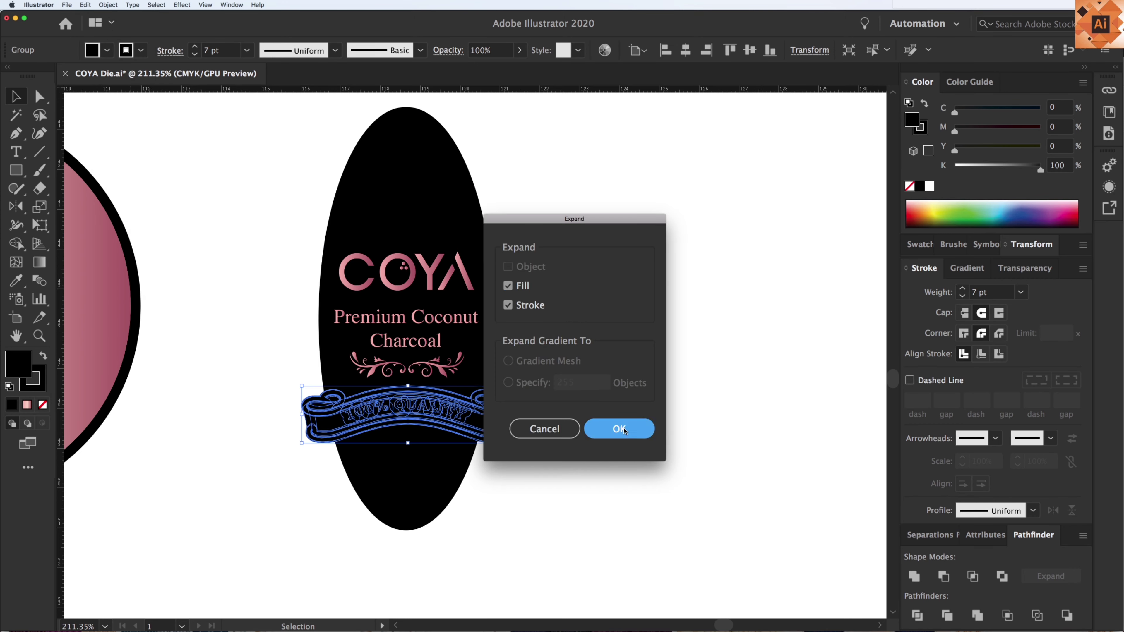
{"action": "left_click", "coordinate": [914, 576]}
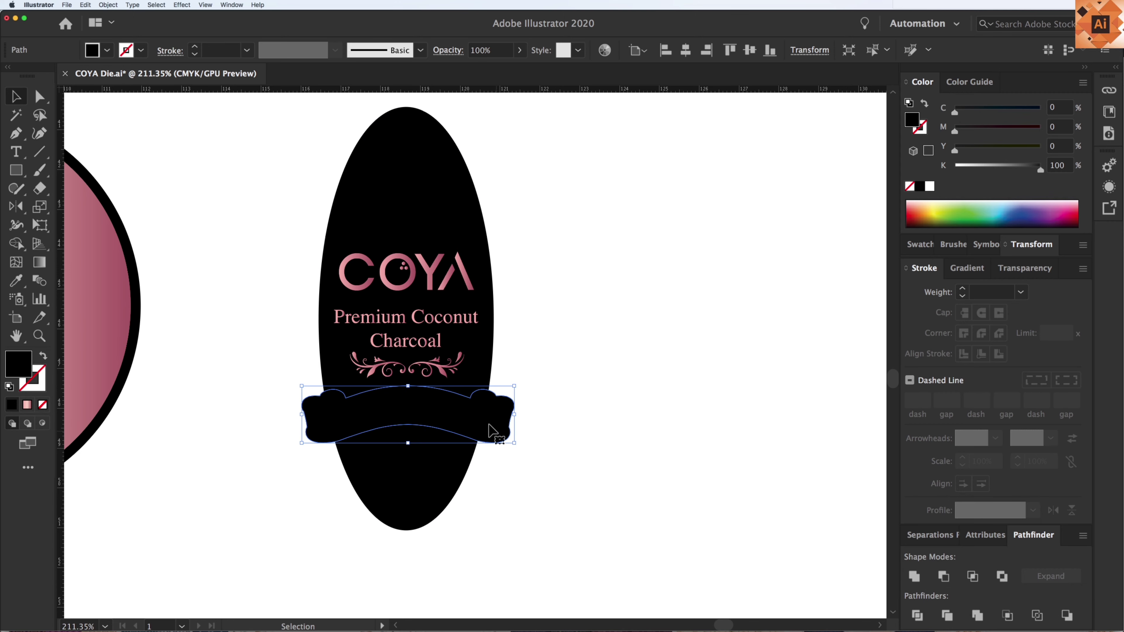
Unite the black ribbon silhouette with the black ellipse and put the pink "100% QUALITY" ribbon back in front of it
{"action": "left_click", "coordinate": [440, 460], "text": "shift"}
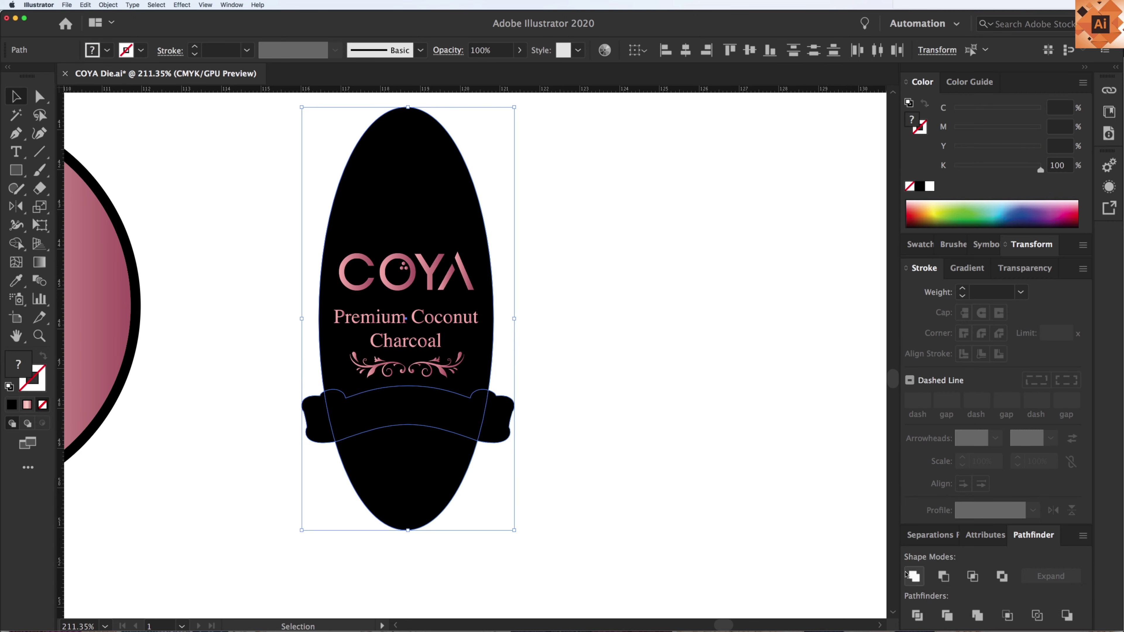
{"action": "left_click", "coordinate": [913, 576]}
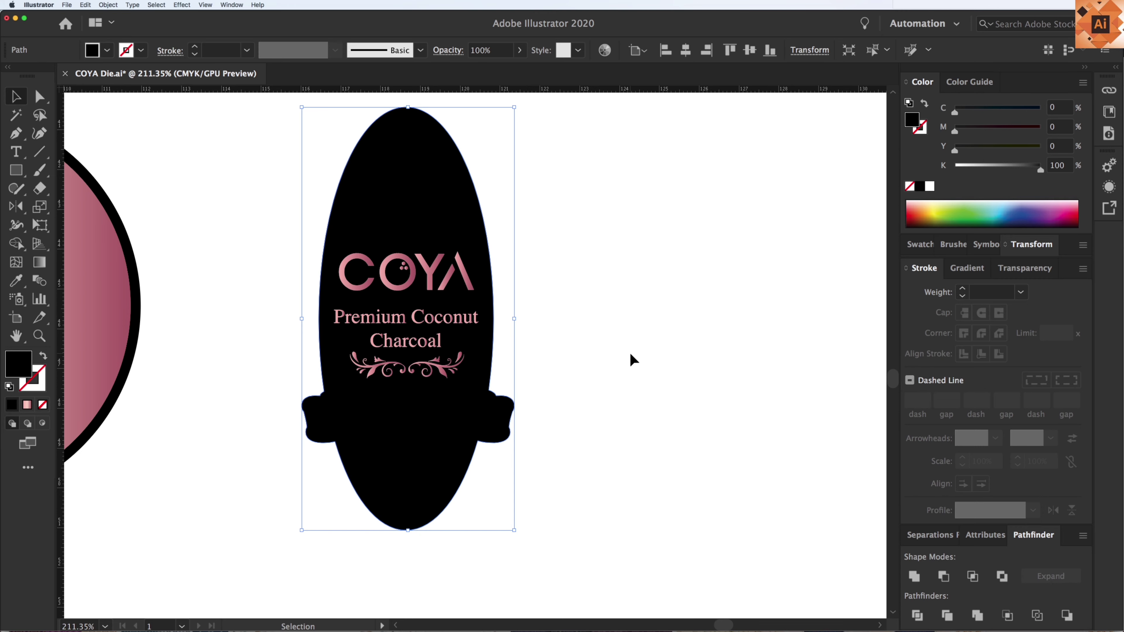
{"action": "left_click", "coordinate": [632, 360]}
{"action": "key", "text": "super+f"}
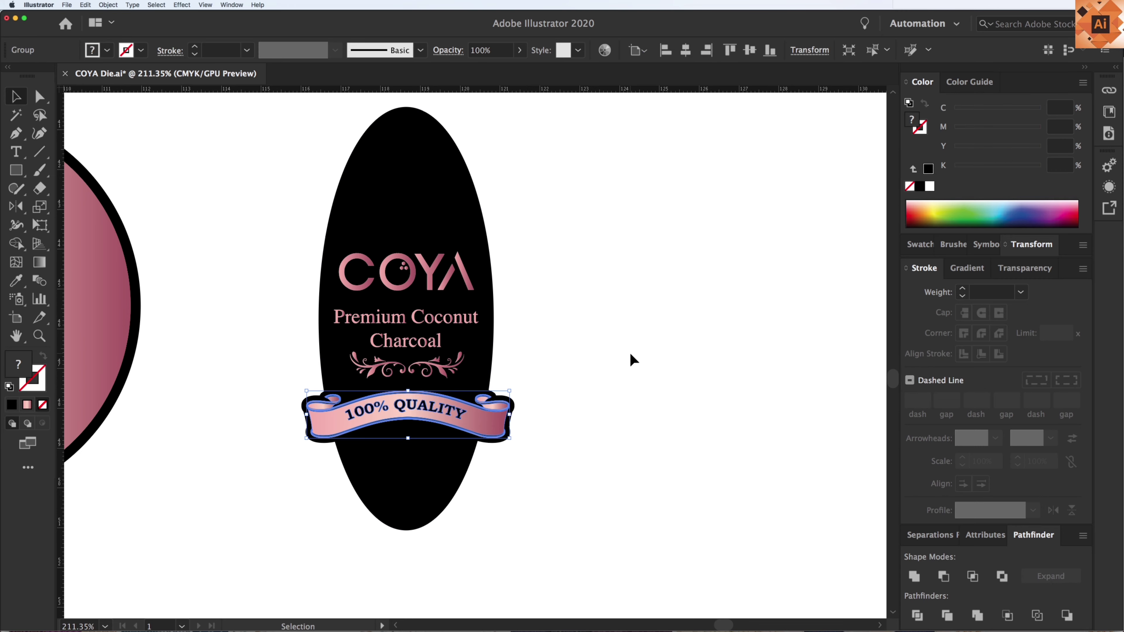
{"action": "left_click", "coordinate": [630, 353]}
Duplicate the united black label shape beside the label and give the copy no fill and a 1 pt black stroke
{"action": "left_click_drag", "start_coordinate": [487, 330], "coordinate": [651, 345]}
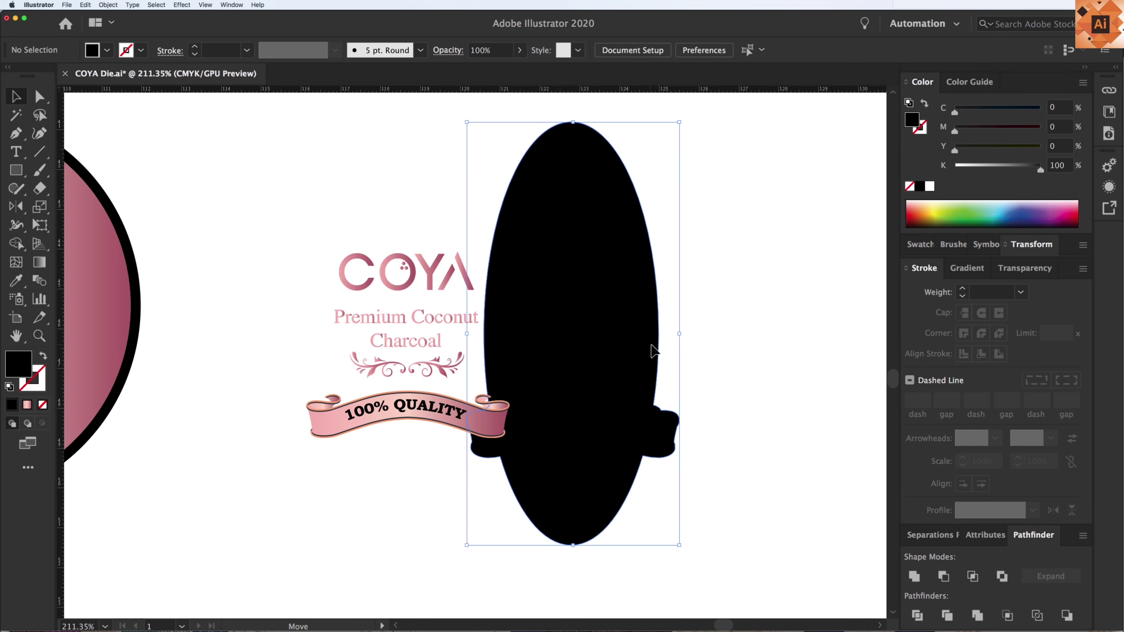
{"action": "key", "text": "super+z"}
{"action": "left_click_drag", "start_coordinate": [442, 199], "coordinate": [697, 200]}
{"action": "left_click", "coordinate": [910, 186]}
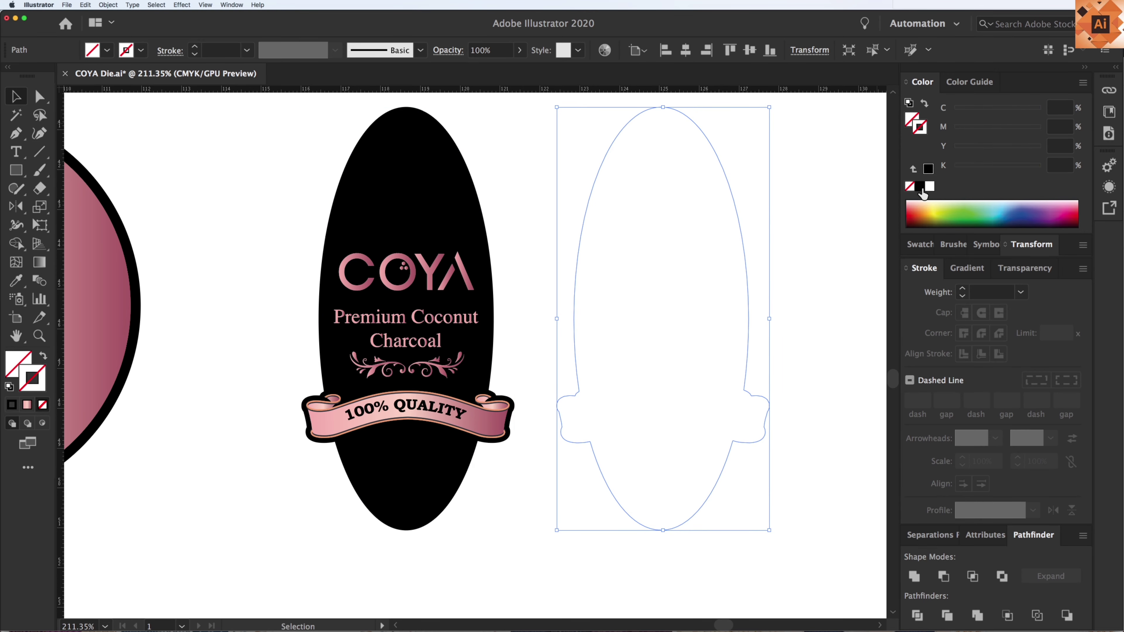
{"action": "left_click", "coordinate": [920, 186]}
{"action": "left_click", "coordinate": [671, 225]}
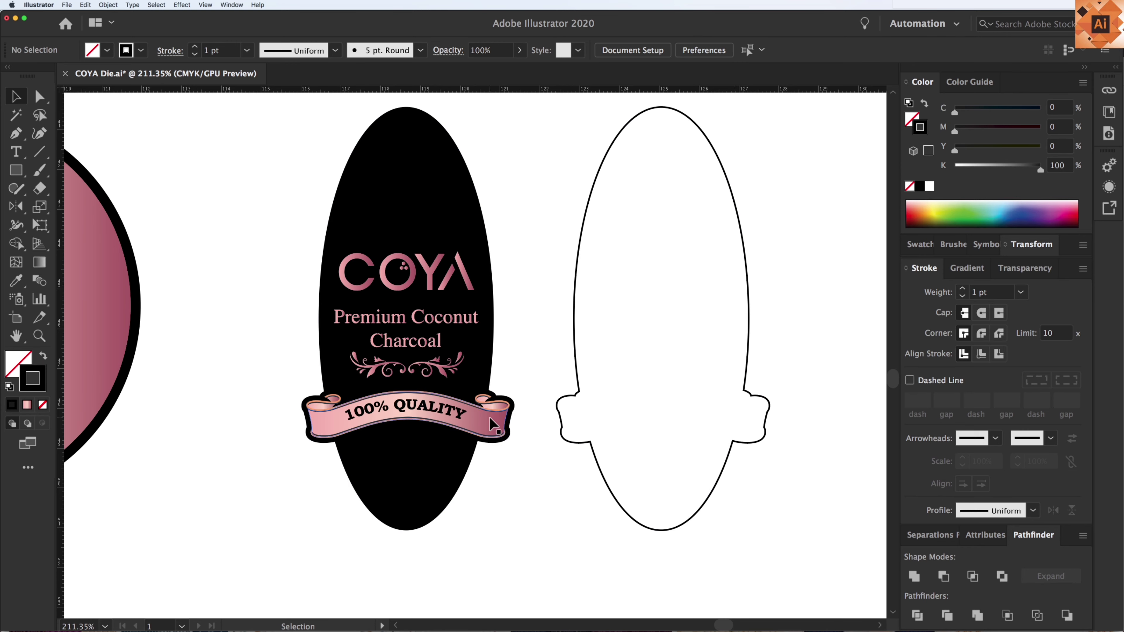
Remove the outlined copy of the elliptical label shape
{"action": "left_click_drag", "start_coordinate": [489, 418], "coordinate": [544, 461]}
{"action": "key", "text": "super+z"}
{"action": "left_click_drag", "start_coordinate": [551, 347], "coordinate": [577, 459]}
{"action": "key", "text": "super+x"}
Copy the magenta bottle label outline from the bottle photo down beside the elliptical label
{"action": "key", "text": "super+minus"}
{"action": "key", "text": "super+minus"}
{"action": "key", "text": "super+minus"}
{"action": "key", "text": "super+minus"}
{"action": "key", "text": "super+minus"}
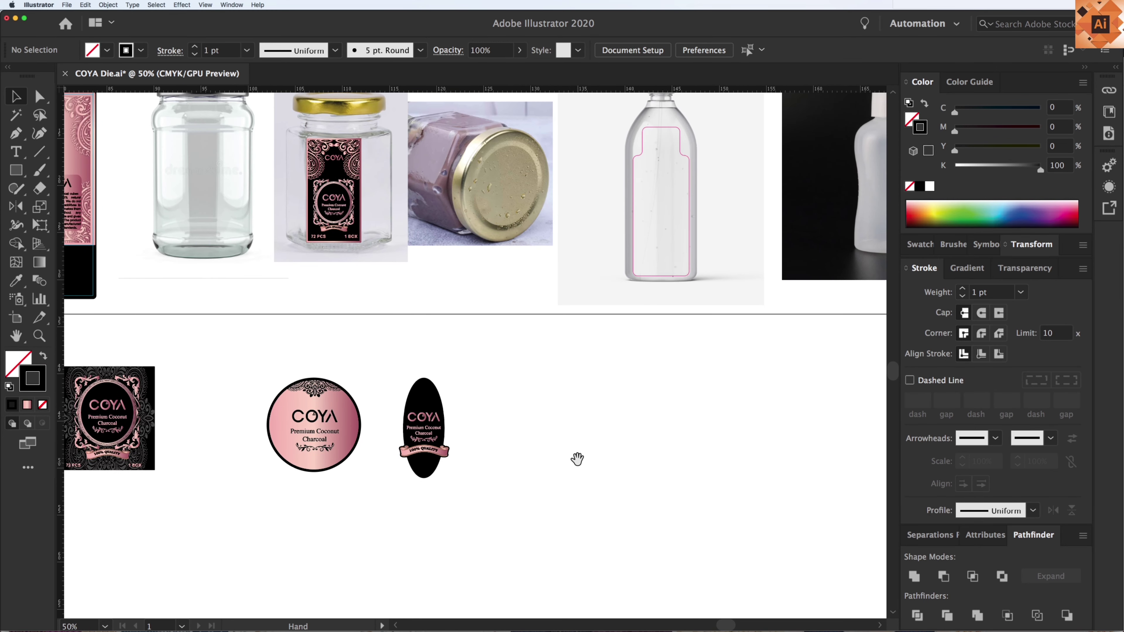
{"action": "left_click_drag", "start_coordinate": [657, 164], "coordinate": [522, 380]}
{"action": "mouse_move", "coordinate": [617, 401]}
{"action": "left_mouse_down"}
{"action": "mouse_move", "coordinate": [524, 419]}
{"action": "mouse_move", "coordinate": [666, 410]}
{"action": "left_mouse_up"}
{"action": "left_click_drag", "start_coordinate": [266, 383], "coordinate": [271, 378]}
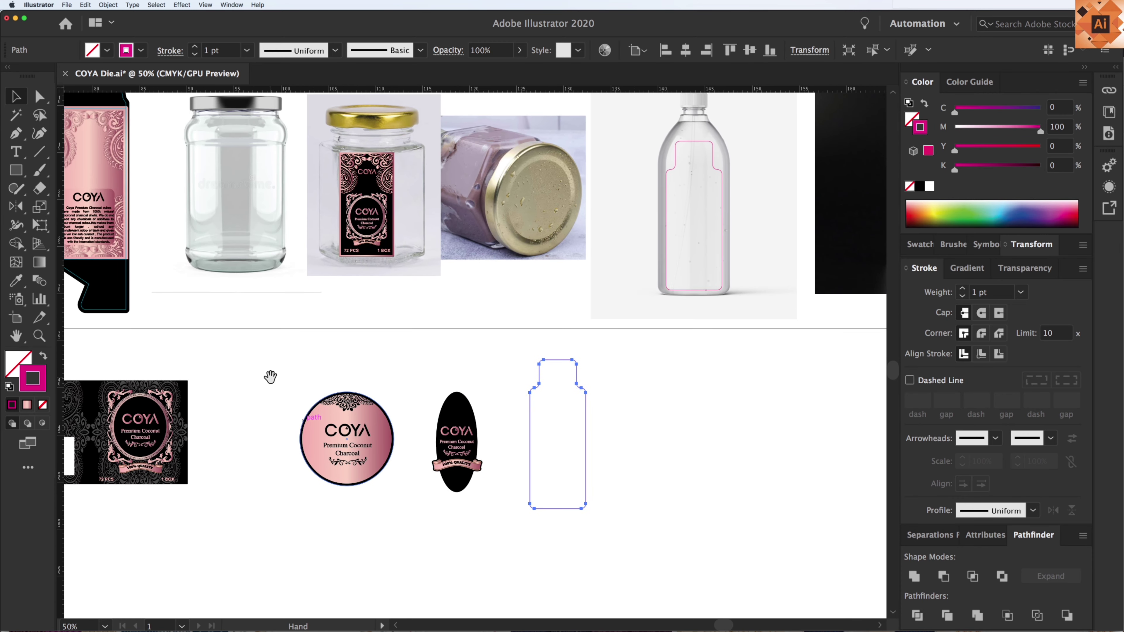
Fill the copied bottle outline with the black sampled from the elliptical label, without a stroke
{"action": "key", "text": "i"}
{"action": "left_click", "coordinate": [456, 416]}
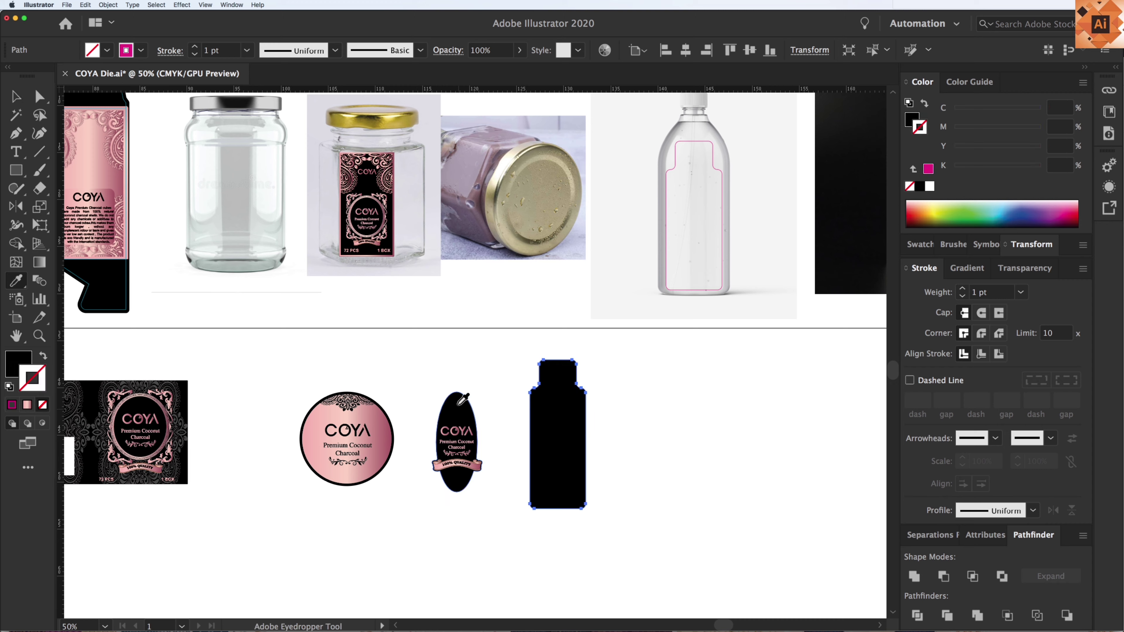
{"action": "key", "text": "v"}
{"action": "left_click", "coordinate": [248, 363]}
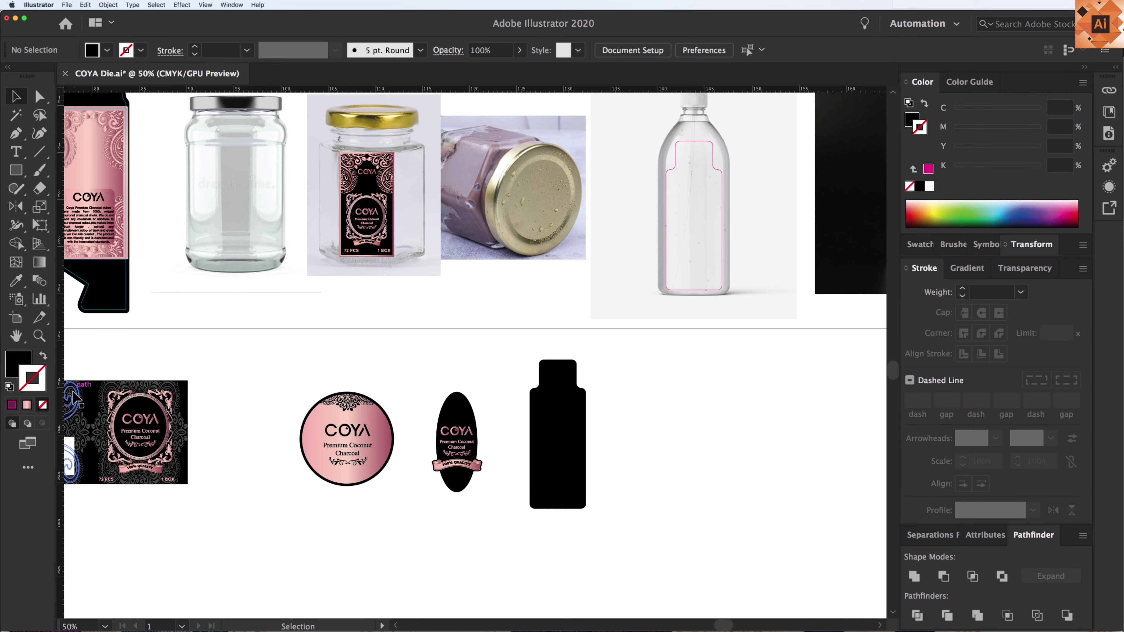
Copy the dark grey ornamental pattern from the wide label onto the black bottle-shaped label
{"action": "left_click_drag", "start_coordinate": [79, 406], "coordinate": [589, 413]}
{"action": "key", "text": "z"}
{"action": "left_click_drag", "start_coordinate": [647, 508], "coordinate": [676, 556]}
{"action": "key", "text": "v"}
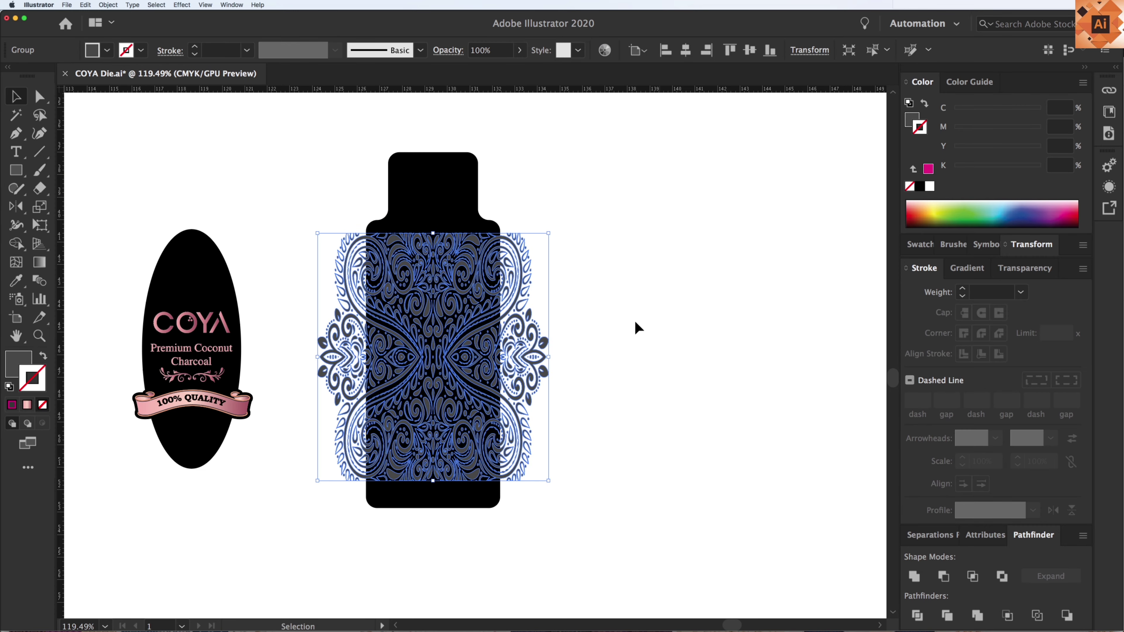
Stretch the ornamental pattern to the full height of the bottle shape and widen it slightly about its centre
{"action": "left_click_drag", "start_coordinate": [432, 233], "coordinate": [441, 197]}
{"action": "left_click_drag", "start_coordinate": [530, 297], "coordinate": [530, 288]}
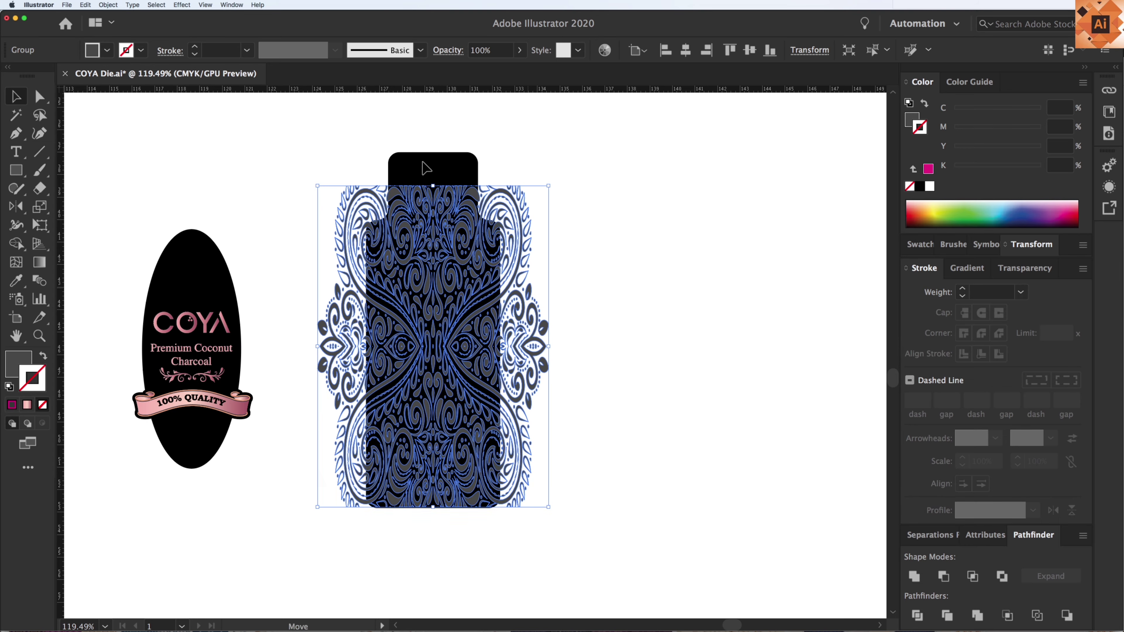
{"action": "left_click_drag", "start_coordinate": [434, 186], "coordinate": [436, 153]}
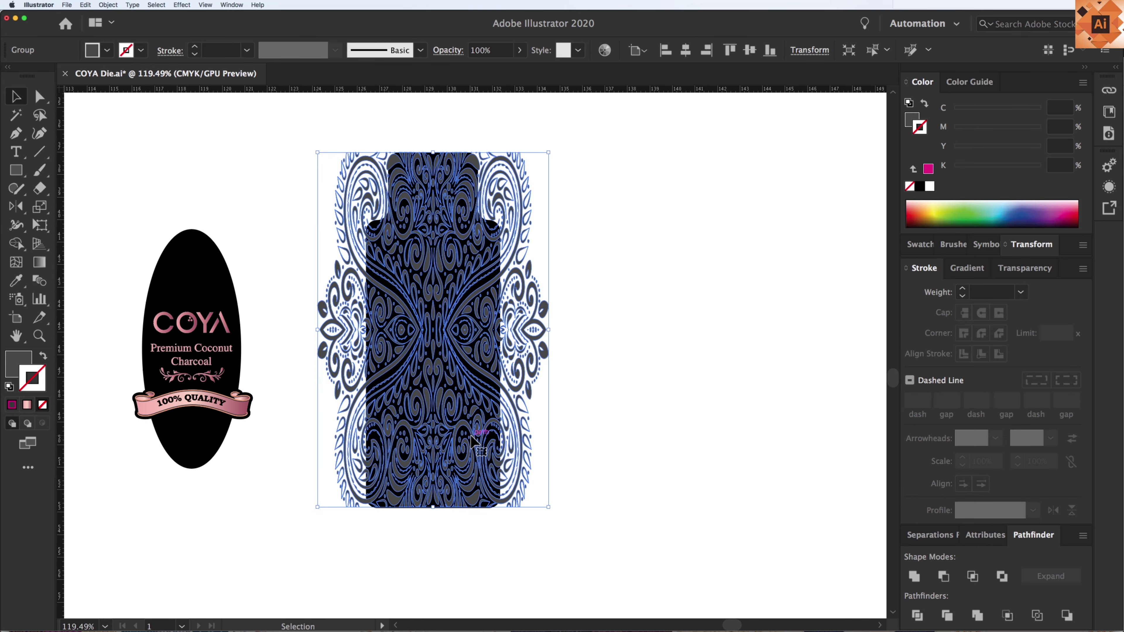
{"action": "left_click_drag", "start_coordinate": [549, 330], "coordinate": [558, 330]}
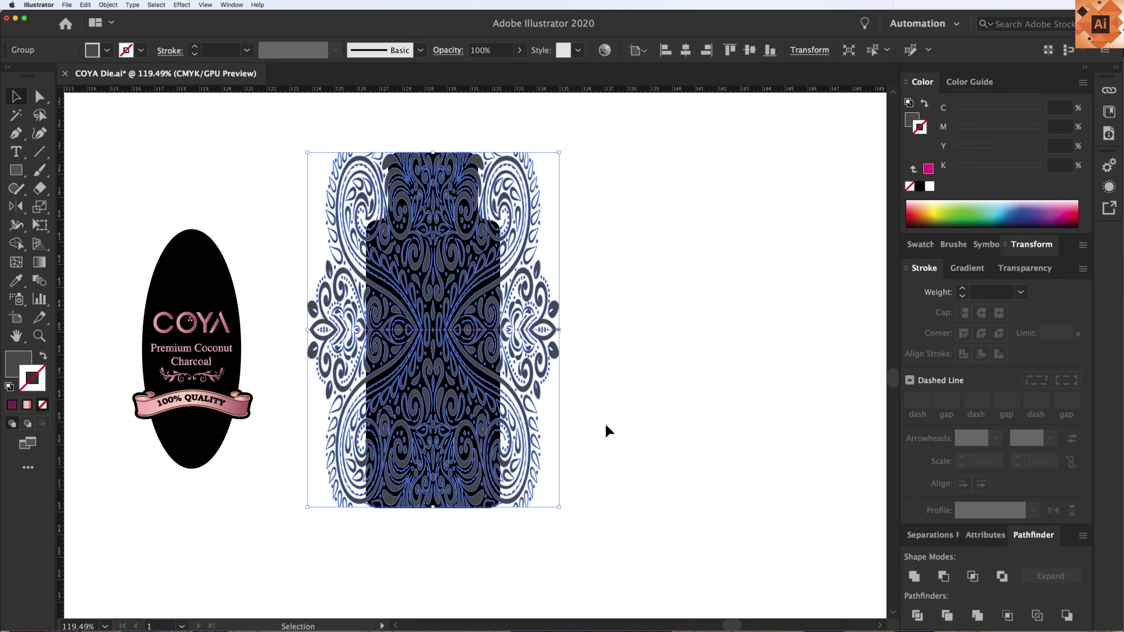
{"action": "left_click", "coordinate": [593, 450]}
Send the ornamental pattern behind the bottle shape and crop it to the shape's outline, keeping a black background
{"action": "left_click", "coordinate": [526, 354]}
{"action": "key", "text": "super+shift+bracketleft"}
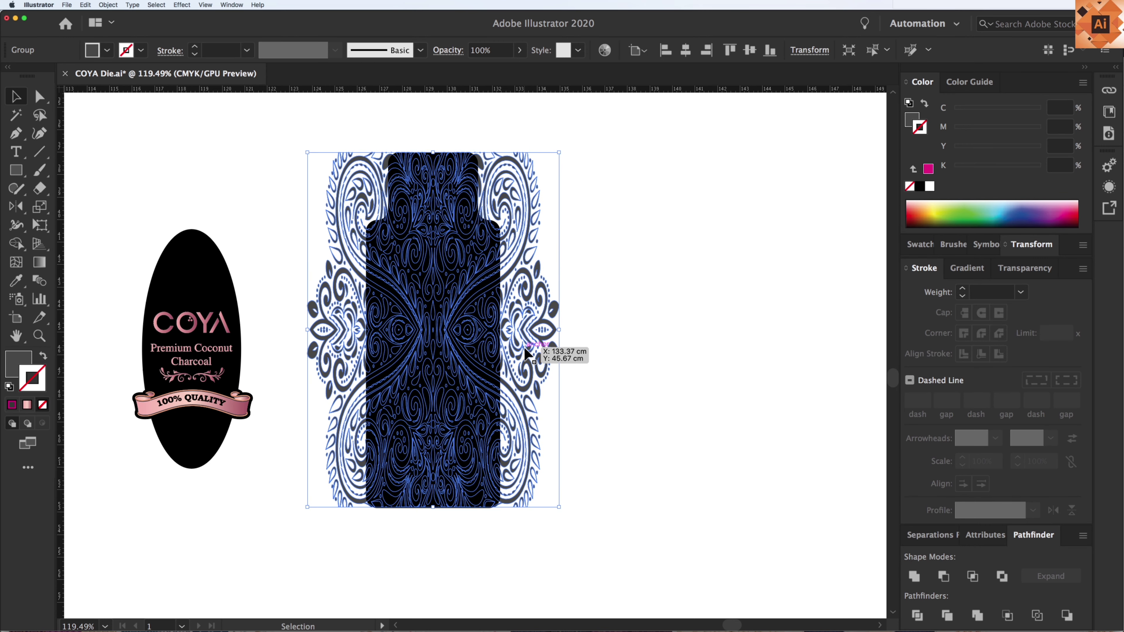
{"action": "left_click", "coordinate": [533, 325]}
{"action": "left_click", "coordinate": [451, 330]}
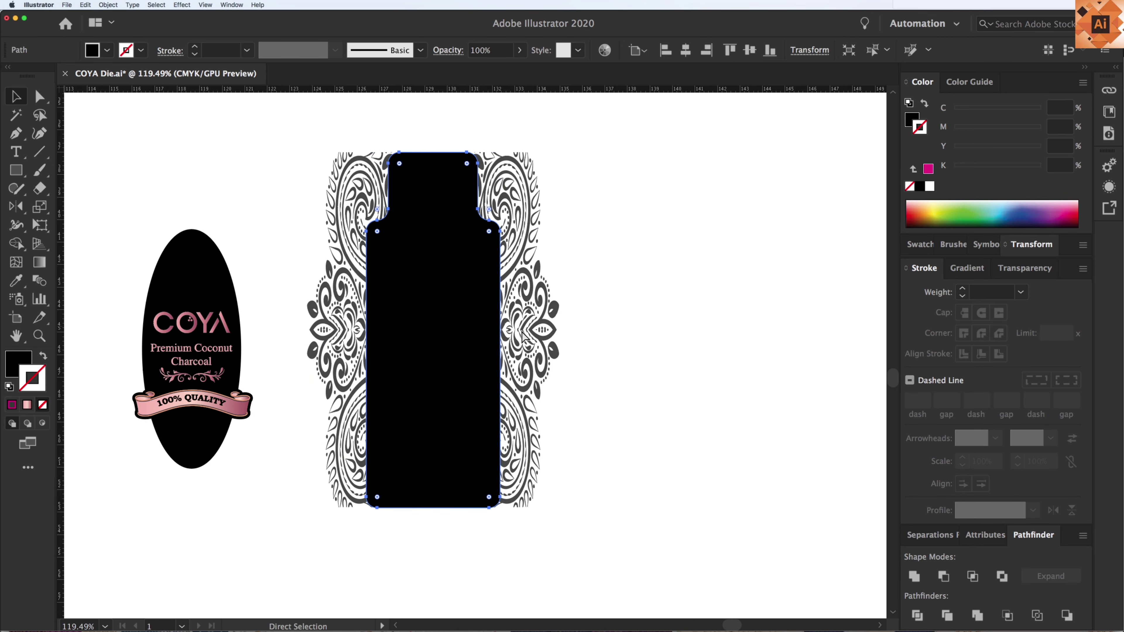
{"action": "left_click_drag", "start_coordinate": [634, 331], "coordinate": [452, 314]}
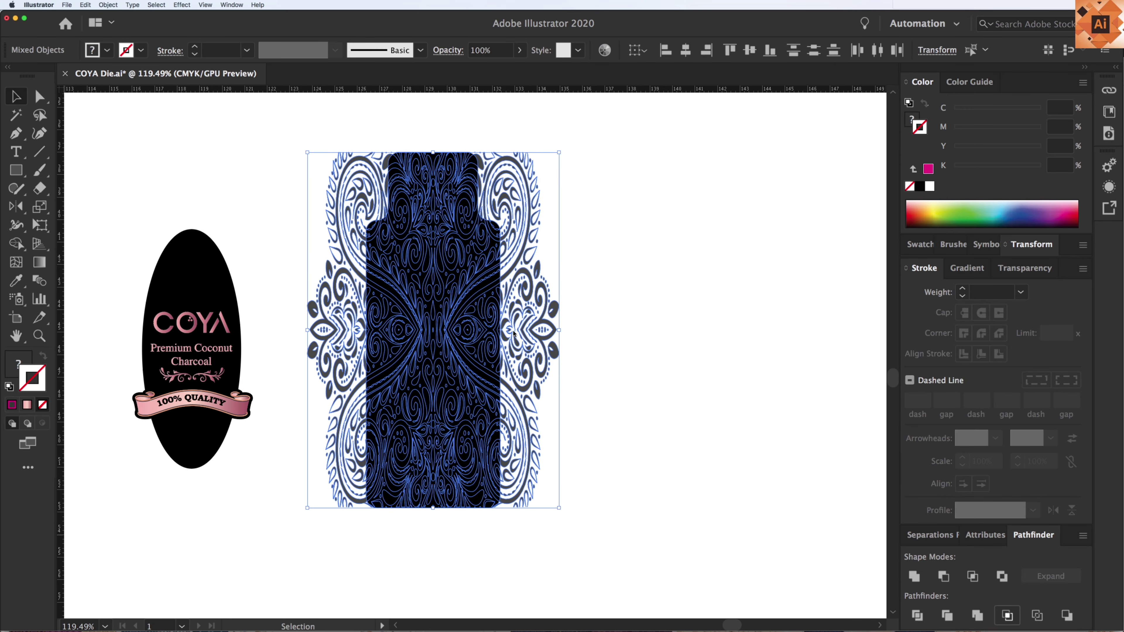
{"action": "left_click", "coordinate": [514, 360]}
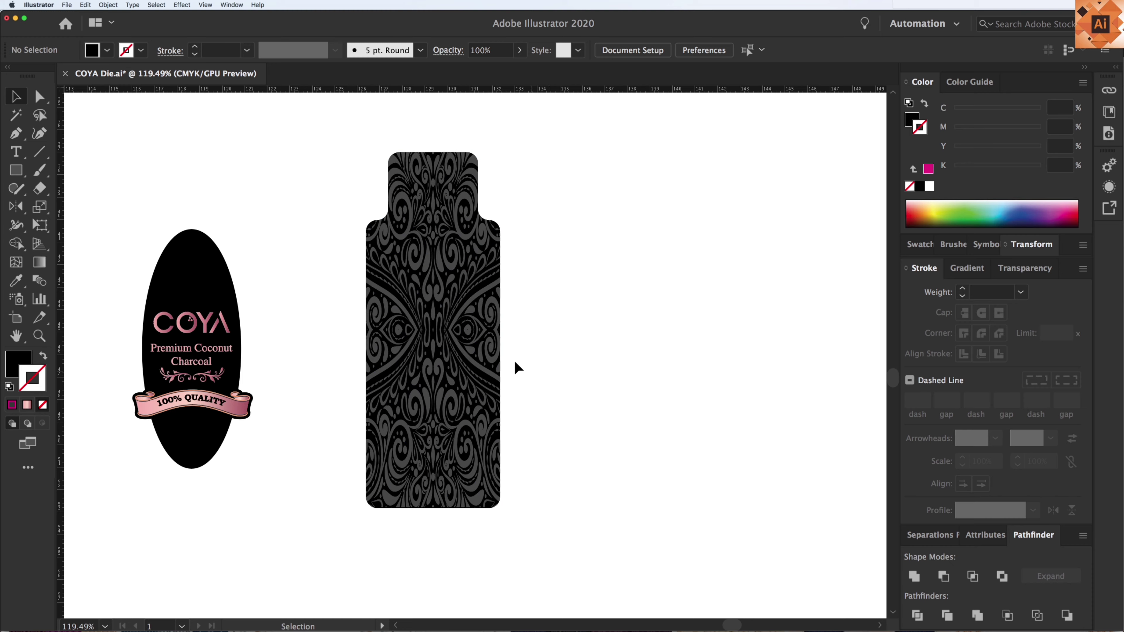
Copy the ornate COYA emblem with its "100% QUALITY" ribbon from the wide label onto the patterned bottle label
{"action": "scroll", "coordinate": [509, 355], "scroll_direction": "down", "scroll_amount": 5, "text": "alt"}
{"action": "left_click_drag", "start_coordinate": [496, 353], "coordinate": [498, 379]}
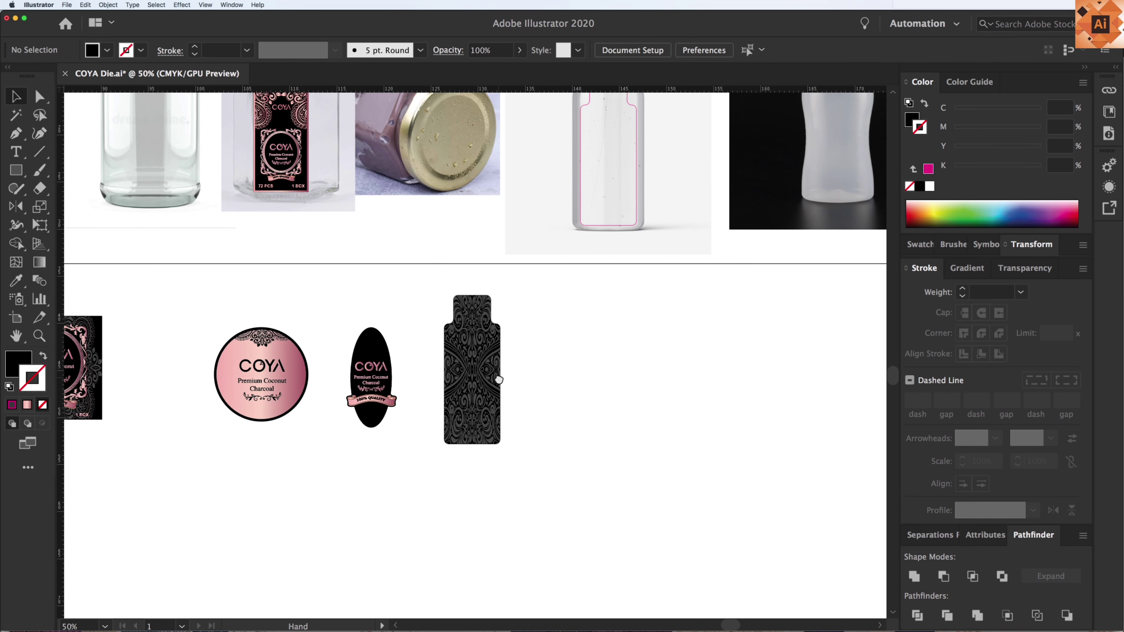
{"action": "left_click_drag", "start_coordinate": [227, 330], "coordinate": [290, 361]}
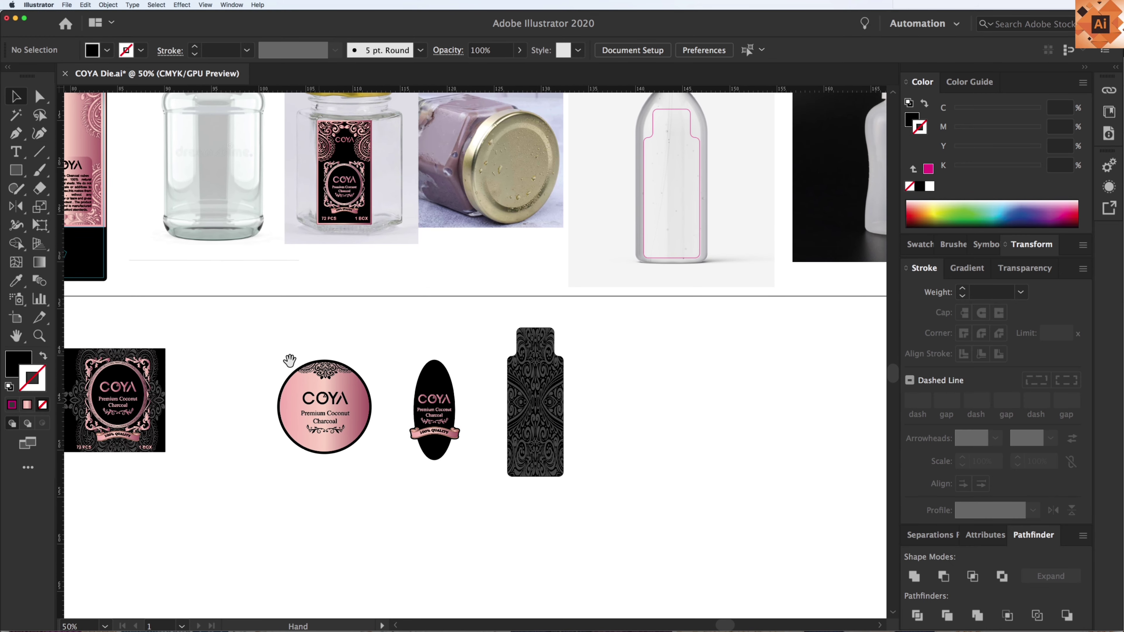
{"action": "left_click", "coordinate": [138, 387]}
{"action": "left_click_drag", "start_coordinate": [595, 417], "coordinate": [540, 398]}
{"action": "key", "text": "z"}
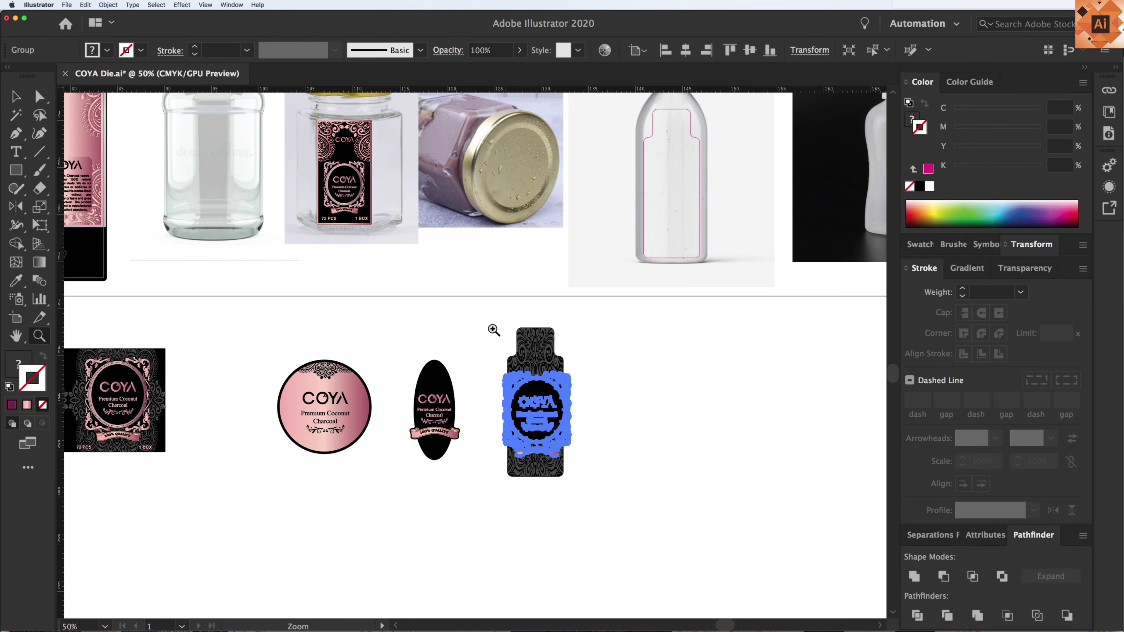
{"action": "left_click_drag", "start_coordinate": [614, 432], "coordinate": [672, 432]}
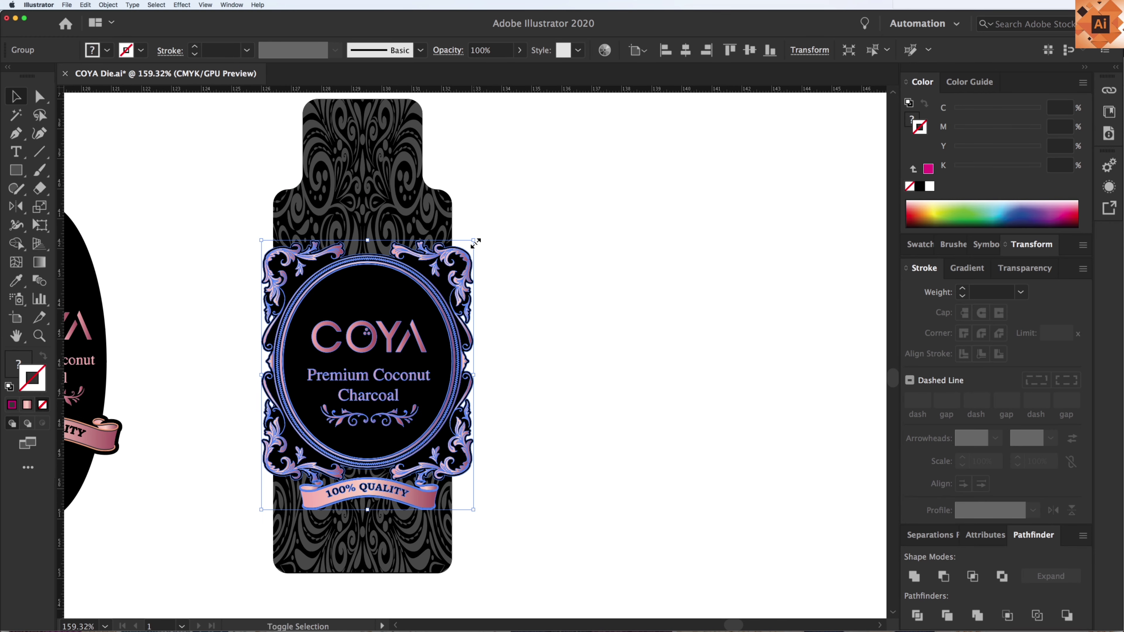
Scale the COYA emblem down to fit inside the bottle label's width and centre it on the body of the label
{"action": "left_click_drag", "start_coordinate": [475, 243], "coordinate": [433, 266]}
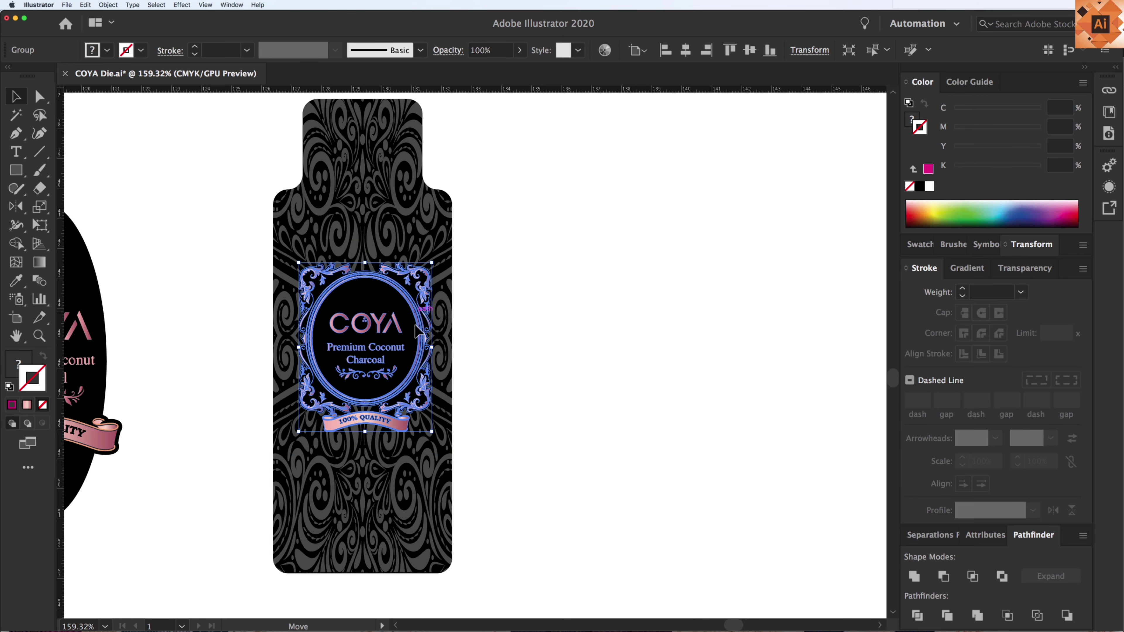
{"action": "left_click_drag", "start_coordinate": [418, 331], "coordinate": [419, 348]}
{"action": "left_click_drag", "start_coordinate": [431, 278], "coordinate": [438, 271]}
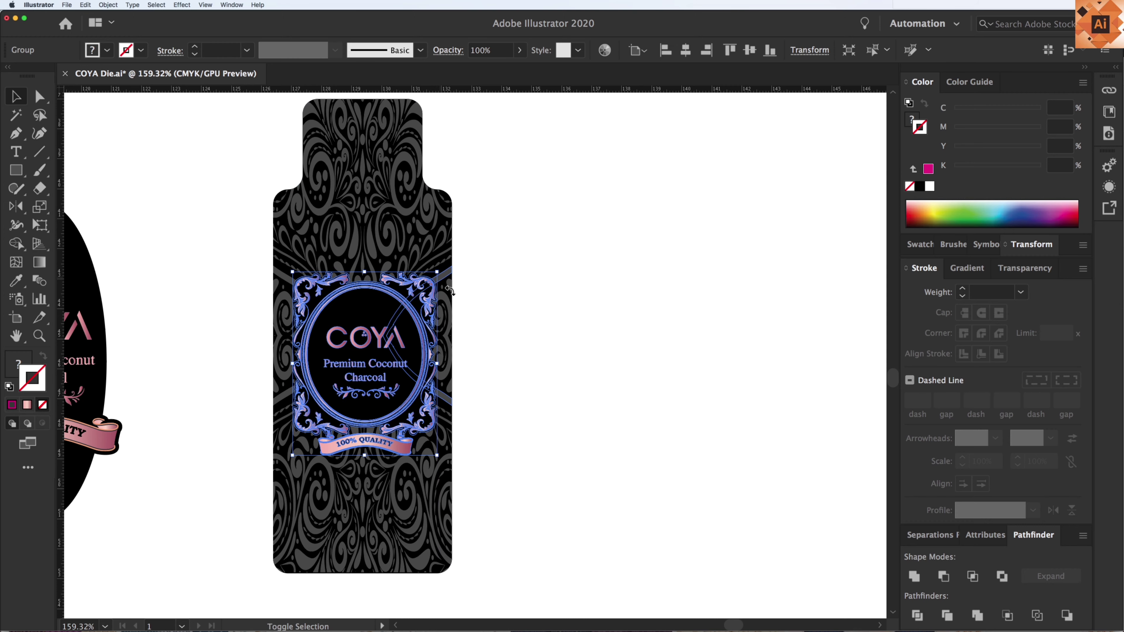
{"action": "key", "text": "Left"}
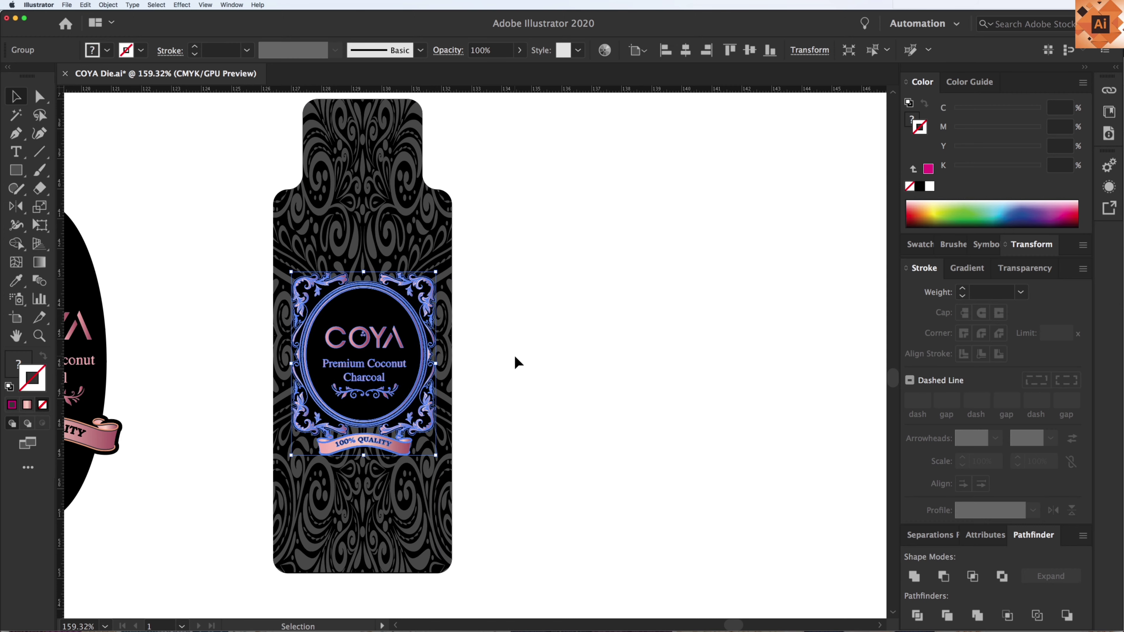
{"action": "left_click", "coordinate": [515, 362]}
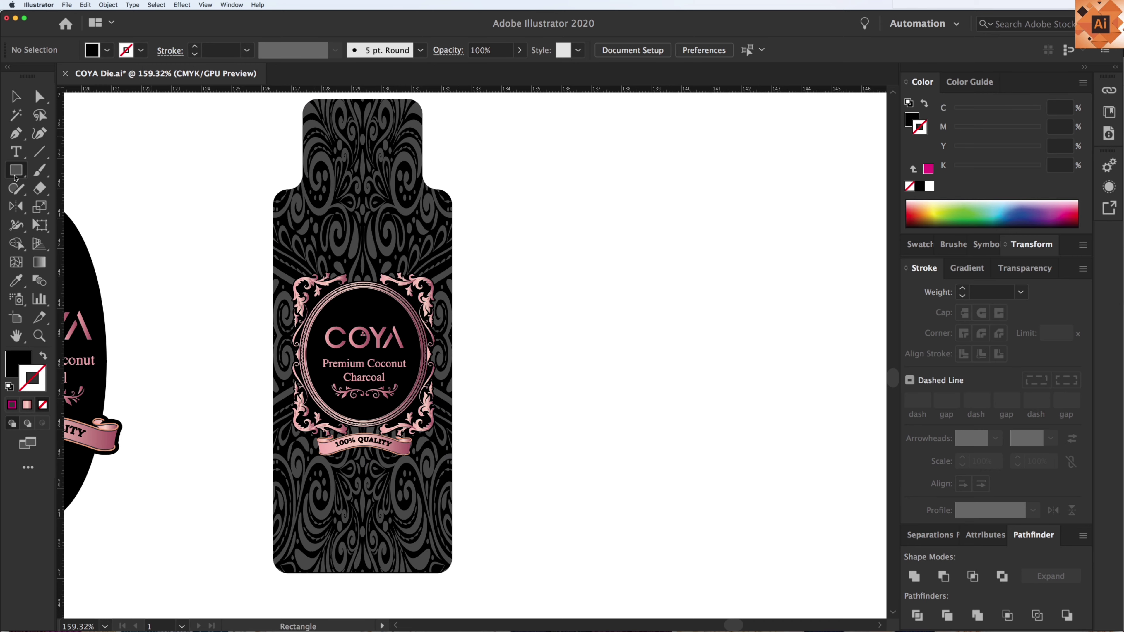
Draw a rectangle over the upper part of the bottle label and crop the ornamental pattern to it, leaving the lower part plain black
{"action": "scroll", "coordinate": [235, 266], "scroll_direction": "up", "scroll_amount": 1}
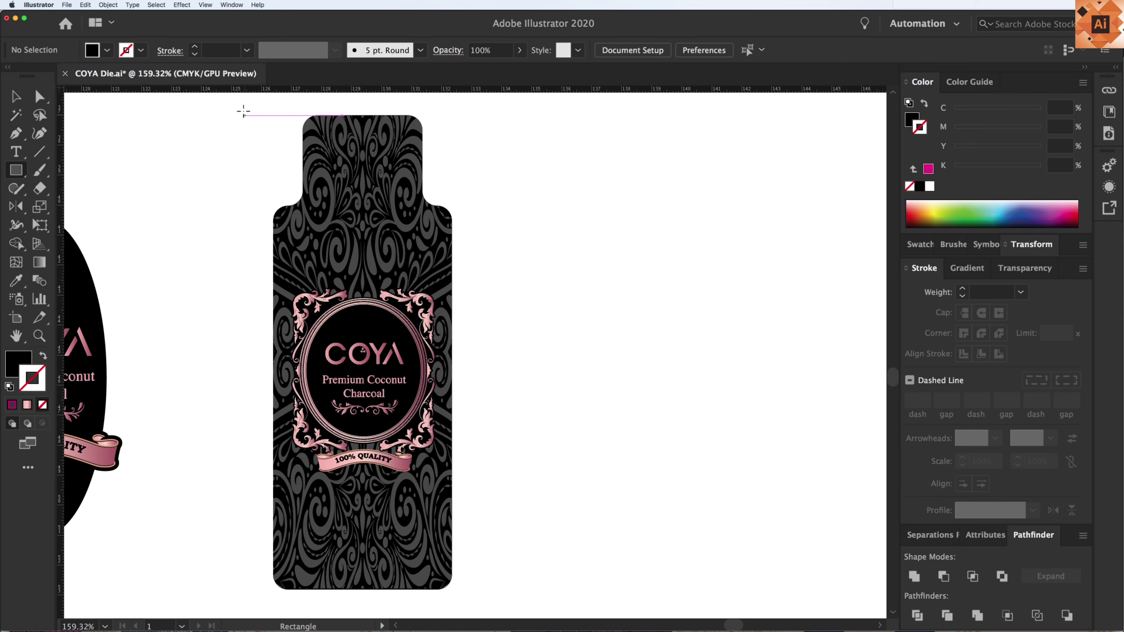
{"action": "mouse_move", "coordinate": [243, 111]}
{"action": "left_mouse_down"}
{"action": "mouse_move", "coordinate": [494, 308]}
{"action": "mouse_move", "coordinate": [504, 372]}
{"action": "left_mouse_up"}
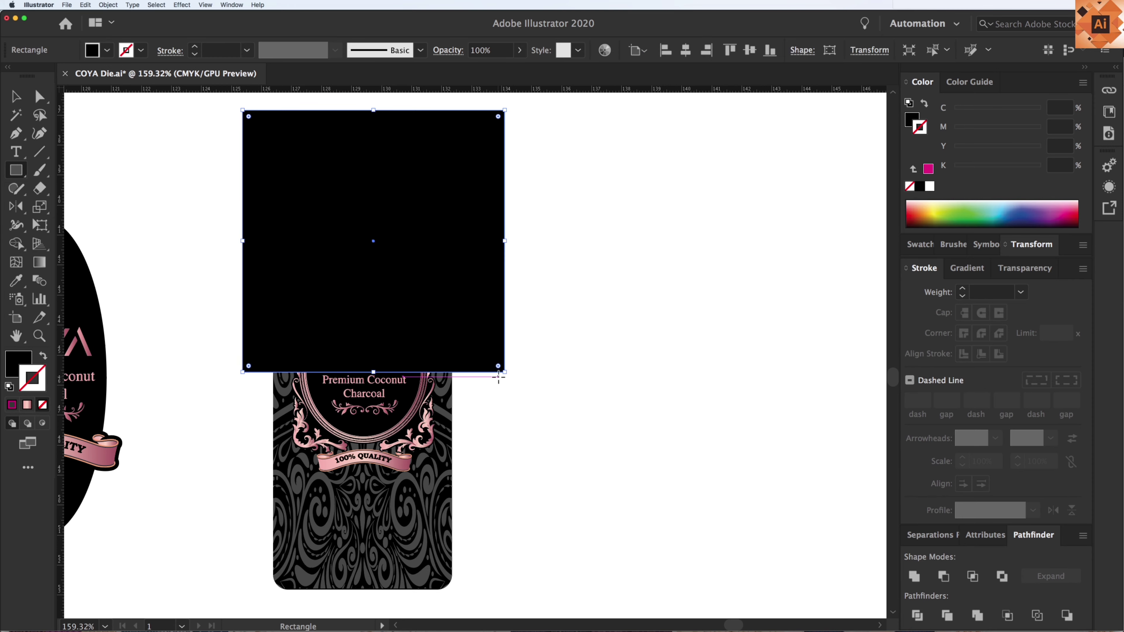
{"action": "key", "text": "v"}
{"action": "left_click", "coordinate": [444, 416], "text": "shift"}
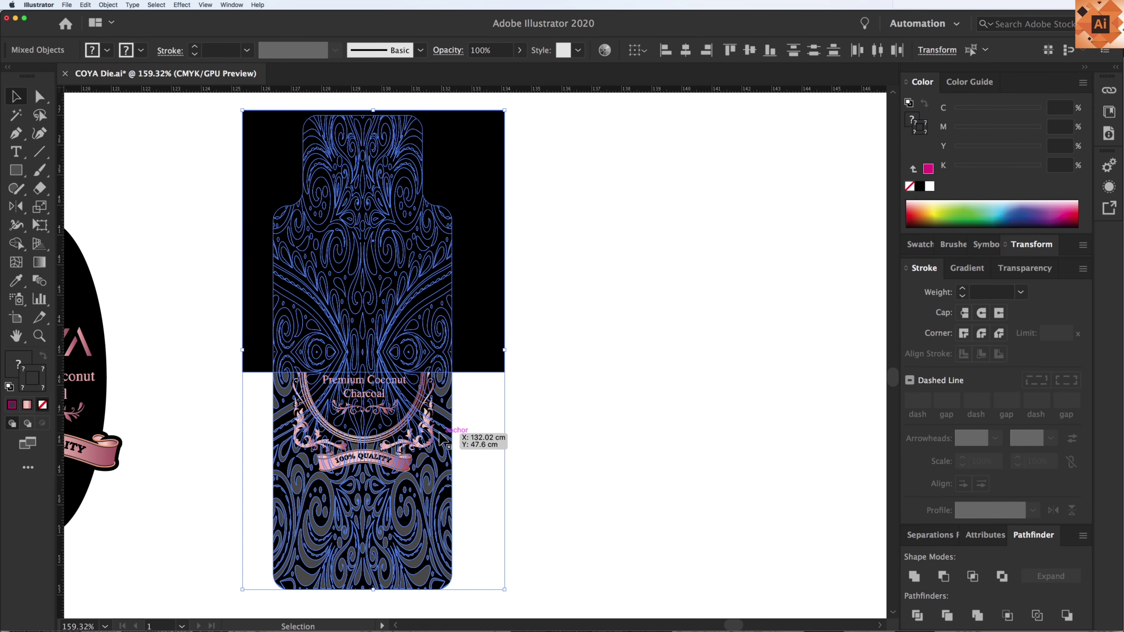
{"action": "left_click", "coordinate": [1005, 615]}
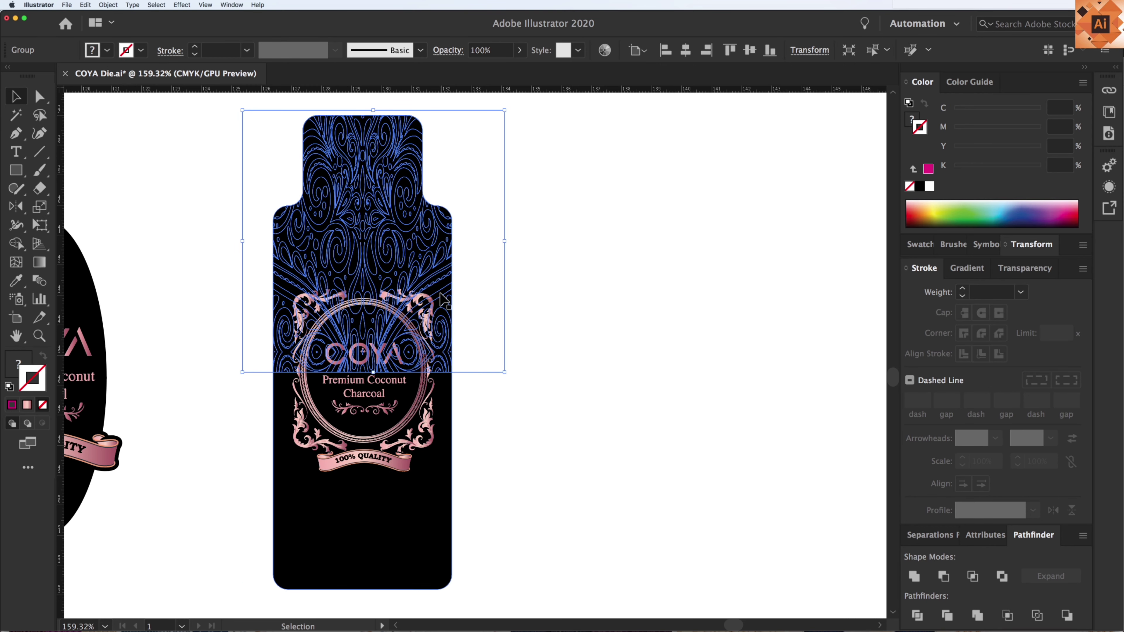
{"action": "left_click", "coordinate": [534, 417]}
{"action": "left_click", "coordinate": [448, 423]}
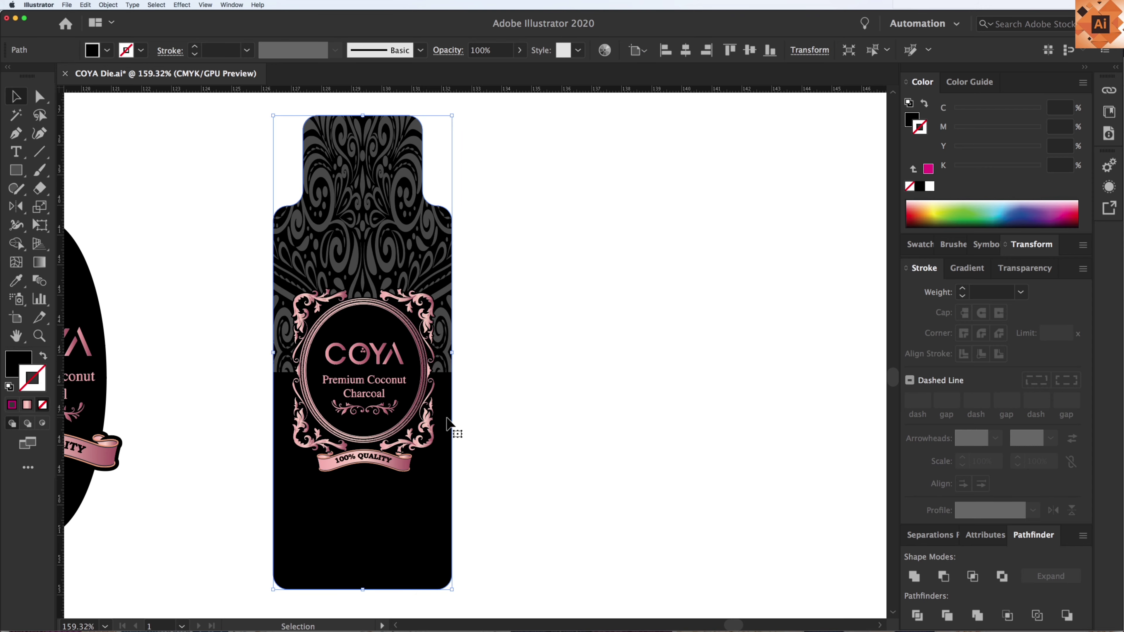
{"action": "left_click", "coordinate": [500, 433]}
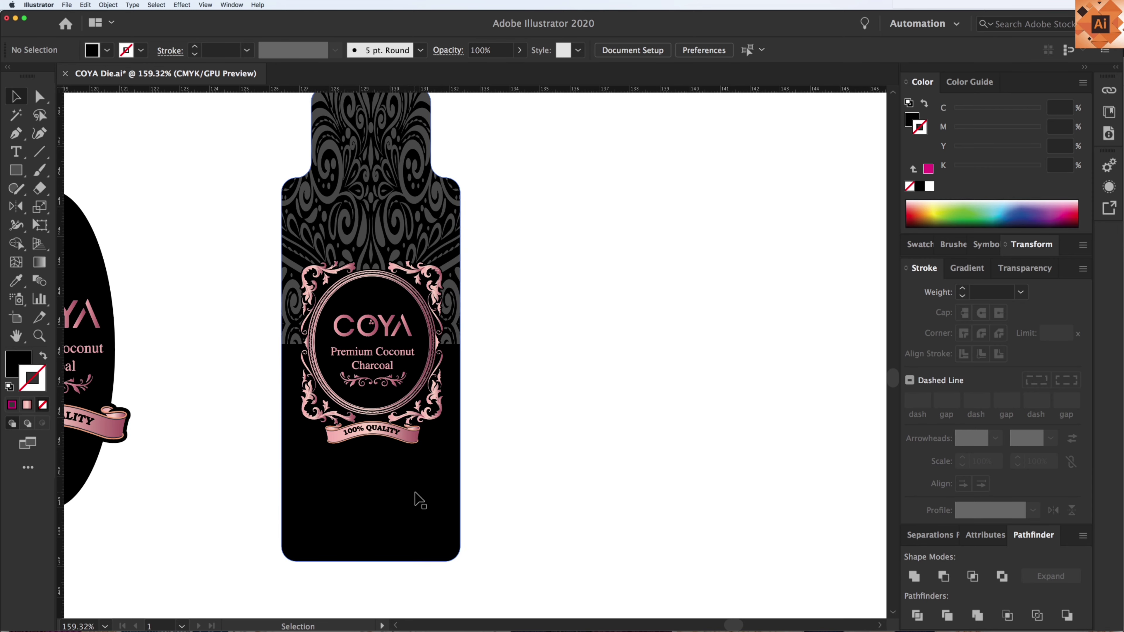
Draw a black rectangle from below the bottle label up to the pattern's lower edge and send it behind the COYA emblem
{"action": "key", "text": "m"}
{"action": "left_click_drag", "start_coordinate": [257, 578], "coordinate": [510, 345]}
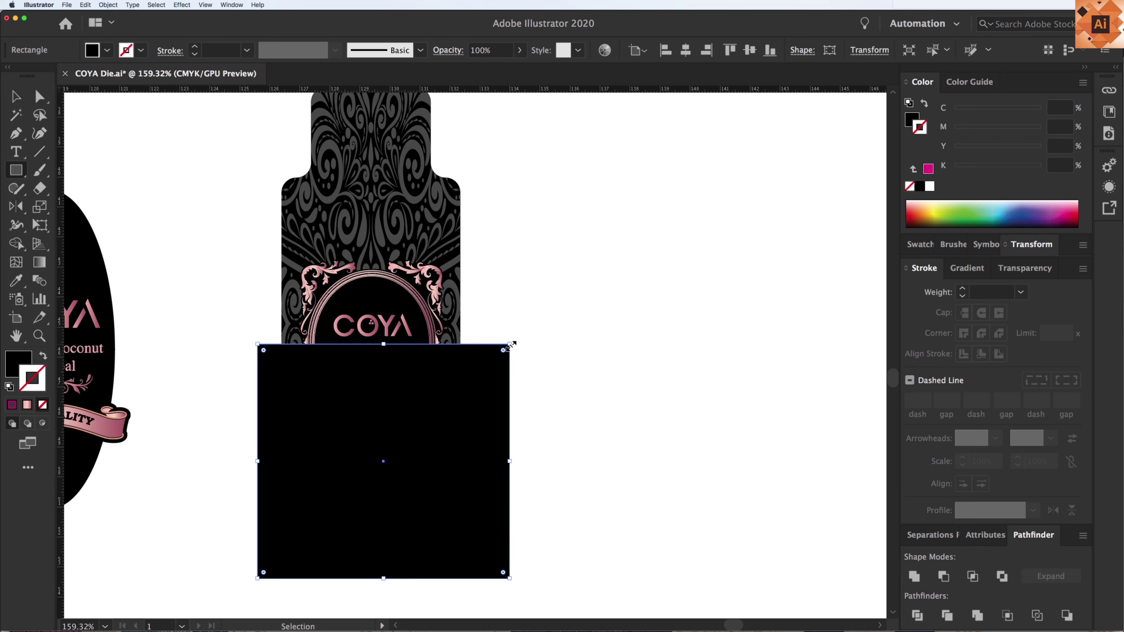
{"action": "key", "text": "super+bracketleft"}
{"action": "key", "text": "v"}
{"action": "left_click", "coordinate": [562, 363]}
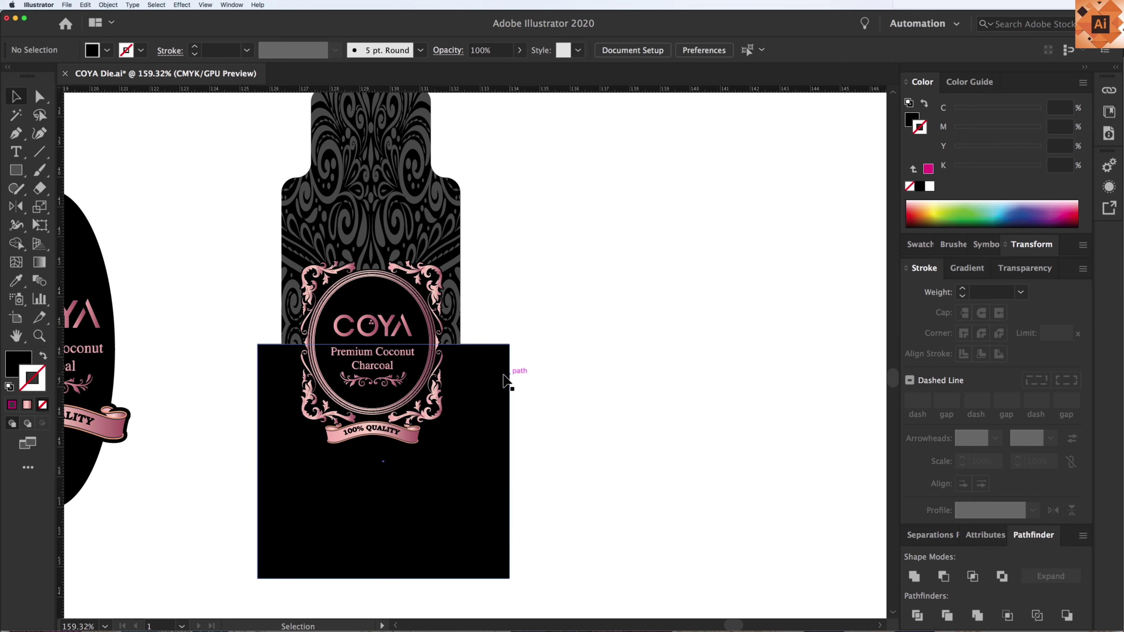
Divide the rectangle and the bottle shape into separate pieces, ungroup them and remove the piece outside the bottle outline
{"action": "left_click", "coordinate": [452, 332]}
{"action": "left_click", "coordinate": [485, 452], "text": "shift"}
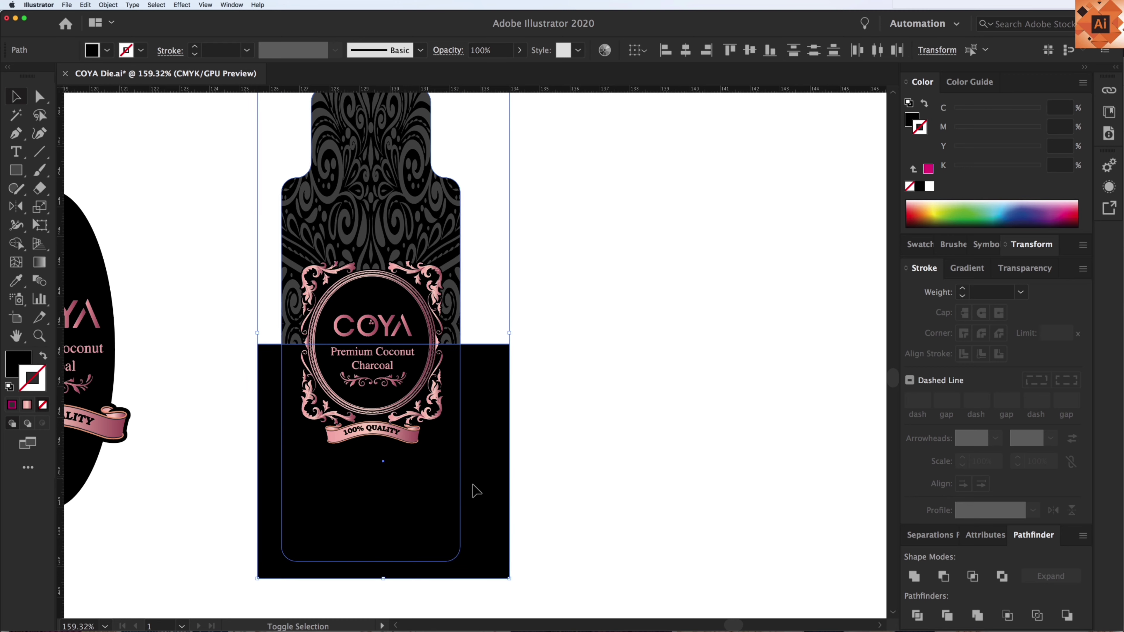
{"action": "left_click", "coordinate": [917, 616]}
{"action": "right_click", "coordinate": [581, 429]}
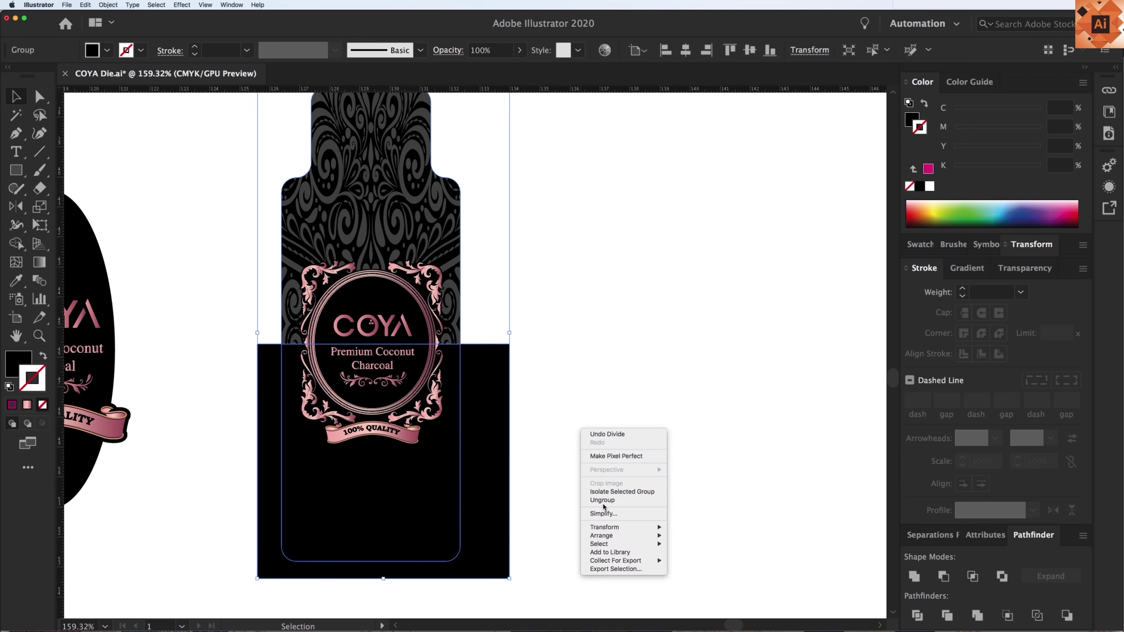
{"action": "key", "text": "Escape"}
{"action": "right_click", "coordinate": [531, 416]}
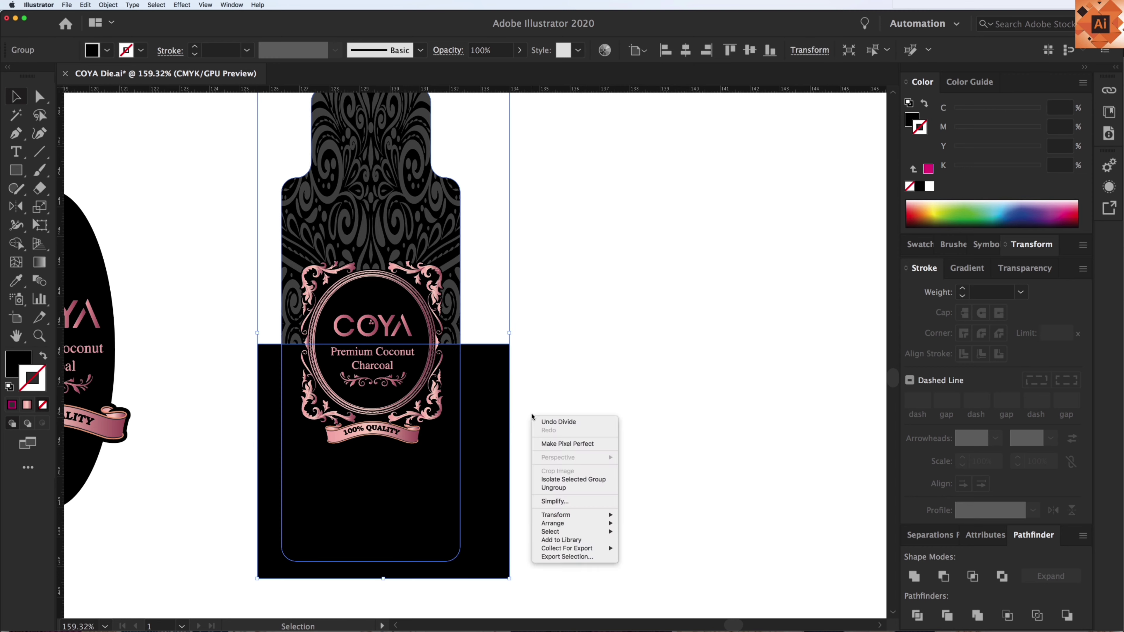
{"action": "left_click", "coordinate": [556, 487]}
{"action": "left_click", "coordinate": [515, 419]}
{"action": "left_click_drag", "start_coordinate": [509, 419], "coordinate": [734, 438]}
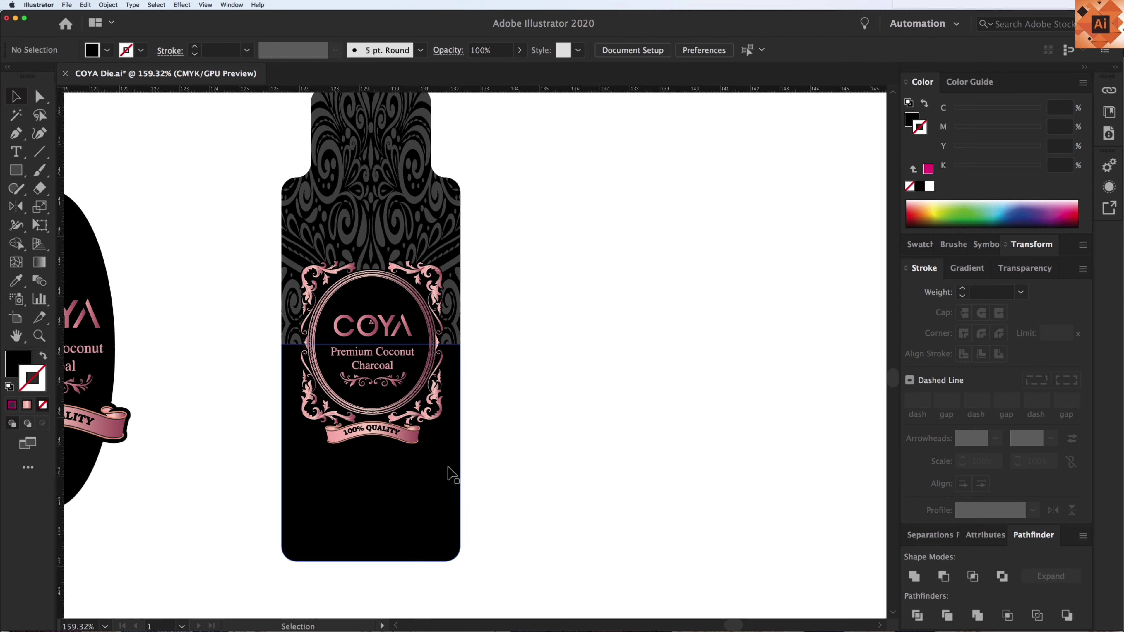
Fill the lower section of the bottle label with the rose gradient sampled from the COYA logo
{"action": "left_click_drag", "start_coordinate": [451, 469], "coordinate": [514, 532]}
{"action": "key", "text": "ctrl+z"}
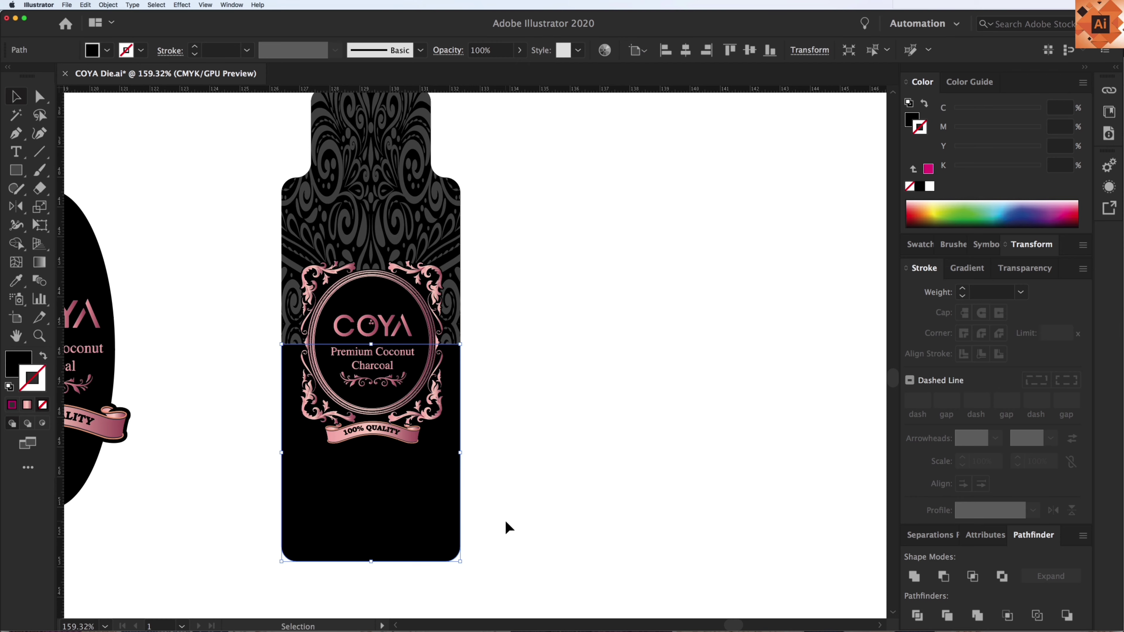
{"action": "key", "text": "i"}
{"action": "left_click", "coordinate": [394, 325]}
{"action": "key", "text": "v"}
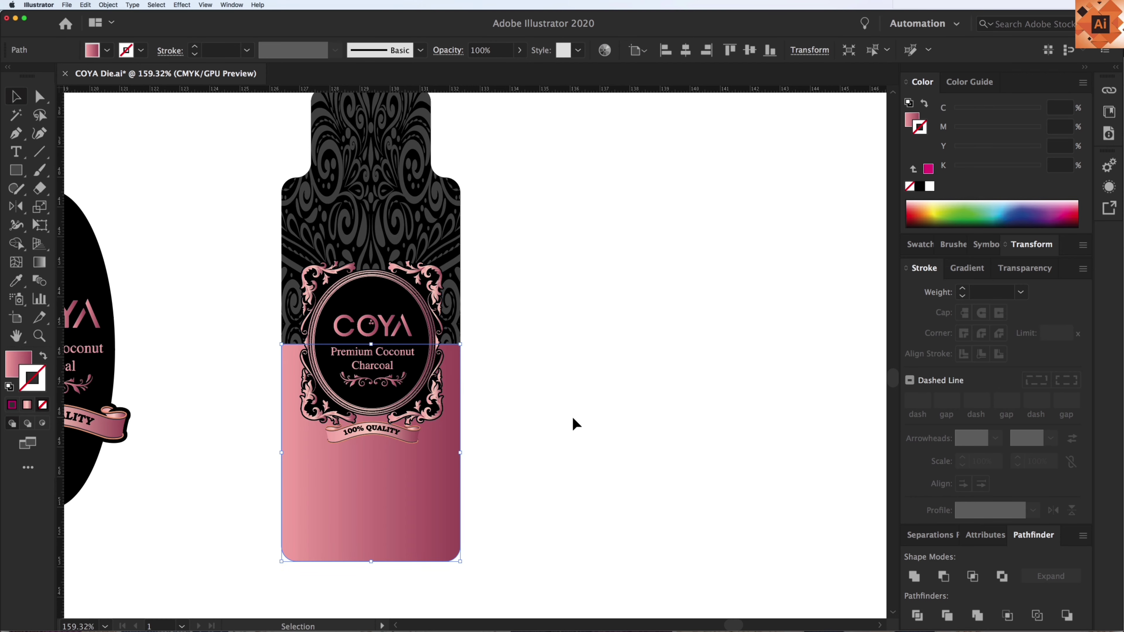
{"action": "left_click", "coordinate": [574, 421]}
Copy the "72 PCS" and "1 BOX" texts from the wide label to the lower end of the bottle label
{"action": "key", "text": "ctrl+minus"}
{"action": "key", "text": "ctrl+minus"}
{"action": "key", "text": "ctrl+minus"}
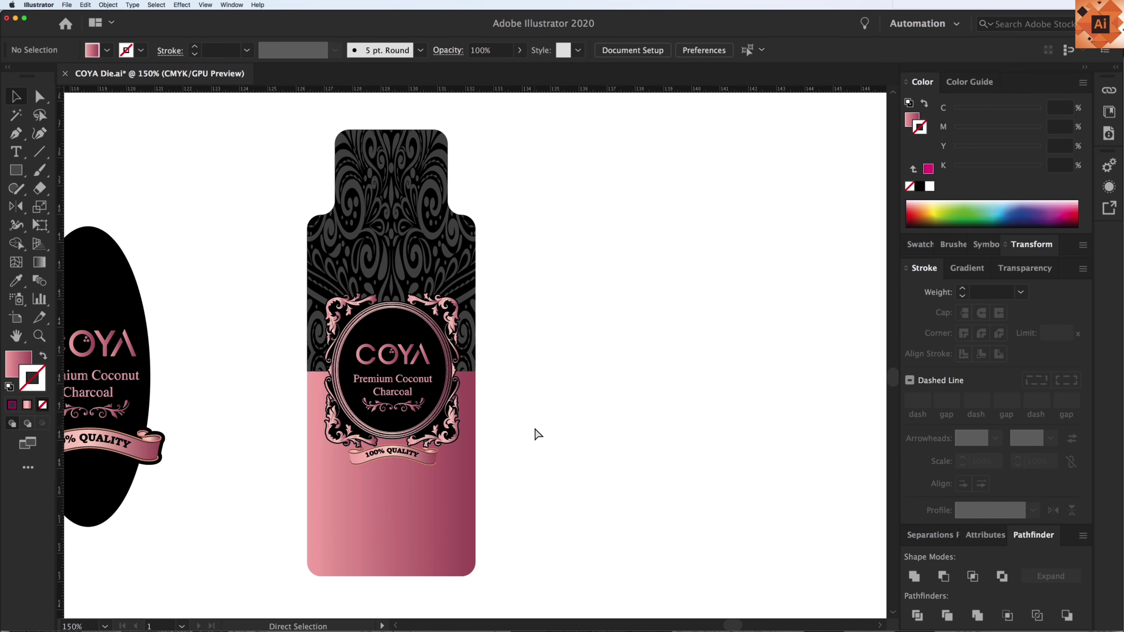
{"action": "scroll", "coordinate": [529, 429], "scroll_direction": "left", "scroll_amount": 10}
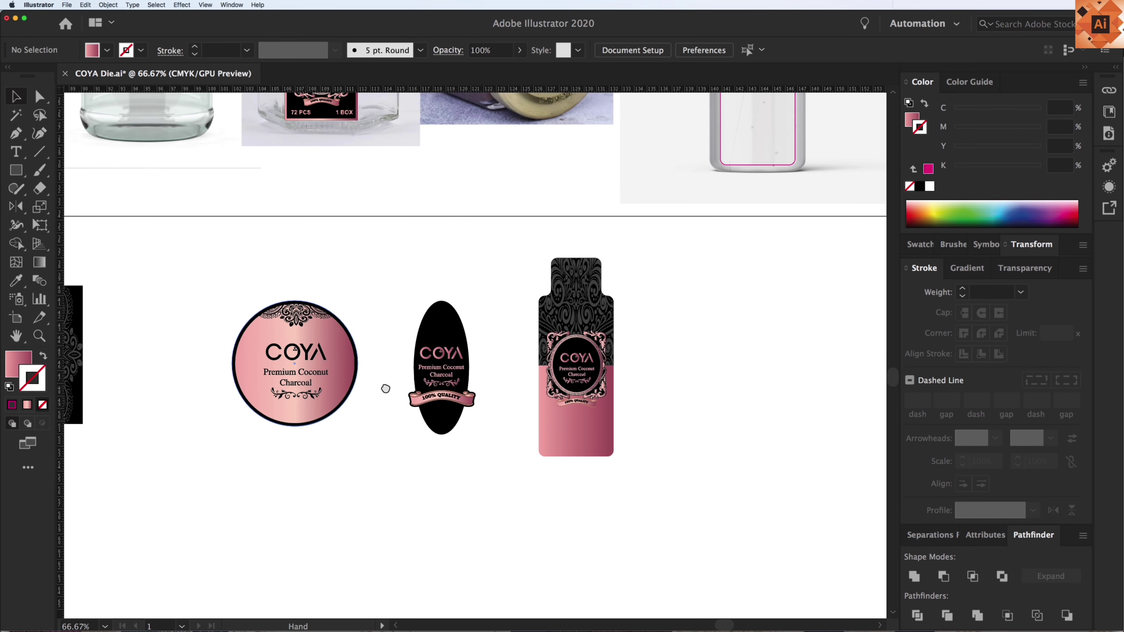
{"action": "left_click_drag", "start_coordinate": [141, 391], "coordinate": [859, 514]}
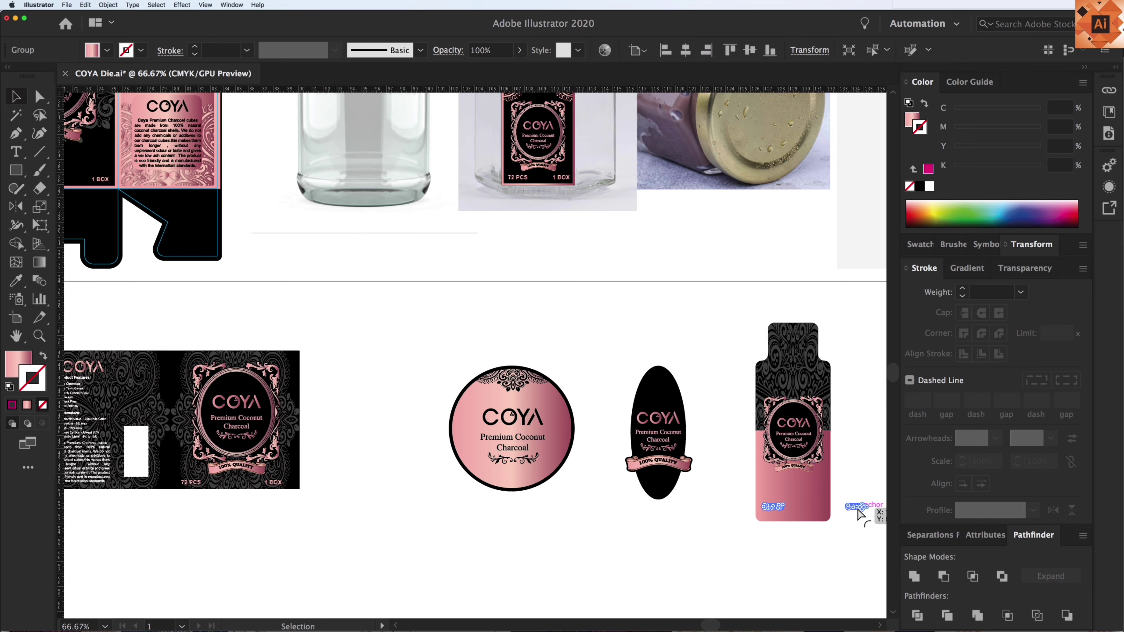
{"action": "scroll", "coordinate": [659, 495], "scroll_direction": "right", "scroll_amount": 5}
{"action": "key", "text": "z"}
{"action": "left_click_drag", "start_coordinate": [580, 299], "coordinate": [779, 598]}
{"action": "key", "text": "v"}
{"action": "left_click", "coordinate": [487, 478]}
Colour the "72 PCS" and "1 BOX" texts black and move "1 BOX" inside the pink section of the bottle label
{"action": "left_click", "coordinate": [408, 436]}
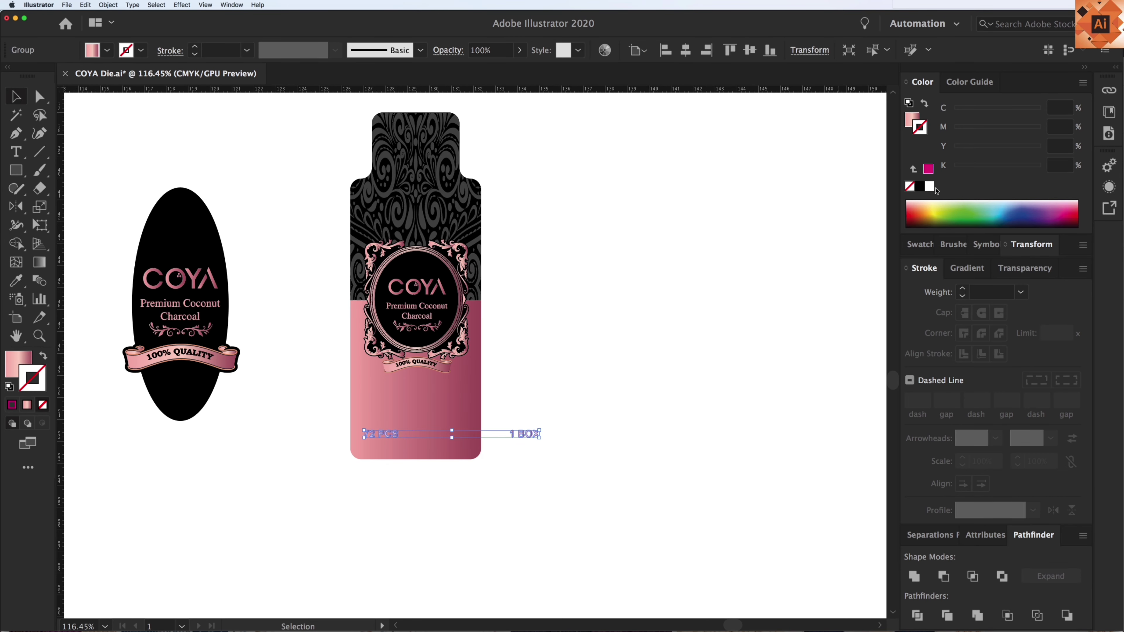
{"action": "left_click", "coordinate": [920, 186]}
{"action": "left_click", "coordinate": [598, 409]}
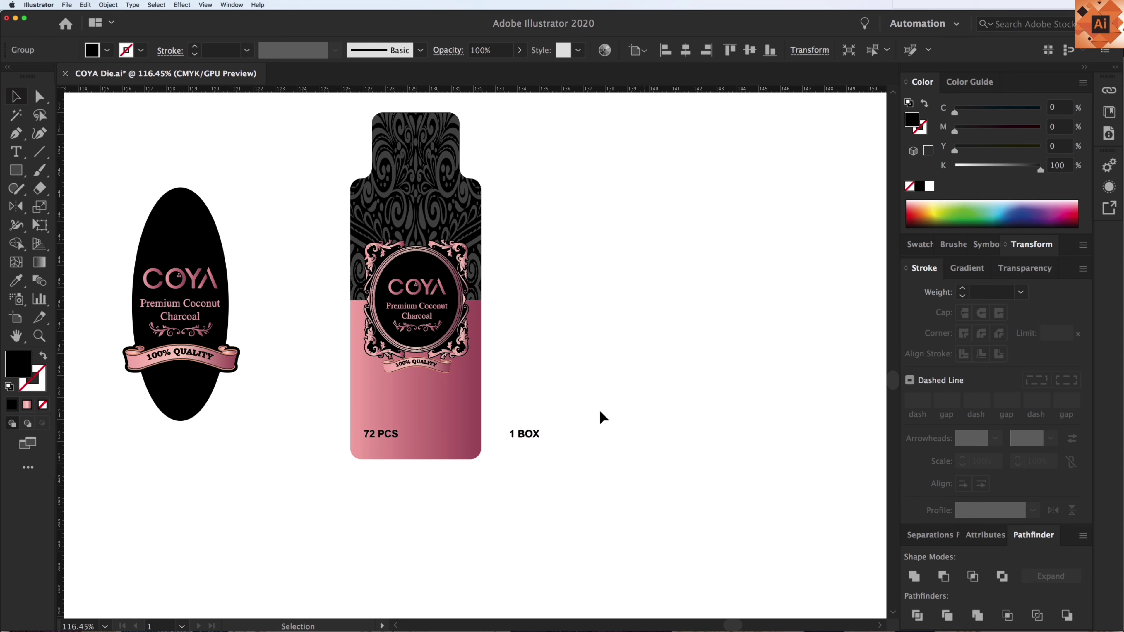
{"action": "double_click", "coordinate": [538, 435]}
{"action": "left_click_drag", "start_coordinate": [531, 436], "coordinate": [455, 437]}
{"action": "double_click", "coordinate": [522, 491]}
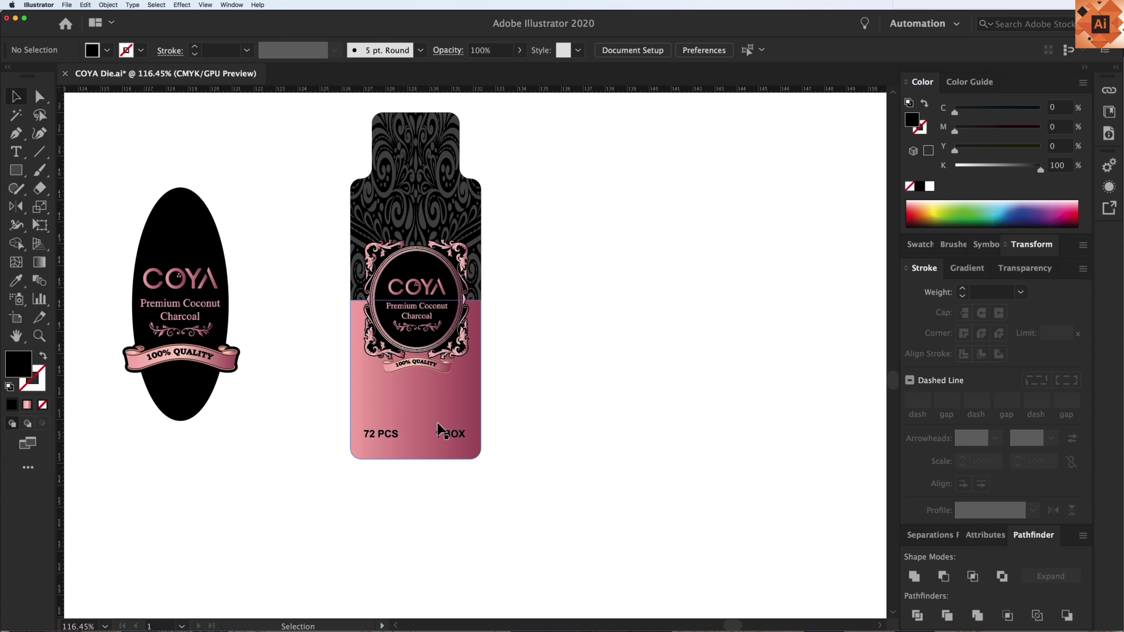
Move the finished bottle-shaped label onto its outline on the pump bottle photo
{"action": "scroll", "coordinate": [458, 421], "scroll_direction": "up", "scroll_amount": 2}
{"action": "scroll", "coordinate": [458, 421], "scroll_direction": "left", "scroll_amount": 2}
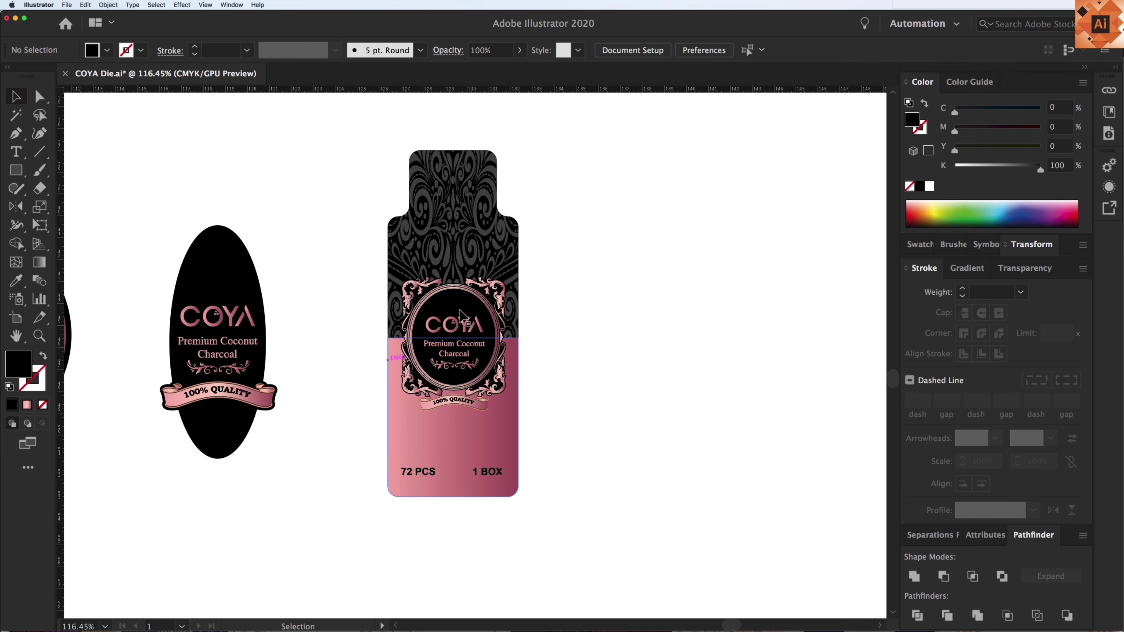
{"action": "key", "text": "super+minus"}
{"action": "key", "text": "super+minus"}
{"action": "key", "text": "super+minus"}
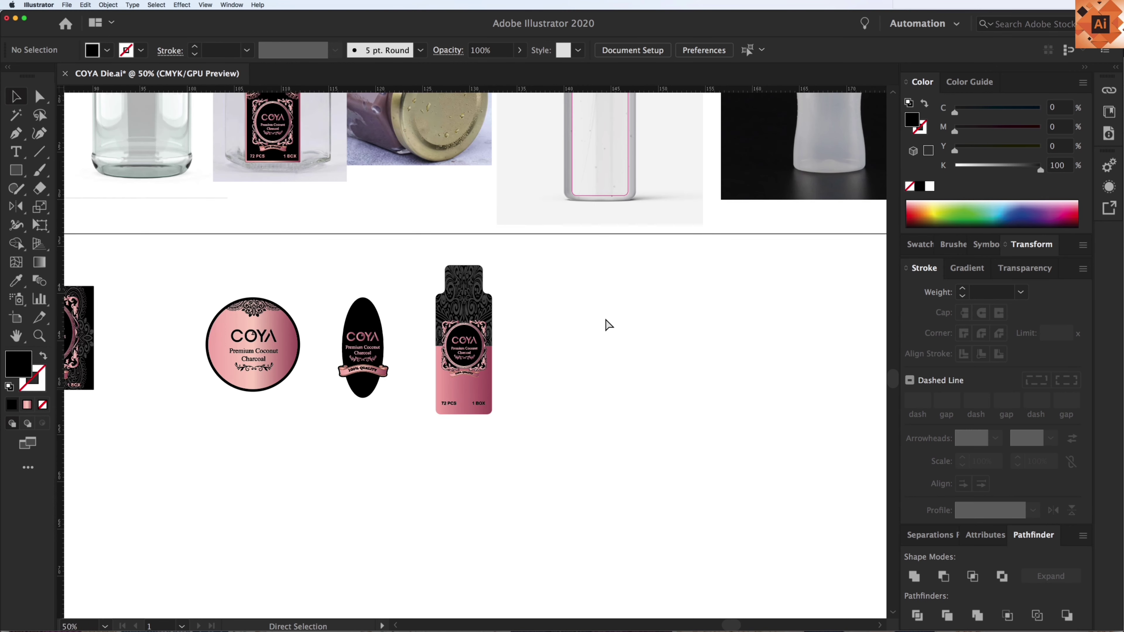
{"action": "key", "text": "super+minus"}
{"action": "left_click_drag", "start_coordinate": [426, 126], "coordinate": [724, 443]}
{"action": "left_click", "coordinate": [460, 160]}
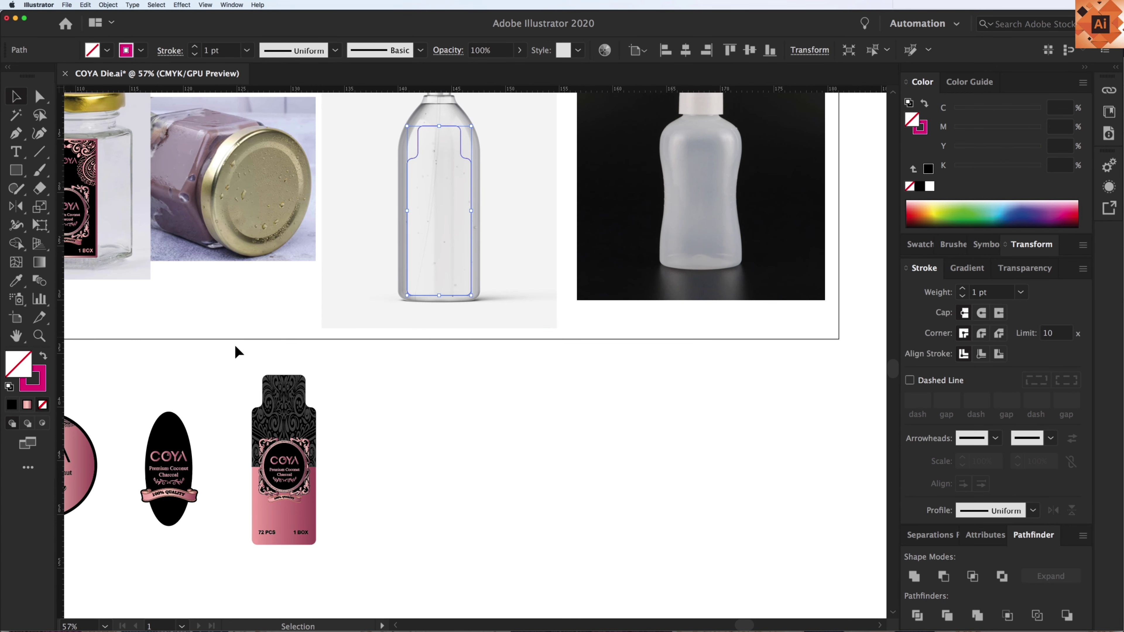
{"action": "left_click_drag", "start_coordinate": [236, 351], "coordinate": [303, 504]}
{"action": "left_click_drag", "start_coordinate": [430, 239], "coordinate": [452, 240]}
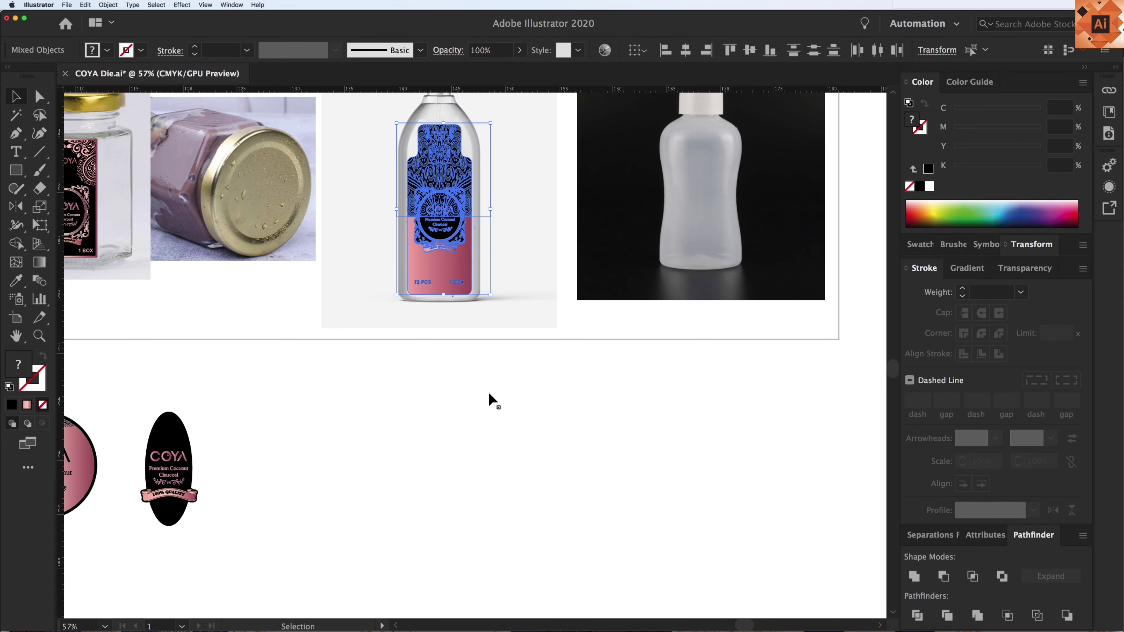
{"action": "left_click", "coordinate": [515, 464]}
Move the elliptical label with its ribbon onto the white-capped translucent bottle in the black-background photo
{"action": "scroll", "coordinate": [514, 351], "scroll_direction": "up", "scroll_amount": 3}
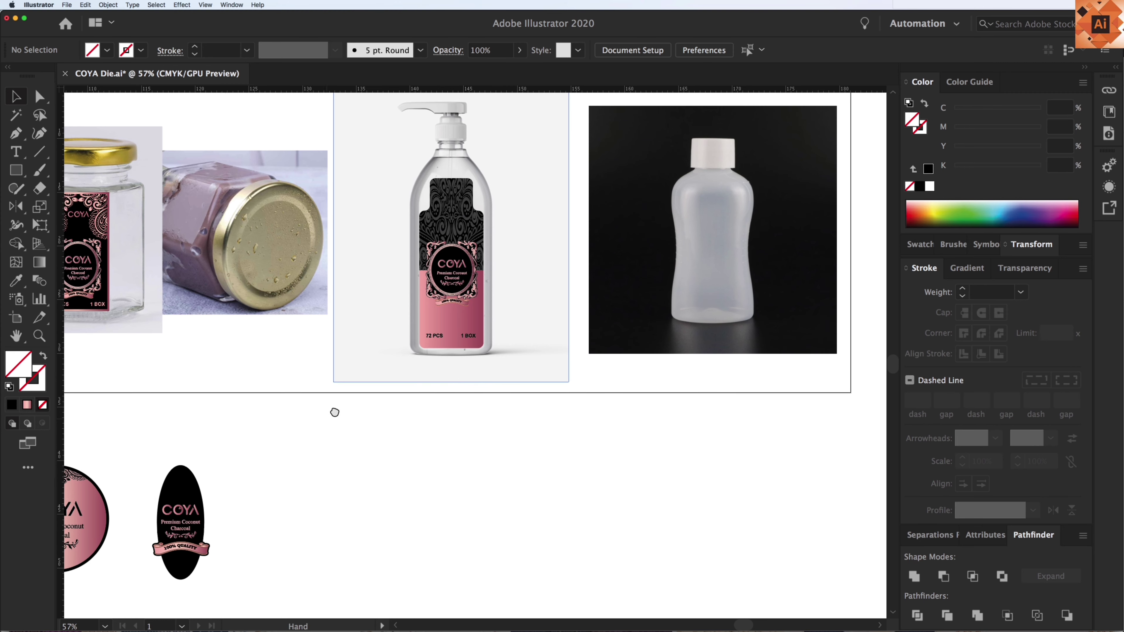
{"action": "scroll", "coordinate": [247, 436], "scroll_direction": "down", "scroll_amount": 2}
{"action": "scroll", "coordinate": [248, 436], "scroll_direction": "left", "scroll_amount": 2}
{"action": "left_click_drag", "start_coordinate": [230, 578], "coordinate": [208, 522]}
{"action": "left_click_drag", "start_coordinate": [207, 521], "coordinate": [740, 248]}
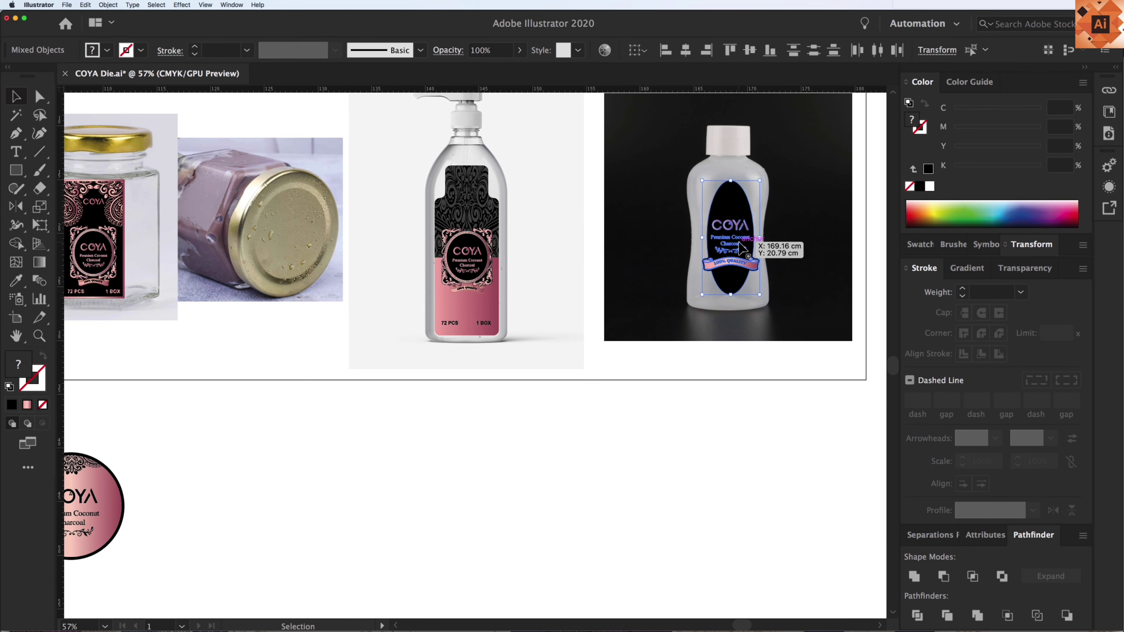
{"action": "left_click", "coordinate": [715, 394]}
Move the round pink label onto the gold lid in the tilted jar photo
{"action": "left_click_drag", "start_coordinate": [329, 394], "coordinate": [469, 397]}
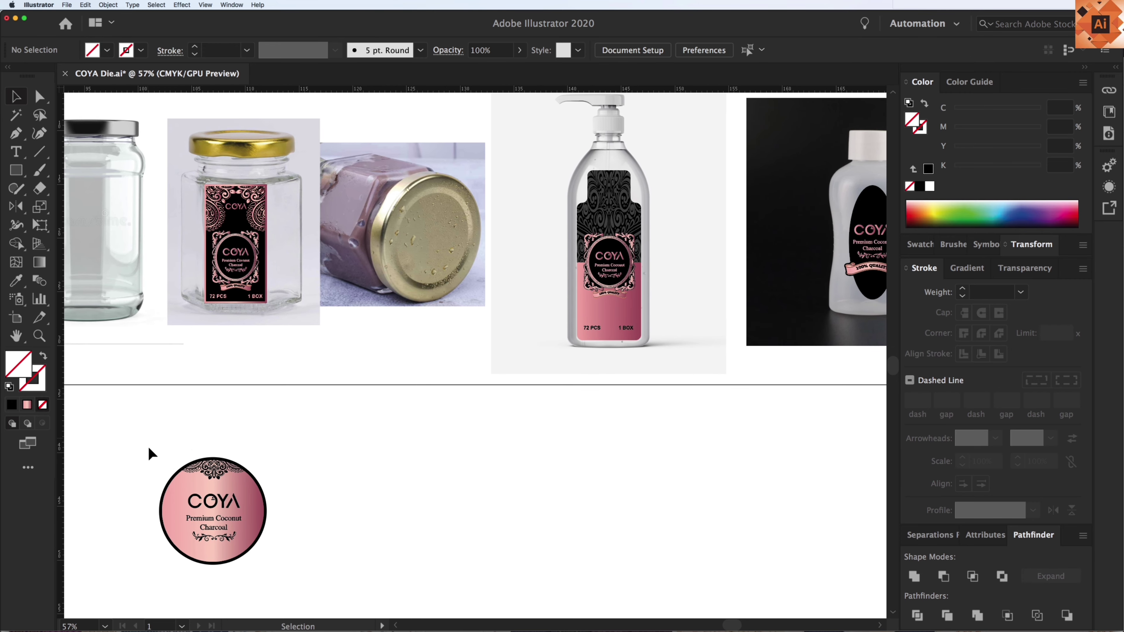
{"action": "left_click_drag", "start_coordinate": [226, 525], "coordinate": [446, 252]}
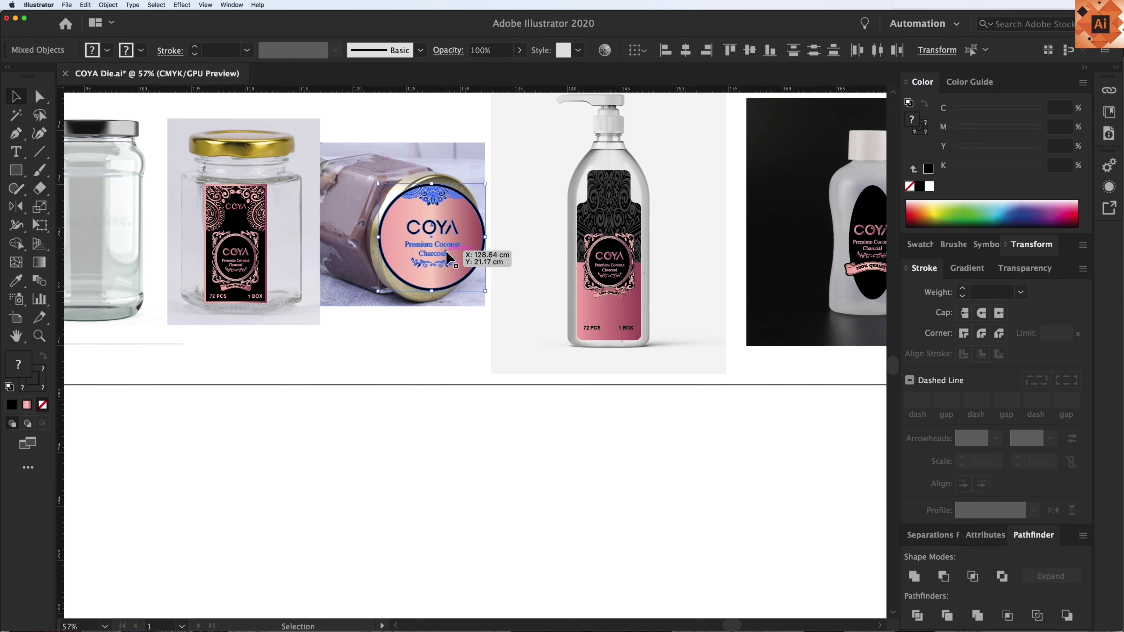
{"action": "left_click", "coordinate": [443, 377]}
{"action": "left_click_drag", "start_coordinate": [274, 431], "coordinate": [561, 421]}
{"action": "left_click_drag", "start_coordinate": [291, 476], "coordinate": [368, 459]}
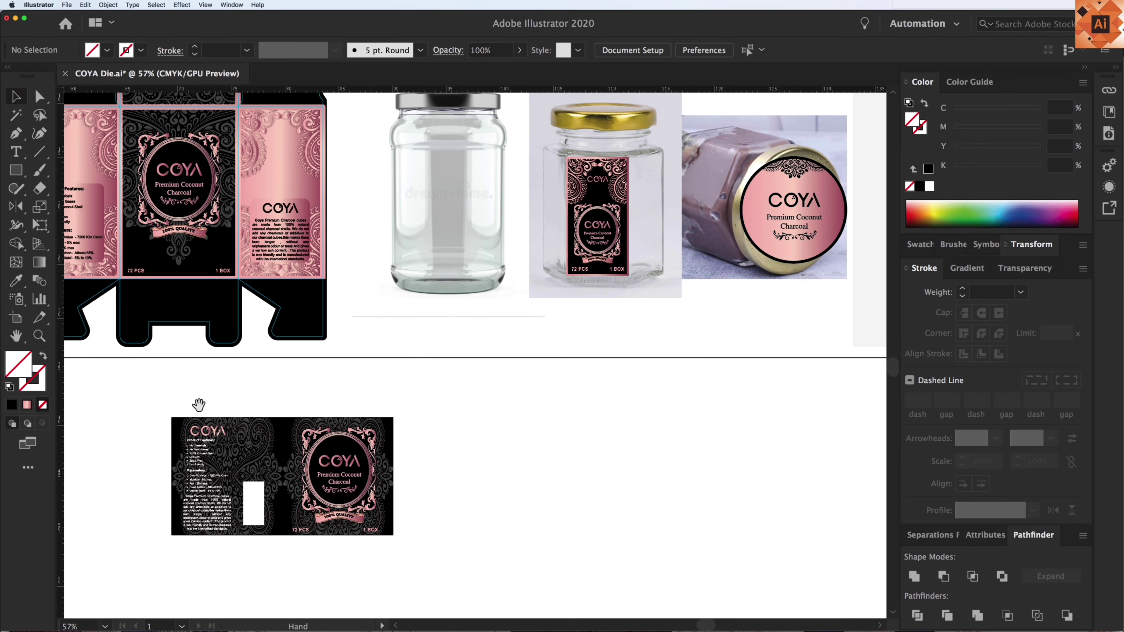
{"action": "left_click_drag", "start_coordinate": [434, 562], "coordinate": [432, 562]}
{"action": "key", "text": "a"}
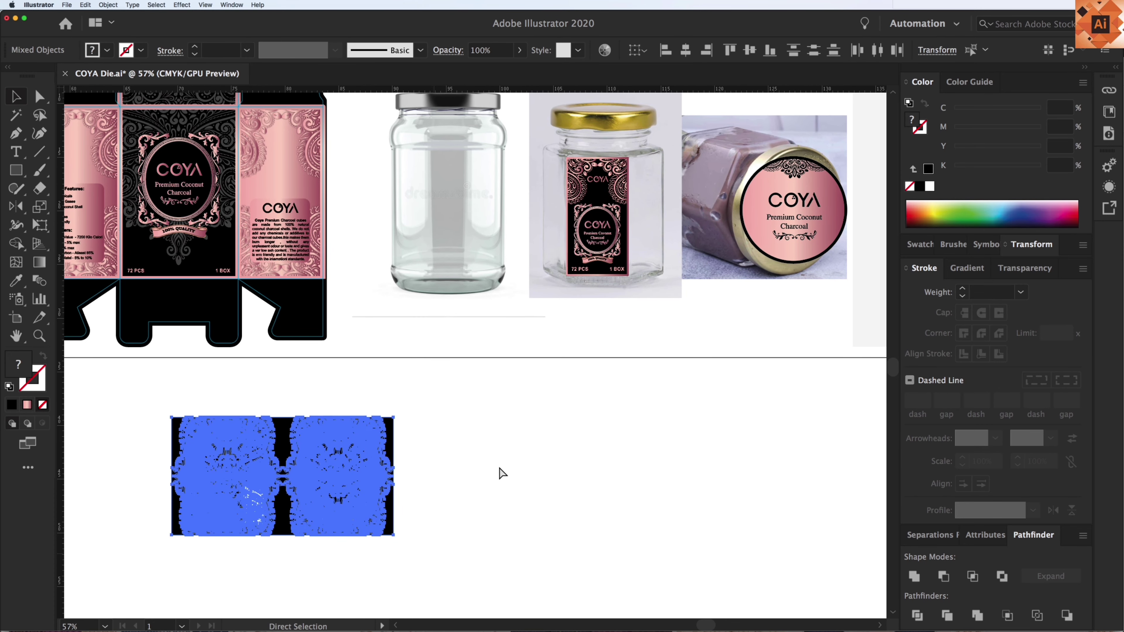
{"action": "left_click", "coordinate": [470, 463]}
{"action": "left_click_drag", "start_coordinate": [438, 324], "coordinate": [422, 274]}
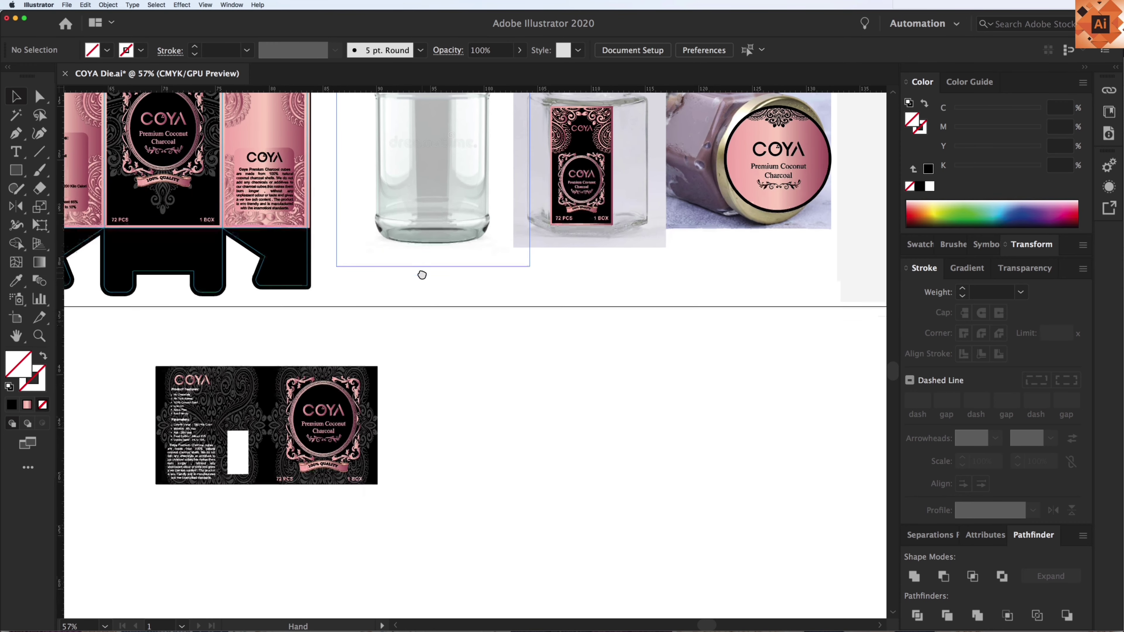
Copy the empty round jar photo into the free area below the artboard, beside the wide label
{"action": "left_click_drag", "start_coordinate": [443, 200], "coordinate": [507, 492]}
{"action": "left_click", "coordinate": [250, 354]}
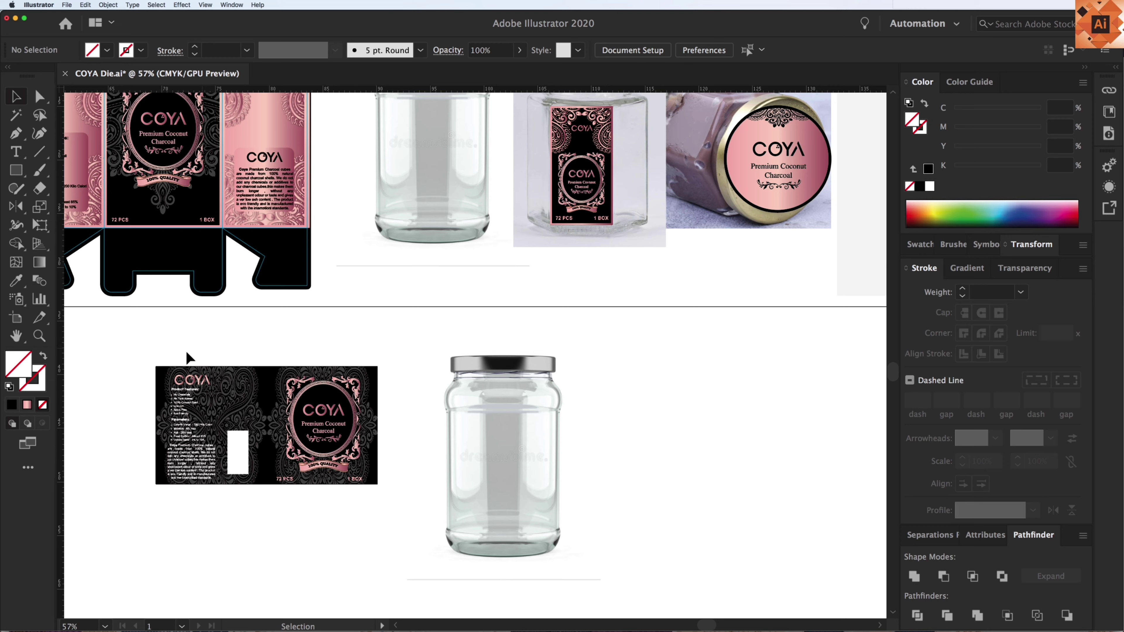
{"action": "left_click_drag", "start_coordinate": [379, 527], "coordinate": [379, 525]}
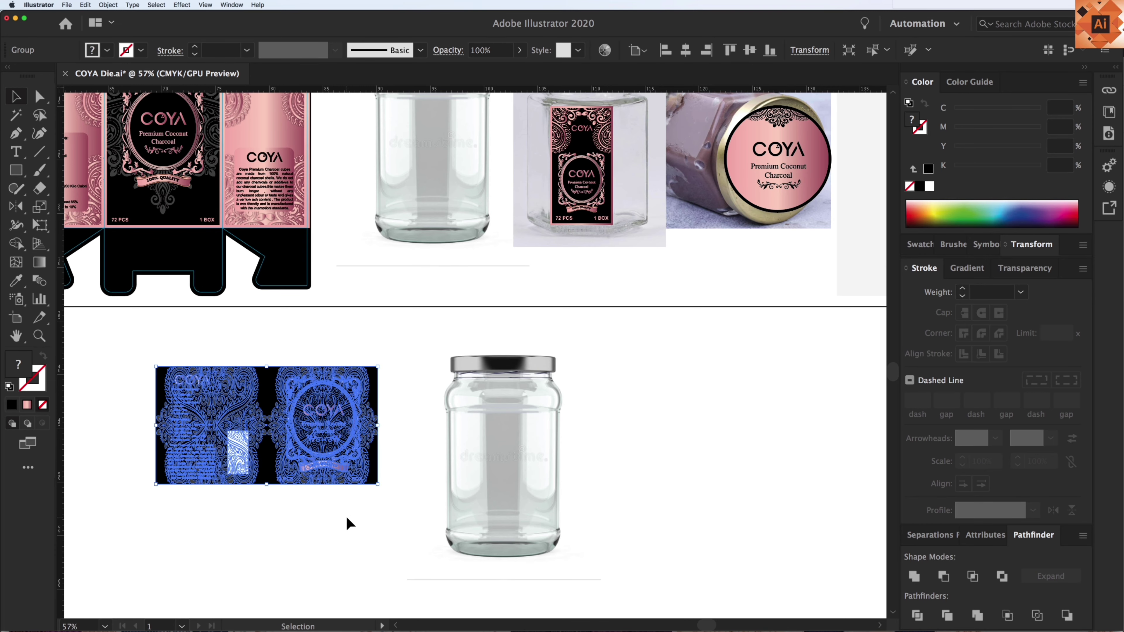
{"action": "left_click", "coordinate": [349, 522]}
Draw a rectangle over the wide label's front panel and use it as a clipping mask for the label
{"action": "left_click_drag", "start_coordinate": [267, 366], "coordinate": [376, 485]}
{"action": "key", "text": "v"}
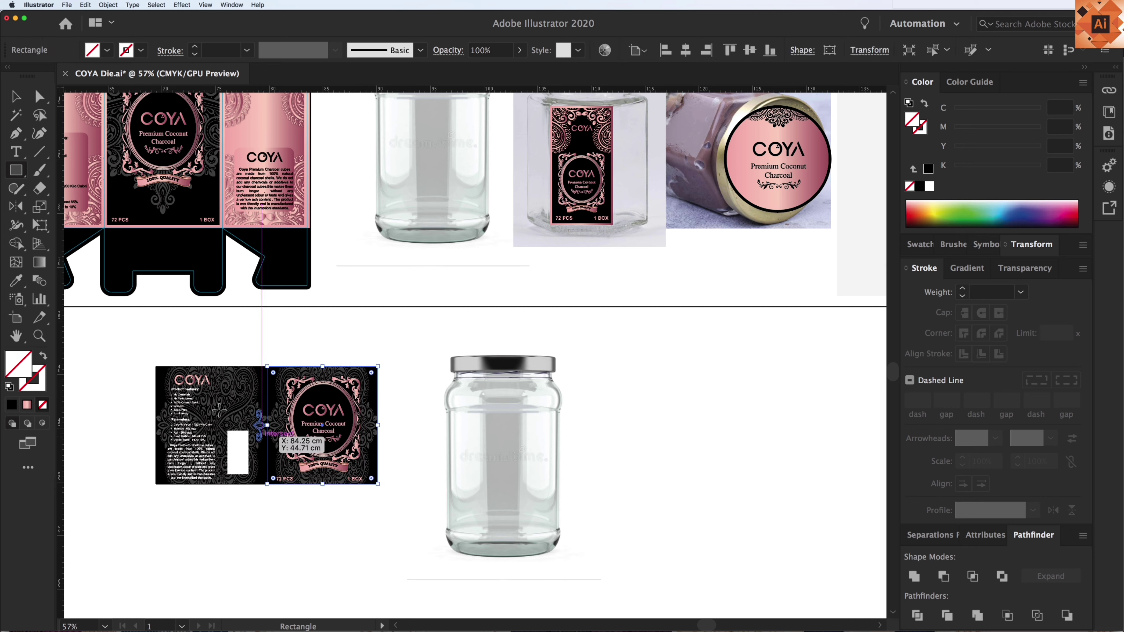
{"action": "left_click", "coordinate": [227, 429], "text": "shift"}
{"action": "right_click", "coordinate": [227, 436]}
{"action": "left_click", "coordinate": [242, 487]}
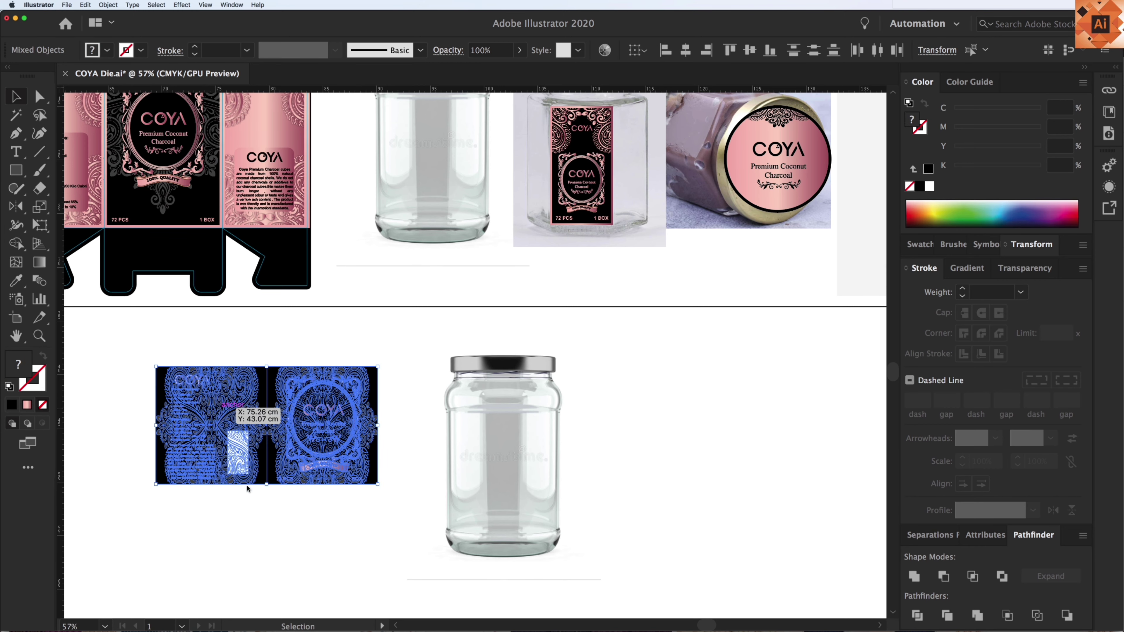
Move the clipped front label onto the body of the copied jar
{"action": "left_click_drag", "start_coordinate": [335, 463], "coordinate": [562, 506]}
{"action": "left_click", "coordinate": [423, 329]}
{"action": "left_click_drag", "start_coordinate": [424, 328], "coordinate": [567, 556]}
{"action": "key", "text": "super+z"}
Move the jar and its label up slightly and place a duplicate of both on the left
{"action": "left_click_drag", "start_coordinate": [353, 323], "coordinate": [628, 571]}
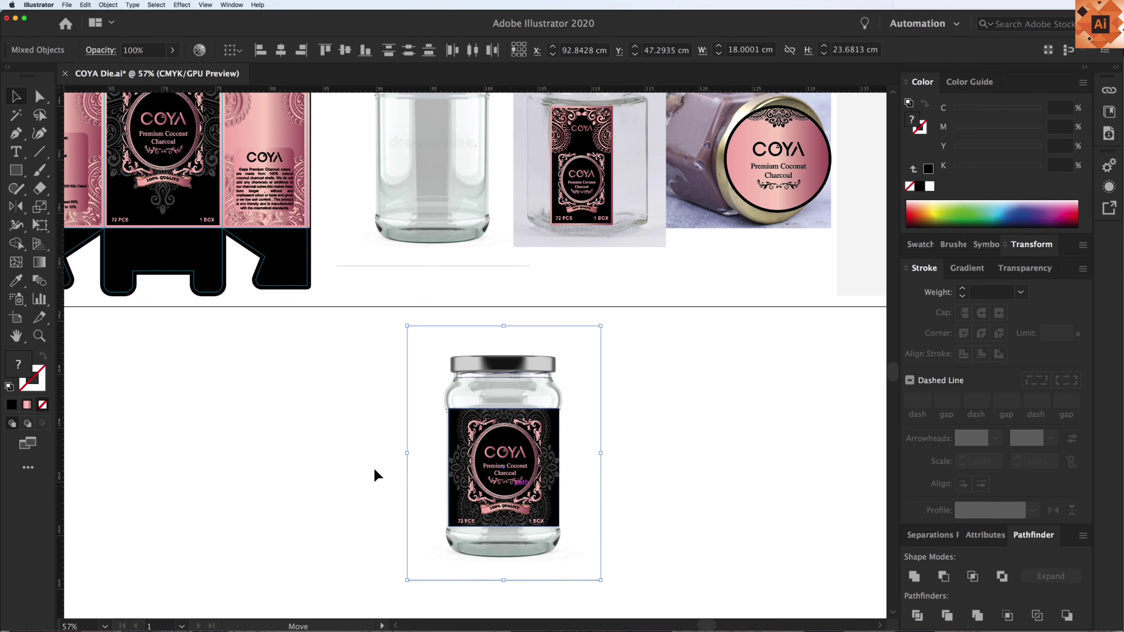
{"action": "mouse_move", "coordinate": [512, 493]}
{"action": "left_mouse_down"}
{"action": "mouse_move", "coordinate": [315, 473]}
{"action": "mouse_move", "coordinate": [520, 475]}
{"action": "left_mouse_up"}
{"action": "left_click", "coordinate": [728, 474]}
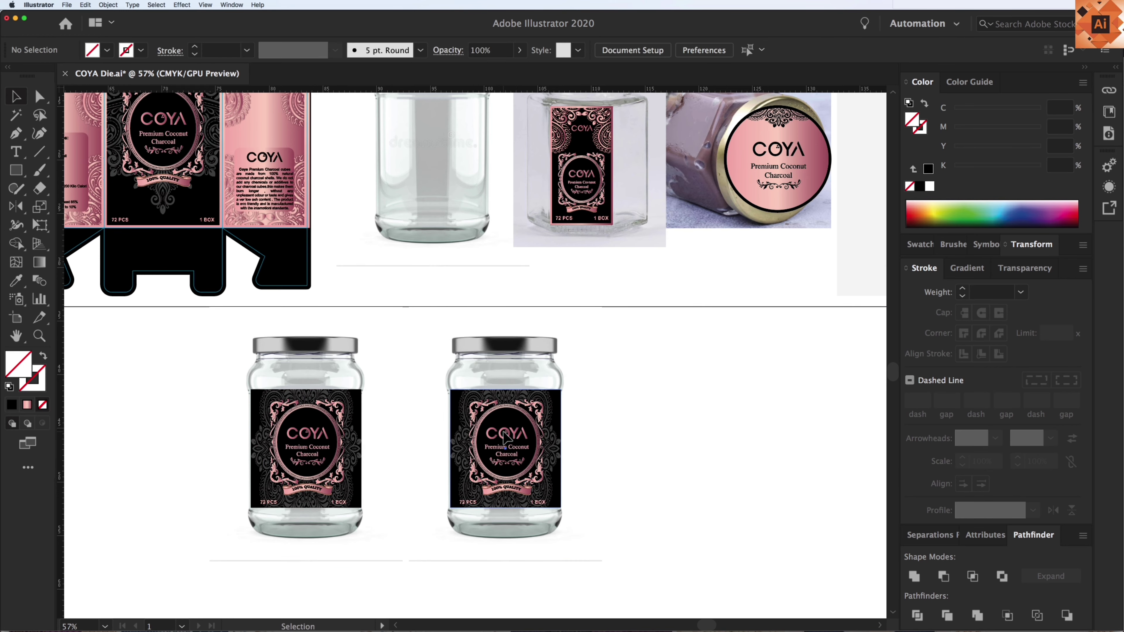
Shift the right jar label's clipping rectangle onto the product-information back panel and place that panel on the jar
{"action": "left_click", "coordinate": [508, 438]}
{"action": "double_click", "coordinate": [563, 416]}
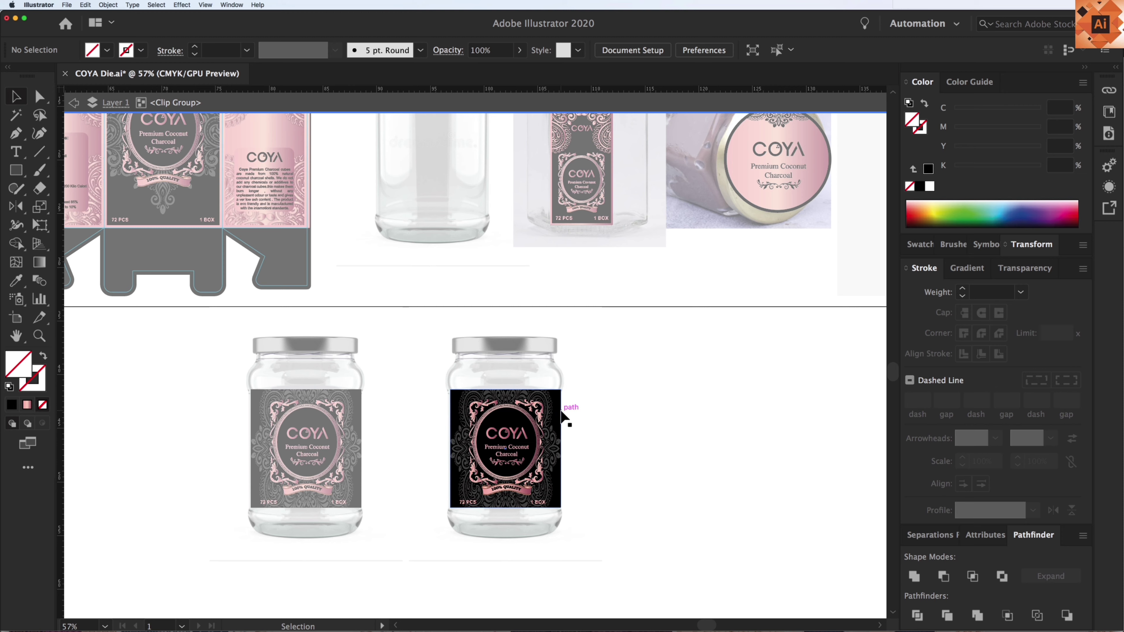
{"action": "left_click", "coordinate": [561, 416]}
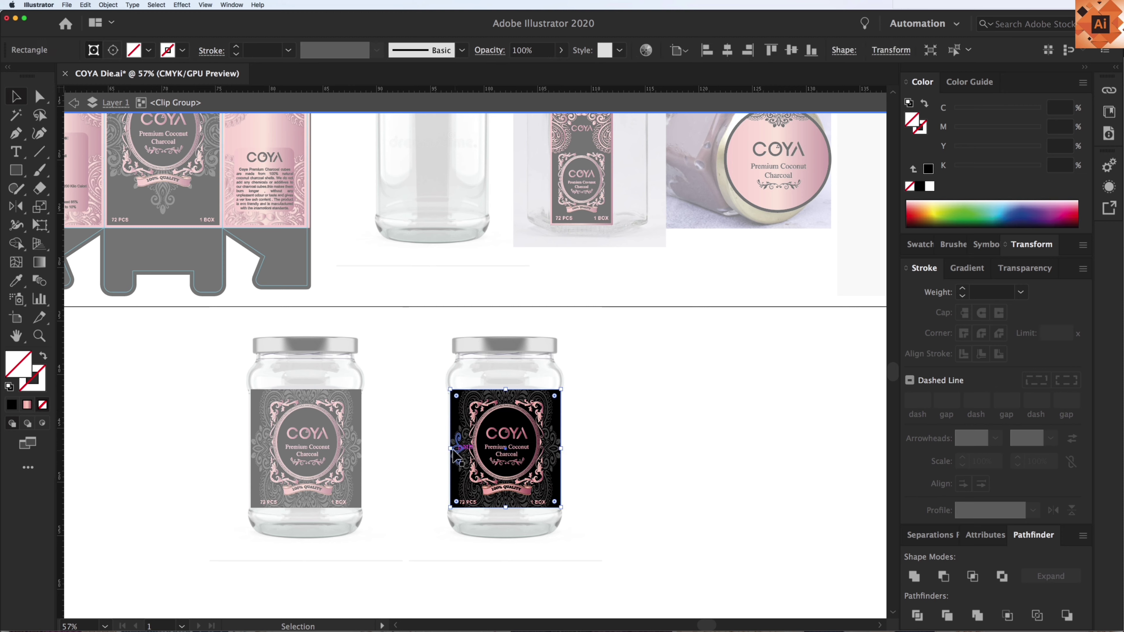
{"action": "left_click_drag", "start_coordinate": [450, 449], "coordinate": [332, 455]}
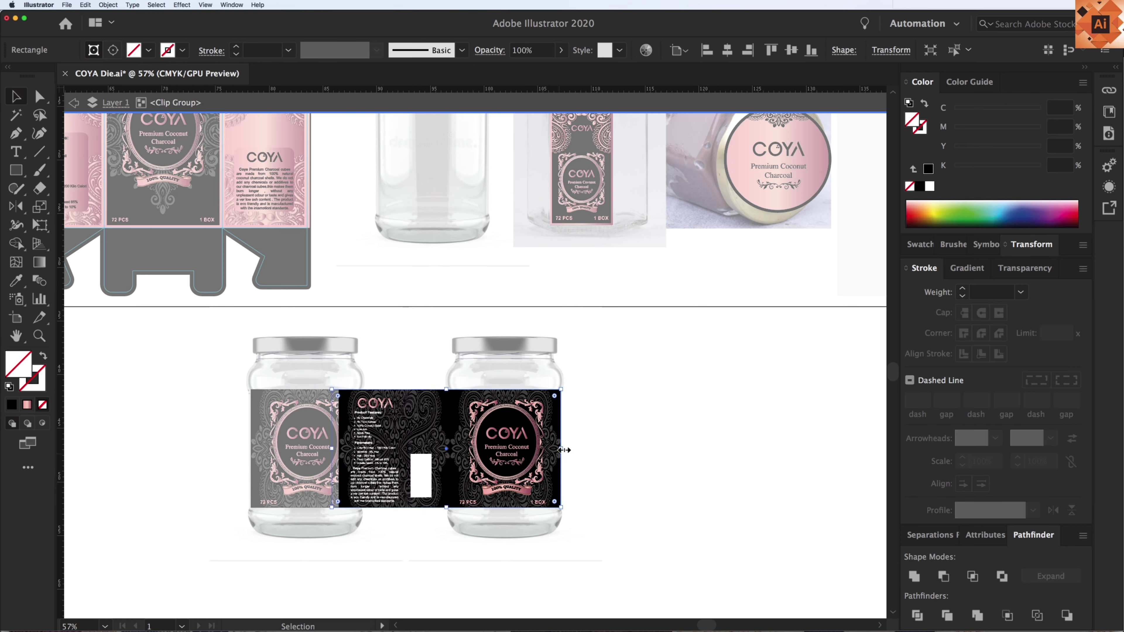
{"action": "left_click_drag", "start_coordinate": [561, 448], "coordinate": [454, 460]}
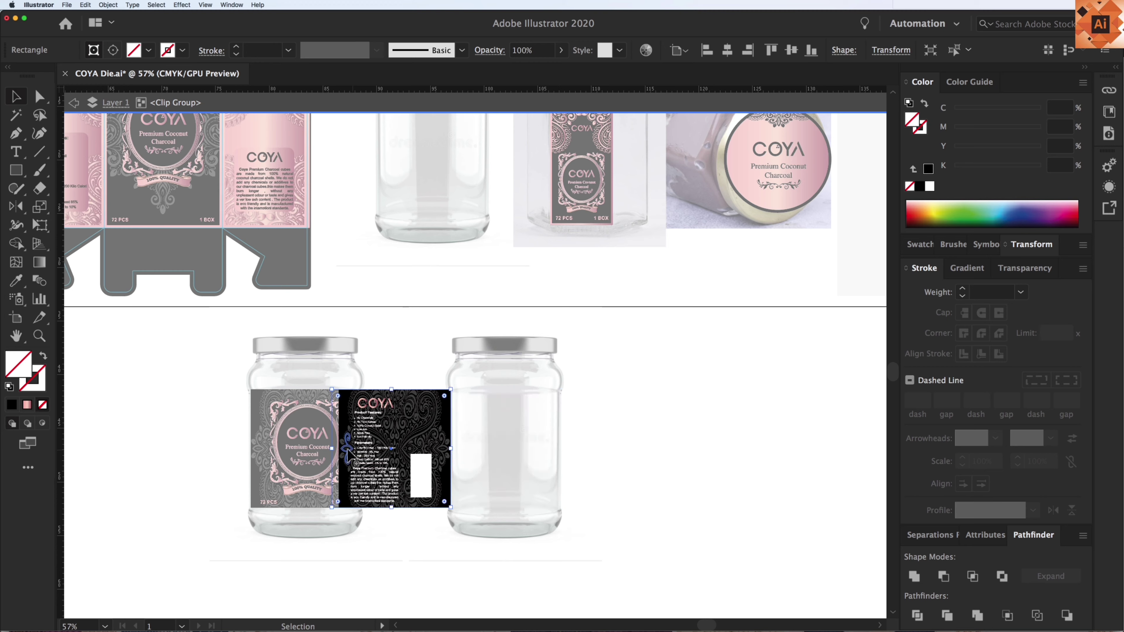
{"action": "left_click", "coordinate": [617, 479]}
{"action": "key", "text": "Escape"}
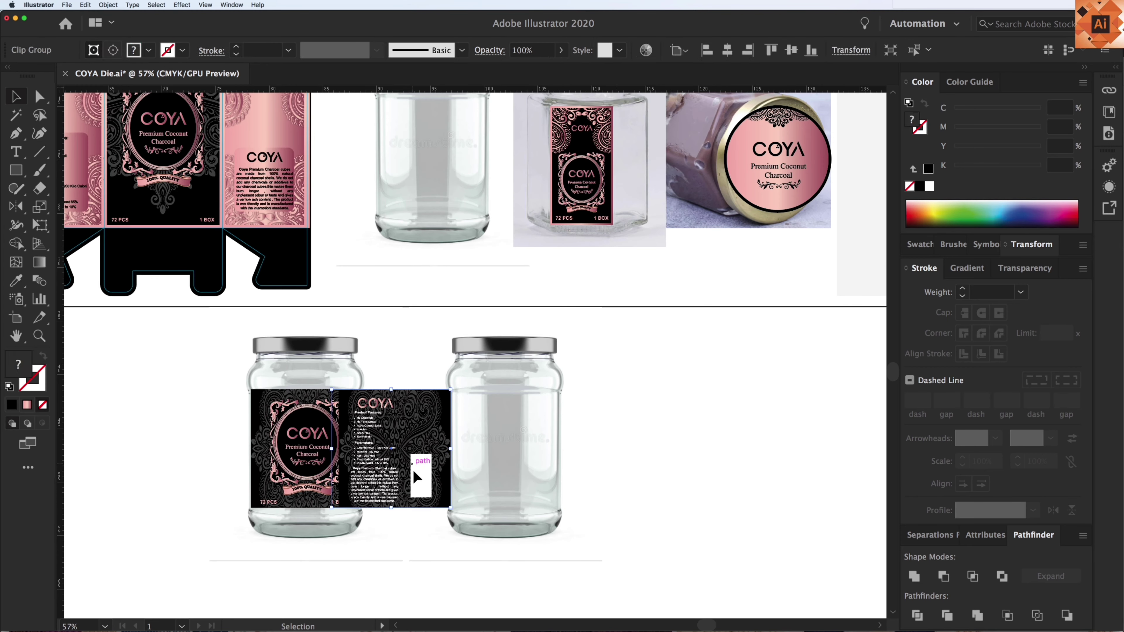
{"action": "left_click_drag", "start_coordinate": [416, 477], "coordinate": [530, 478]}
{"action": "left_click", "coordinate": [652, 517]}
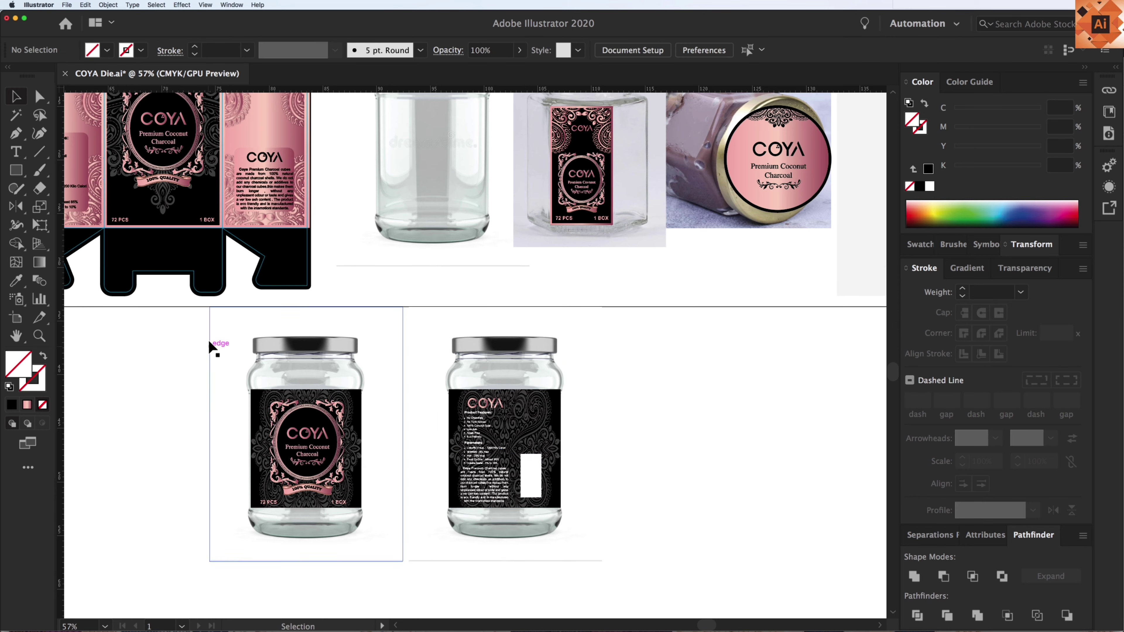
{"action": "left_click_drag", "start_coordinate": [182, 332], "coordinate": [383, 549]}
{"action": "left_click_drag", "start_coordinate": [387, 498], "coordinate": [452, 498]}
{"action": "left_click", "coordinate": [703, 492]}
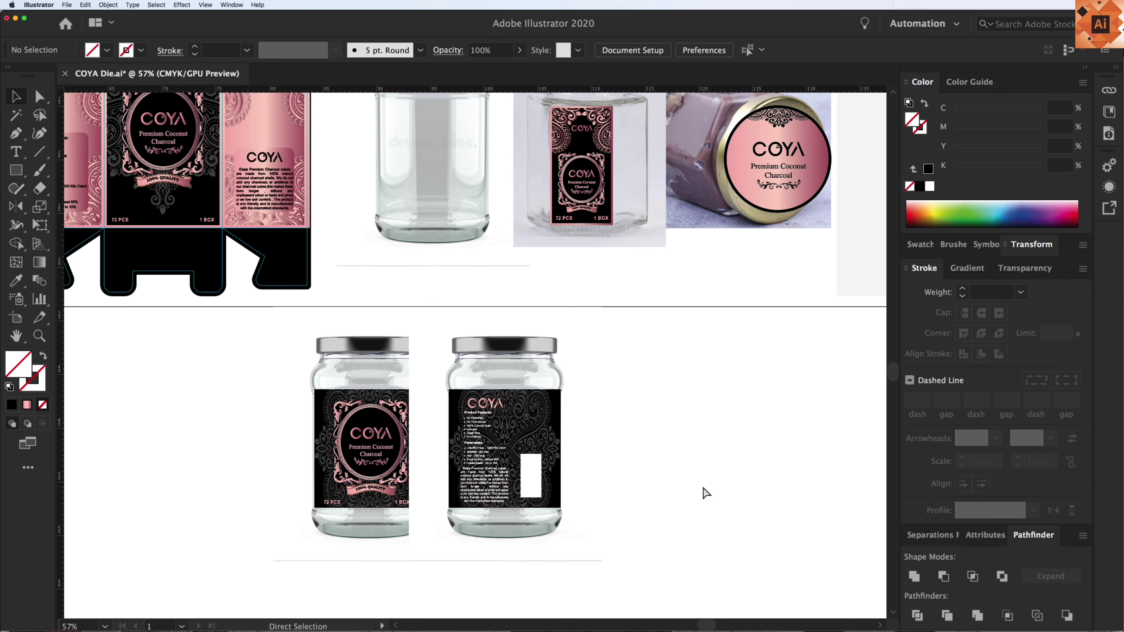
{"action": "key", "text": "super+z"}
{"action": "left_click", "coordinate": [705, 490]}
Examine the finished label mockups on the jars and bottles next to the box die, including the two bottles close up
{"action": "key", "text": "super+minus"}
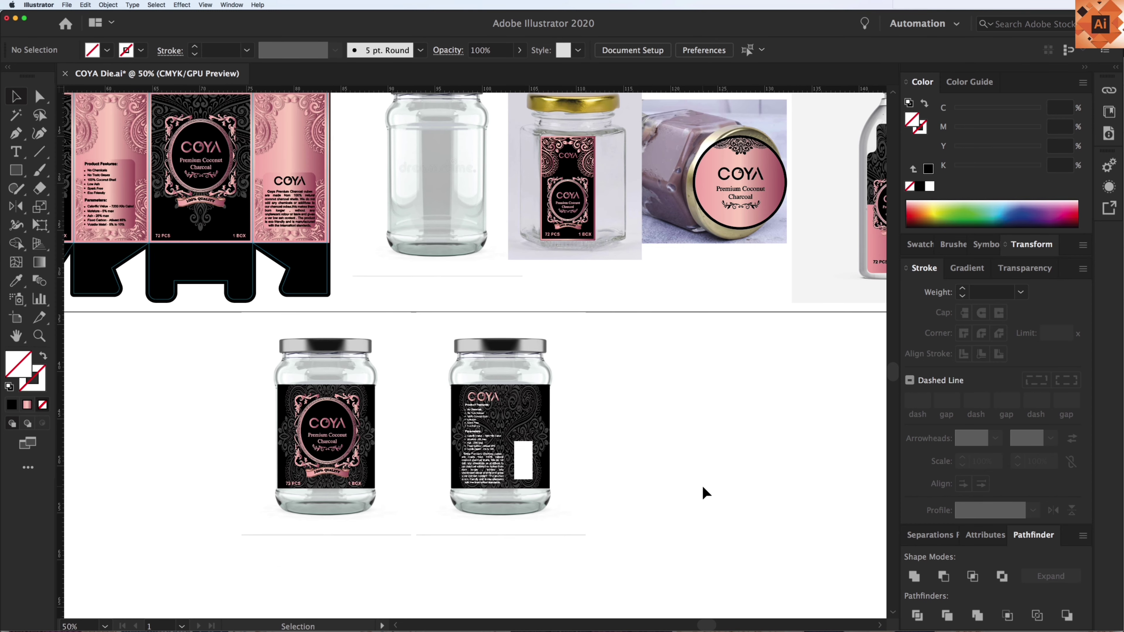
{"action": "key", "text": "super+minus"}
{"action": "scroll", "coordinate": [639, 446], "scroll_direction": "right", "scroll_amount": 3}
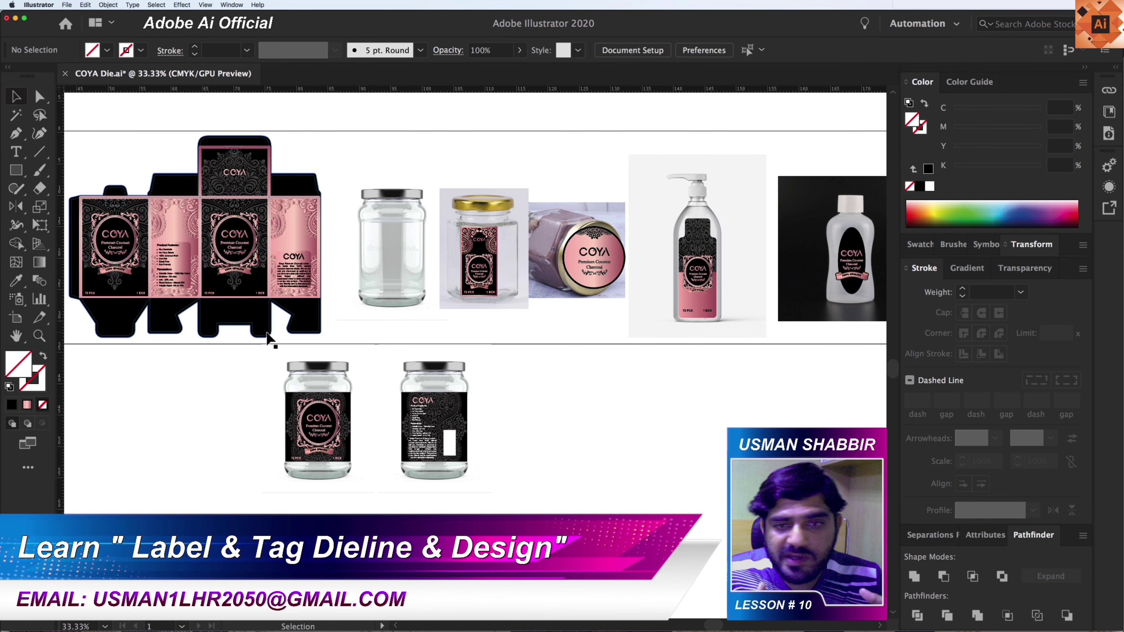
{"action": "scroll", "coordinate": [411, 359], "scroll_direction": "right", "scroll_amount": 2}
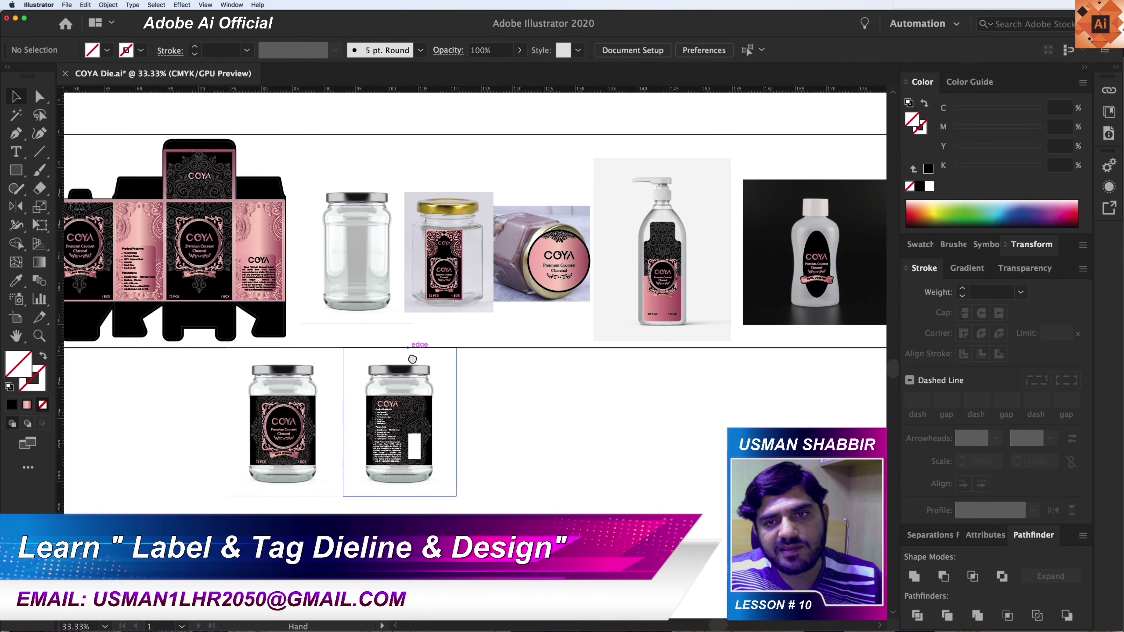
{"action": "scroll", "coordinate": [412, 359], "scroll_direction": "down", "scroll_amount": 1}
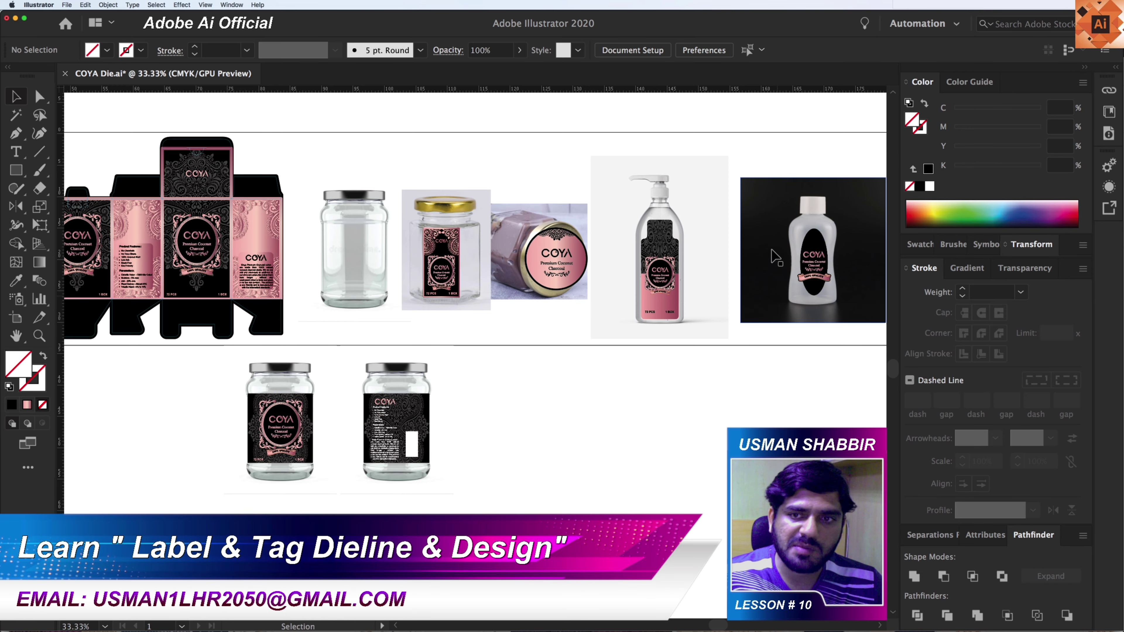
{"action": "key", "text": "z"}
{"action": "left_click_drag", "start_coordinate": [539, 146], "coordinate": [581, 366]}
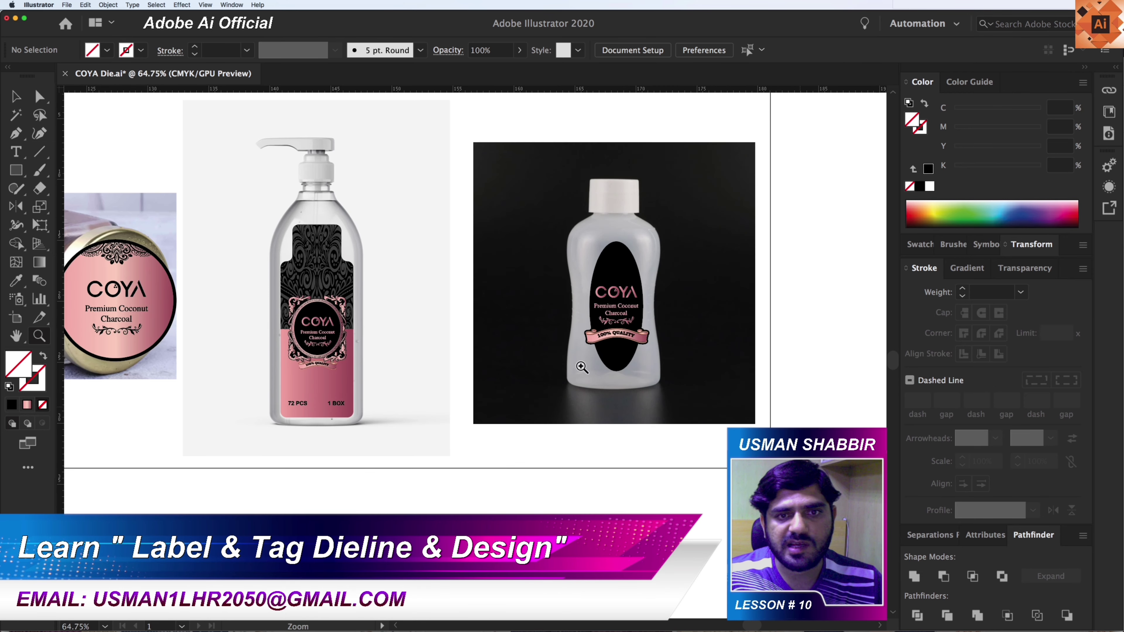
{"action": "key", "text": "ctrl+minus"}
{"action": "key", "text": "v"}
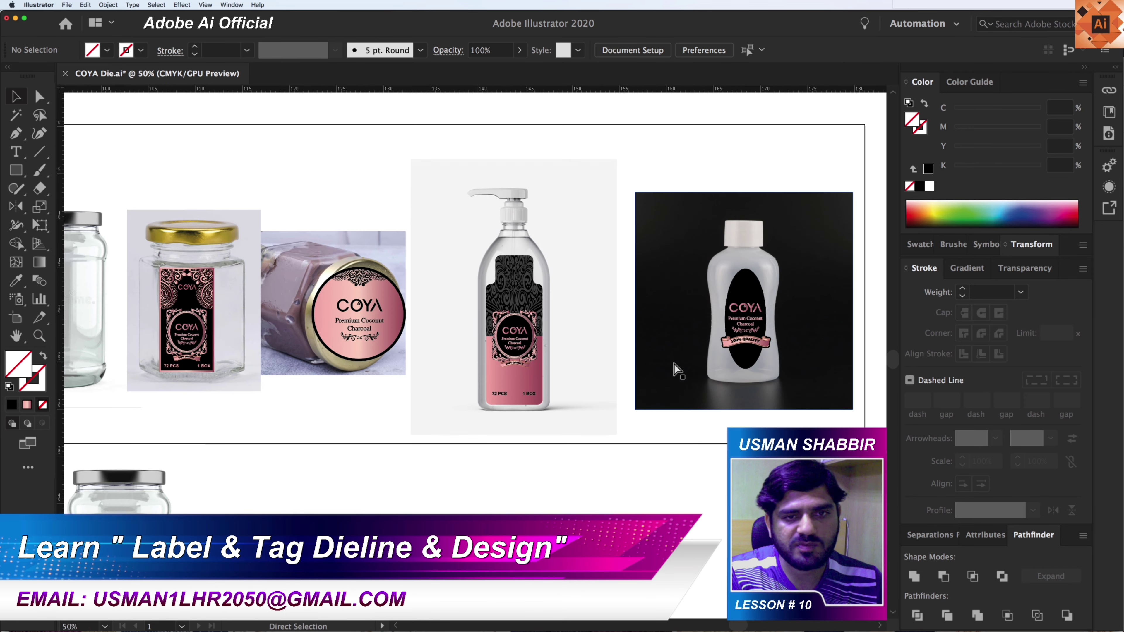
{"action": "key", "text": "ctrl+minus"}
{"action": "key", "text": "ctrl+minus"}
{"action": "left_click_drag", "start_coordinate": [401, 366], "coordinate": [527, 341]}
{"action": "key", "text": "v"}
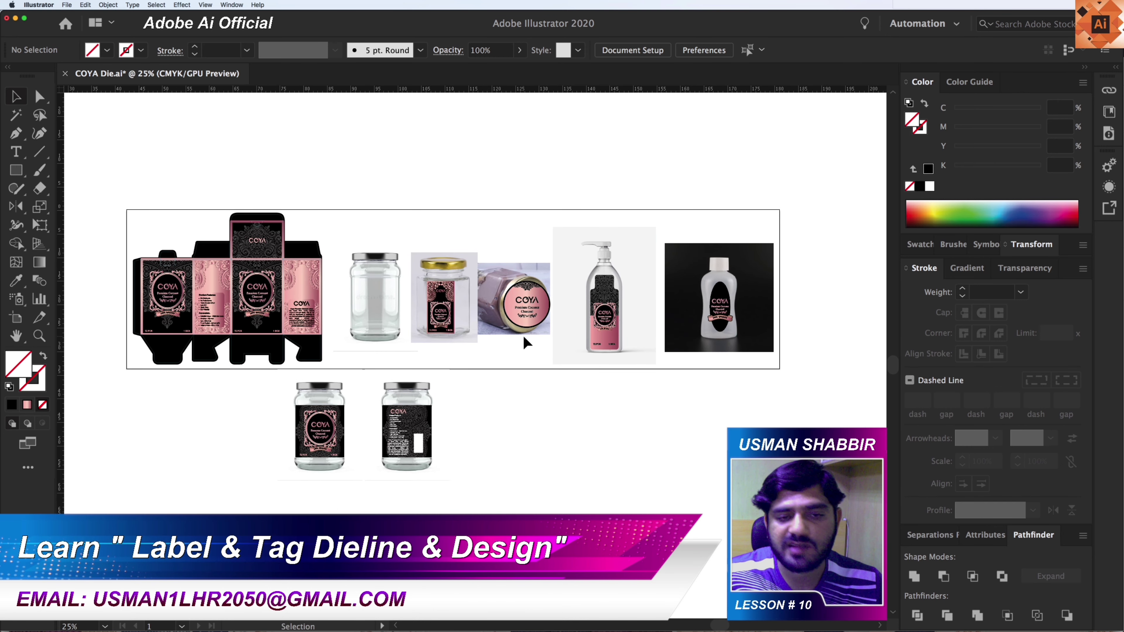
{"action": "key", "text": "z"}
{"action": "left_click", "coordinate": [597, 467]}
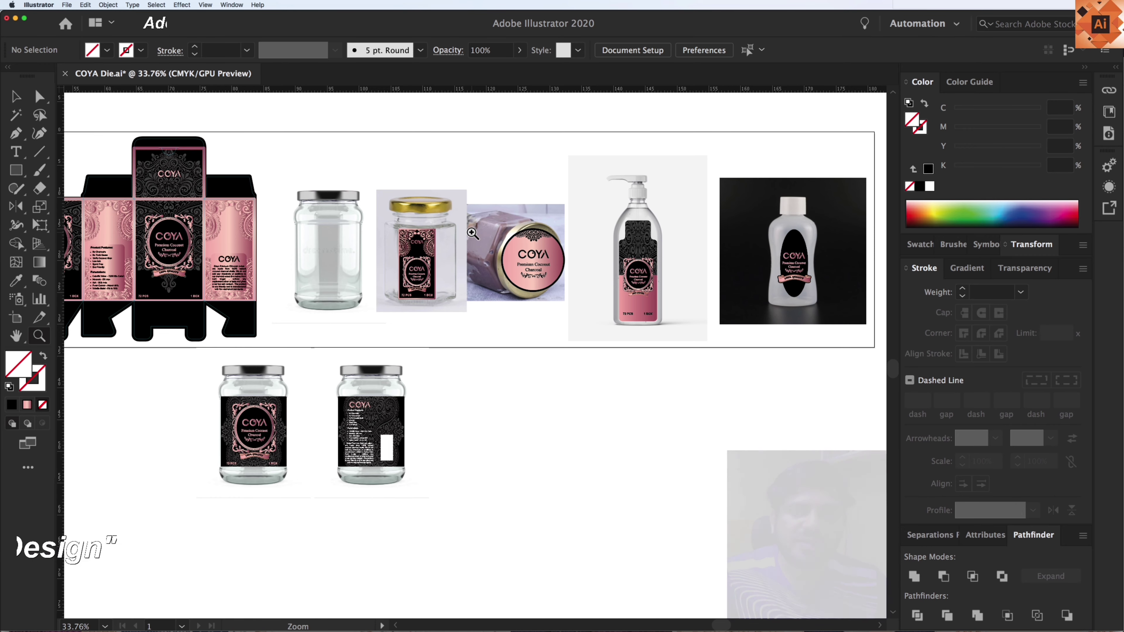
{"action": "scroll", "coordinate": [472, 233], "scroll_direction": "right", "scroll_amount": 6}
{"action": "scroll", "coordinate": [472, 234], "scroll_direction": "up", "scroll_amount": 1}
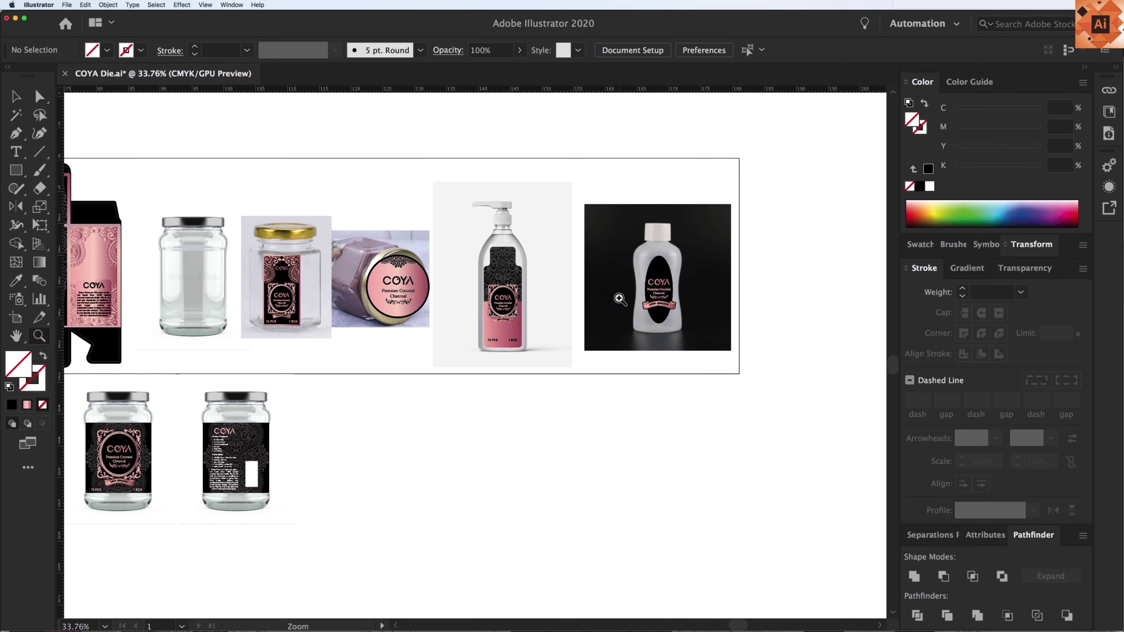
{"action": "left_click_drag", "start_coordinate": [665, 272], "coordinate": [675, 242]}
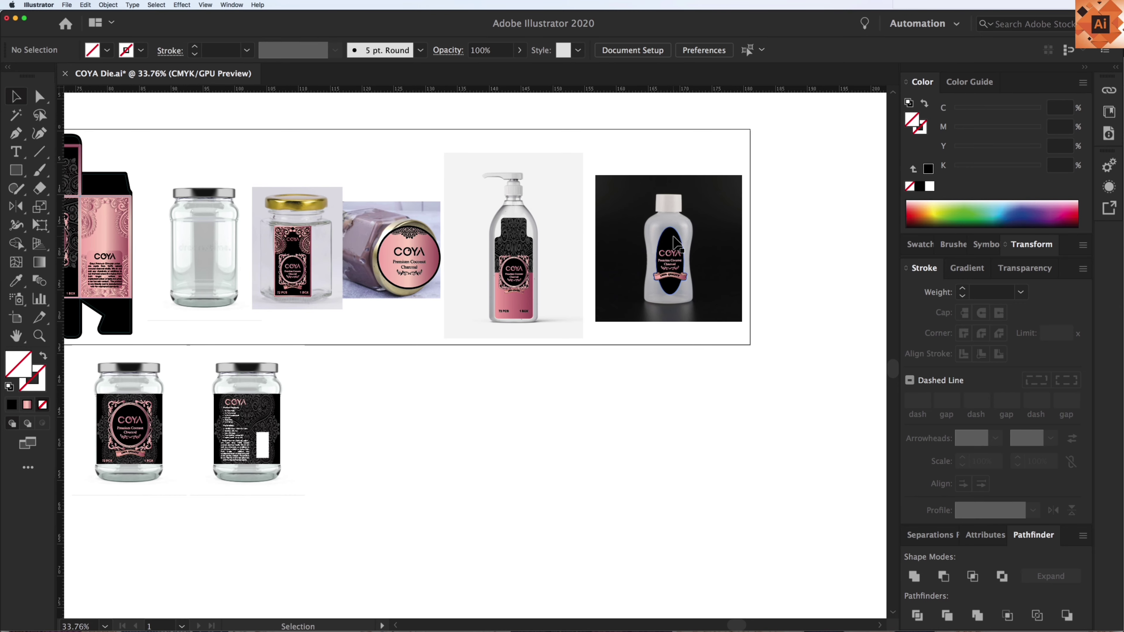
{"action": "key", "text": "v"}
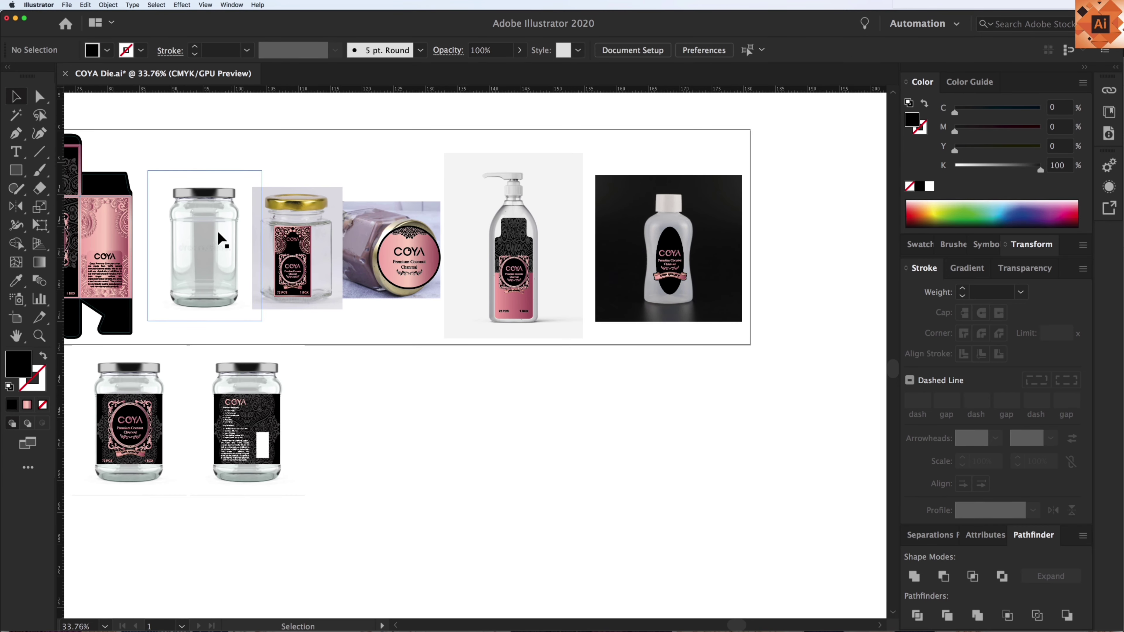
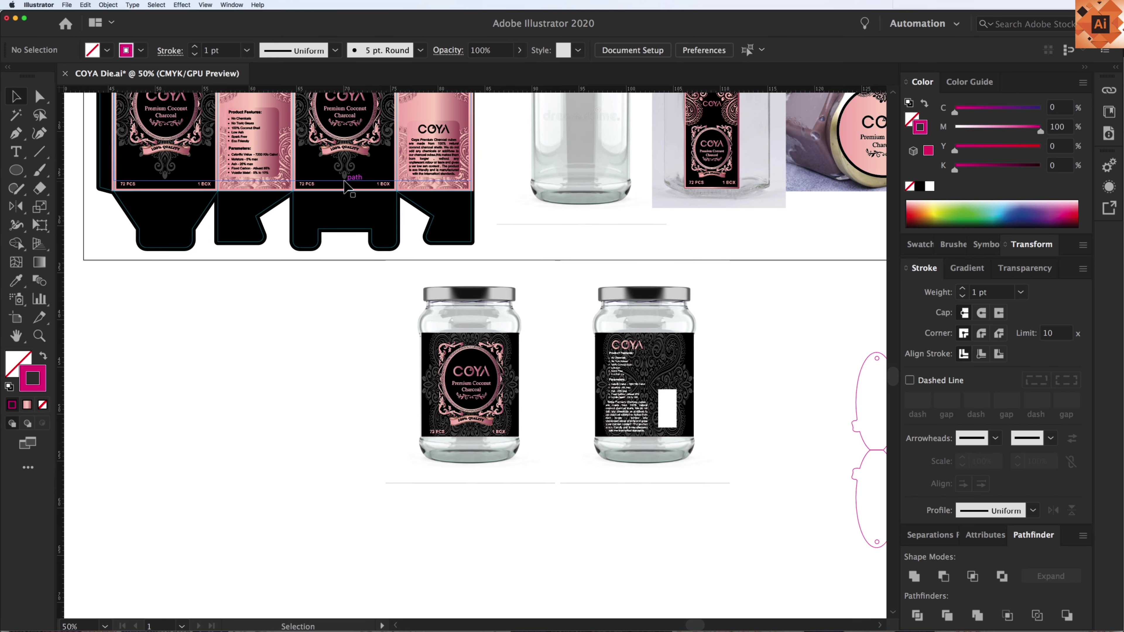
{"action": "left_click_drag", "start_coordinate": [380, 294], "coordinate": [388, 362]}
{"action": "left_click", "coordinate": [375, 156]}
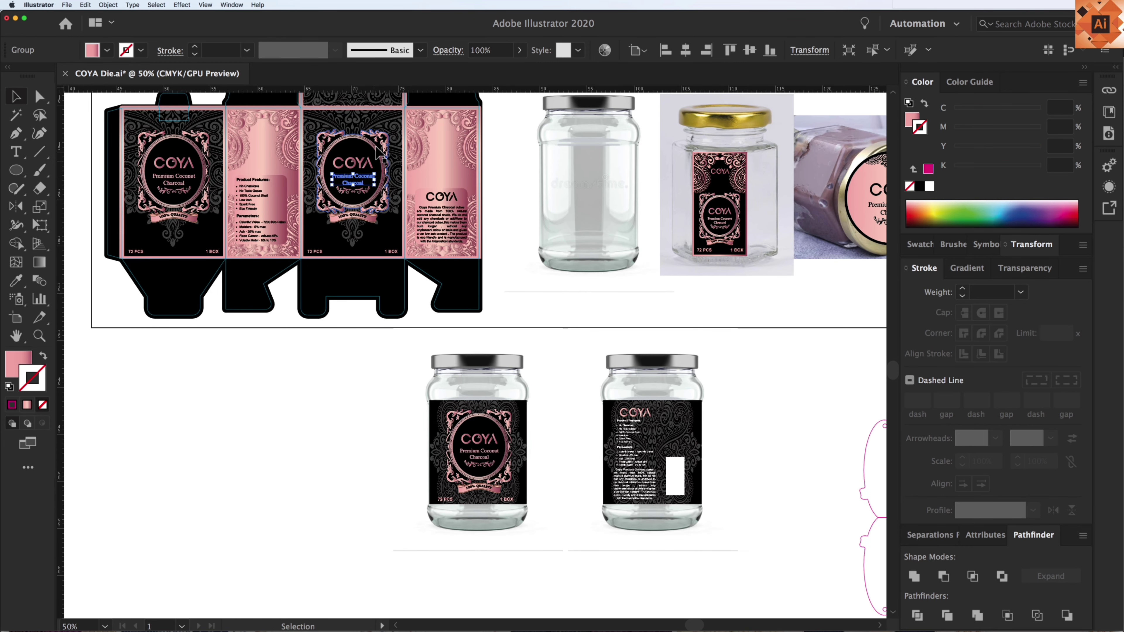
{"action": "left_click", "coordinate": [370, 162]}
{"action": "key", "text": "Delete"}
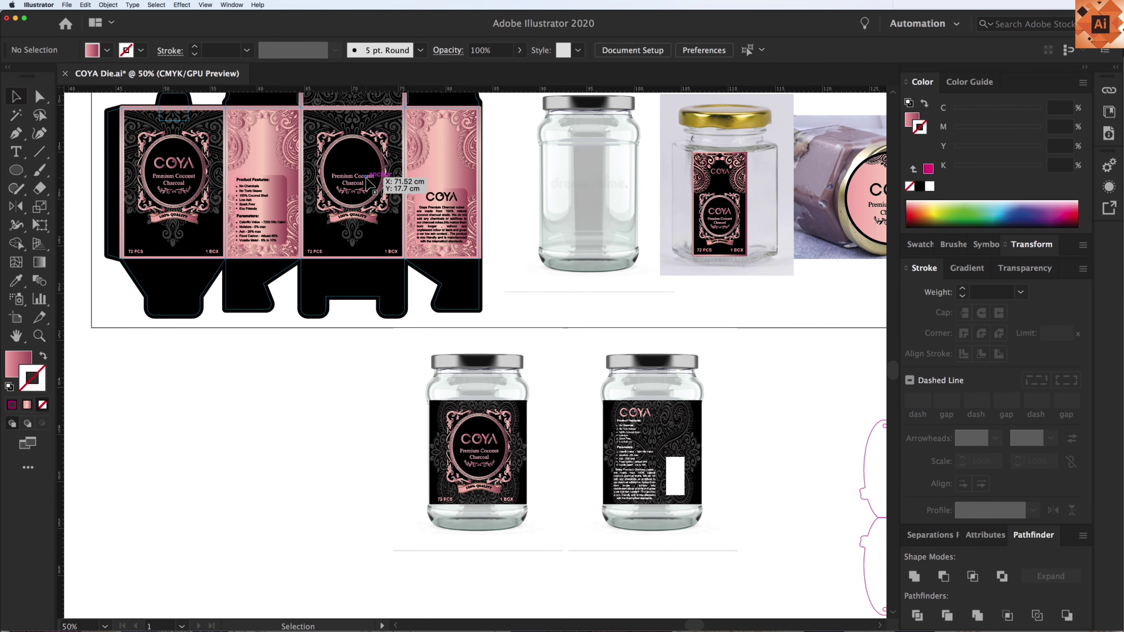
{"action": "left_click", "coordinate": [367, 178]}
{"action": "key", "text": "Delete"}
{"action": "left_click", "coordinate": [364, 217]}
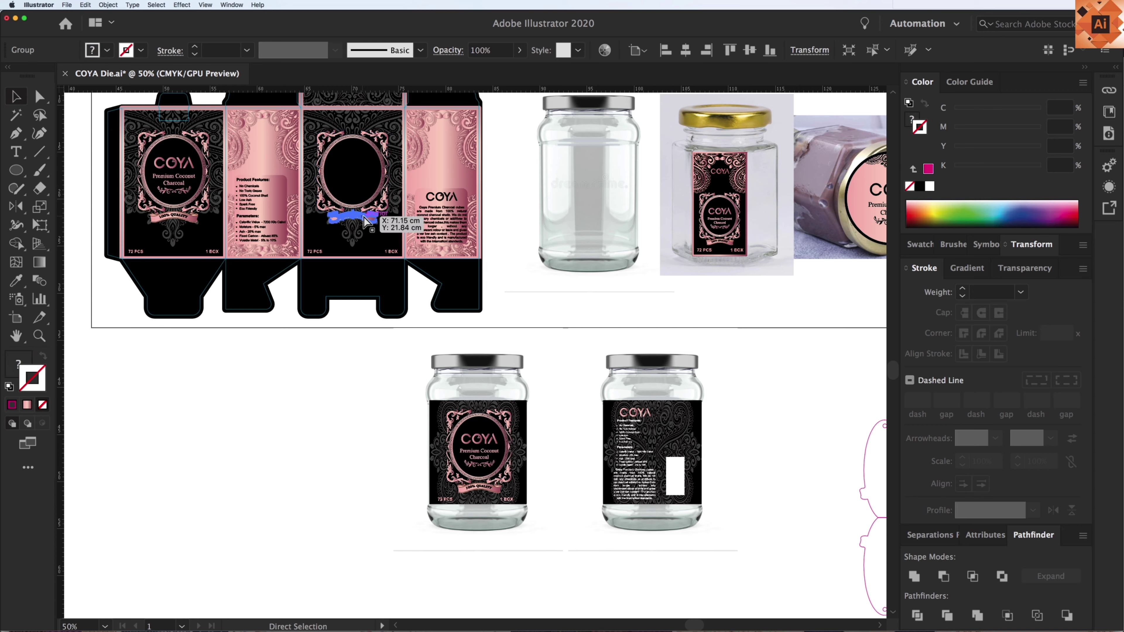
{"action": "left_click", "coordinate": [370, 195], "text": "shift"}
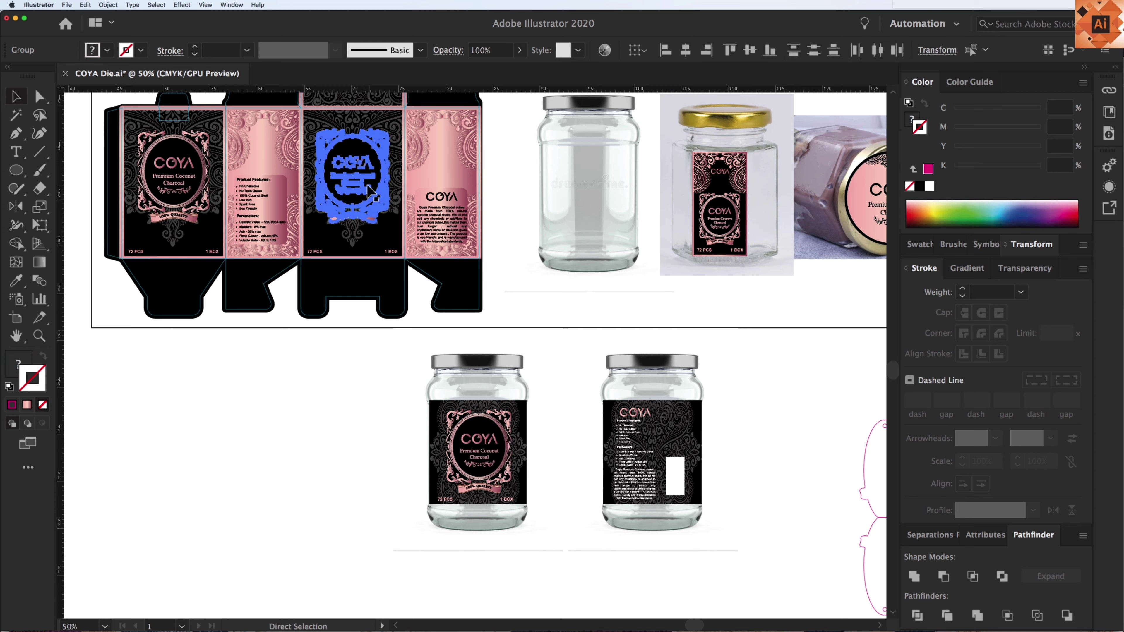
{"action": "key", "text": "Delete"}
{"action": "left_click", "coordinate": [366, 186]}
{"action": "key", "text": "Delete"}
{"action": "key", "text": "super+z"}
{"action": "key", "text": "super+z"}
Copy the framed COYA emblem with its ribbon from the box's second black panel to the space beside the labelled jars and group it
{"action": "left_click_drag", "start_coordinate": [370, 190], "coordinate": [279, 468]}
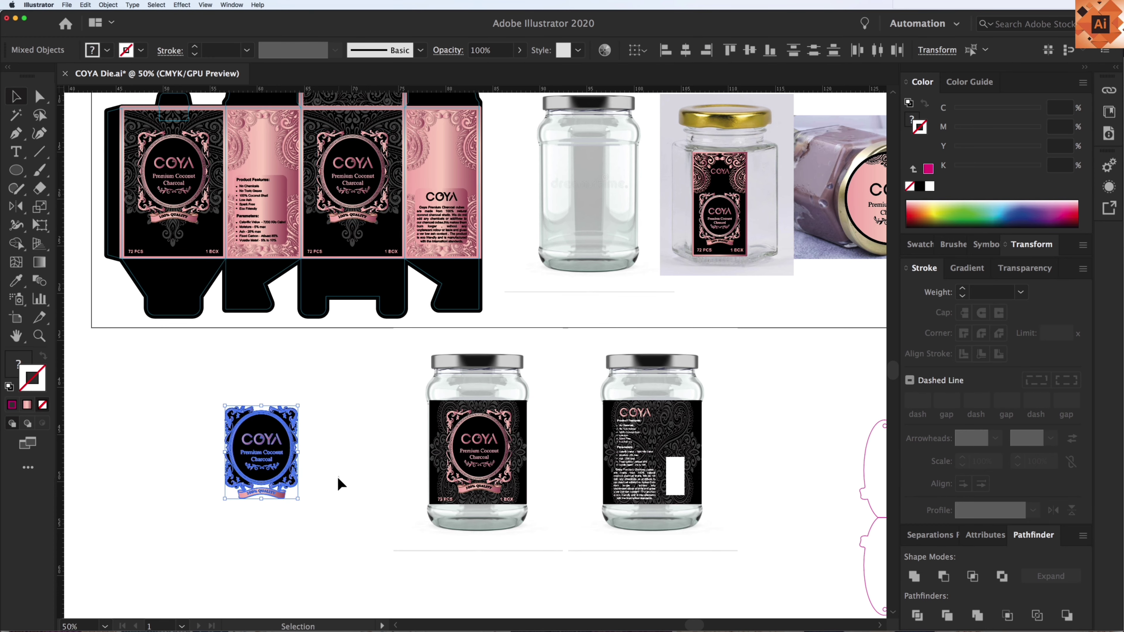
{"action": "left_click", "coordinate": [338, 483]}
{"action": "left_click_drag", "start_coordinate": [167, 331], "coordinate": [494, 603]}
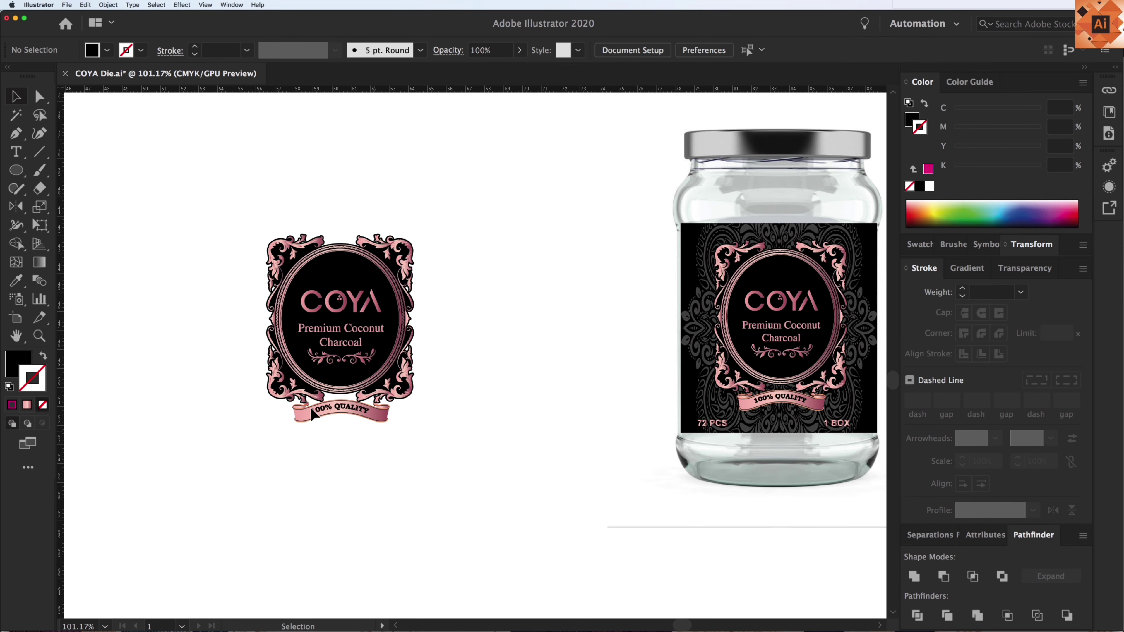
{"action": "left_click_drag", "start_coordinate": [255, 217], "coordinate": [447, 453]}
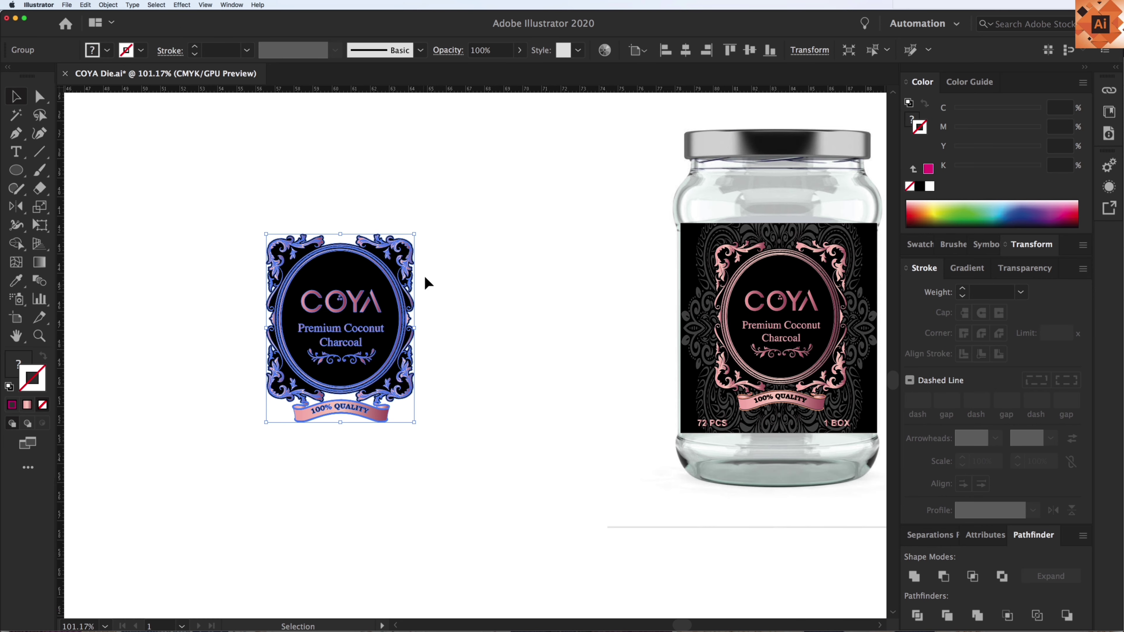
Fill the whole copied emblem group with solid black
{"action": "left_click_drag", "start_coordinate": [316, 305], "coordinate": [406, 305], "text": "alt"}
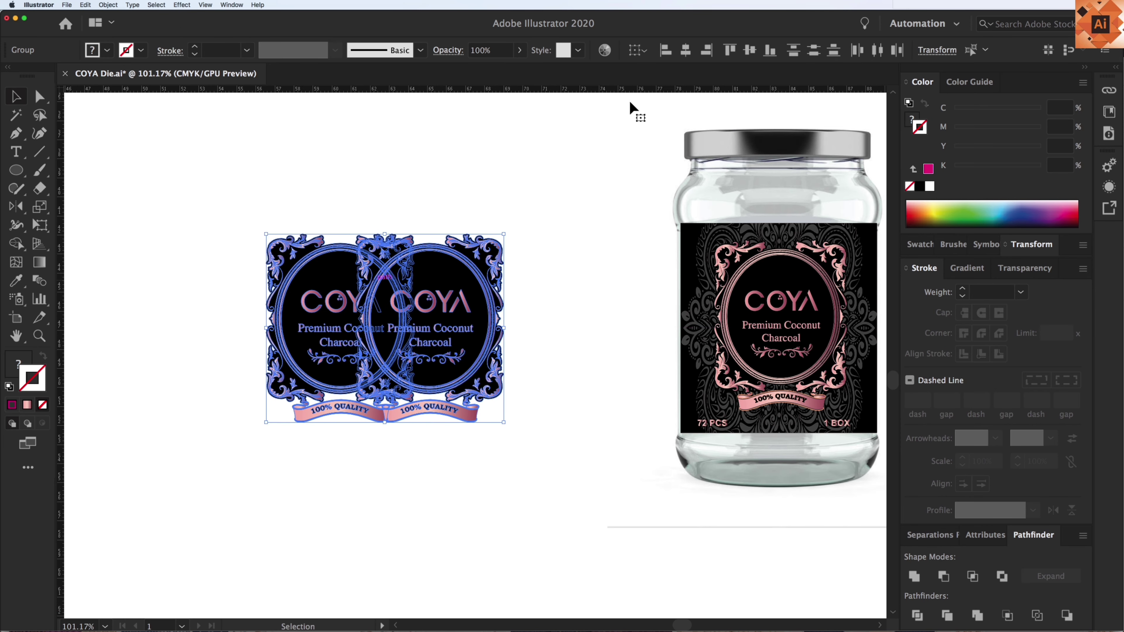
{"action": "key", "text": "super+z"}
{"action": "left_click", "coordinate": [409, 282]}
{"action": "left_click", "coordinate": [410, 286]}
{"action": "left_click", "coordinate": [423, 298]}
{"action": "left_click", "coordinate": [410, 287]}
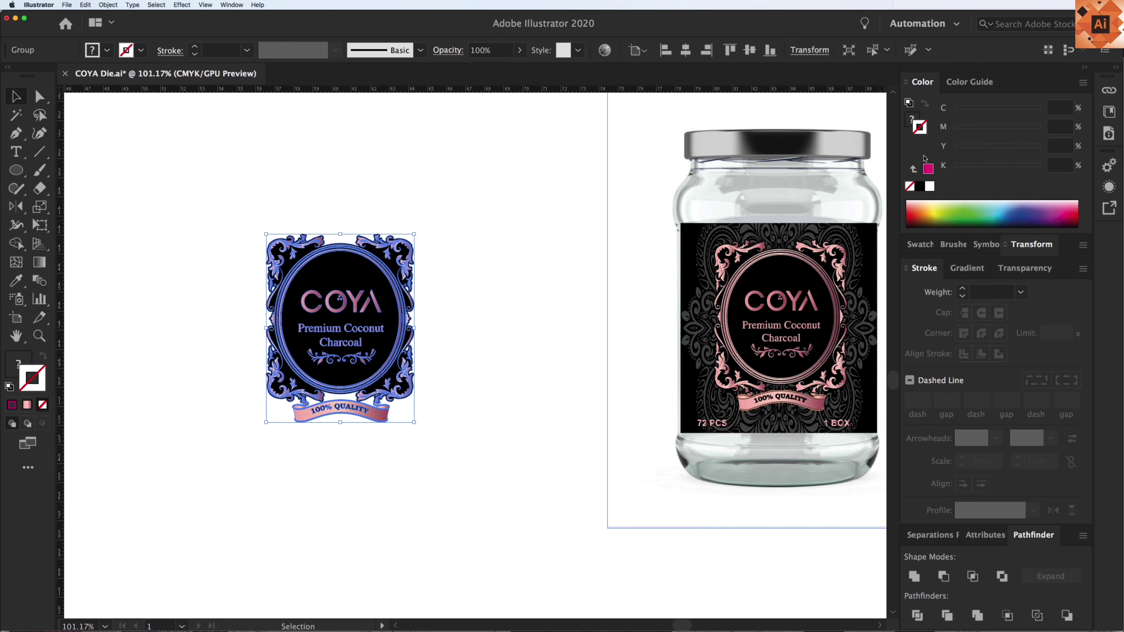
{"action": "left_click", "coordinate": [920, 186]}
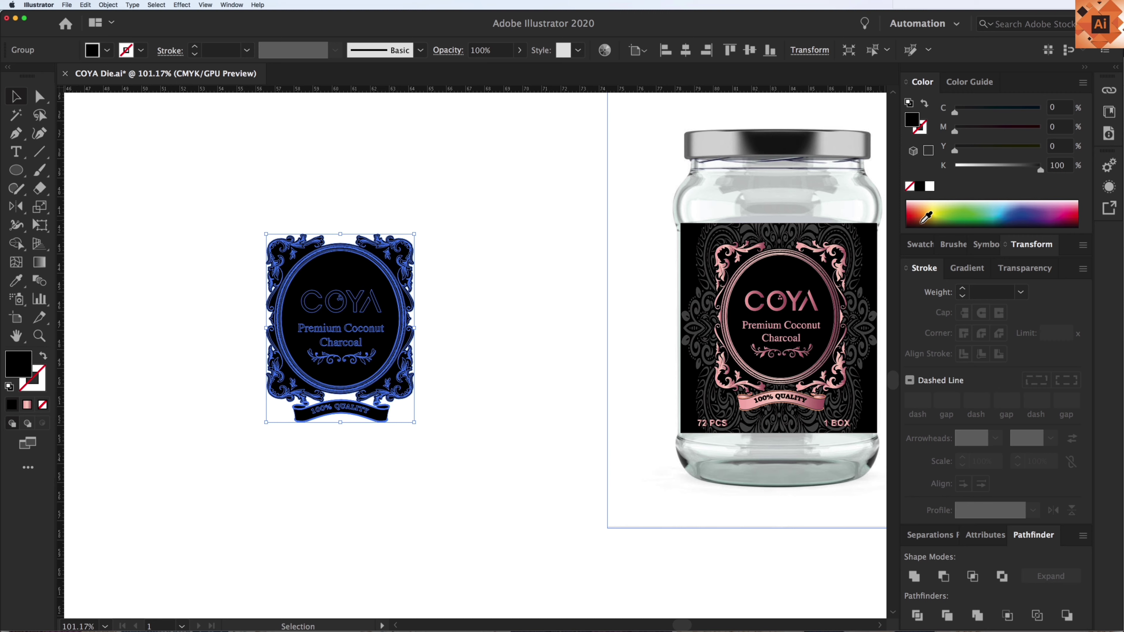
Give the black emblem group a 10 pt magenta stroke with round caps and round corner joins
{"action": "left_click", "coordinate": [990, 295]}
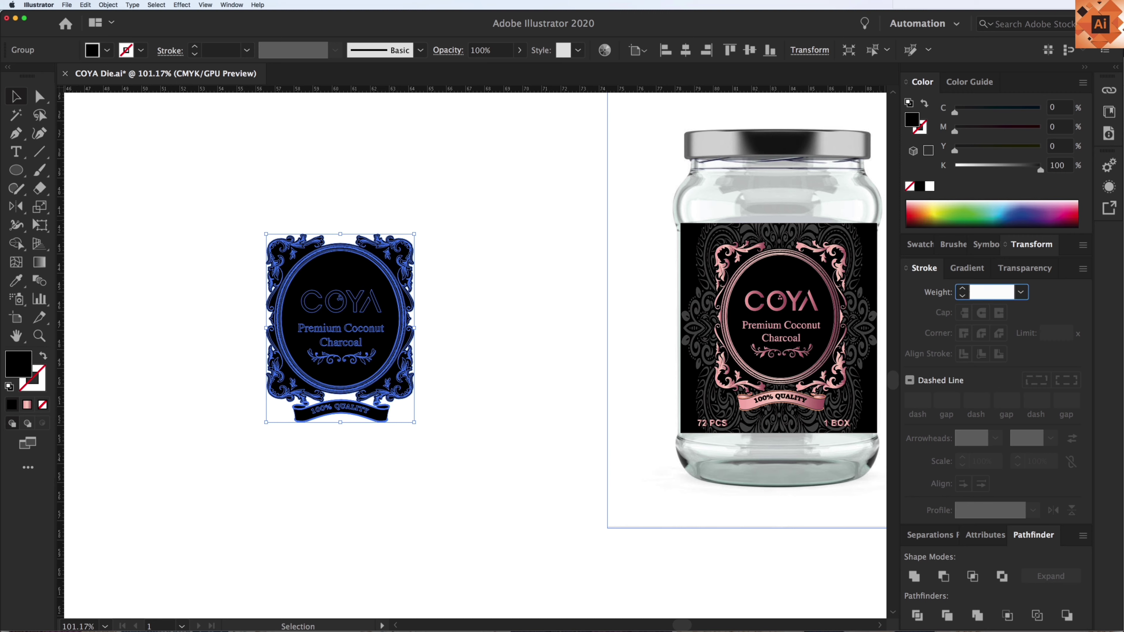
{"action": "type", "text": "10"}
{"action": "key", "text": "Return"}
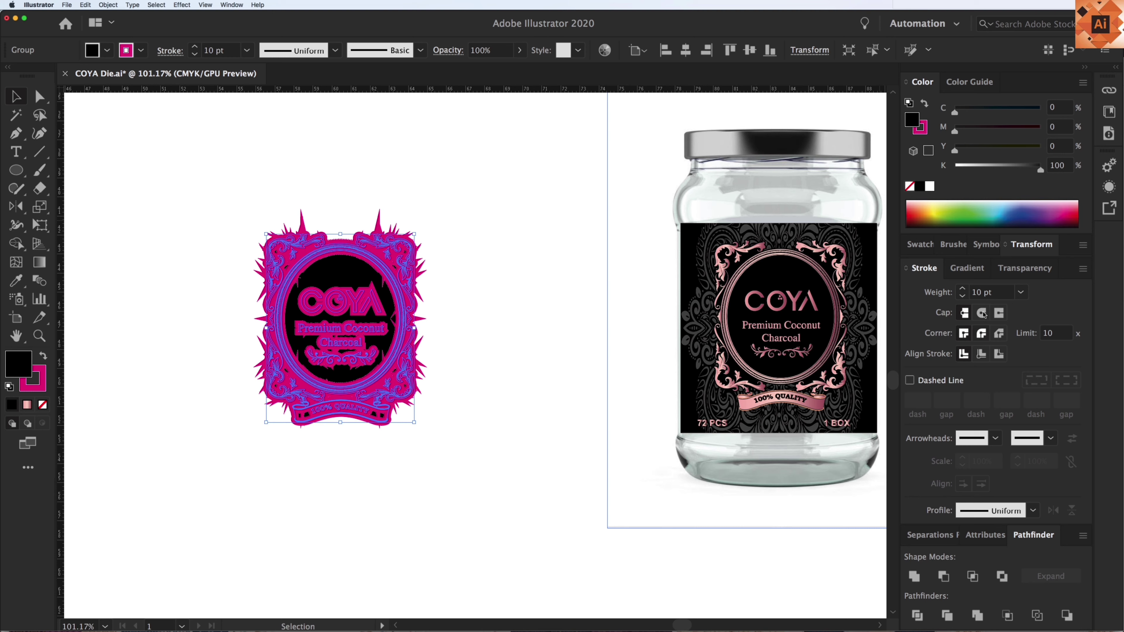
{"action": "left_click", "coordinate": [983, 313]}
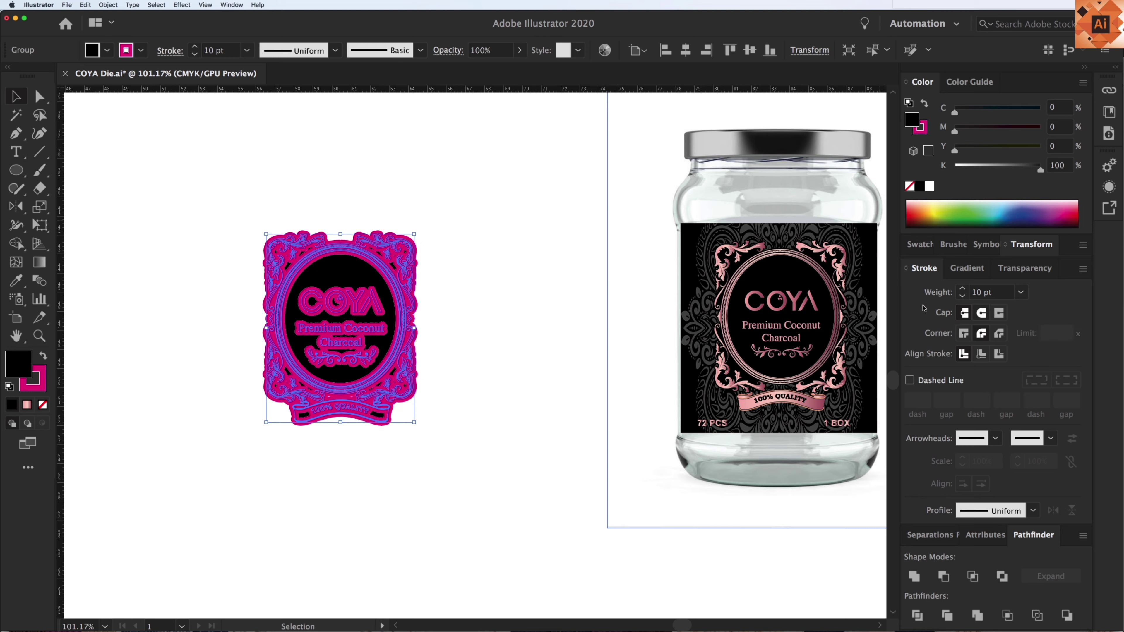
Expand the emblem's fill and stroke and merge everything into one solid compound-path silhouette
{"action": "left_click", "coordinate": [107, 5]}
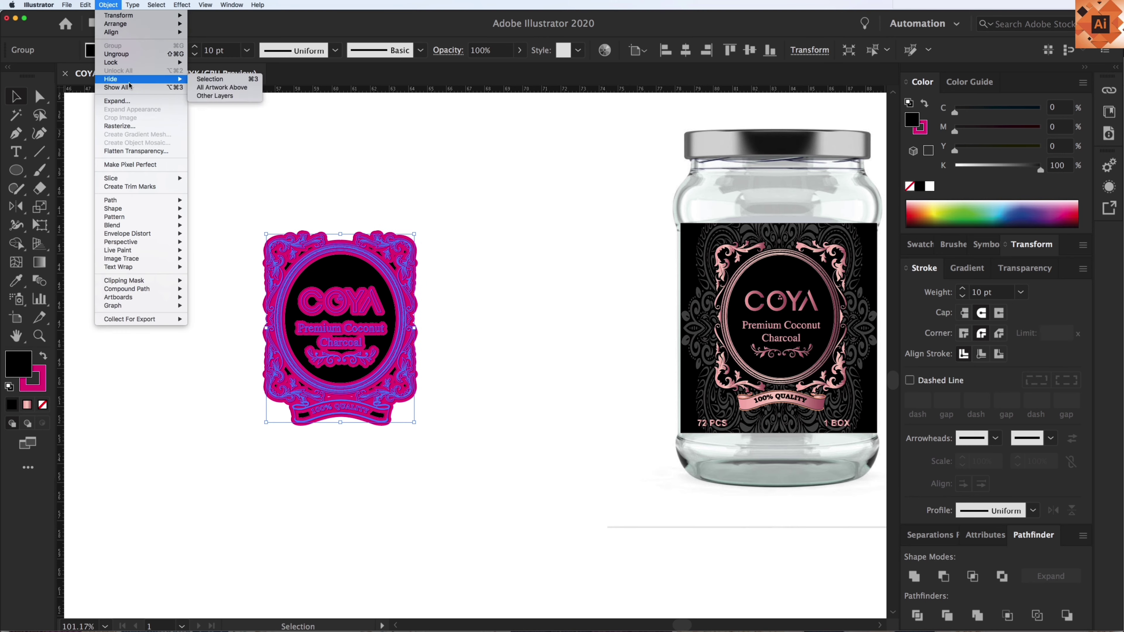
{"action": "left_click", "coordinate": [120, 132]}
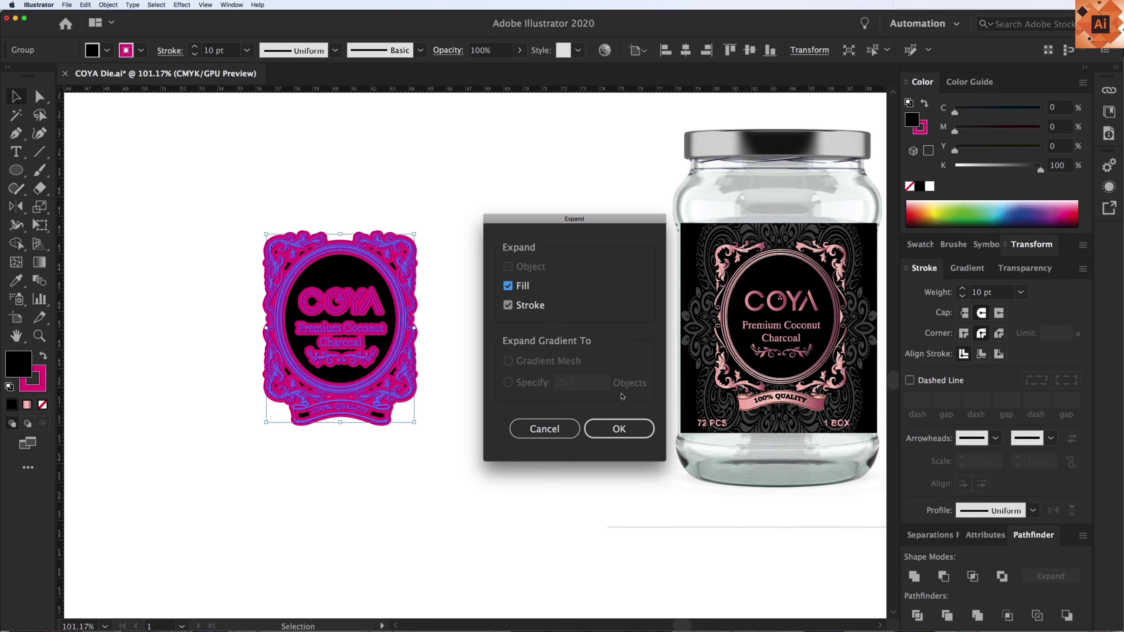
{"action": "left_click", "coordinate": [618, 428]}
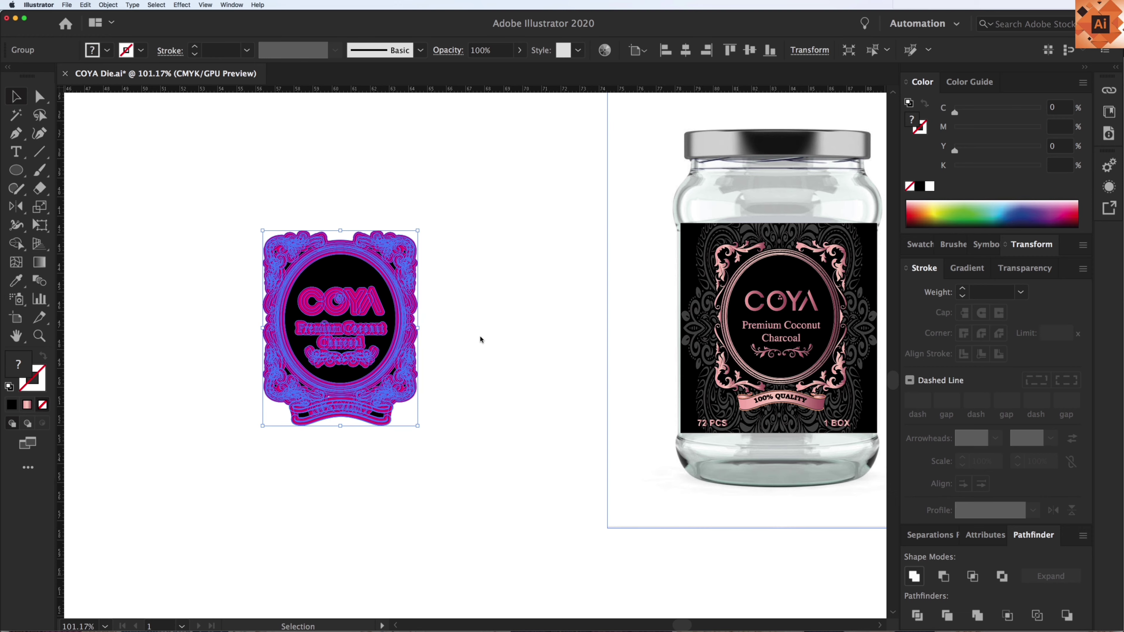
{"action": "key", "text": "super+8"}
{"action": "key", "text": "a"}
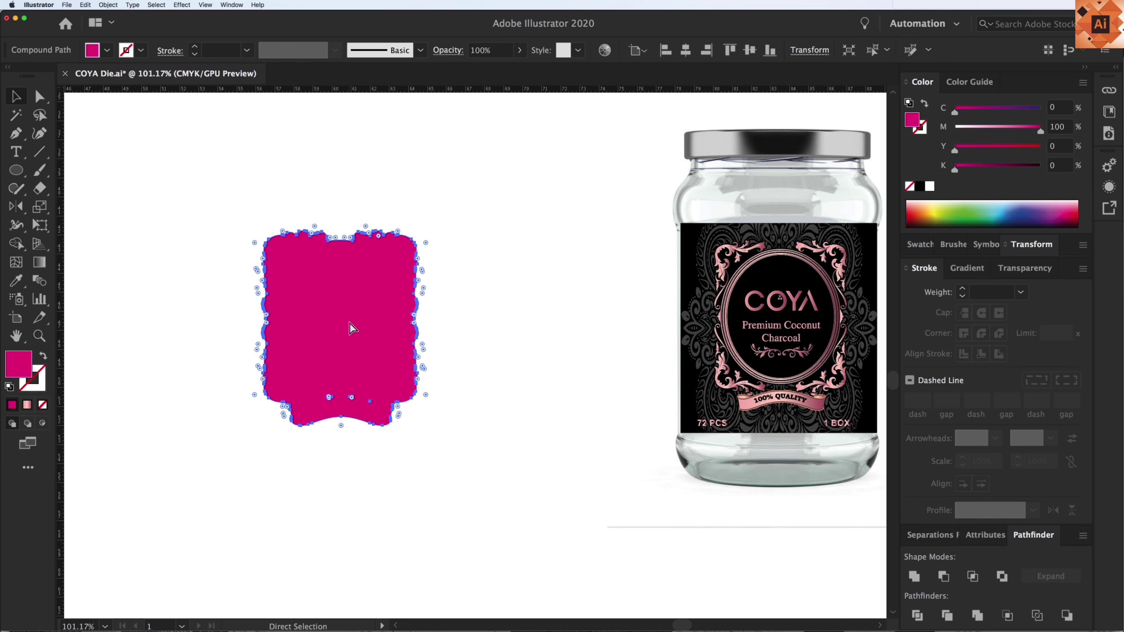
{"action": "key", "text": "super+y"}
{"action": "key", "text": "super+y"}
{"action": "key", "text": "v"}
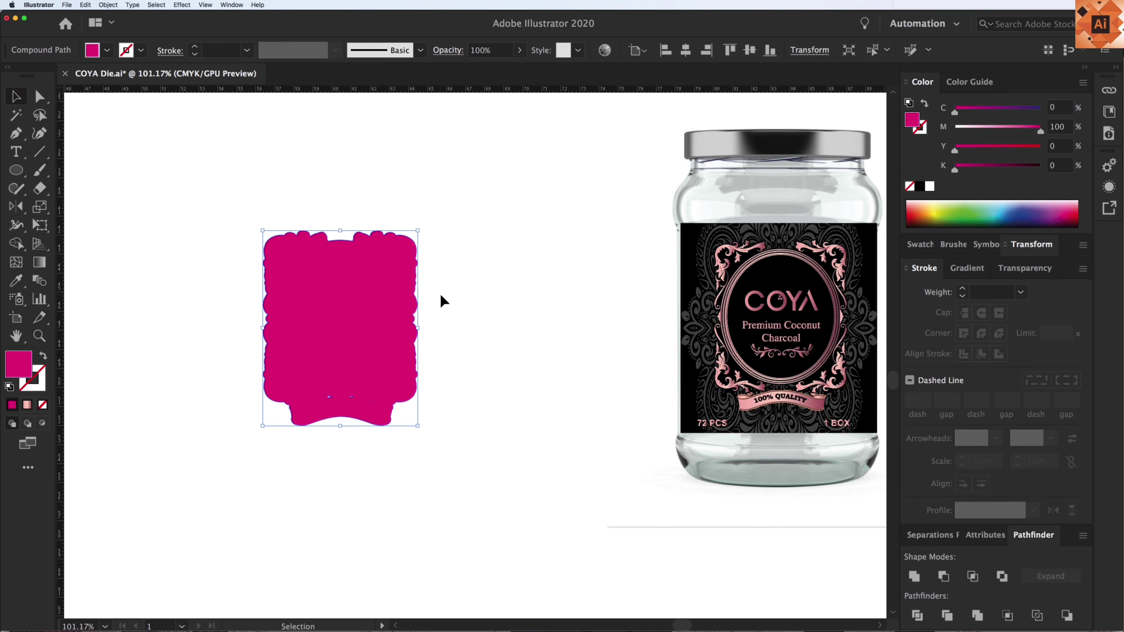
Turn the solid silhouette into an unfilled outline with a 1 pt magenta stroke
{"action": "left_click", "coordinate": [909, 187]}
{"action": "left_click", "coordinate": [928, 171]}
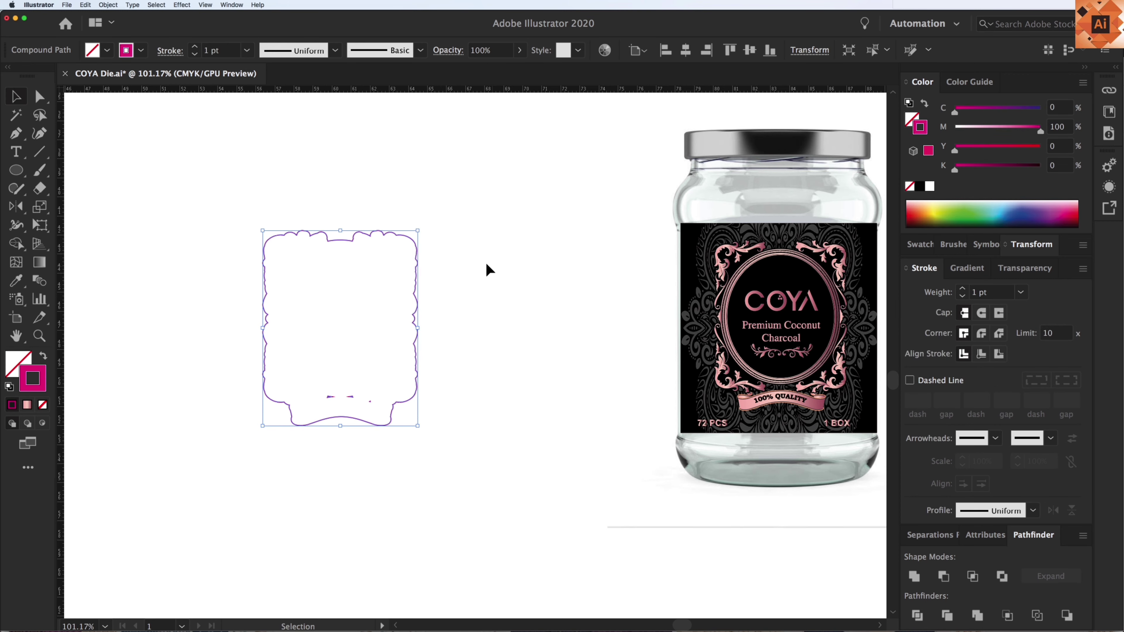
{"action": "left_click", "coordinate": [486, 268]}
Release the outline's compound path and unite its pieces to remove the small stray shapes inside
{"action": "left_click", "coordinate": [415, 303]}
{"action": "right_click", "coordinate": [361, 349]}
{"action": "left_click", "coordinate": [834, 556]}
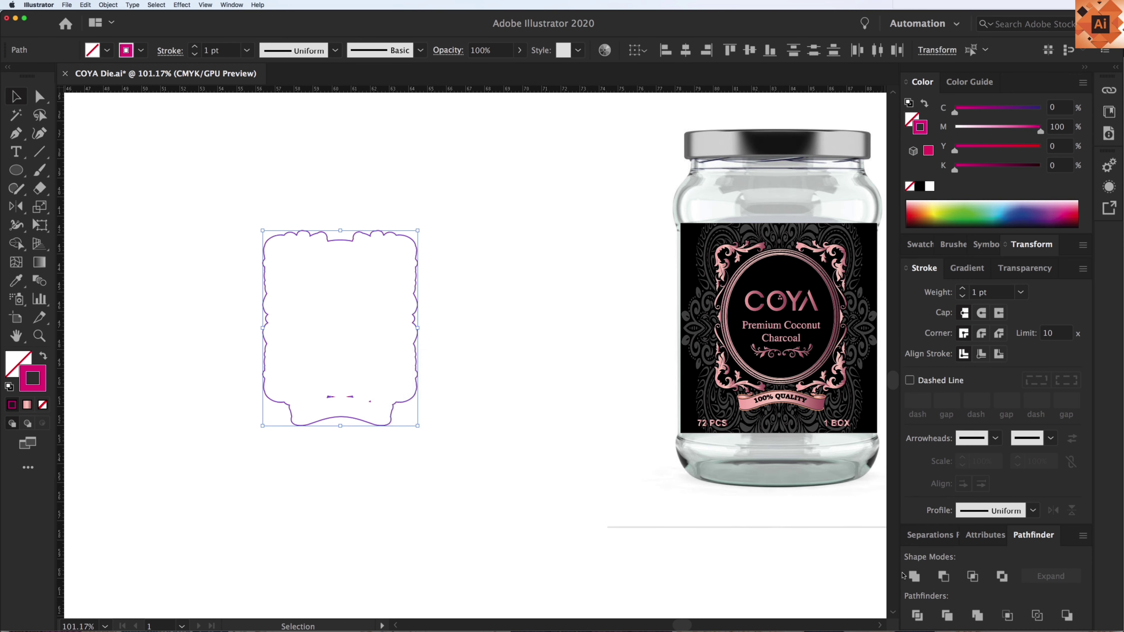
{"action": "left_click", "coordinate": [506, 348]}
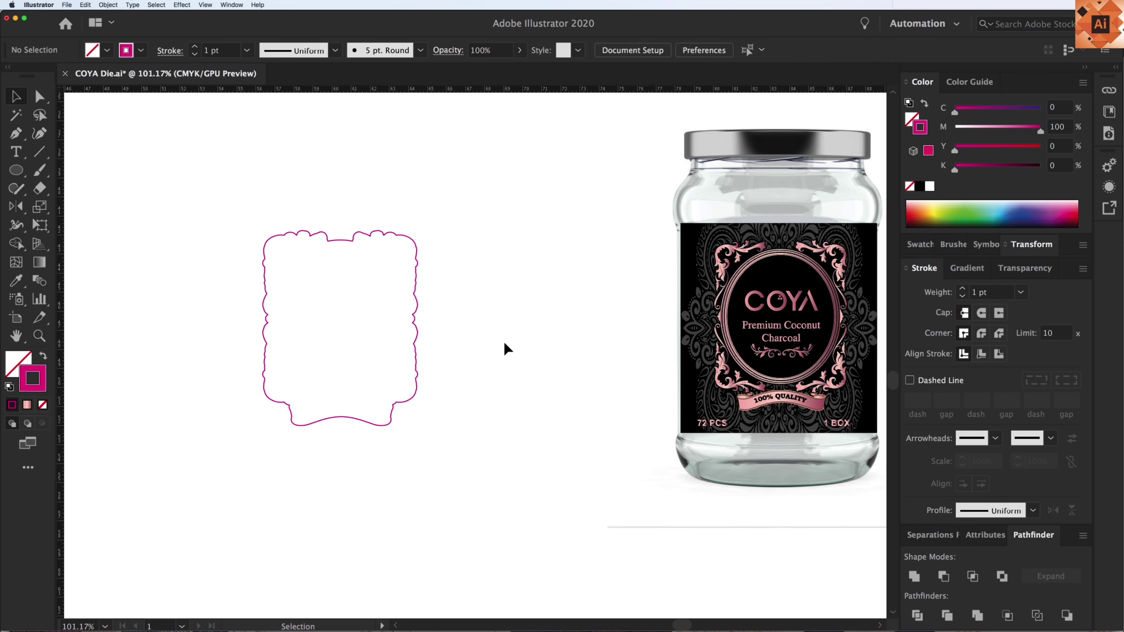
Show the hidden original COYA emblem artwork again inside the magenta outline
{"action": "key", "text": "alt+super+3"}
{"action": "left_click", "coordinate": [471, 324]}
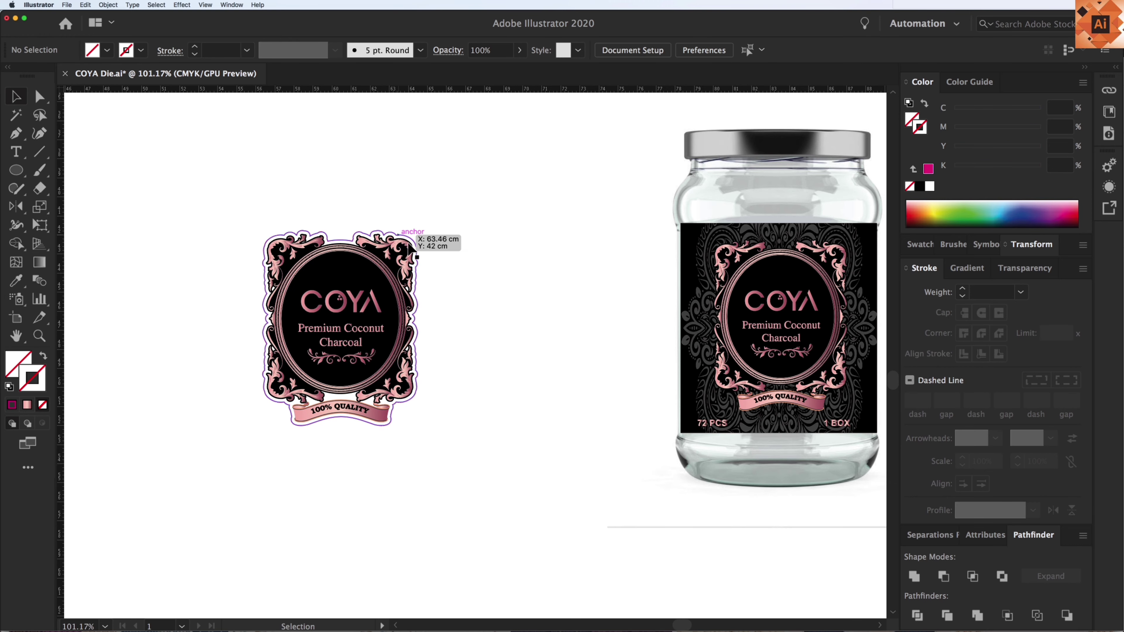
{"action": "key", "text": "super+space"}
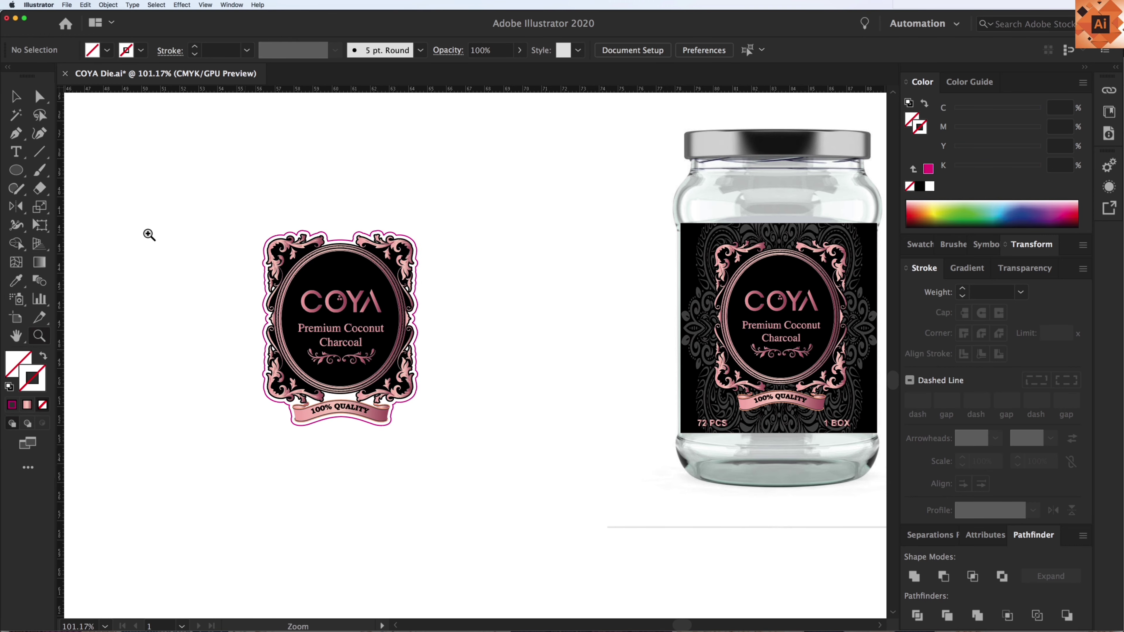
{"action": "left_click_drag", "start_coordinate": [148, 231], "coordinate": [642, 567]}
{"action": "scroll", "coordinate": [442, 336], "scroll_direction": "up", "scroll_amount": 2}
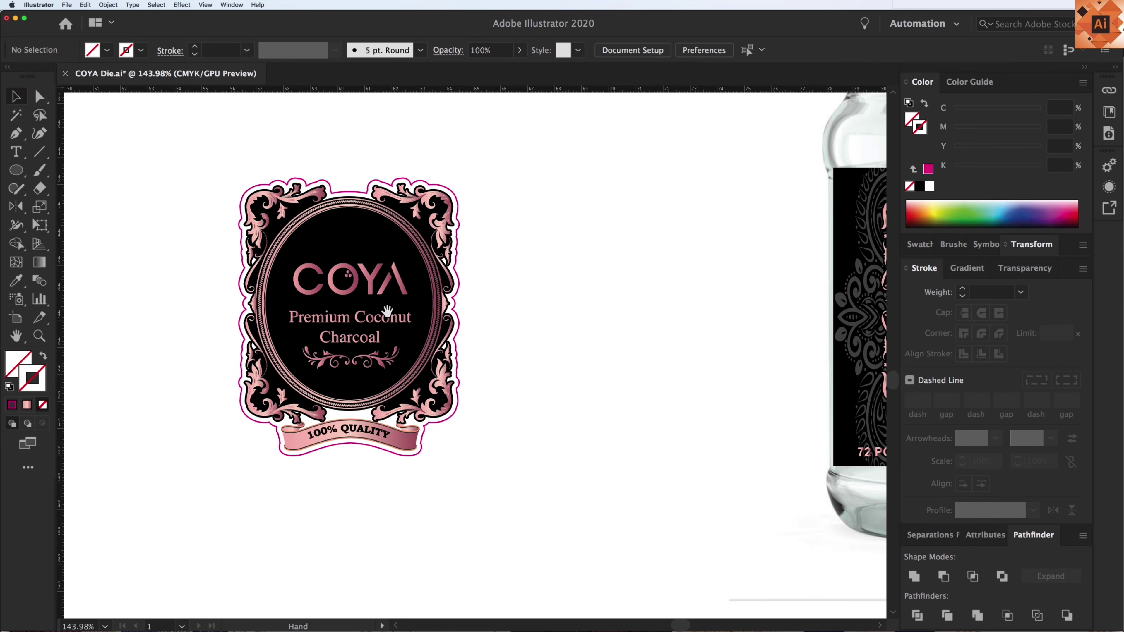
{"action": "scroll", "coordinate": [354, 221], "scroll_direction": "up", "scroll_amount": 3}
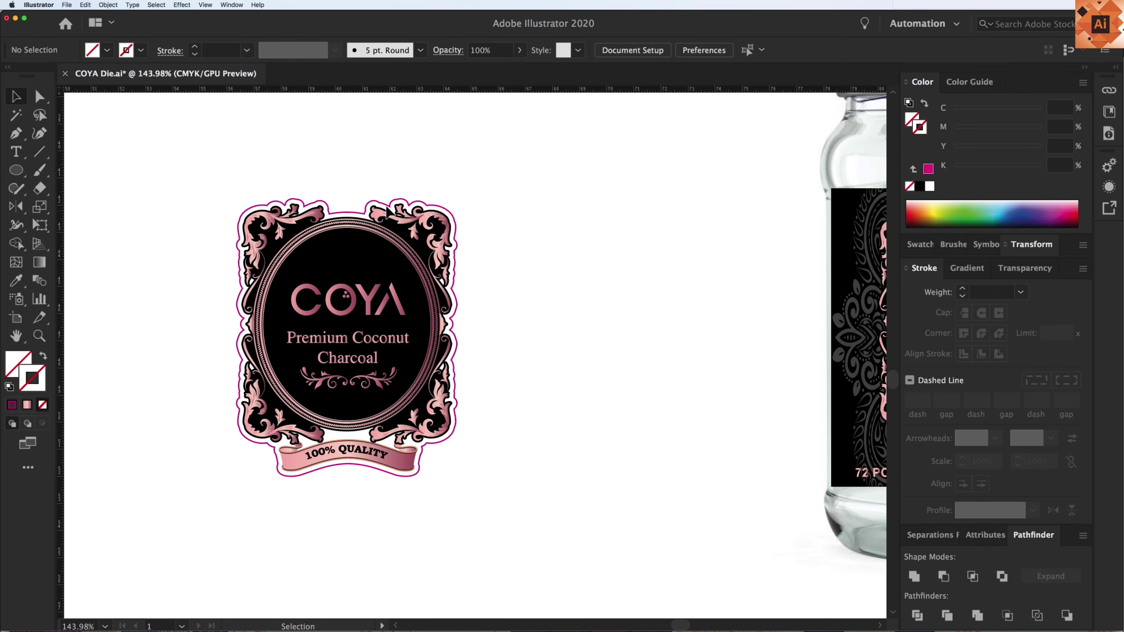
Draw a circle over the centre of the outline's top edge and match its stroke to the magenta outline
{"action": "mouse_move", "coordinate": [16, 177]}
{"action": "left_mouse_down"}
{"action": "mouse_move", "coordinate": [129, 212]}
{"action": "mouse_move", "coordinate": [186, 276]}
{"action": "mouse_move", "coordinate": [369, 267]}
{"action": "mouse_move", "coordinate": [374, 243]}
{"action": "left_mouse_up"}
{"action": "key", "text": "v"}
{"action": "left_click", "coordinate": [172, 287]}
{"action": "key", "text": "i"}
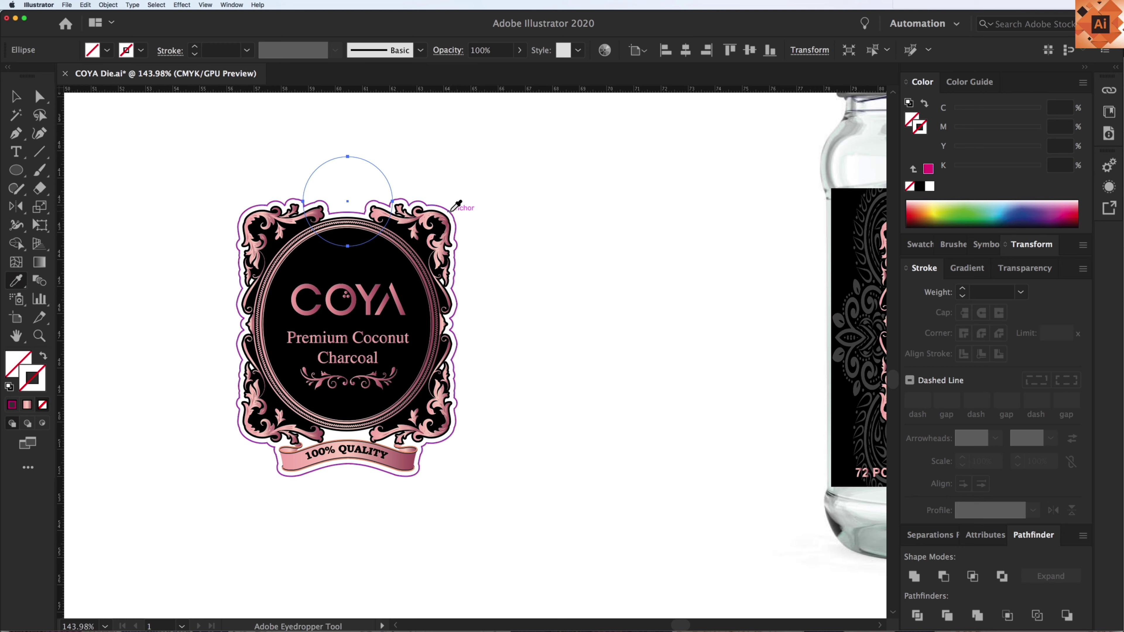
{"action": "left_click", "coordinate": [451, 210]}
Unite the circle with the emblem outline to form a rounded hanging tab on top
{"action": "key", "text": "v"}
{"action": "left_click", "coordinate": [451, 211], "text": "shift"}
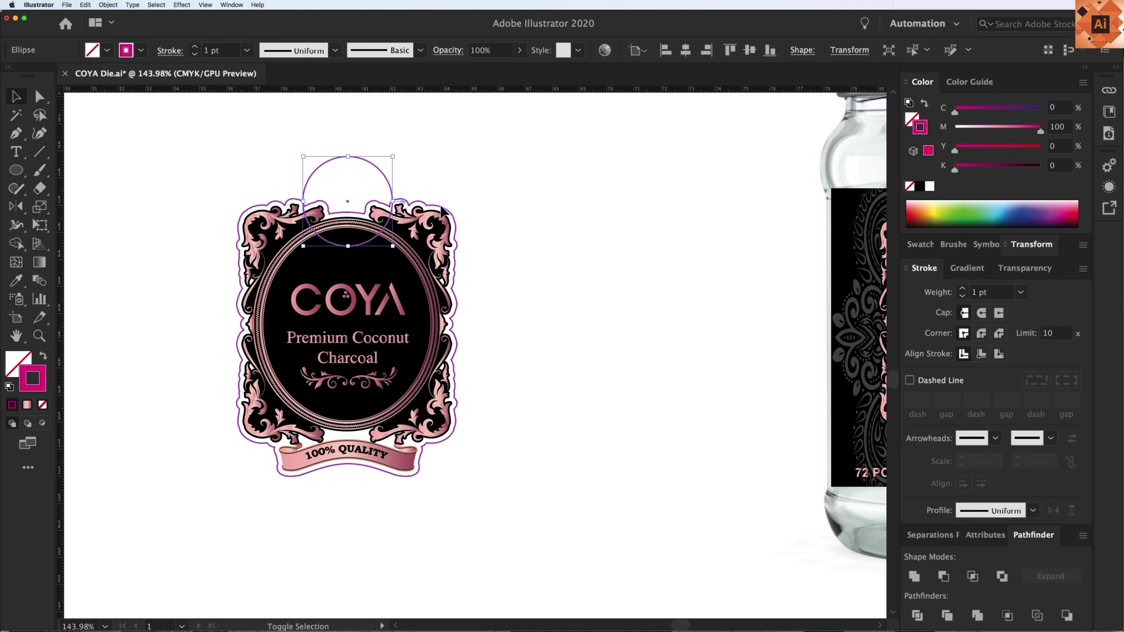
{"action": "left_click", "coordinate": [915, 577]}
{"action": "left_click", "coordinate": [577, 268]}
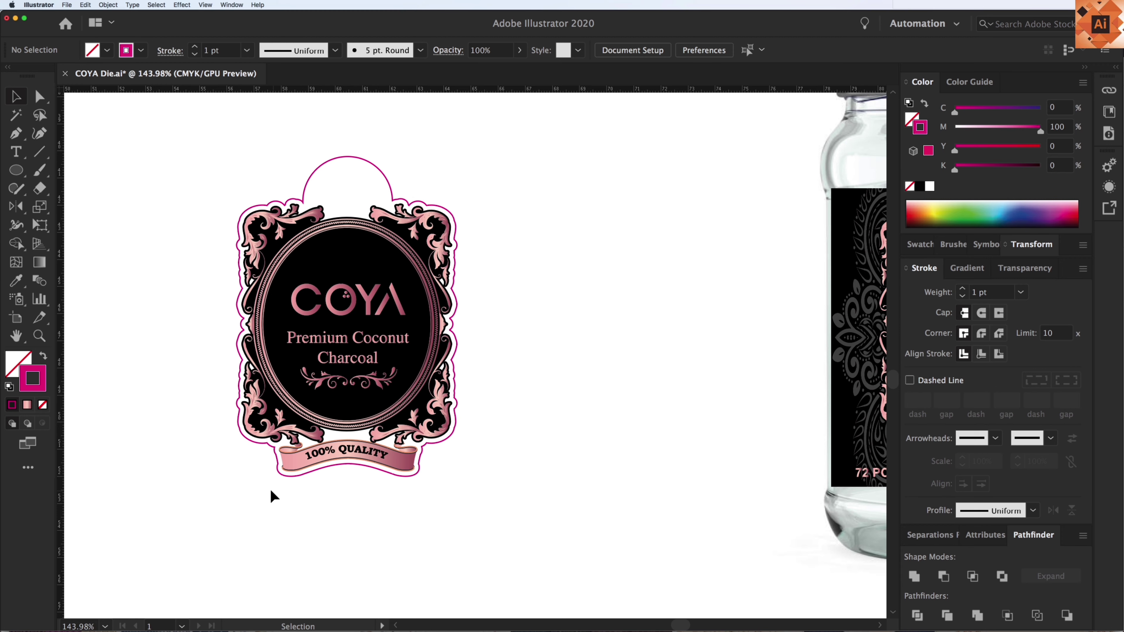
Draw an unfilled magenta rectangle around the 100% QUALITY ribbon and round its corners
{"action": "left_click_drag", "start_coordinate": [16, 170], "coordinate": [84, 170]}
{"action": "left_click_drag", "start_coordinate": [274, 446], "coordinate": [425, 479]}
{"action": "key", "text": "v"}
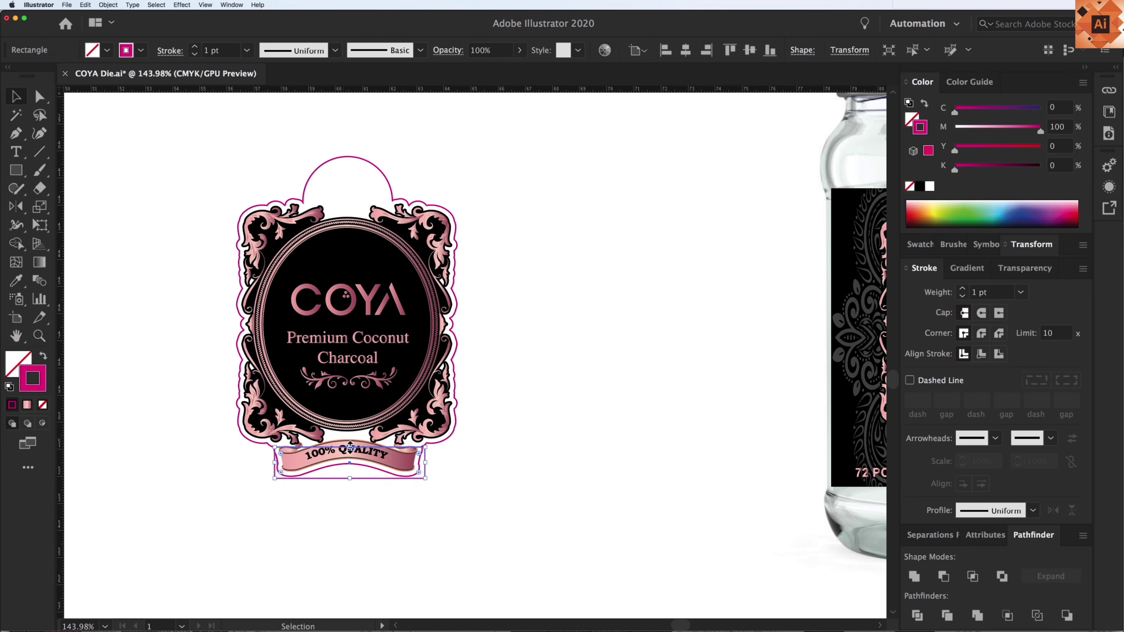
{"action": "key", "text": "z"}
{"action": "left_click_drag", "start_coordinate": [156, 352], "coordinate": [542, 527]}
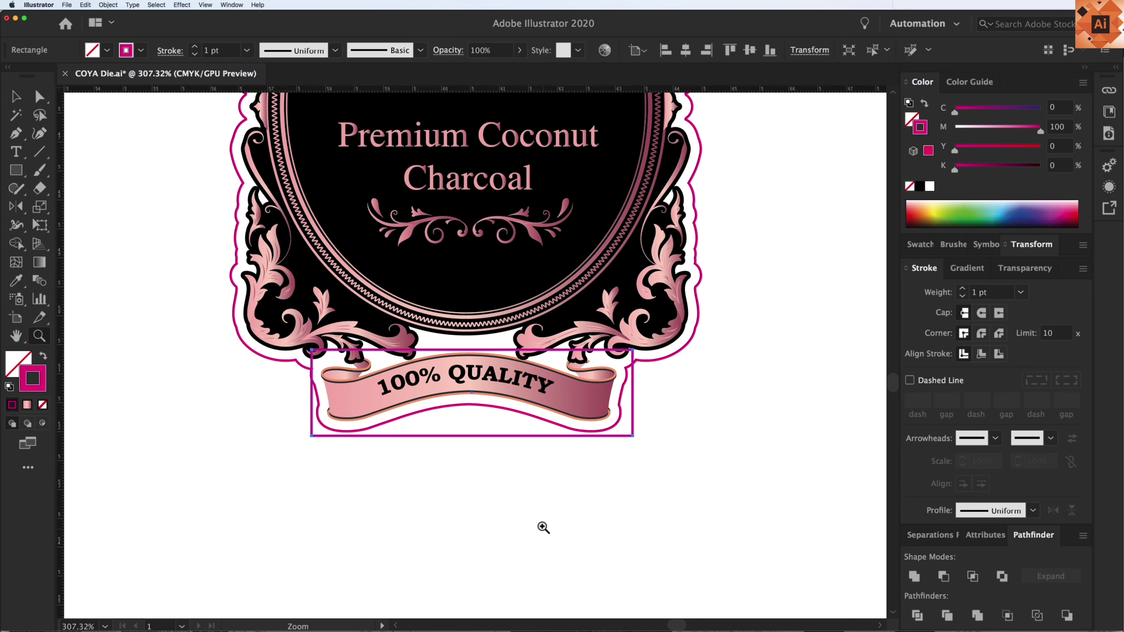
{"action": "key", "text": "v"}
{"action": "left_click_drag", "start_coordinate": [627, 435], "coordinate": [586, 445]}
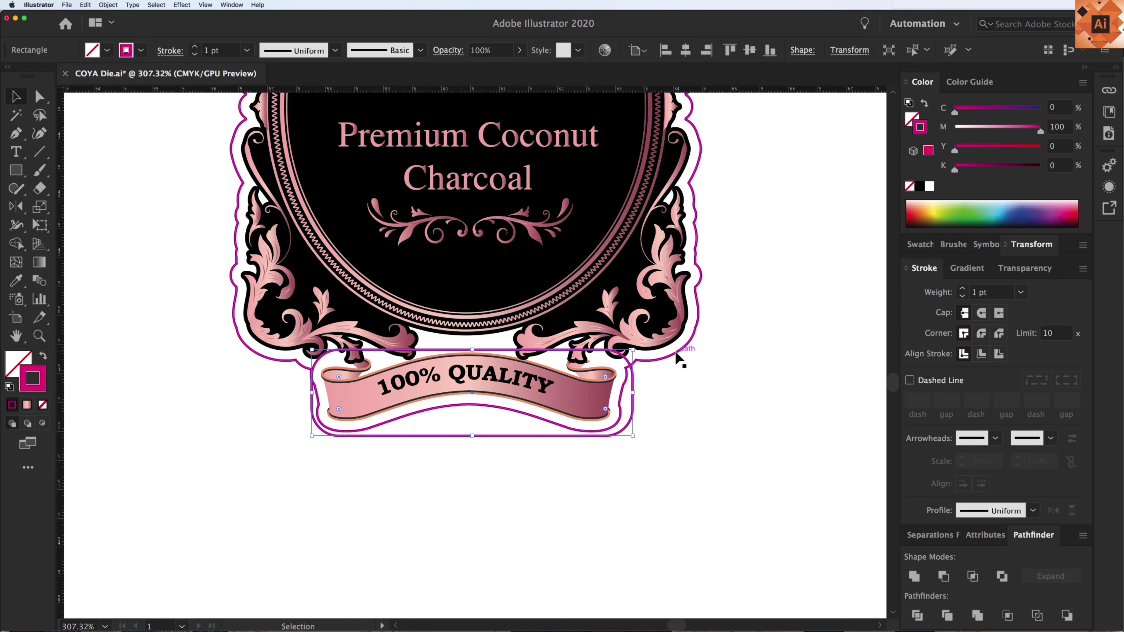
Unite the rounded rectangle with the emblem outline so the ribbon area gets a straight bottom edge
{"action": "left_click", "coordinate": [675, 353]}
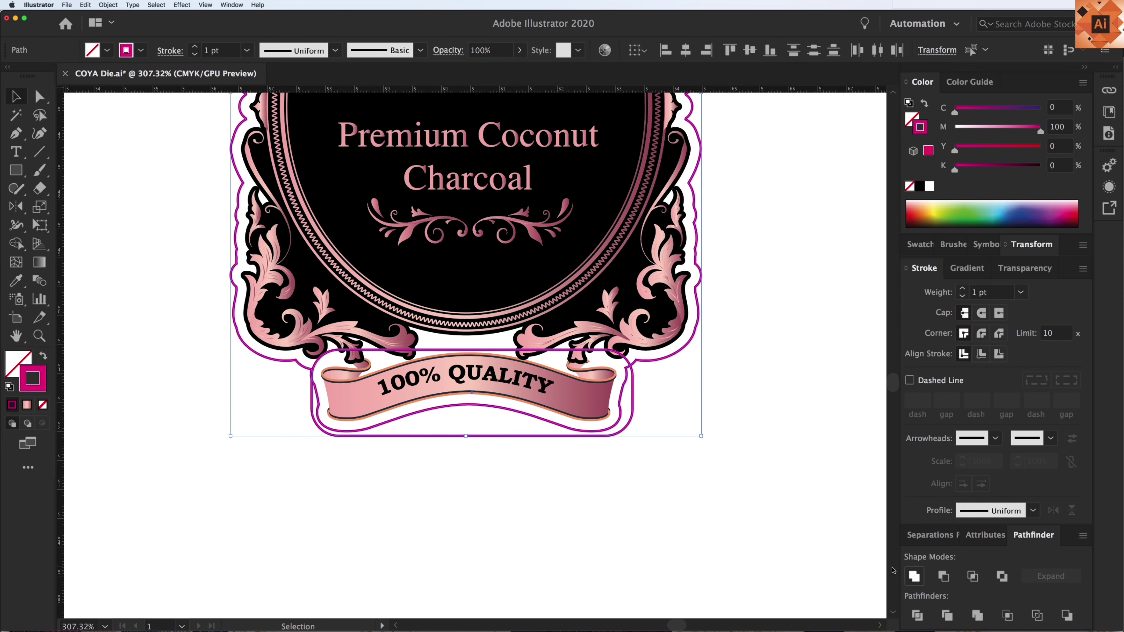
{"action": "left_click", "coordinate": [914, 576]}
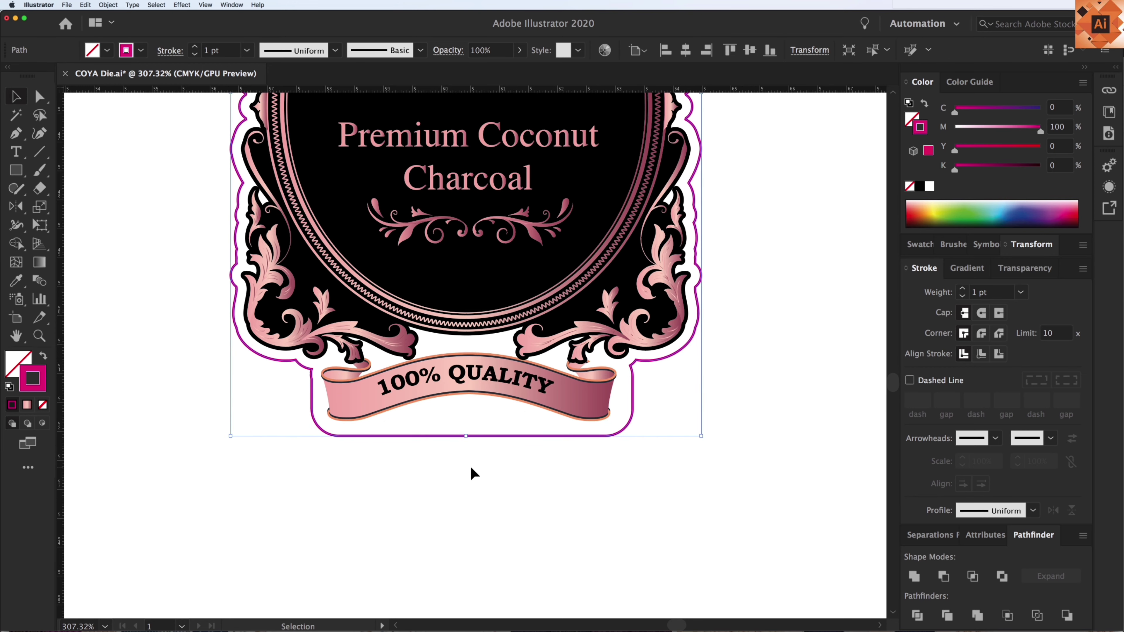
{"action": "key", "text": "super+minus"}
{"action": "key", "text": "super+minus"}
{"action": "key", "text": "super+minus"}
{"action": "key", "text": "super+minus"}
{"action": "key", "text": "super+minus"}
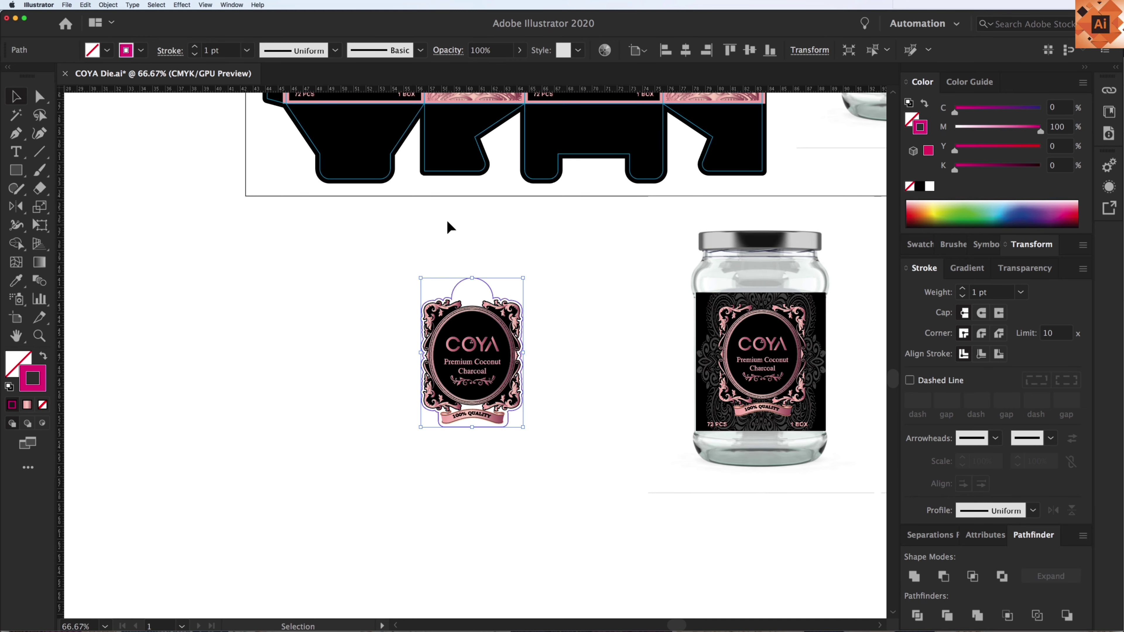
{"action": "left_click", "coordinate": [448, 226]}
Draw a small circular string hole with a magenta outline in the tag's top tab
{"action": "left_click_drag", "start_coordinate": [370, 250], "coordinate": [677, 496]}
{"action": "left_click", "coordinate": [22, 176]}
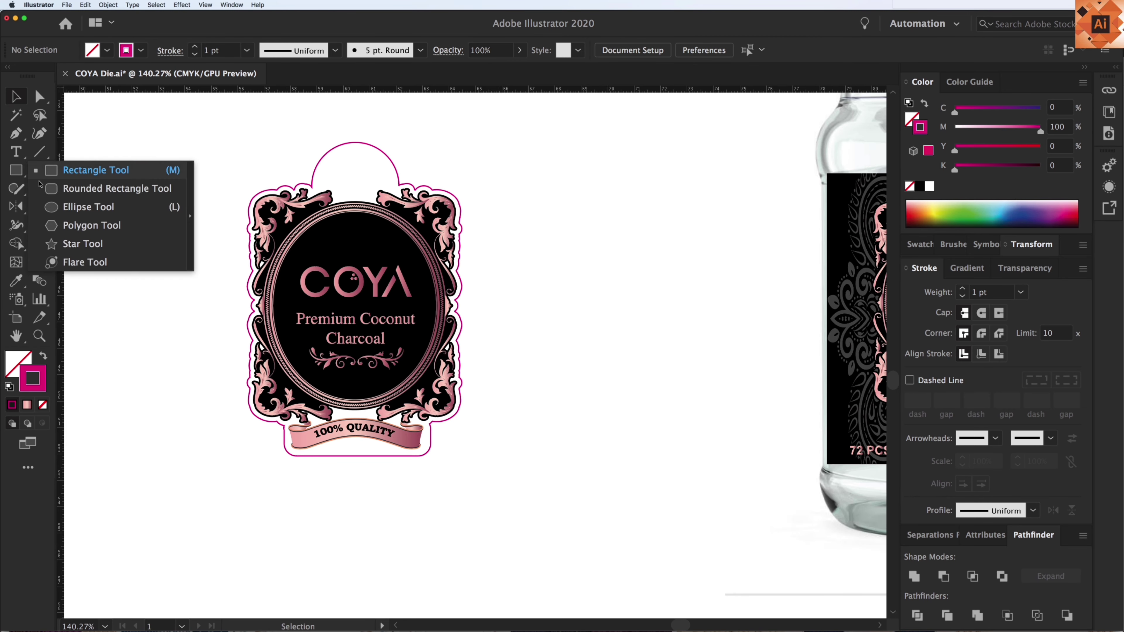
{"action": "left_click", "coordinate": [88, 206]}
{"action": "left_click_drag", "start_coordinate": [353, 156], "coordinate": [360, 172]}
{"action": "key", "text": "v"}
{"action": "left_click", "coordinate": [370, 172]}
Duplicate the complete tag, including its outline and string hole, directly below the original
{"action": "left_click_drag", "start_coordinate": [233, 139], "coordinate": [498, 489]}
{"action": "key", "text": "super+minus"}
{"action": "key", "text": "super+minus"}
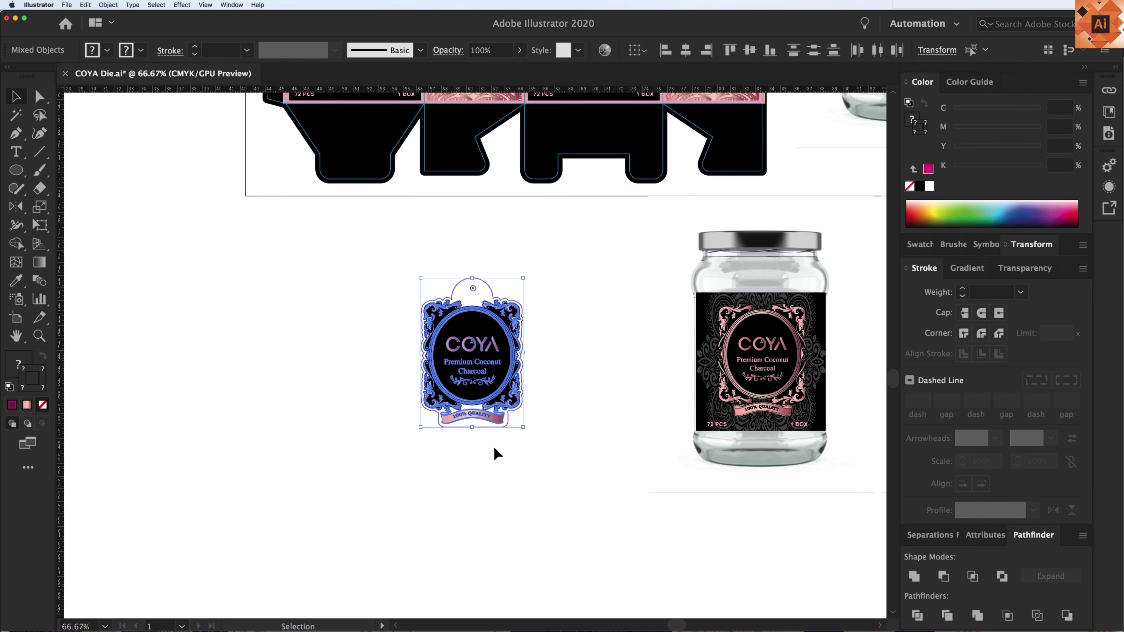
{"action": "left_click_drag", "start_coordinate": [480, 344], "coordinate": [388, 443]}
Reflect the lower tag copy across the horizontal axis
{"action": "right_click", "coordinate": [390, 441]}
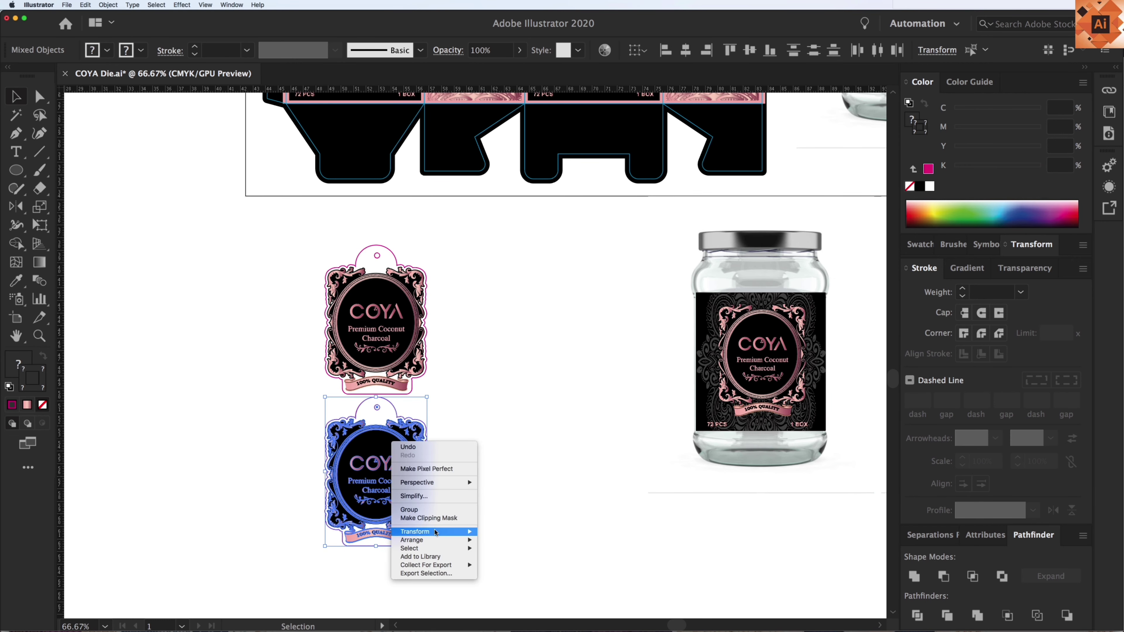
{"action": "mouse_move", "coordinate": [436, 532]}
{"action": "left_click", "coordinate": [513, 565]}
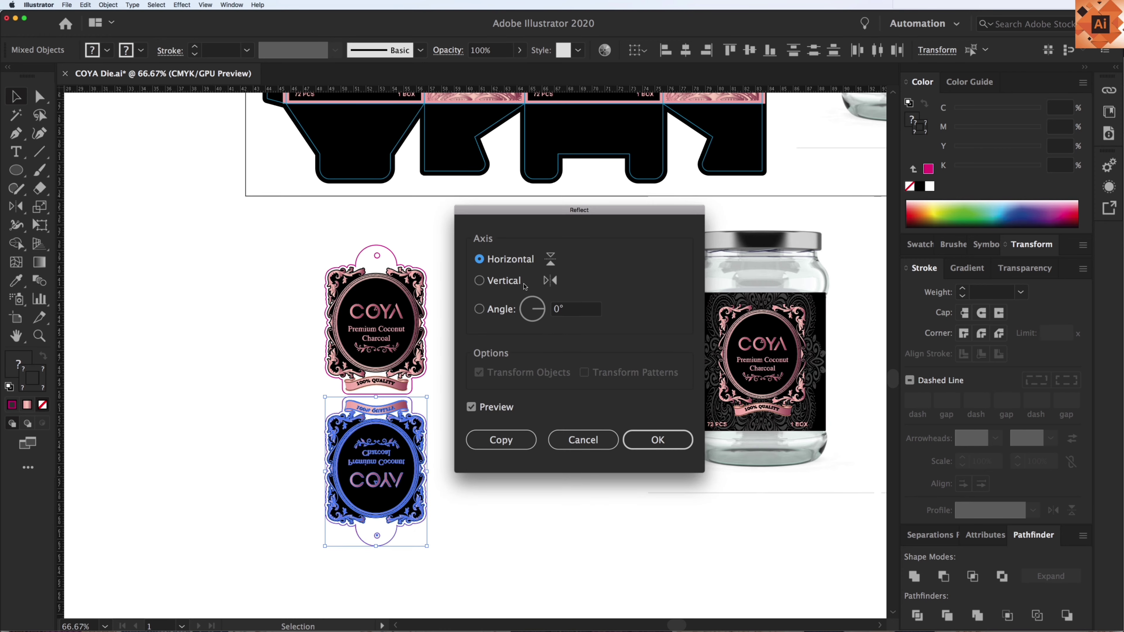
{"action": "left_click", "coordinate": [657, 440]}
Move the mirrored tag up so its straight edge meets the upper tag's bottom edge
{"action": "left_click_drag", "start_coordinate": [268, 325], "coordinate": [521, 454]}
{"action": "left_click_drag", "start_coordinate": [514, 376], "coordinate": [514, 367]}
{"action": "left_click", "coordinate": [628, 411]}
{"action": "key", "text": "a"}
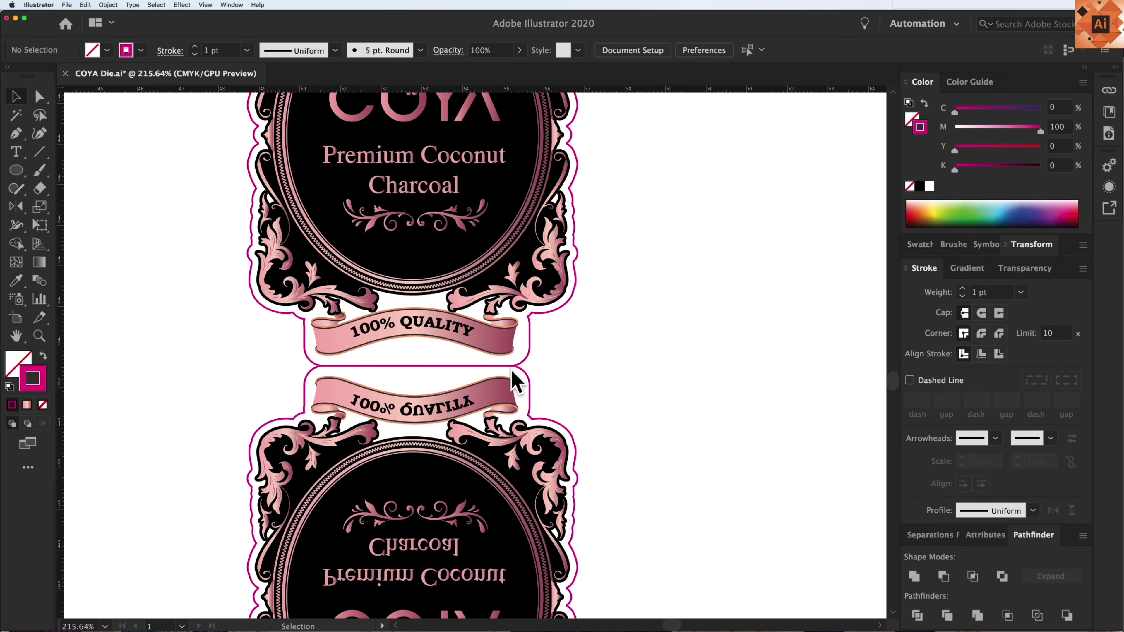
Ungroup the emblem artwork of the mirrored lower tag
{"action": "key", "text": "super+minus"}
{"action": "key", "text": "v"}
{"action": "key", "text": "super+minus"}
{"action": "key", "text": "super+minus"}
{"action": "left_click_drag", "start_coordinate": [325, 207], "coordinate": [664, 564]}
{"action": "left_click", "coordinate": [431, 425]}
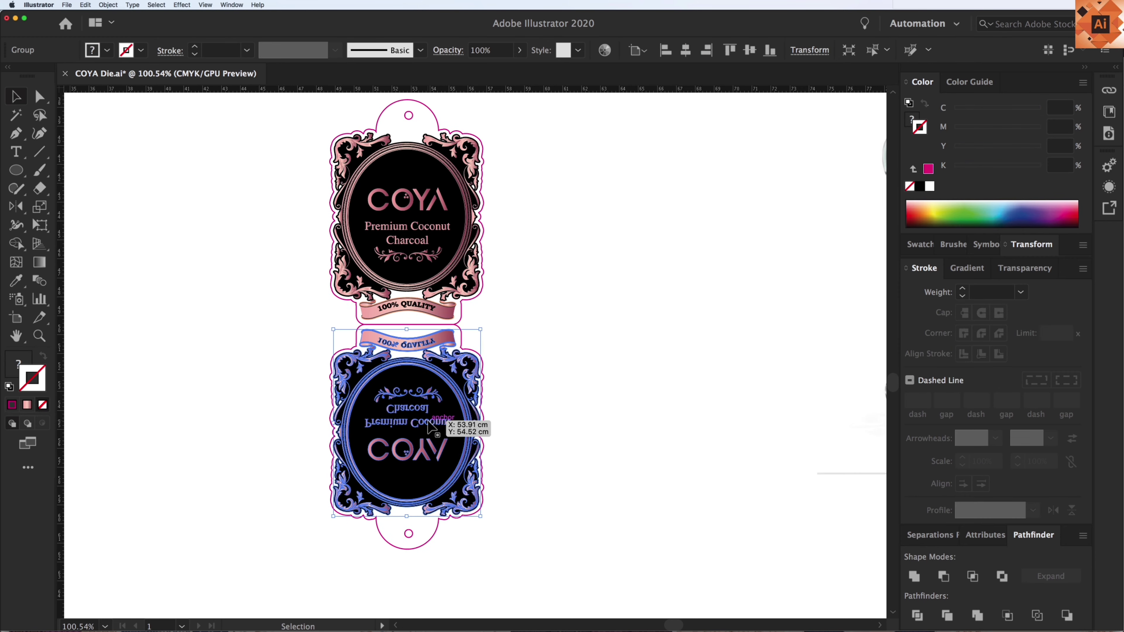
{"action": "right_click", "coordinate": [438, 423]}
{"action": "left_click", "coordinate": [514, 411]}
{"action": "left_click", "coordinate": [512, 407]}
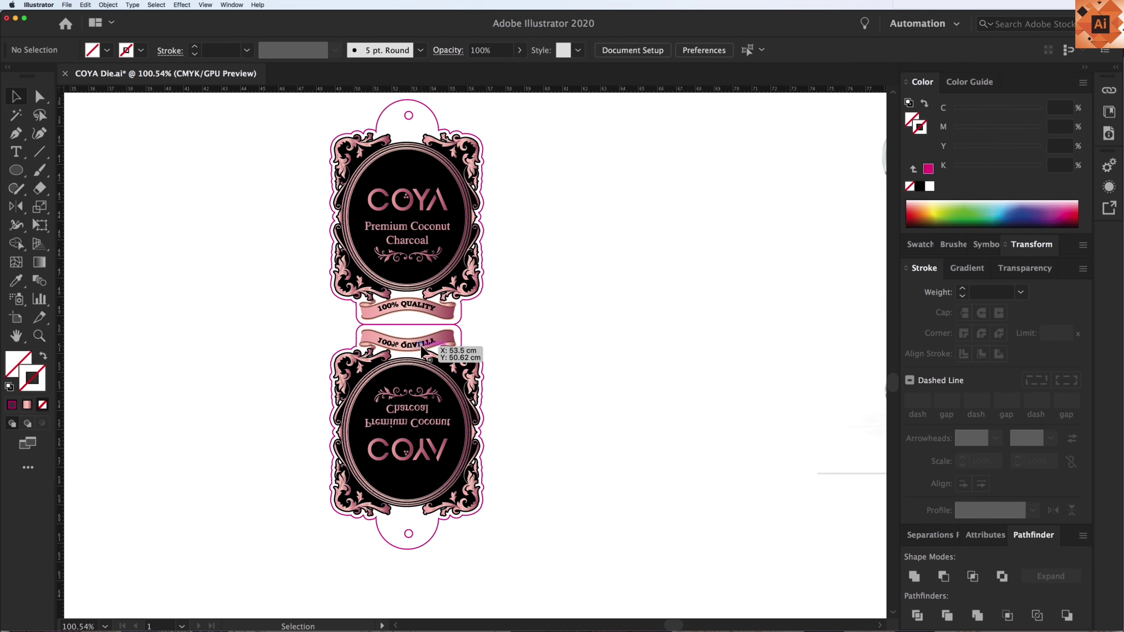
Reflect the lower tag's ribbon, flourish, product text and COYA lettering together across the vertical axis
{"action": "left_click", "coordinate": [417, 345]}
{"action": "key", "text": "super+x"}
{"action": "left_click", "coordinate": [414, 395]}
{"action": "key", "text": "super+x"}
{"action": "left_click", "coordinate": [418, 423]}
{"action": "key", "text": "super+x"}
{"action": "left_click", "coordinate": [413, 447]}
{"action": "key", "text": "super+x"}
{"action": "key", "text": "super+f"}
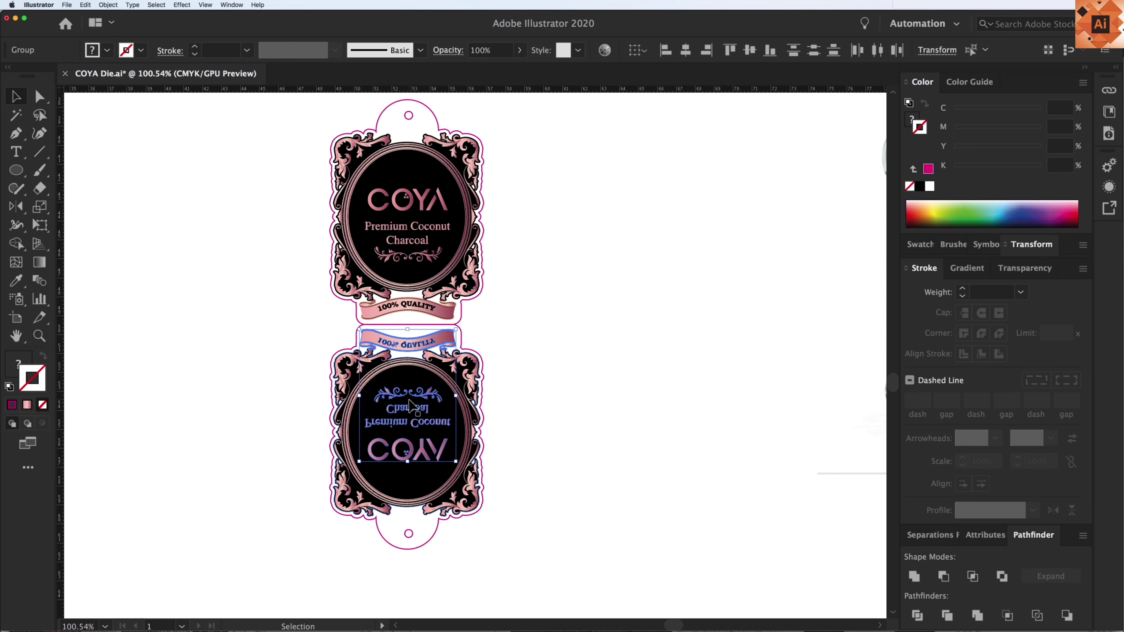
{"action": "right_click", "coordinate": [413, 401]}
{"action": "left_click", "coordinate": [526, 524]}
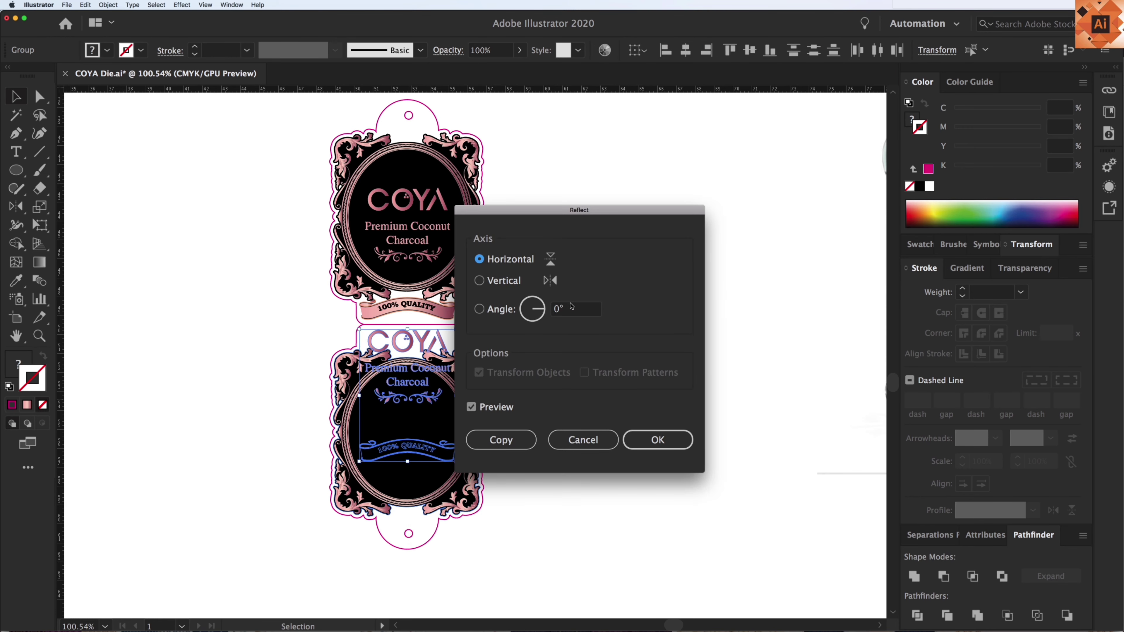
{"action": "left_click", "coordinate": [515, 283]}
{"action": "left_click", "coordinate": [657, 439]}
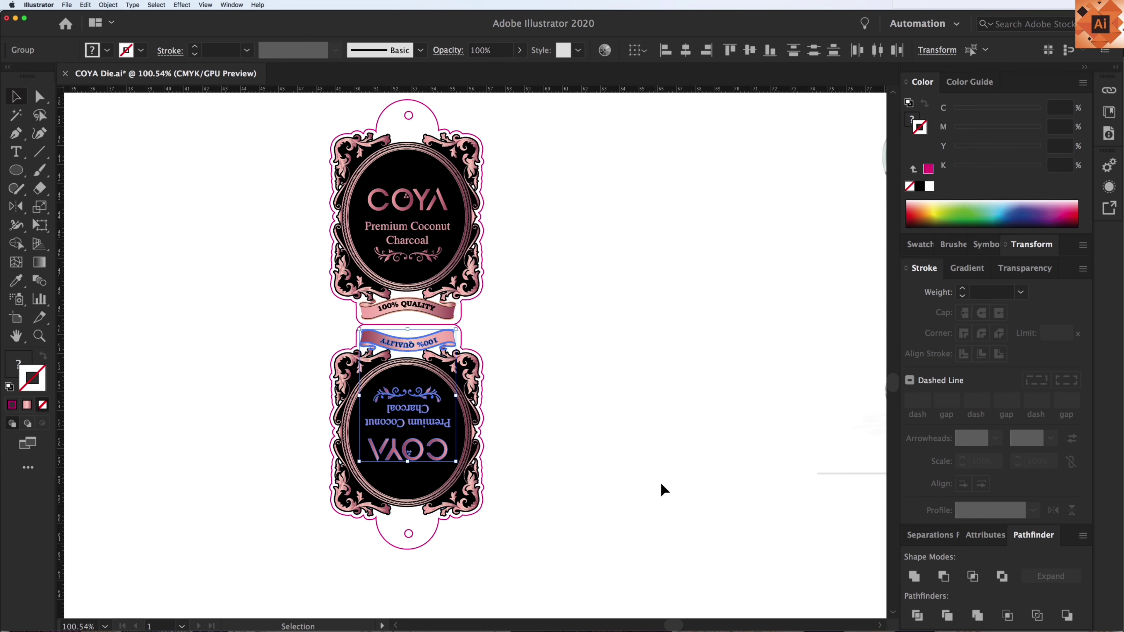
{"action": "left_click", "coordinate": [667, 505]}
{"action": "key", "text": "super+minus"}
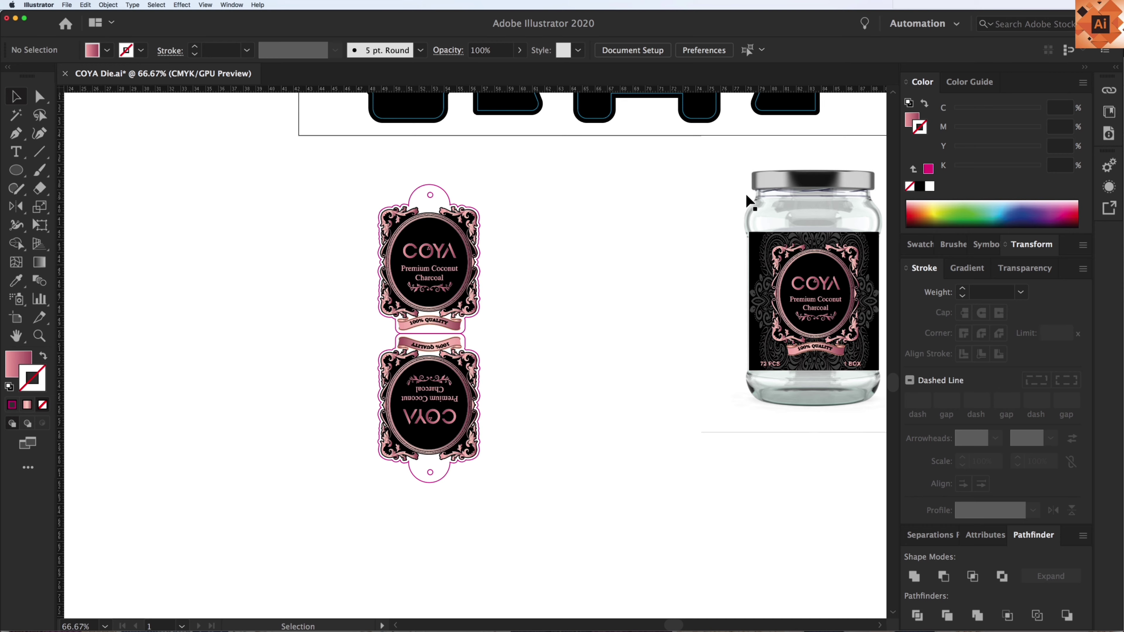
{"action": "left_click_drag", "start_coordinate": [680, 243], "coordinate": [504, 284]}
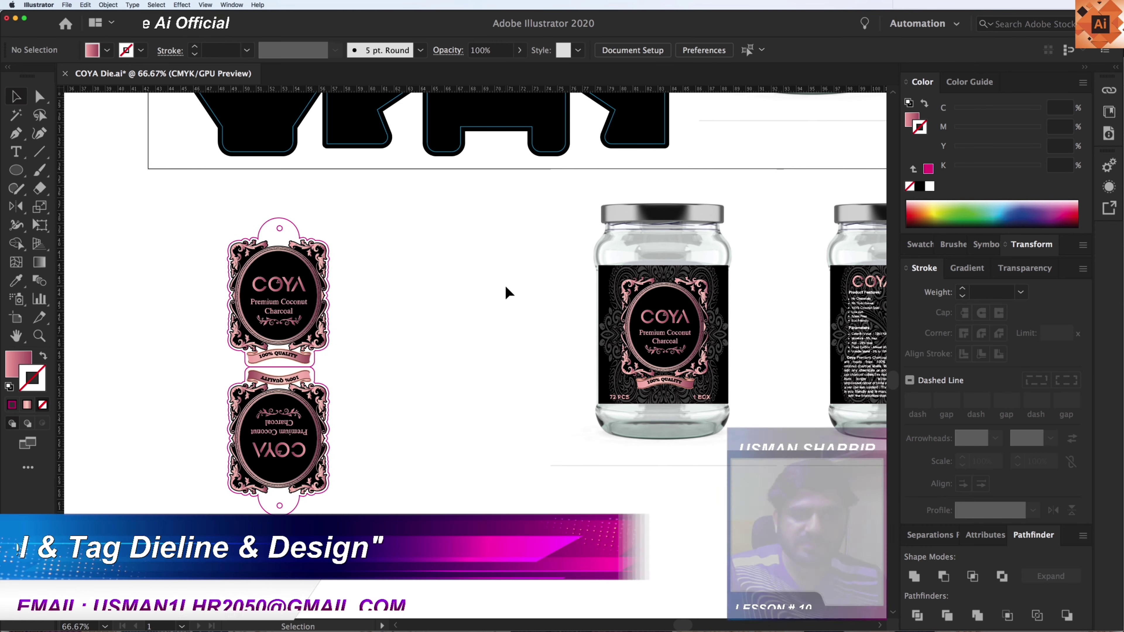